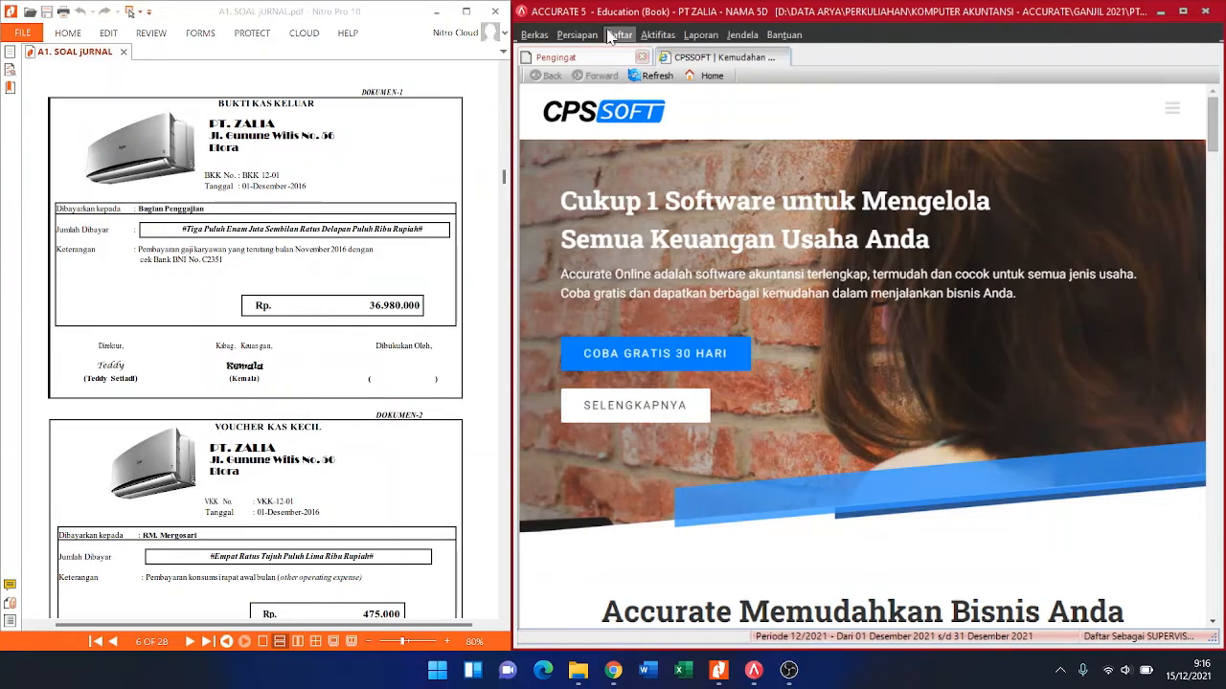
Step: Start a new cash and bank payment entry paid from Cash In Bank BNI
left_click(649, 39)
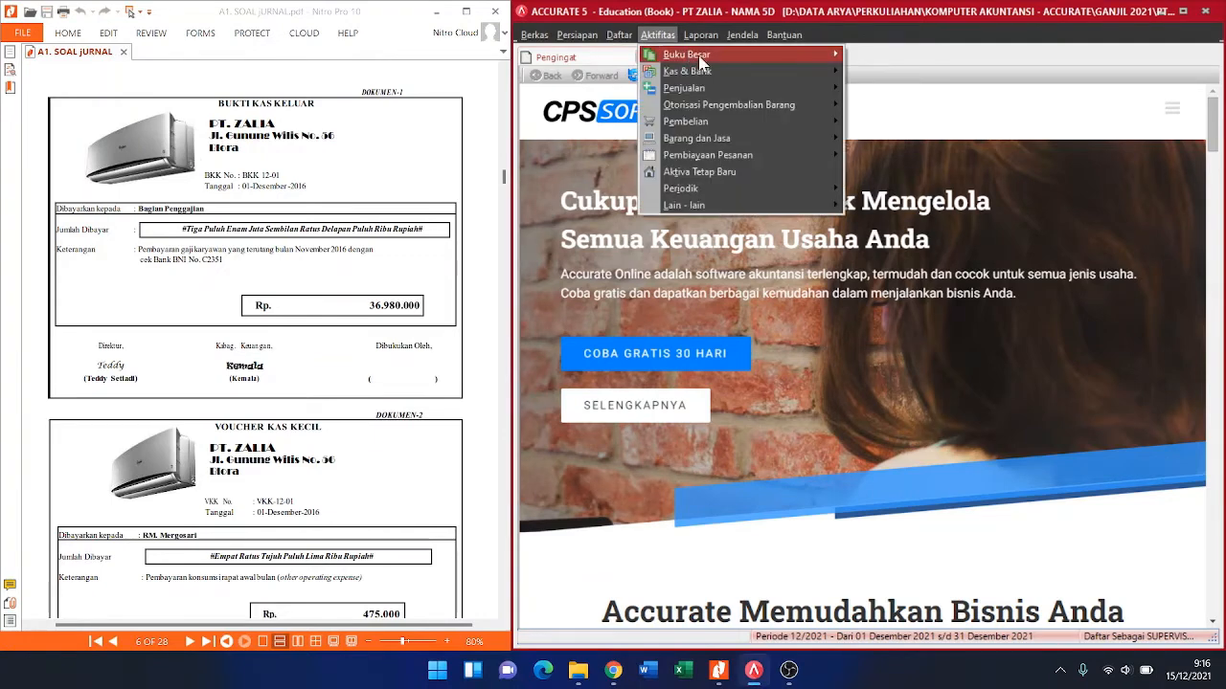
mouse_move(714, 74)
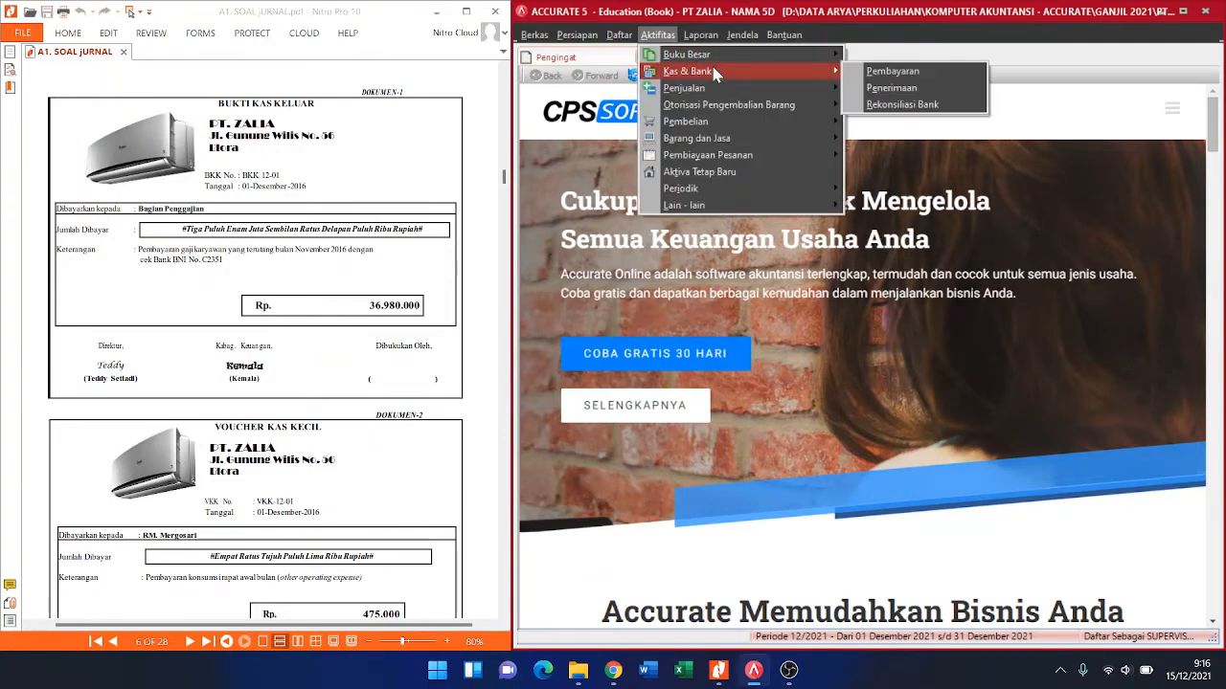
left_click(879, 71)
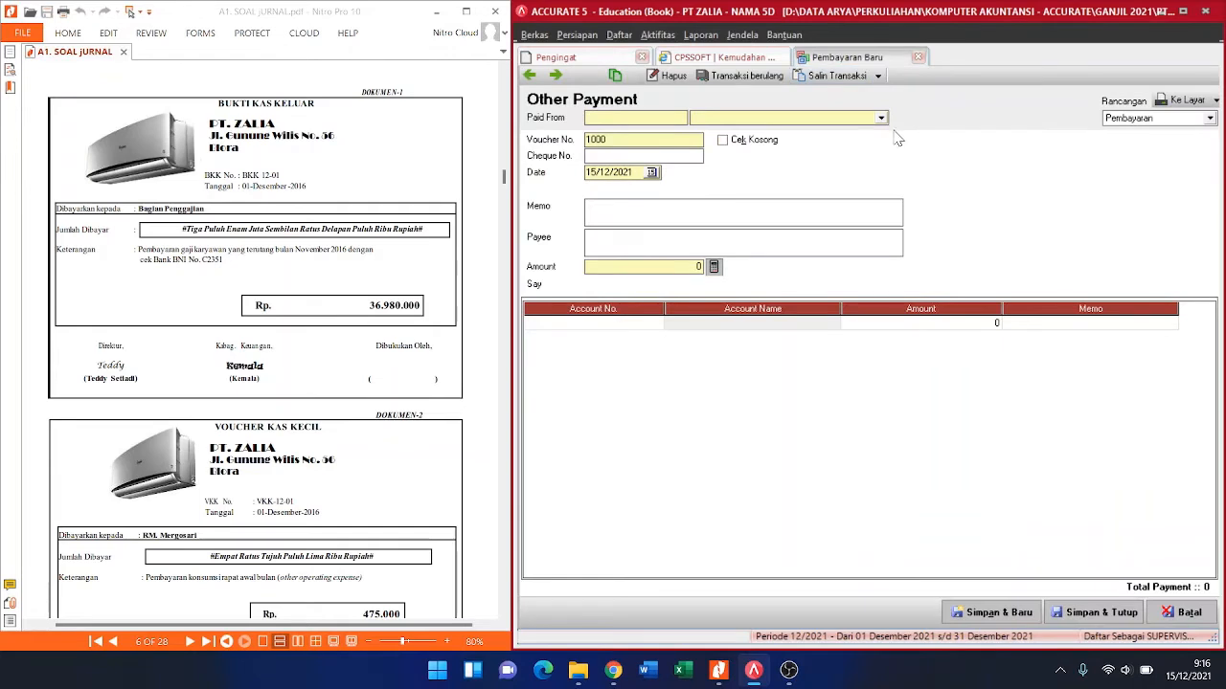
left_click(879, 119)
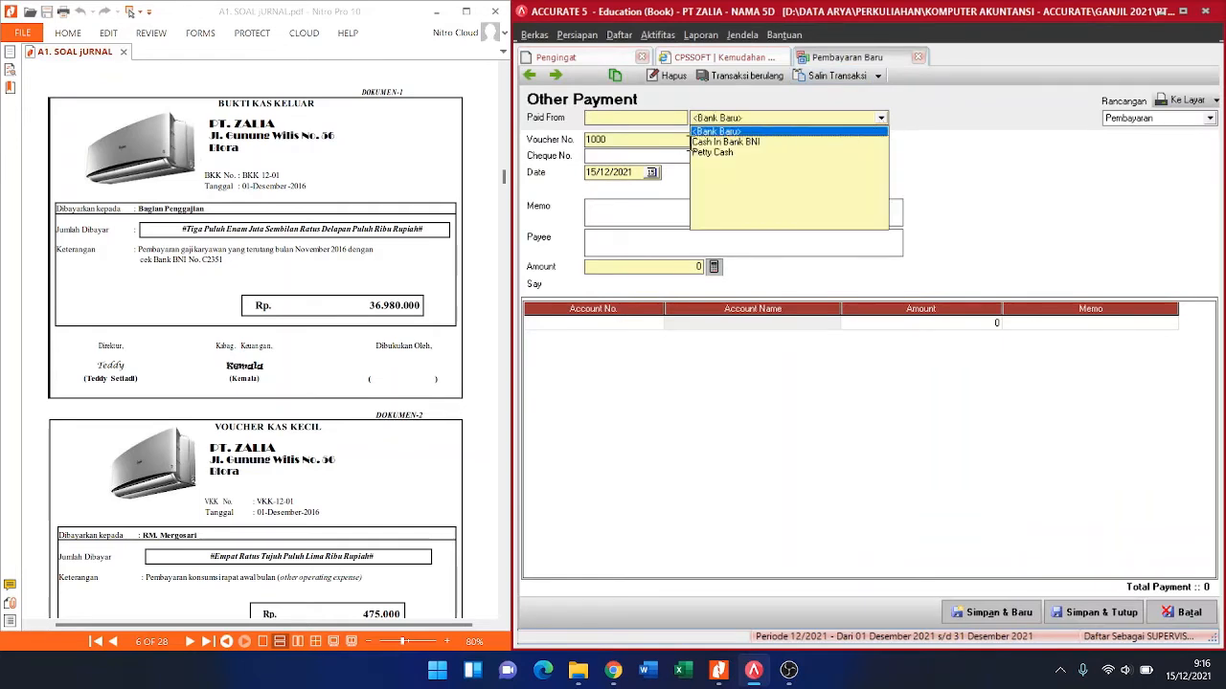
left_click(711, 143)
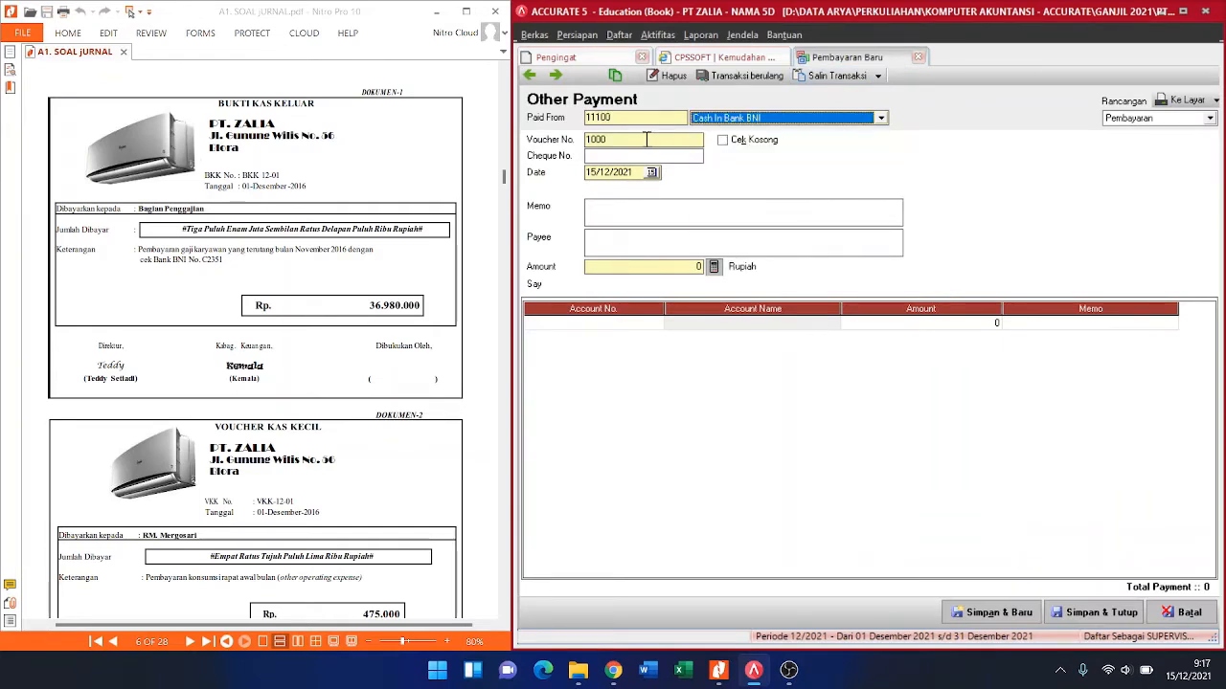
Step: Replace the payment's default voucher number with BKK12-01
left_click(646, 139)
key("BackSpace")
key("BackSpace")
key("BackSpace")
key("BackSpace")
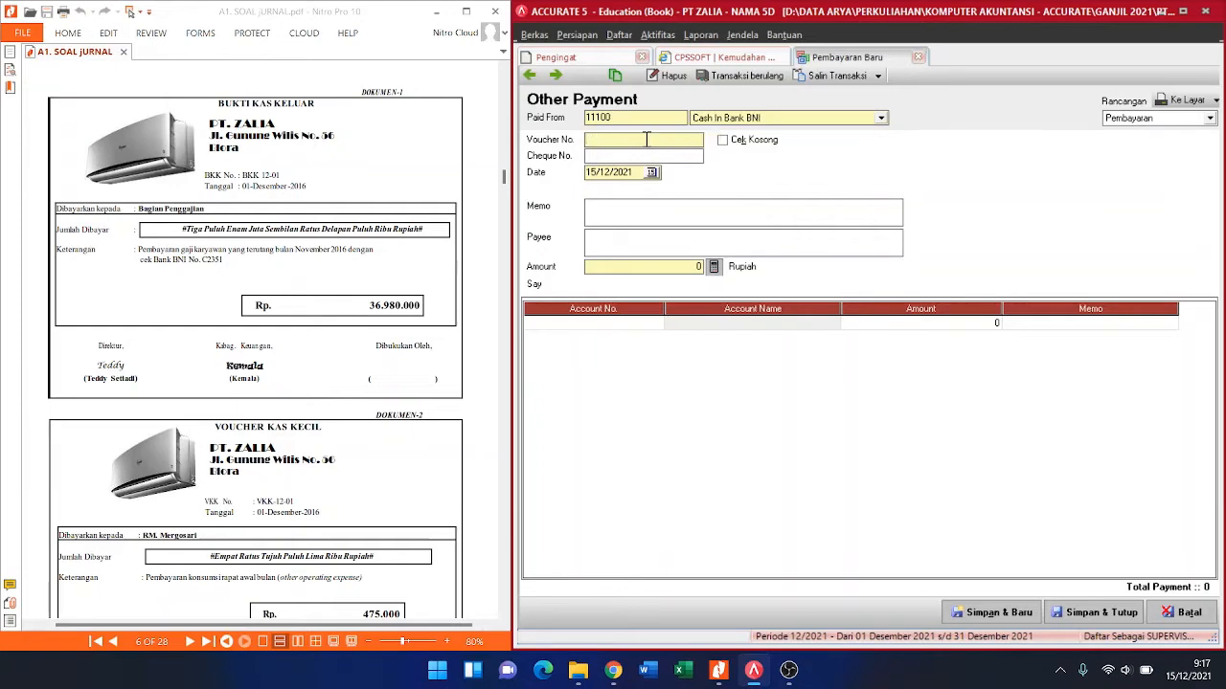
type("BKK12-01")
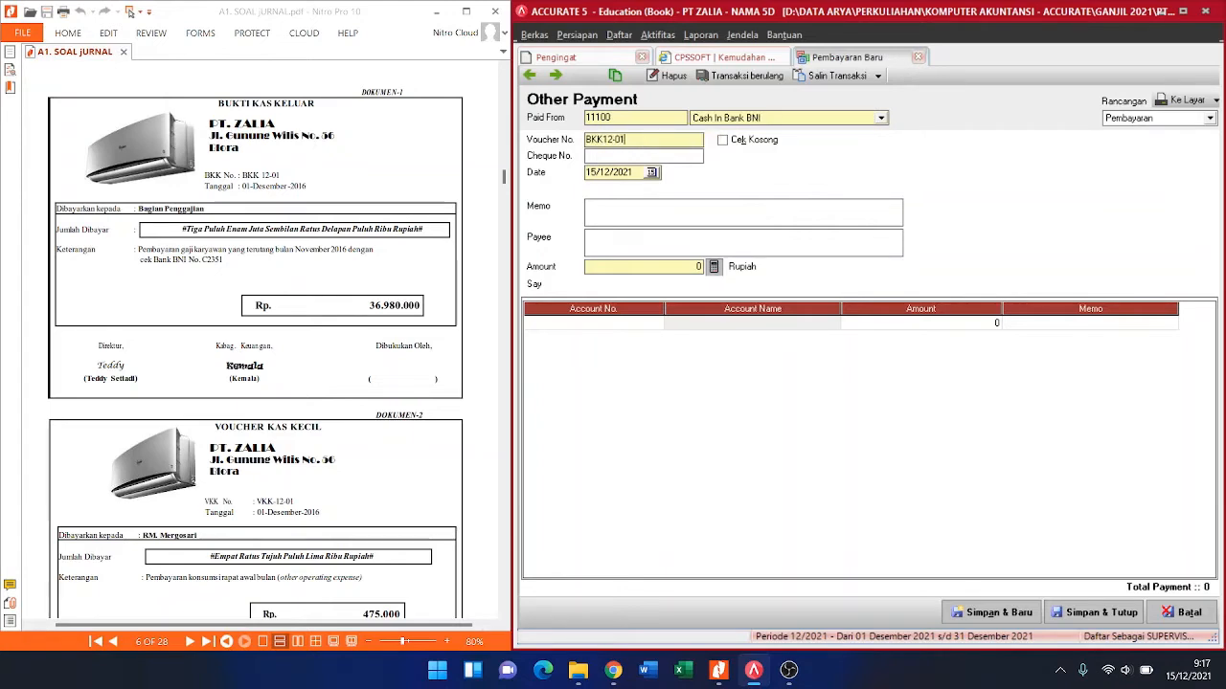
key("Tab")
Step: Set the payment's cheque number to C2351 and its date to 01/12/2016
left_click(666, 159)
type("C2351")
key("Tab")
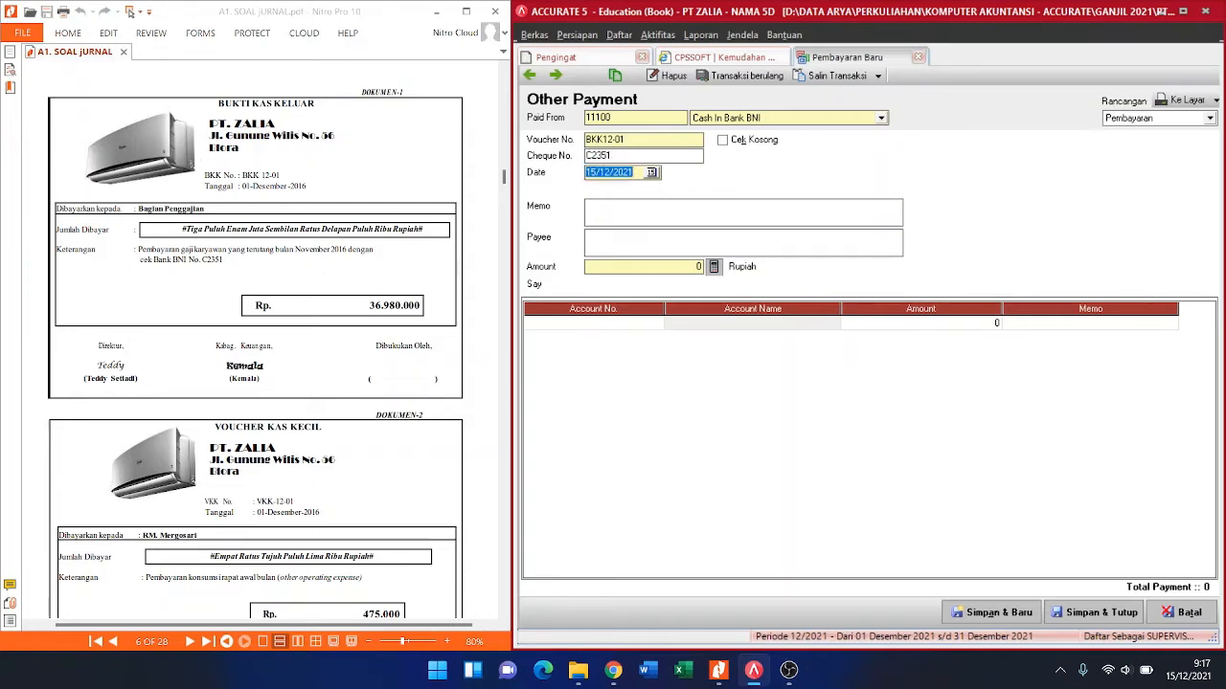
type("01/12/")
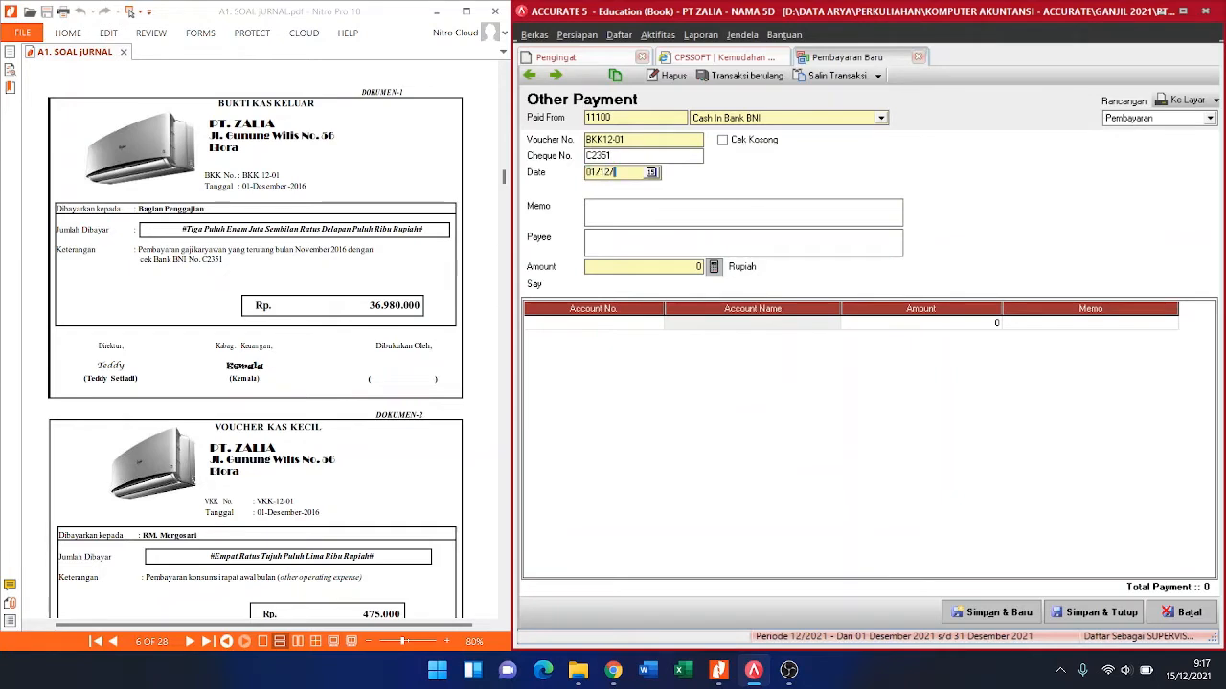
type("201")
type("6")
Step: Enter the memo PEMBAYARAN GAJI KARYAWAN YANG TERUTANG BULAN NOV 2016 and the payee BAGIAN PENGGAJIAN
type("PE")
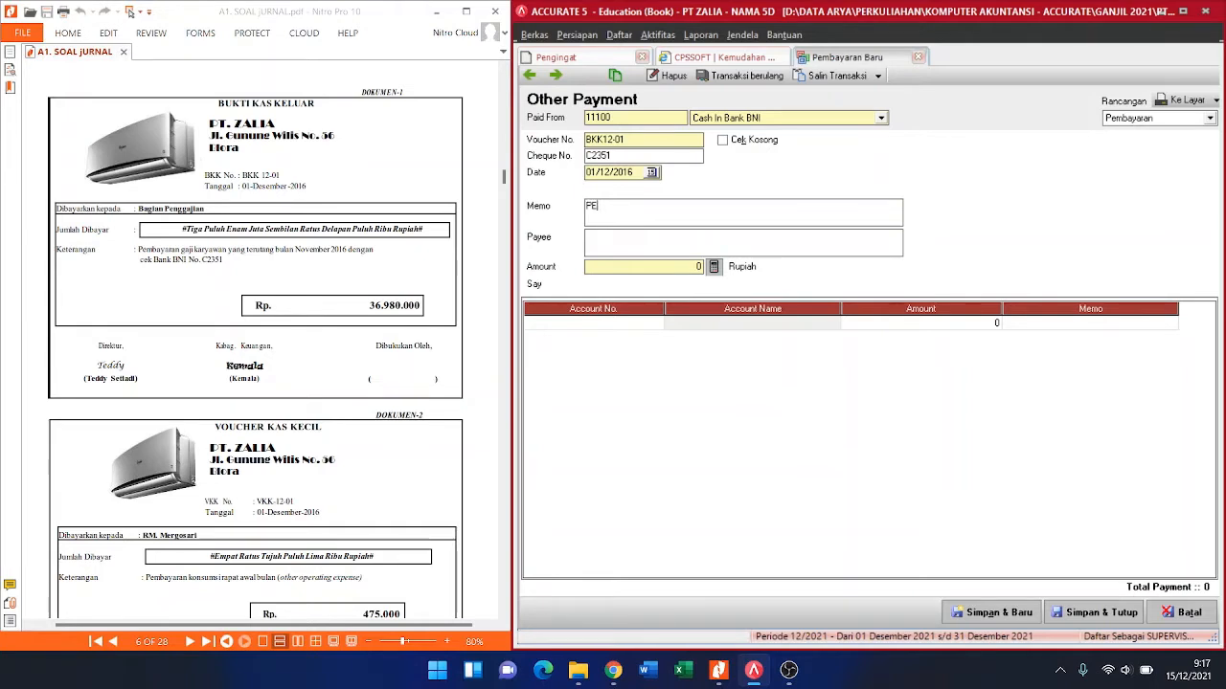
type("MBAYARAN GAJI KARYAWAN ")
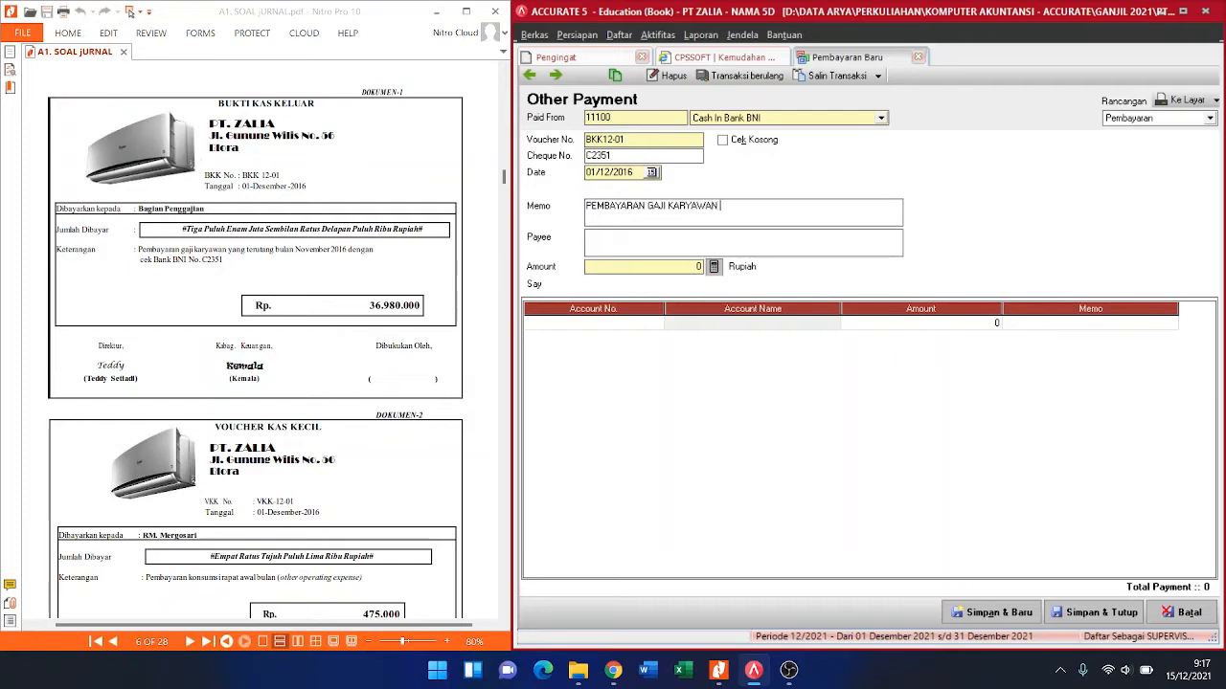
type("YANG TERUTANG BULAN NOV")
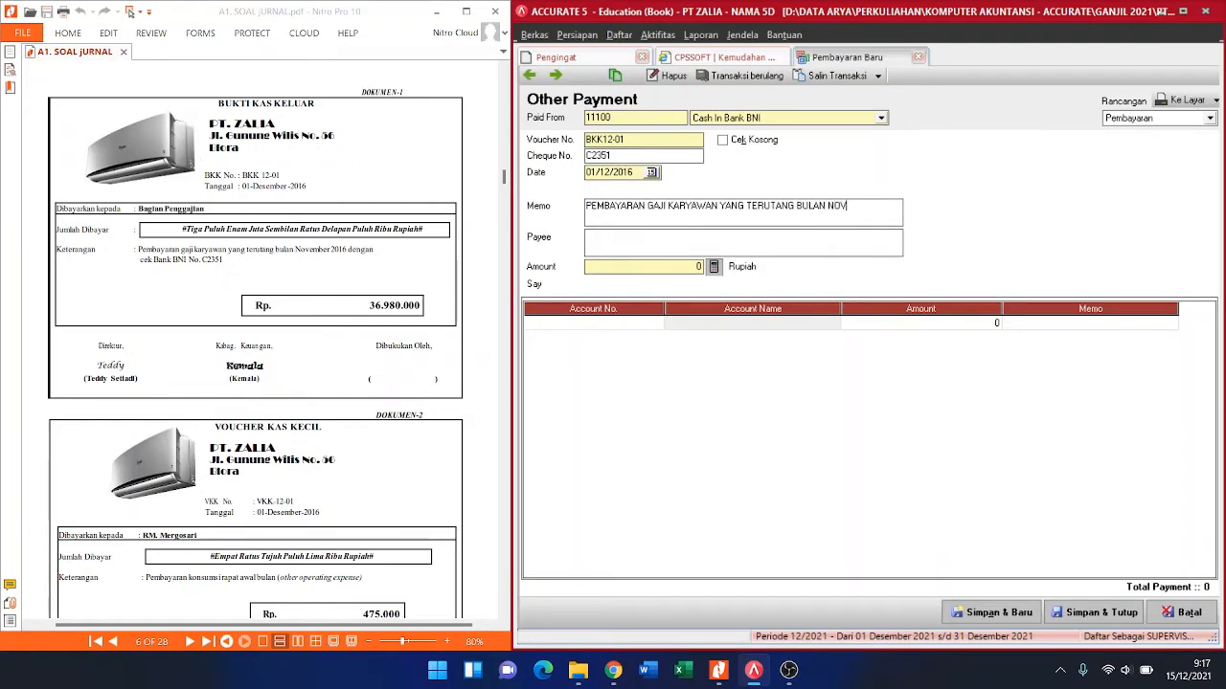
type(" 2016")
type("BAGIAN PENGG")
type("AJIAN")
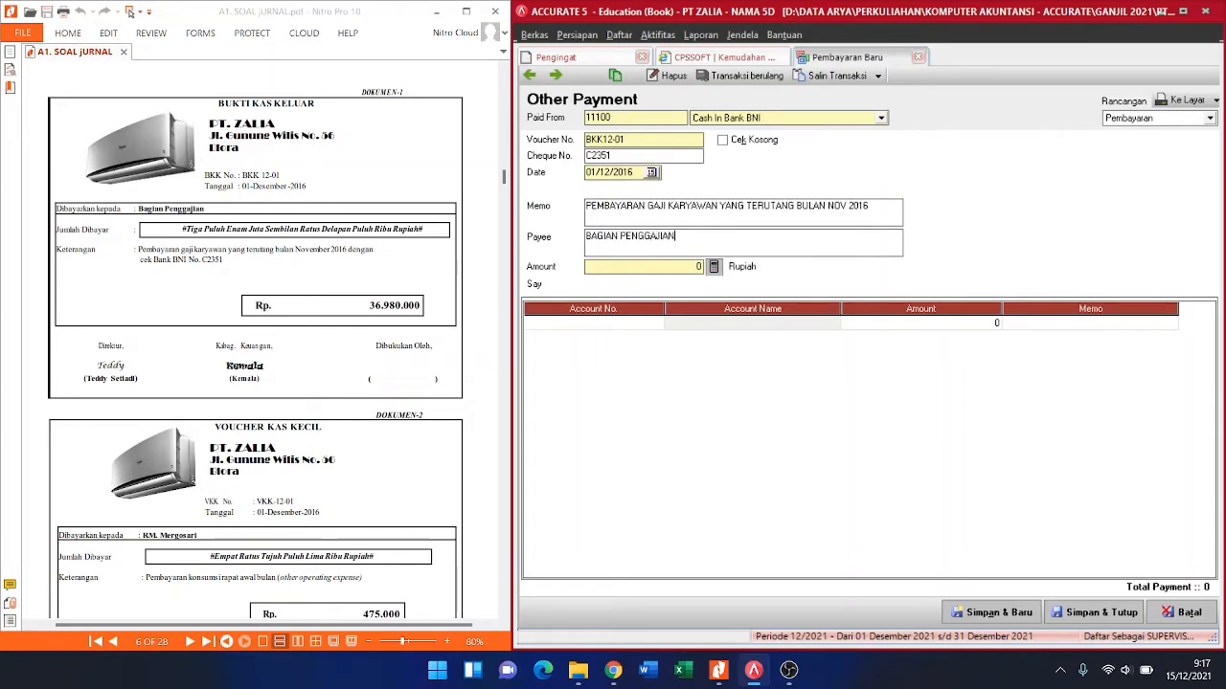
Step: Set the payment amount to 36980000 rupiah
key("Tab")
type("36980000")
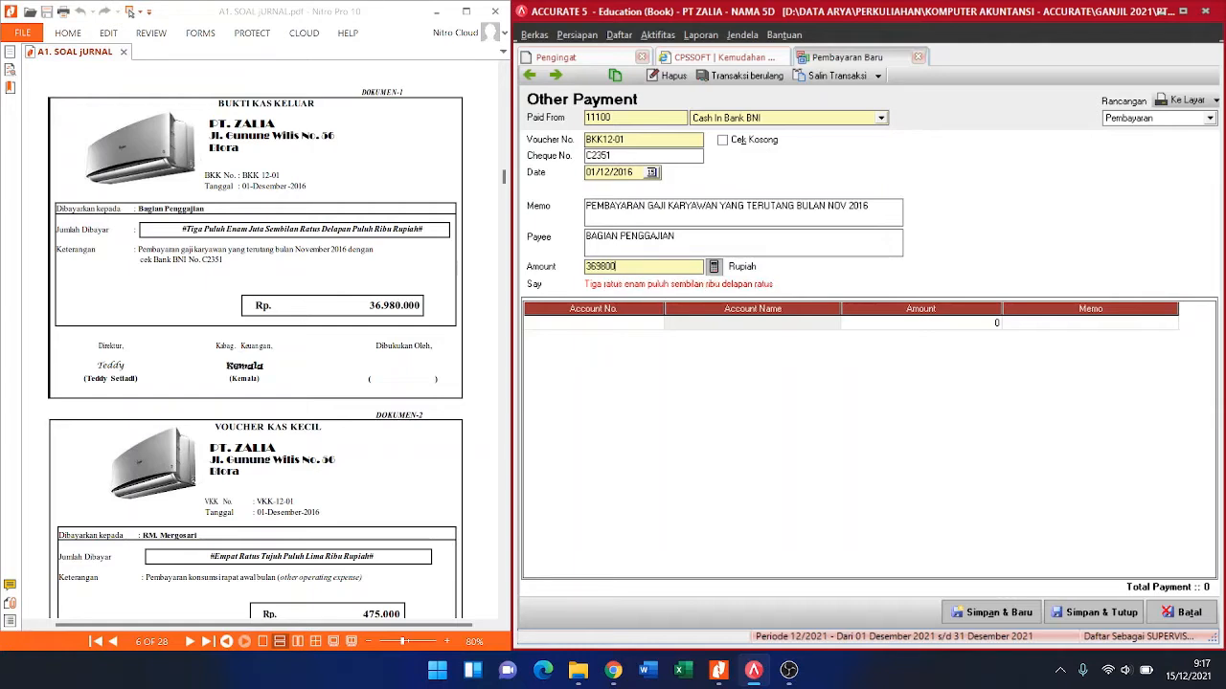
key("Tab")
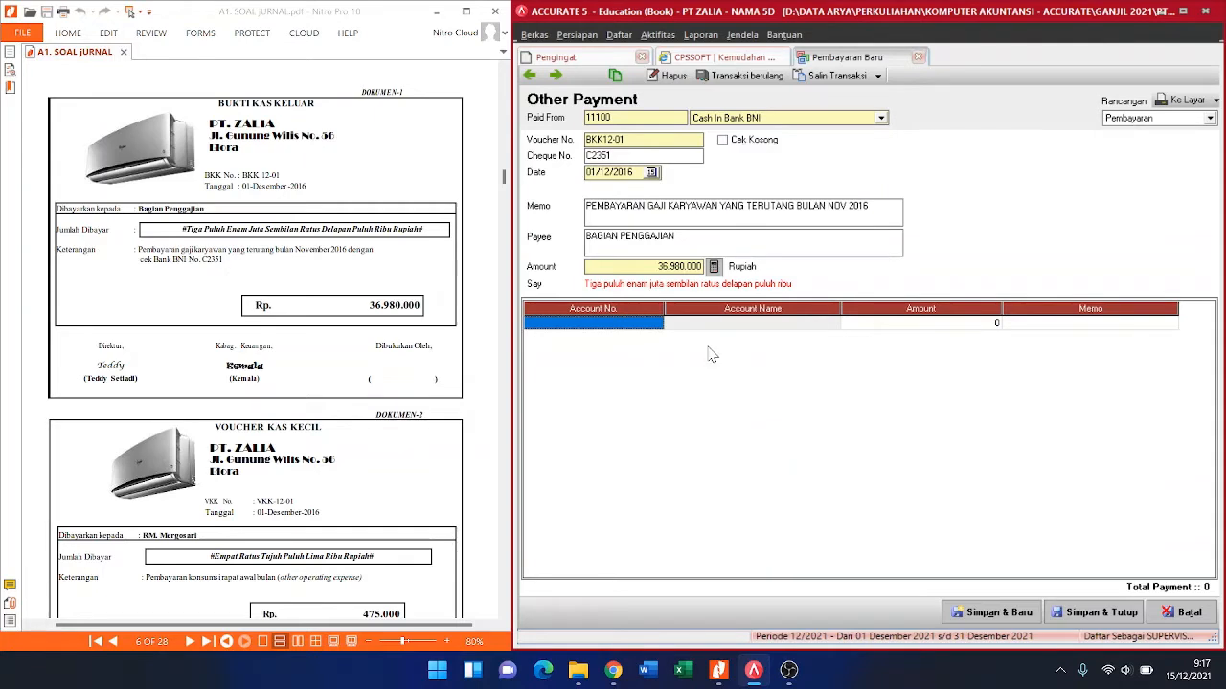
Step: Allocate the payment to the Accrued Expense account, then save and close the entry
left_click(657, 325)
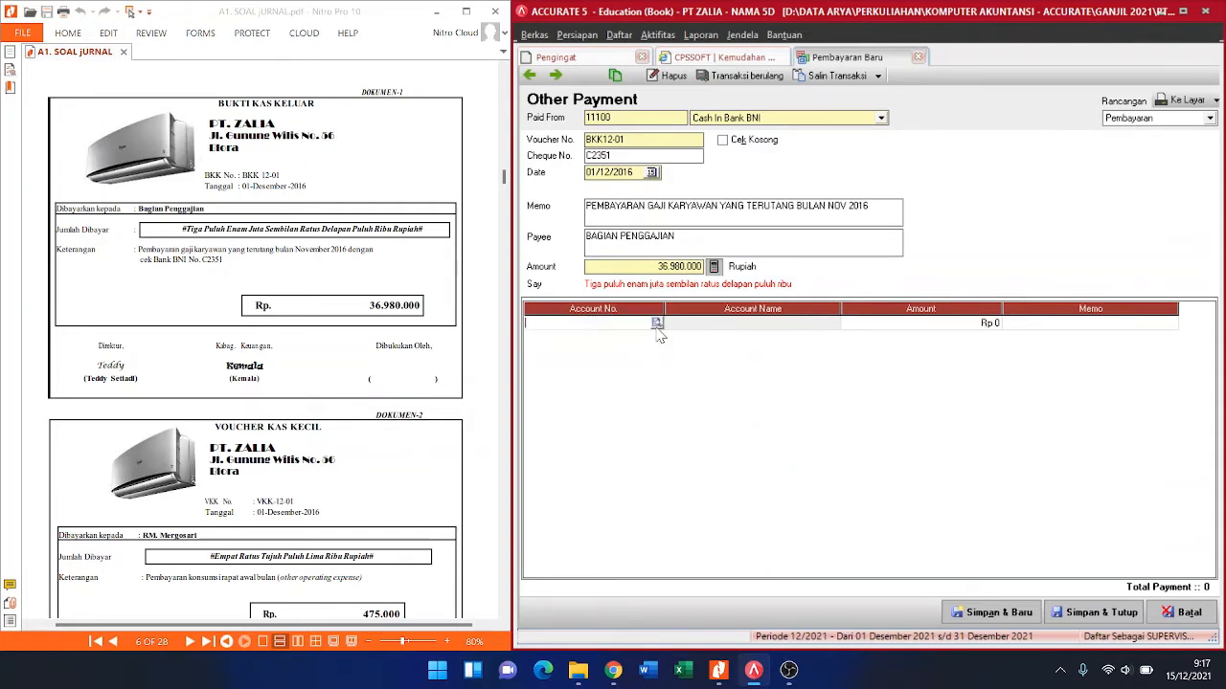
left_click(657, 324)
type("2")
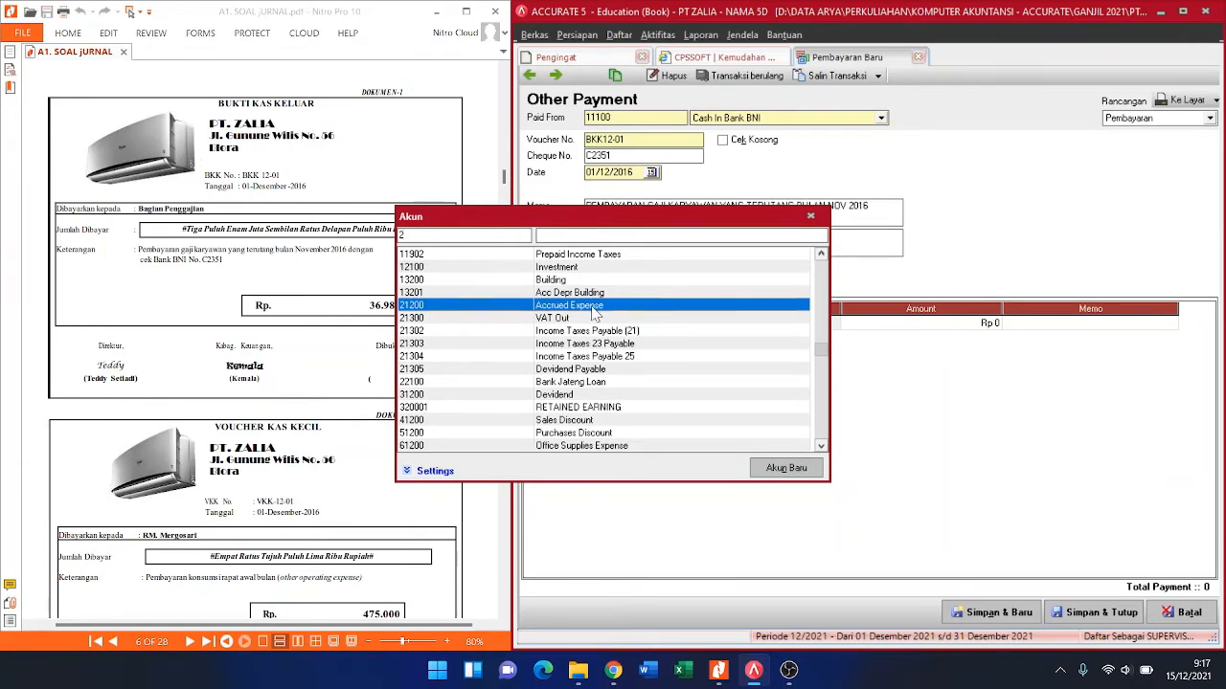
double_click(593, 307)
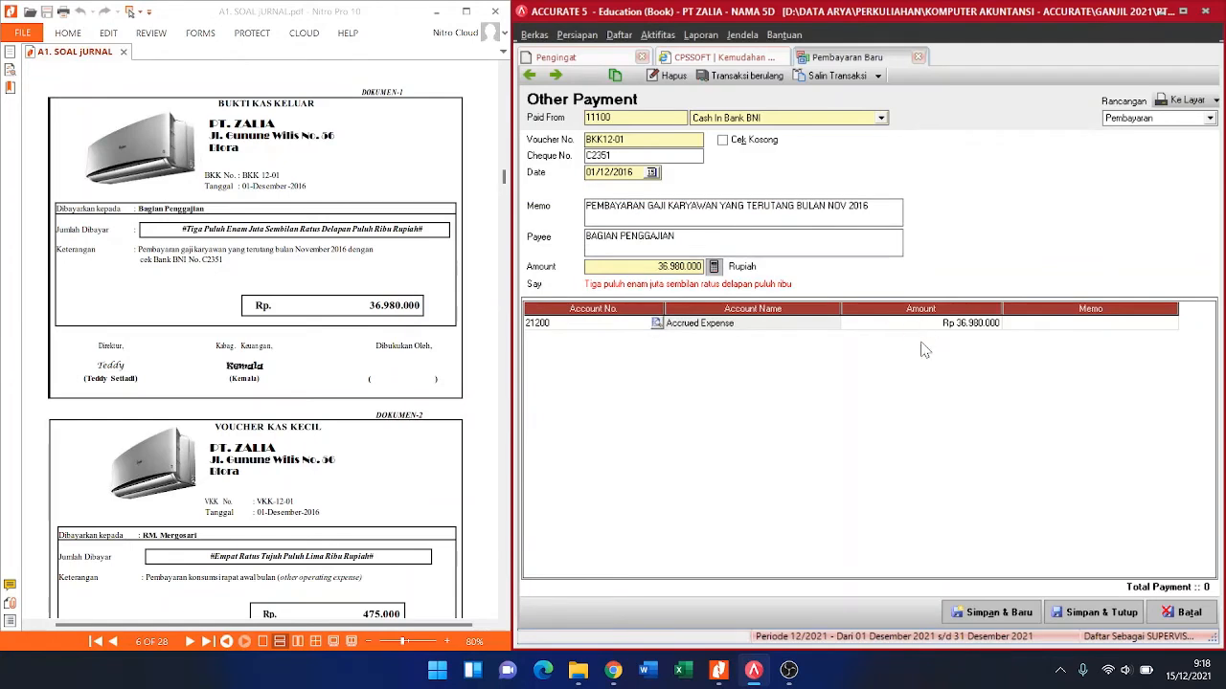
key("Tab")
key("Tab")
key("Tab")
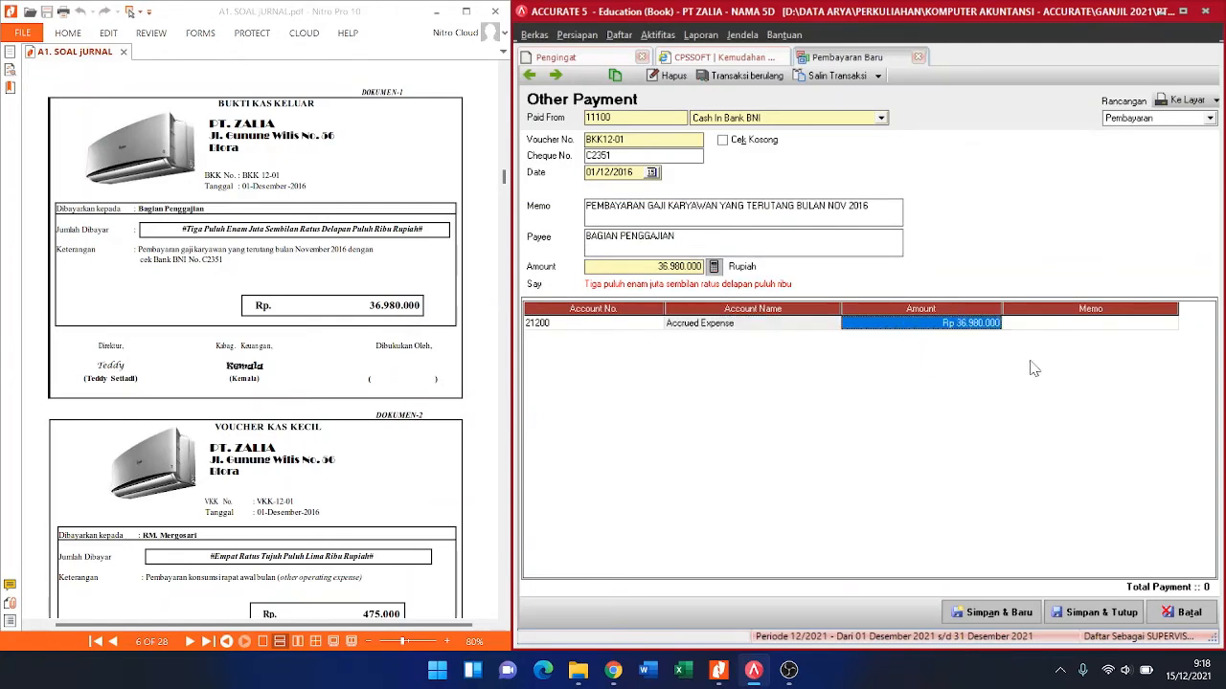
left_click(1094, 613)
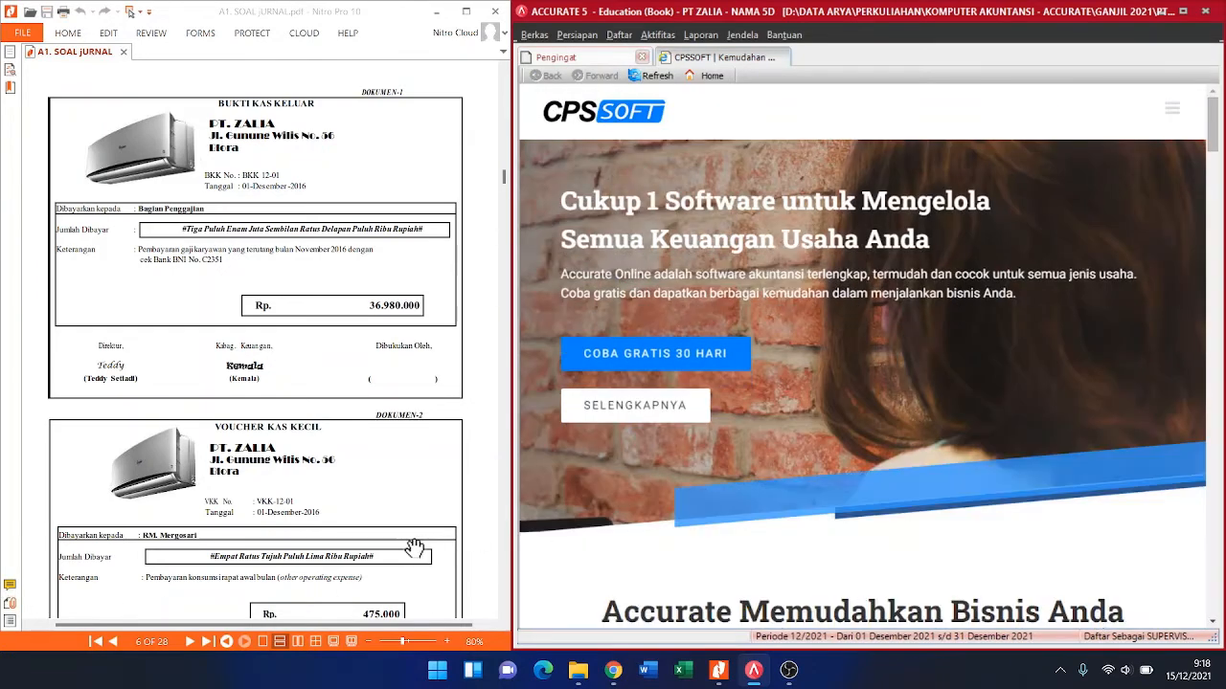
Step: Bring up Dokumen-3 in the source PDF and start a new sales invoice for customer CV RAINBOW
scroll(350, 492, "down", 3)
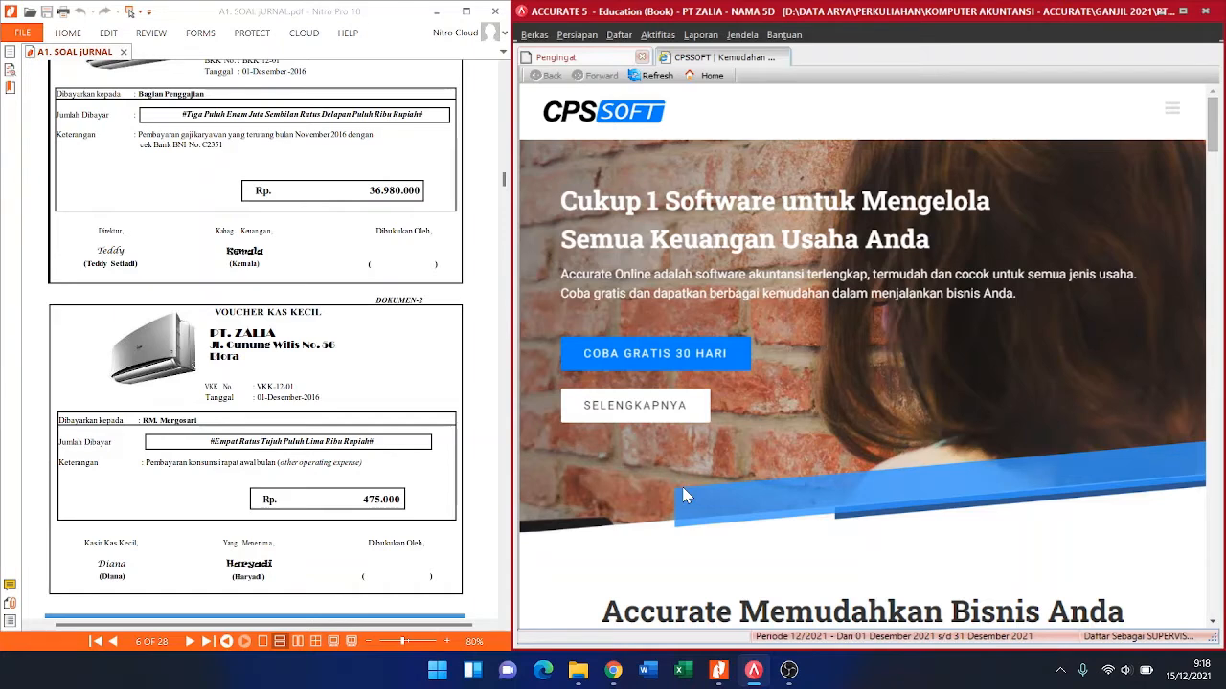
scroll(395, 410, "down", 3)
scroll(395, 410, "down", 8)
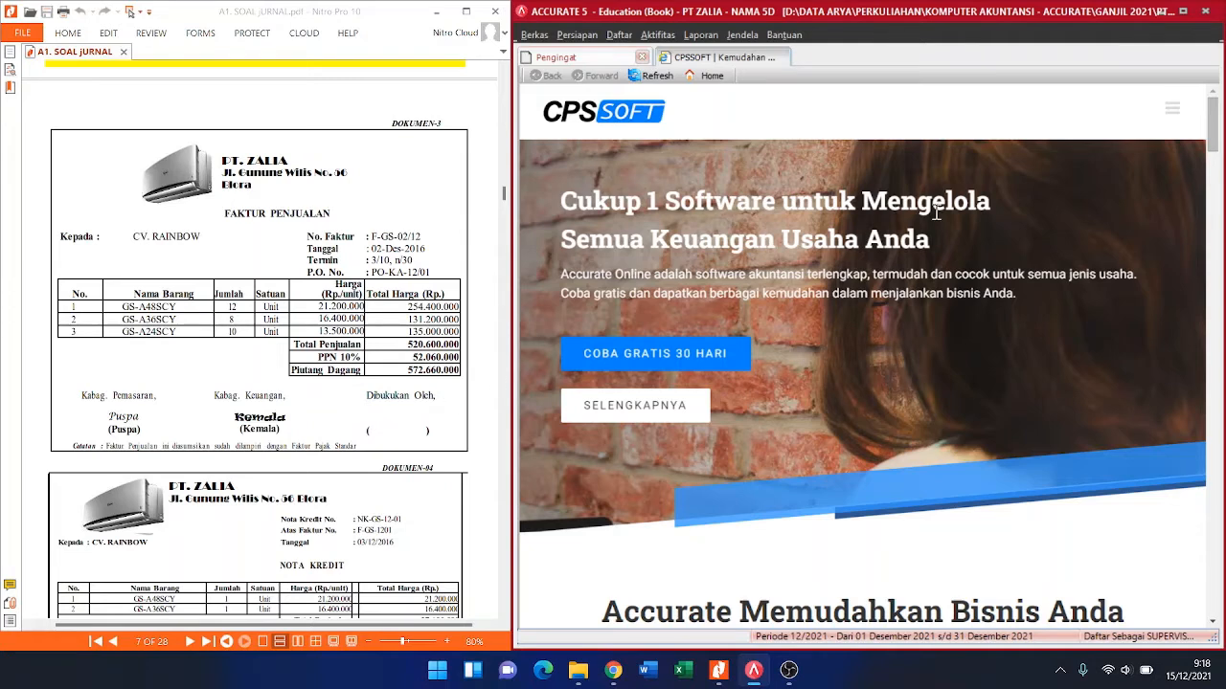
left_click(670, 35)
mouse_move(689, 87)
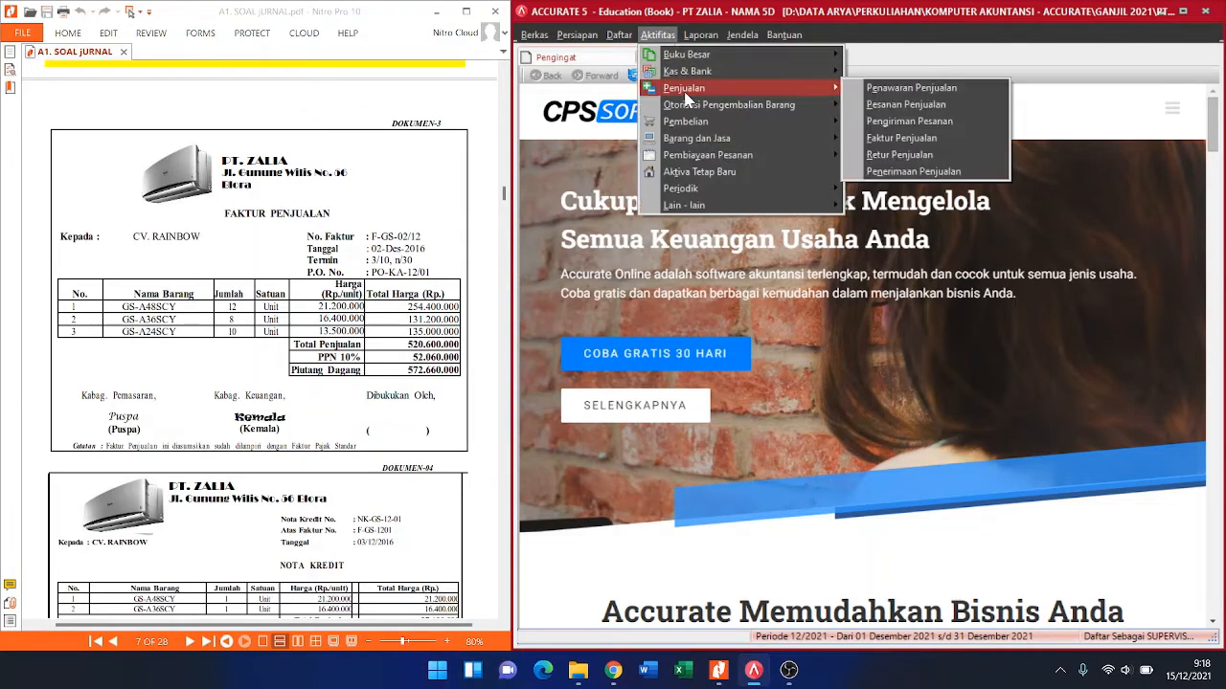
left_click(914, 143)
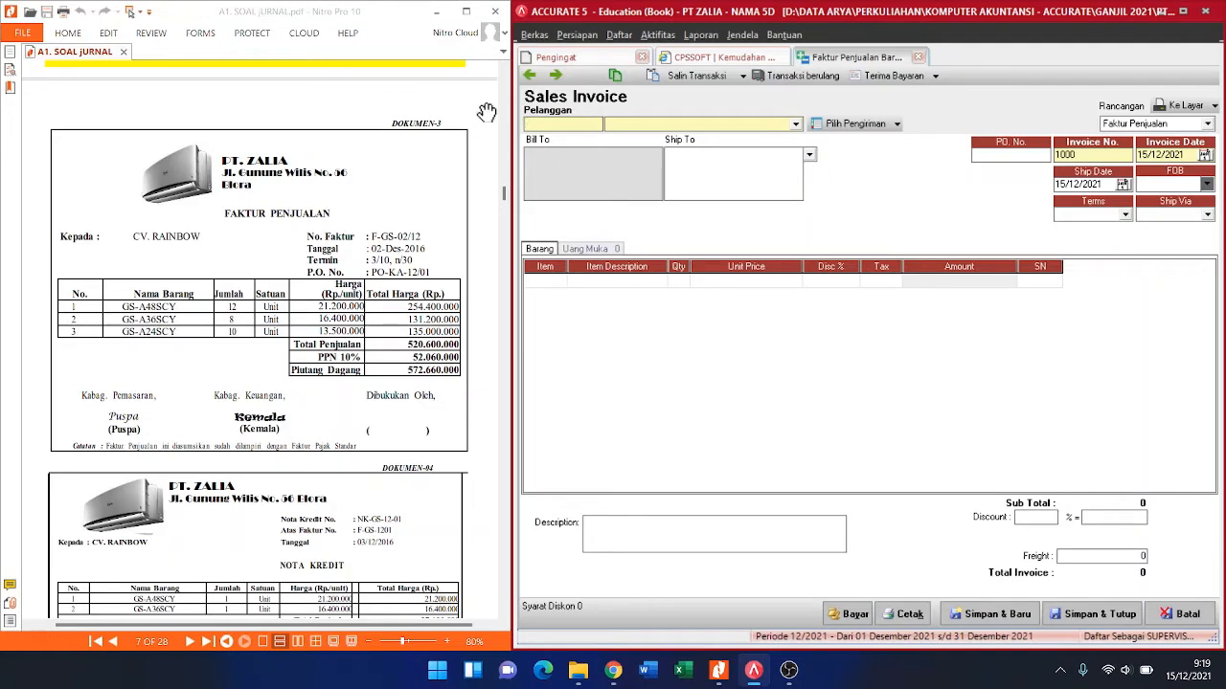
left_click(795, 125)
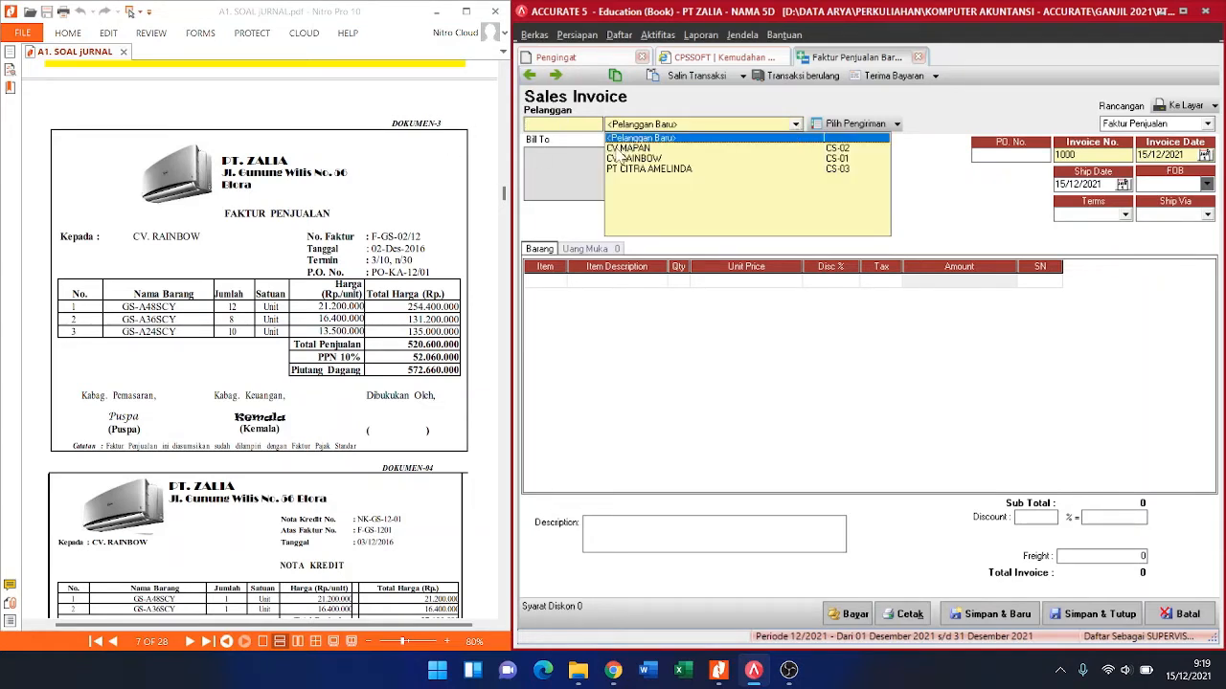
left_click(618, 158)
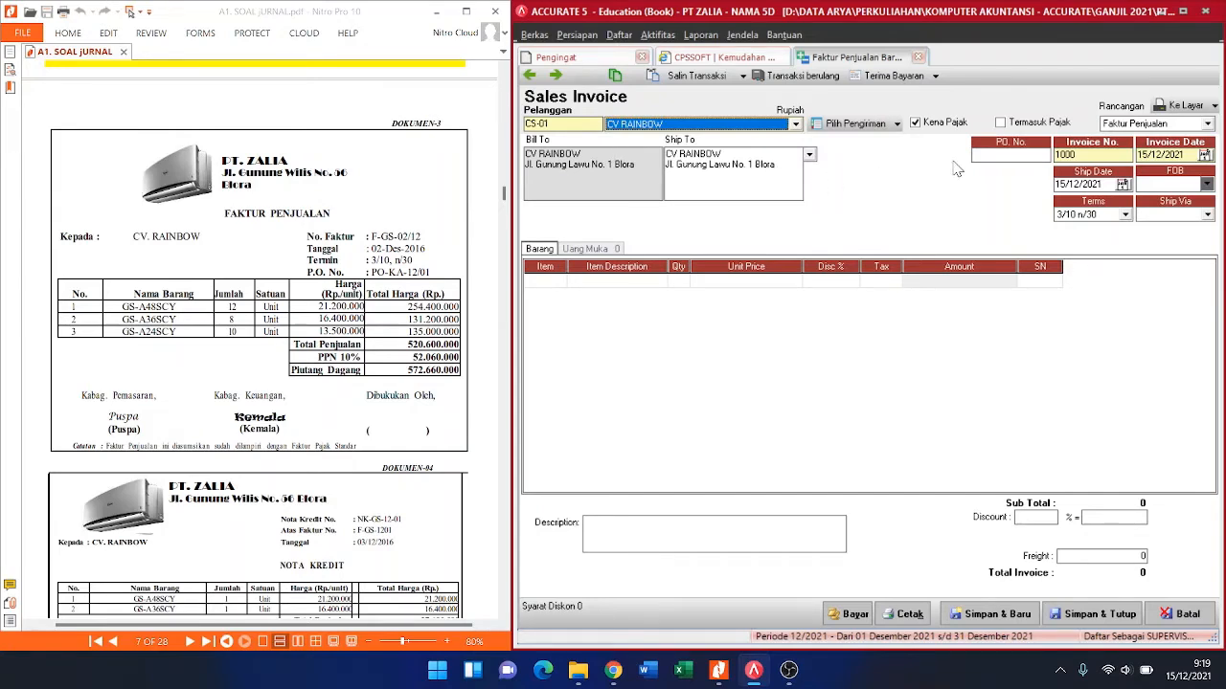
Step: Enter the purchase order number from Dokumen-3 and set the invoice number to F-GS-02/12
left_click(997, 156)
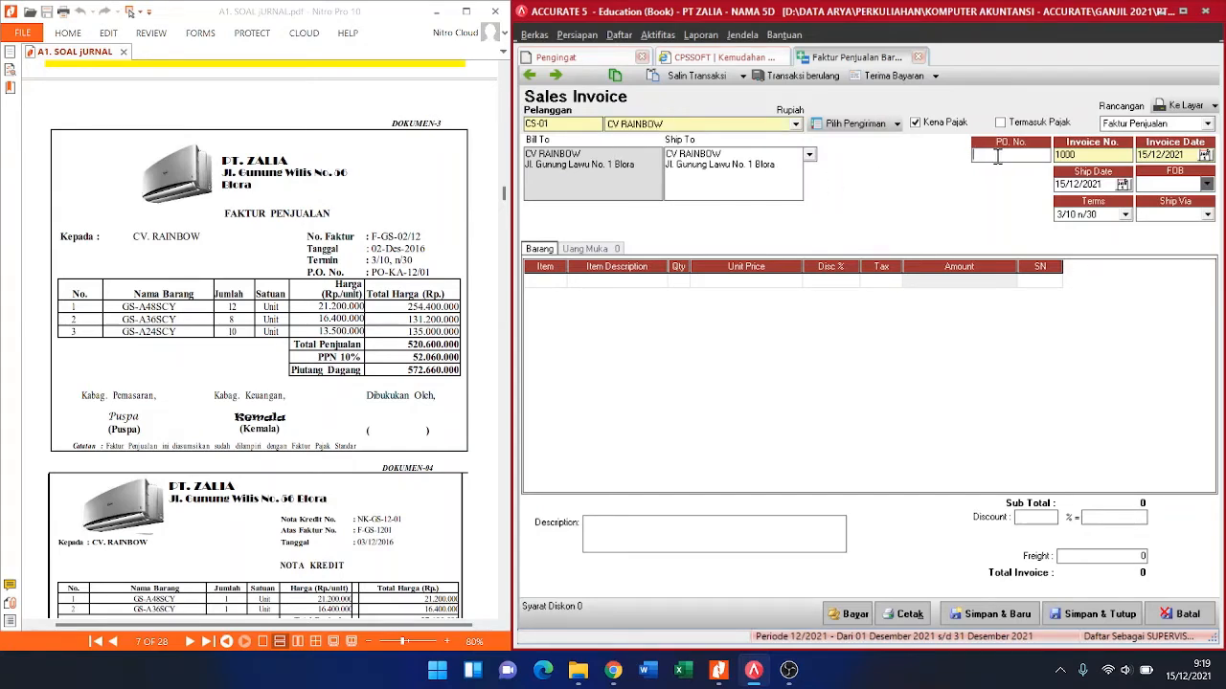
type("PO-KA-12/01")
key("Tab")
type("F-GS-02/12")
key("Tab")
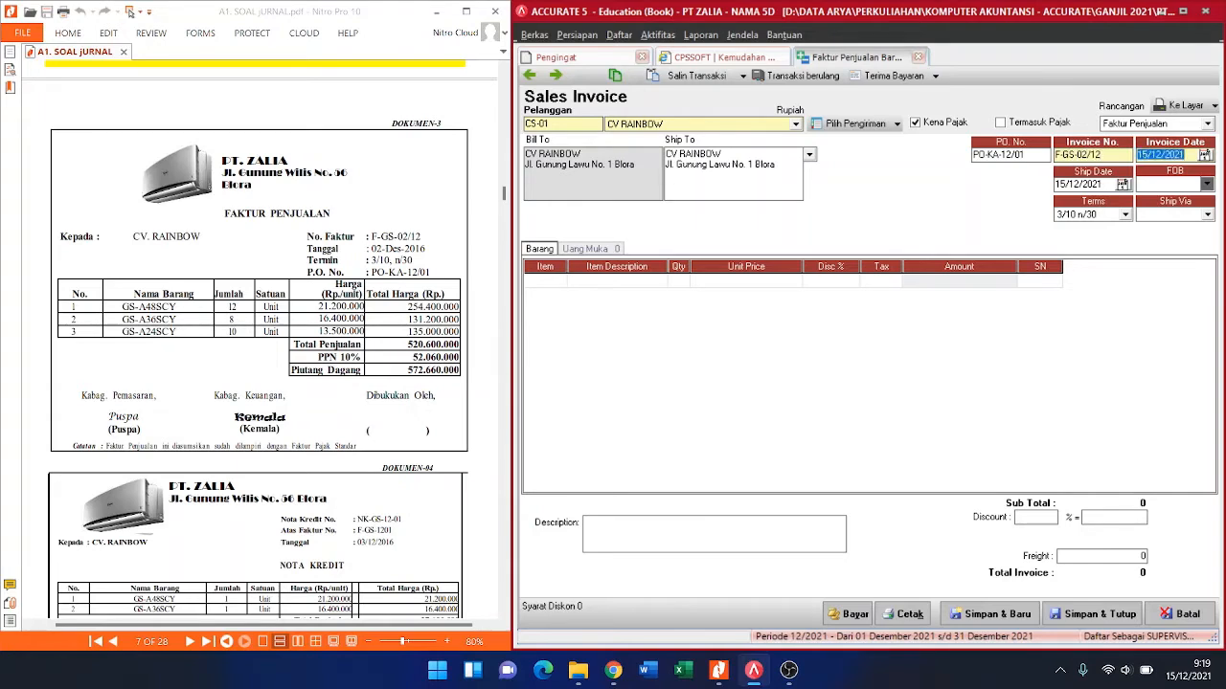
Step: Set both the invoice date and the ship date to 02/12/2016, keeping the 3/10 n/30 terms
type("02122016")
key("Tab")
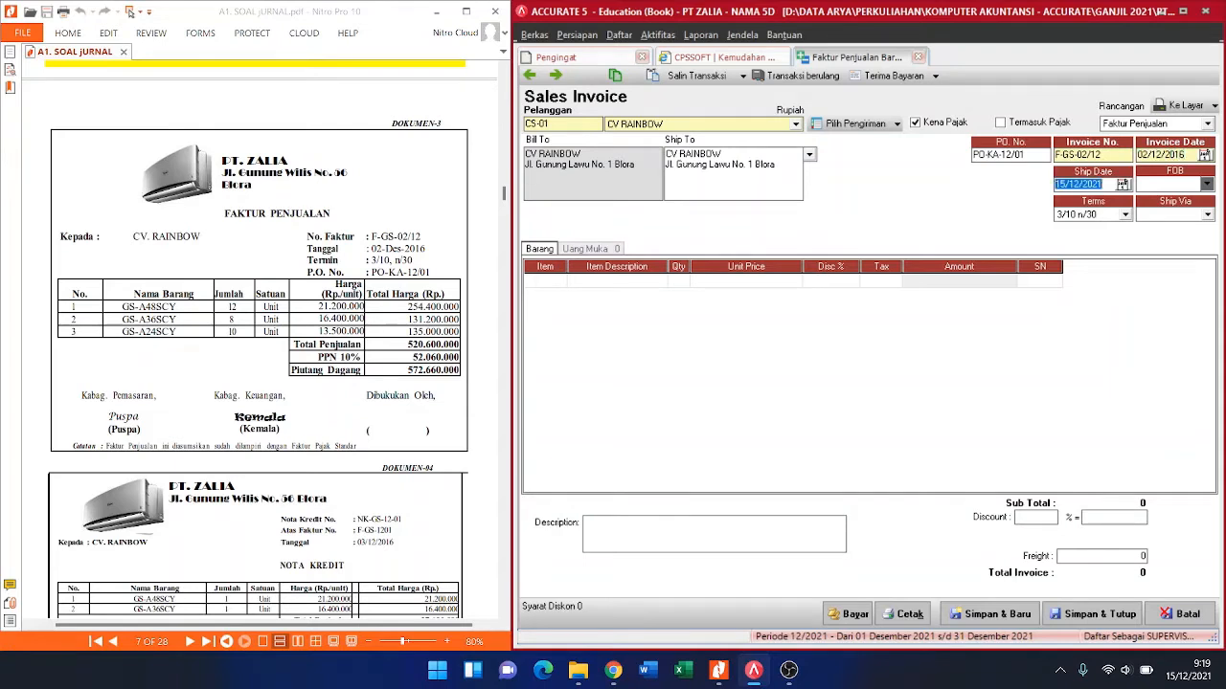
type("02/12/2016")
key("Tab")
key("Tab")
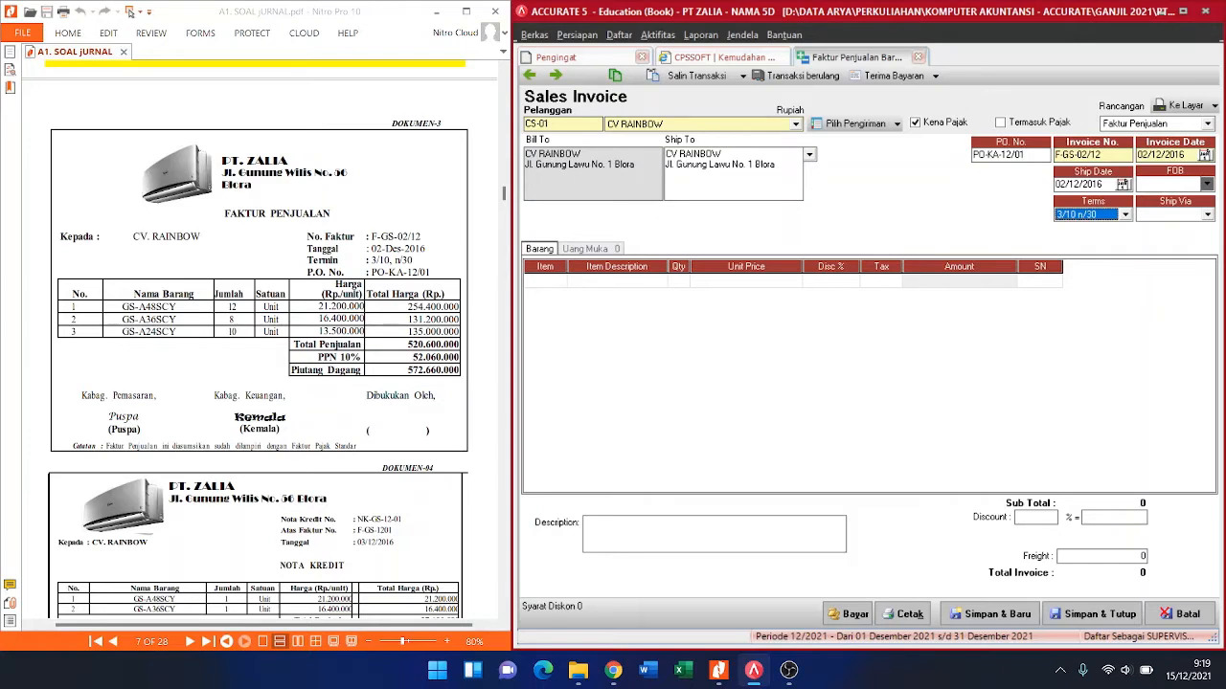
key("Tab")
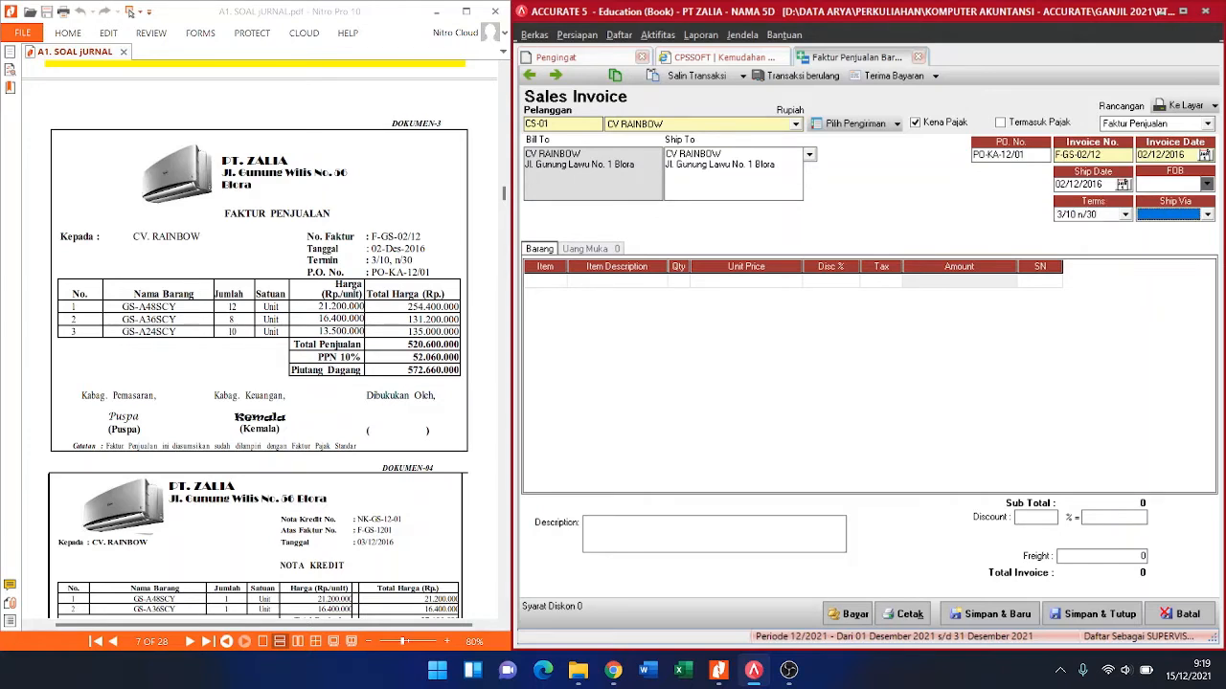
Step: Add item GS-A48SCY (AC SAMSUNG 5 PK) as the first line of the sales invoice
left_click(564, 286)
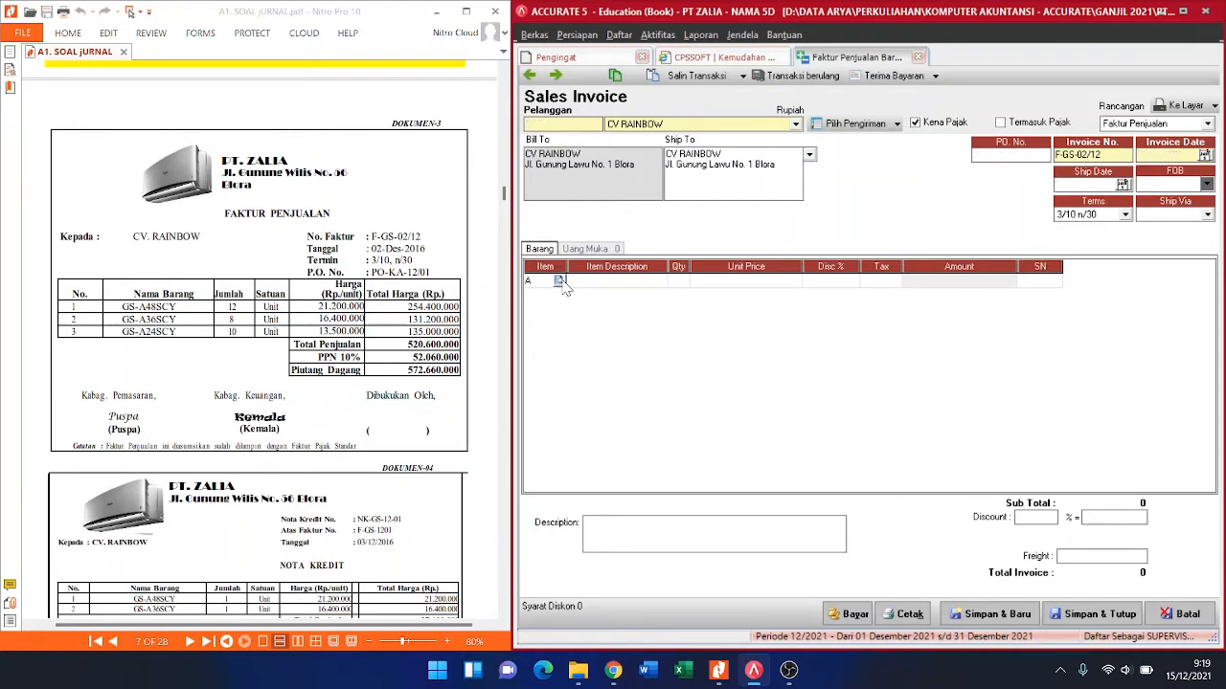
left_click(558, 281)
type("A48")
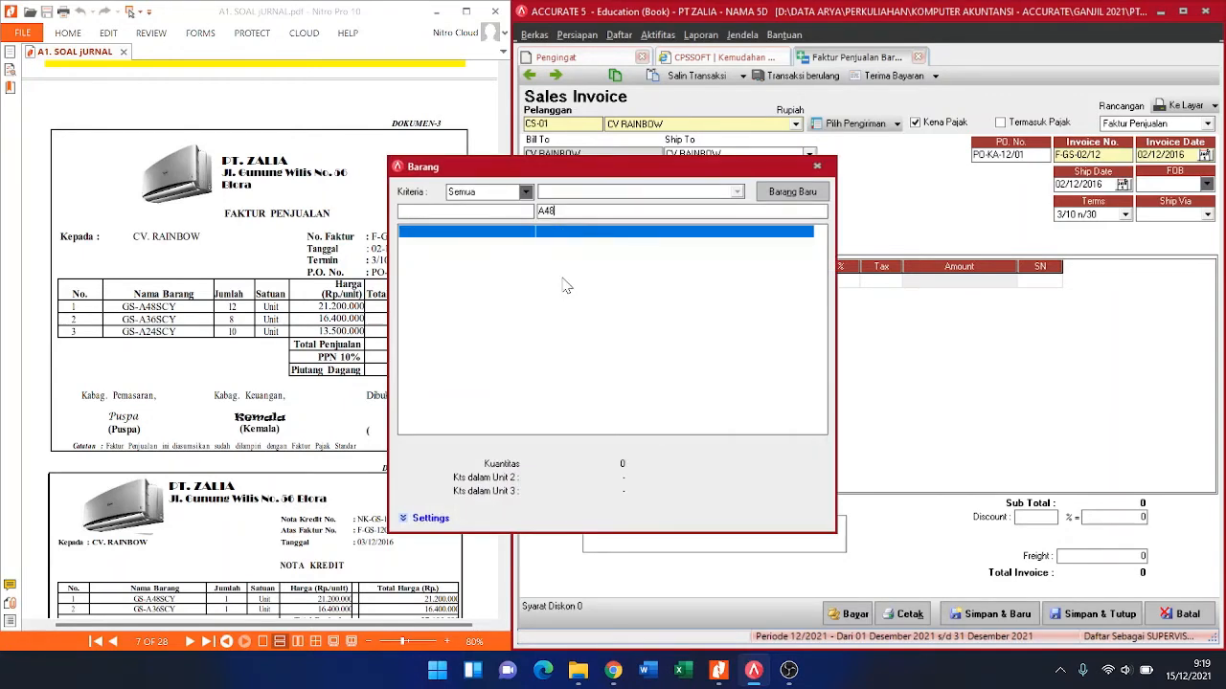
key("BackSpace")
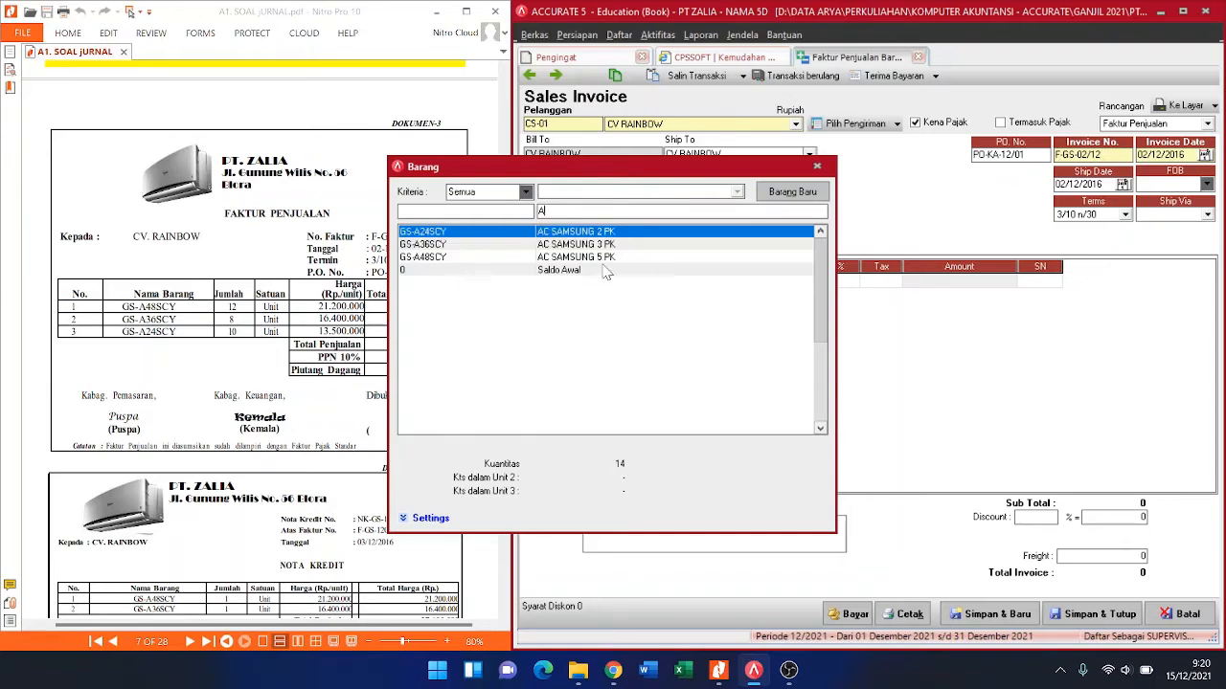
left_click(598, 257)
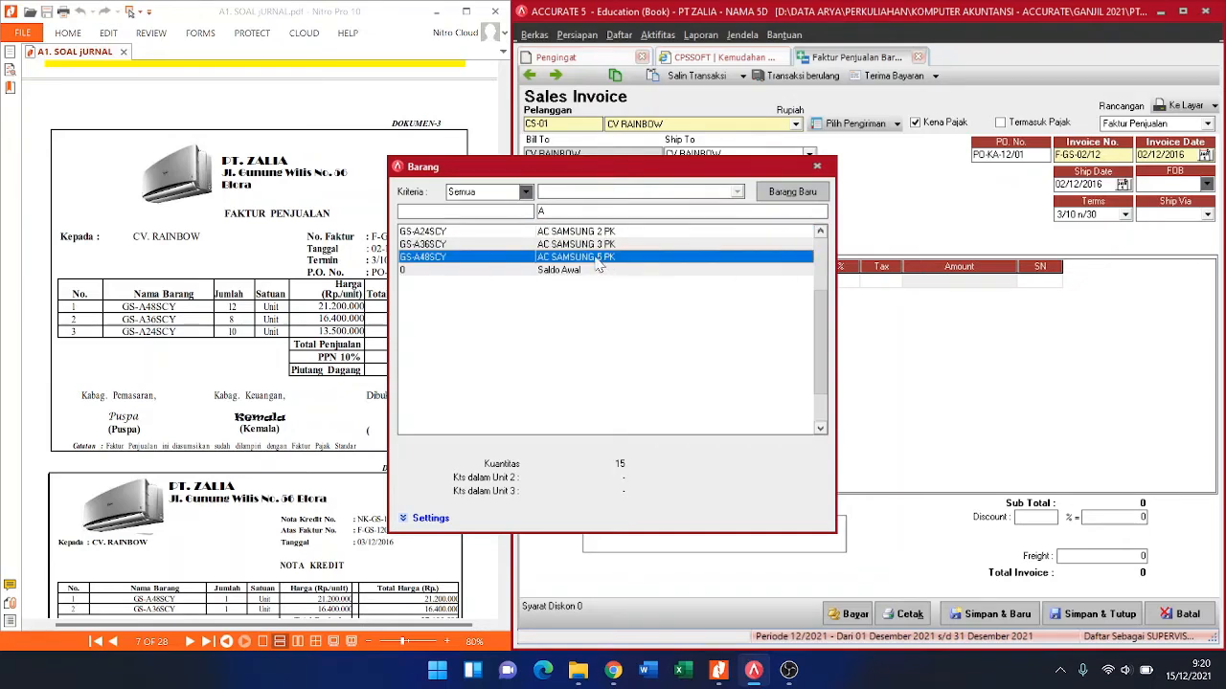
double_click(598, 258)
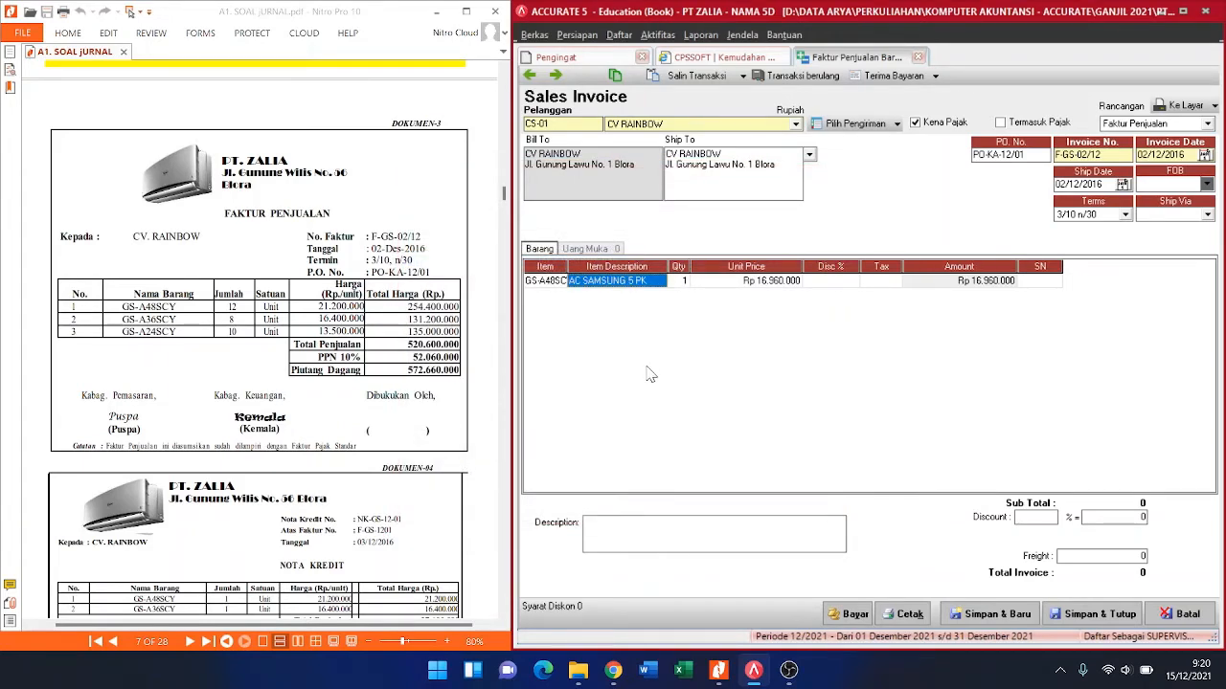
Step: Set the AC SAMSUNG 5 PK line to quantity 12, unit price Rp 21.200.000 and tax code T
key("Tab")
type("12")
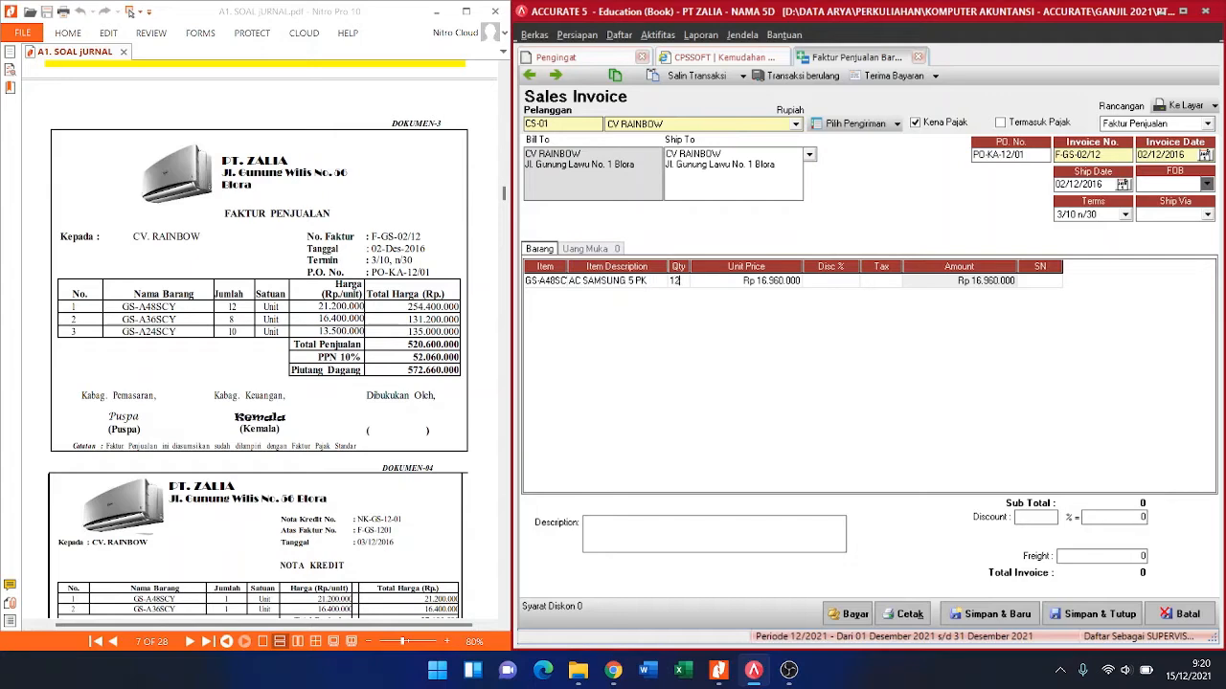
key("Tab")
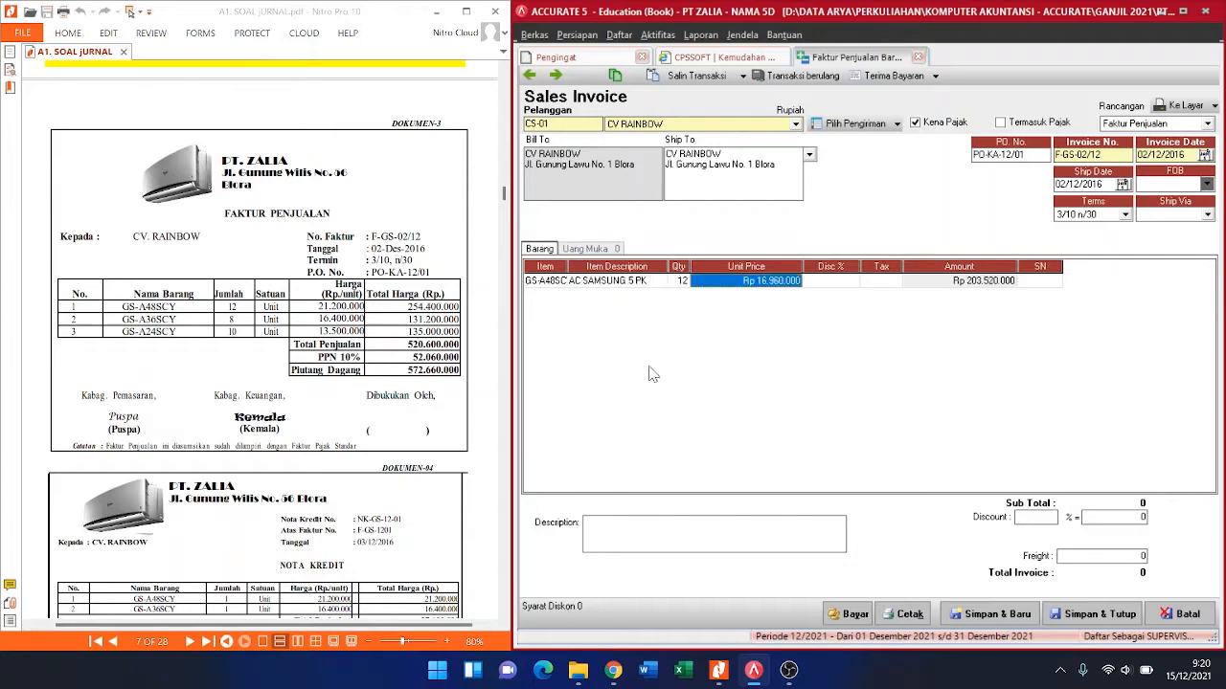
type("21.20")
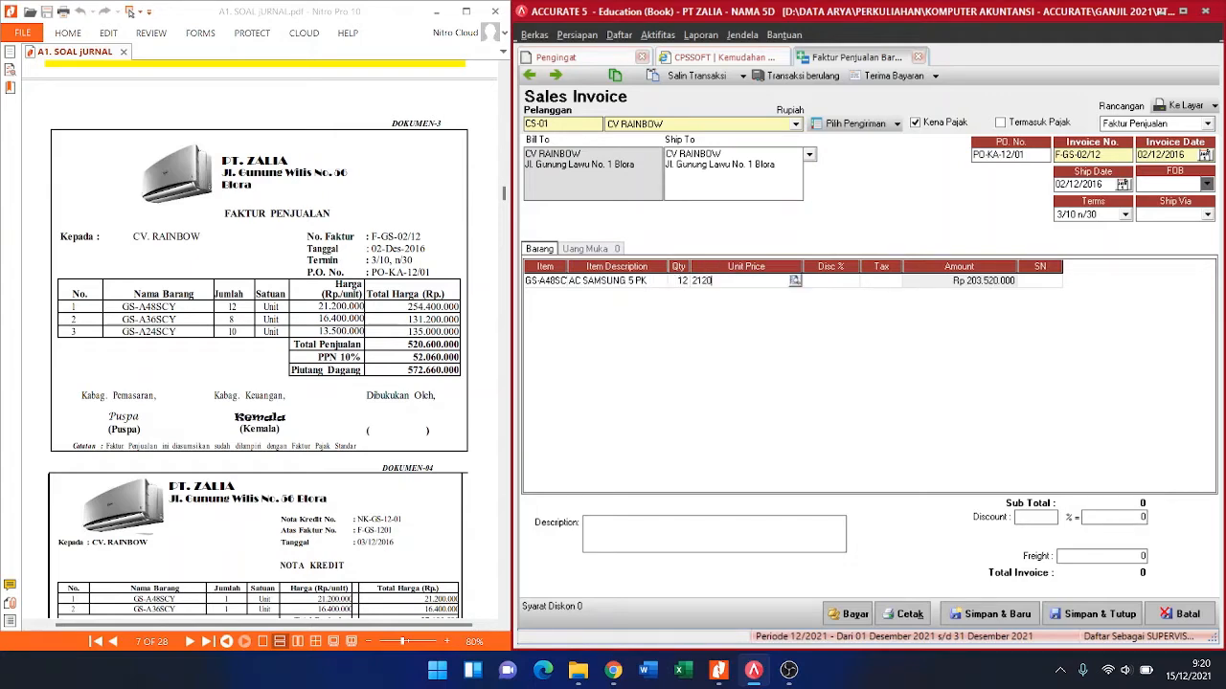
type("0.000")
key("Tab")
key("Tab")
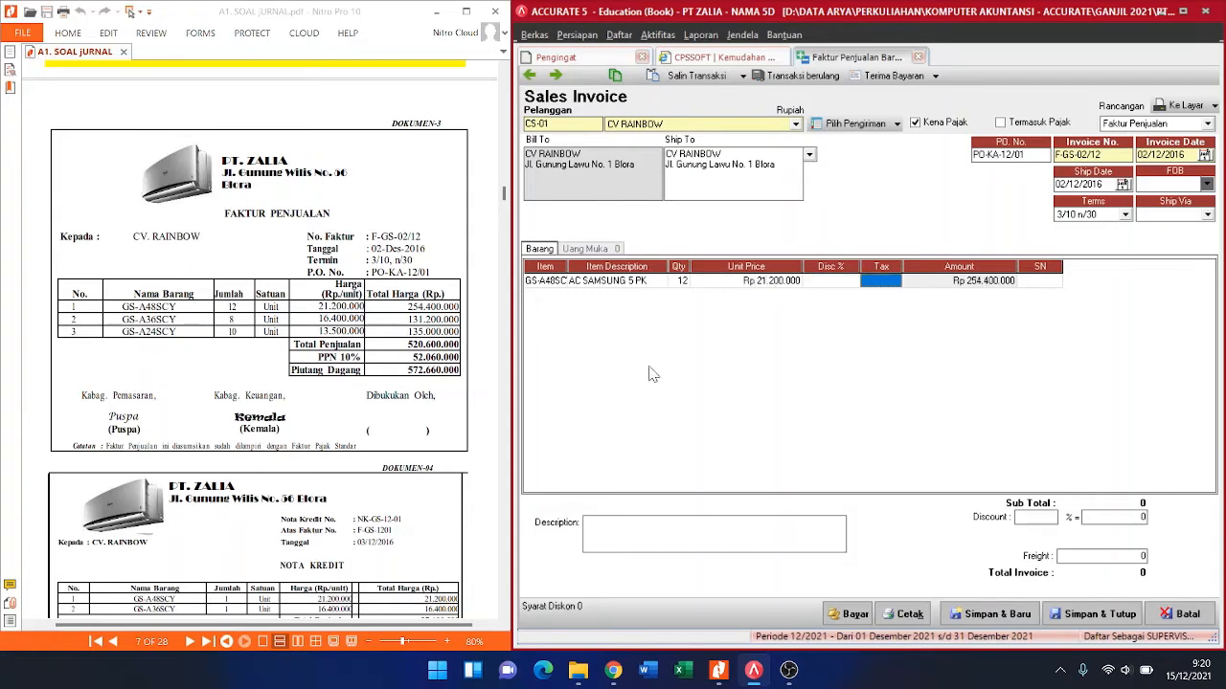
type("T")
key("Return")
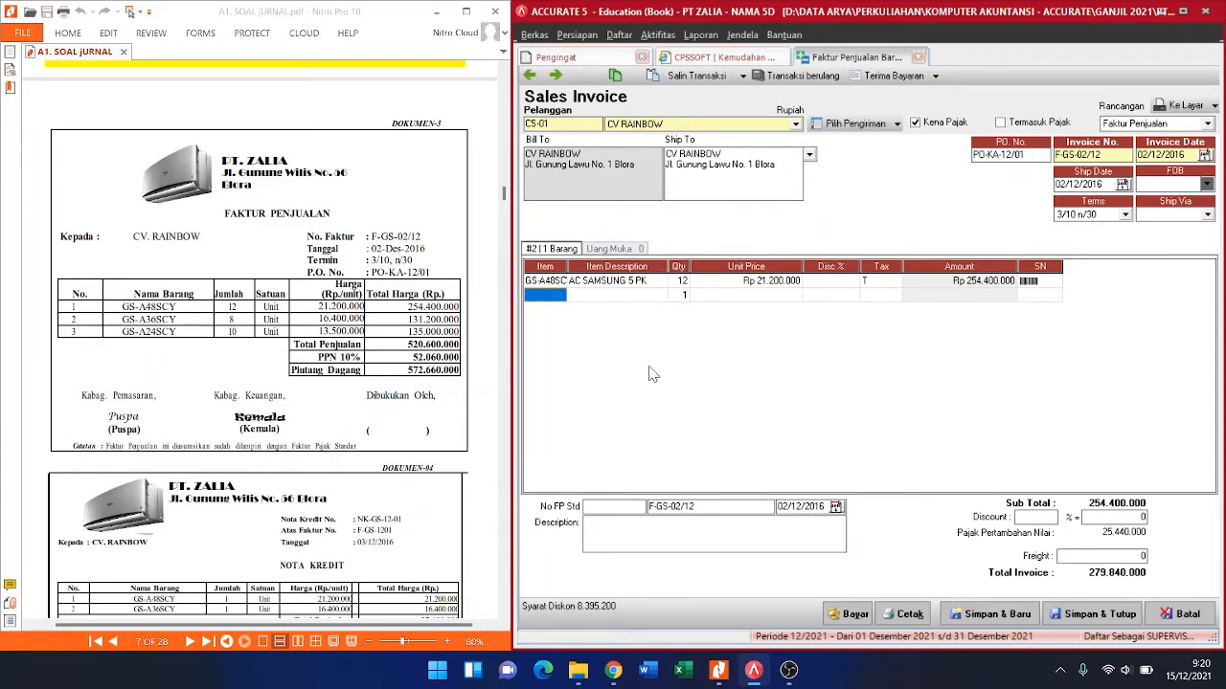
Step: Add a second invoice line for GS-A36SCY (AC SAMSUNG 3 PK) with quantity 8, unit price Rp 16.400.000 and tax code T
type("AC")
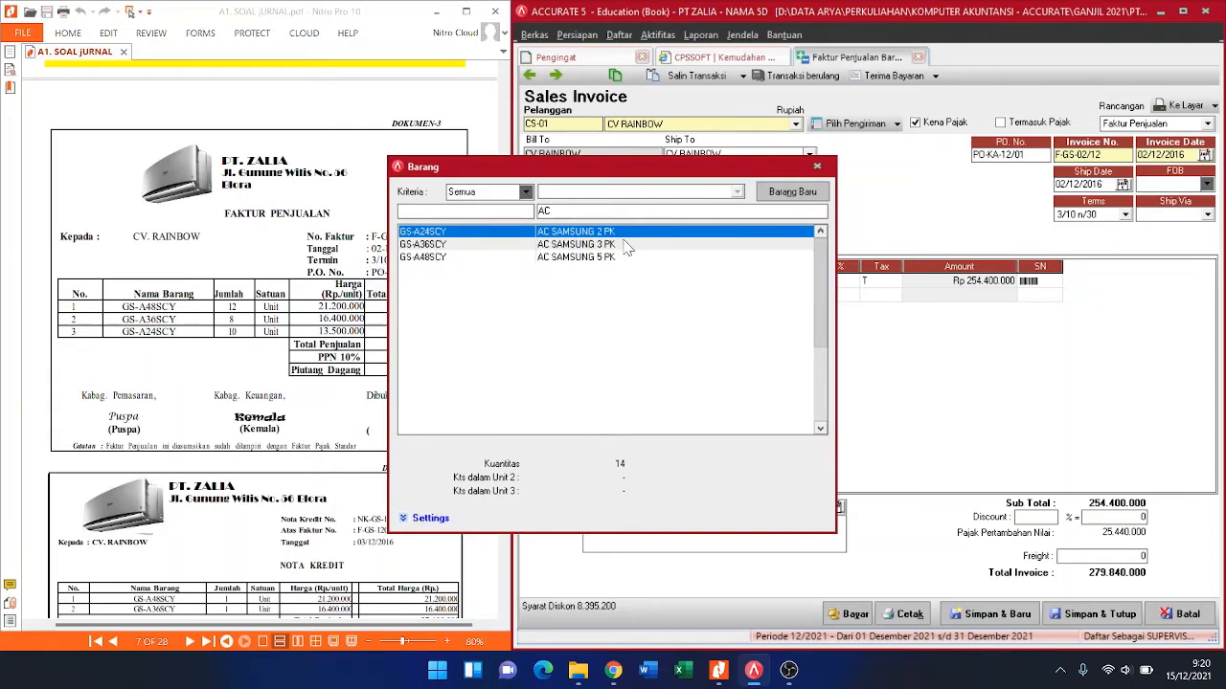
left_click(624, 247)
double_click(625, 246)
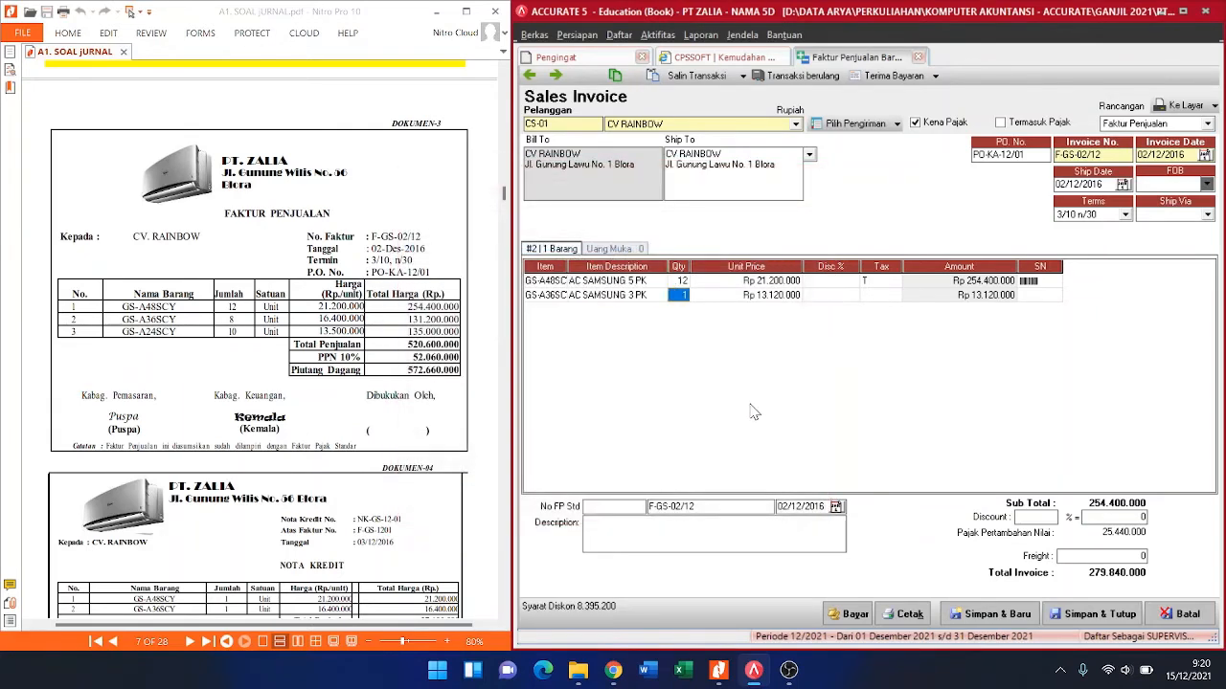
type("8")
key("Tab")
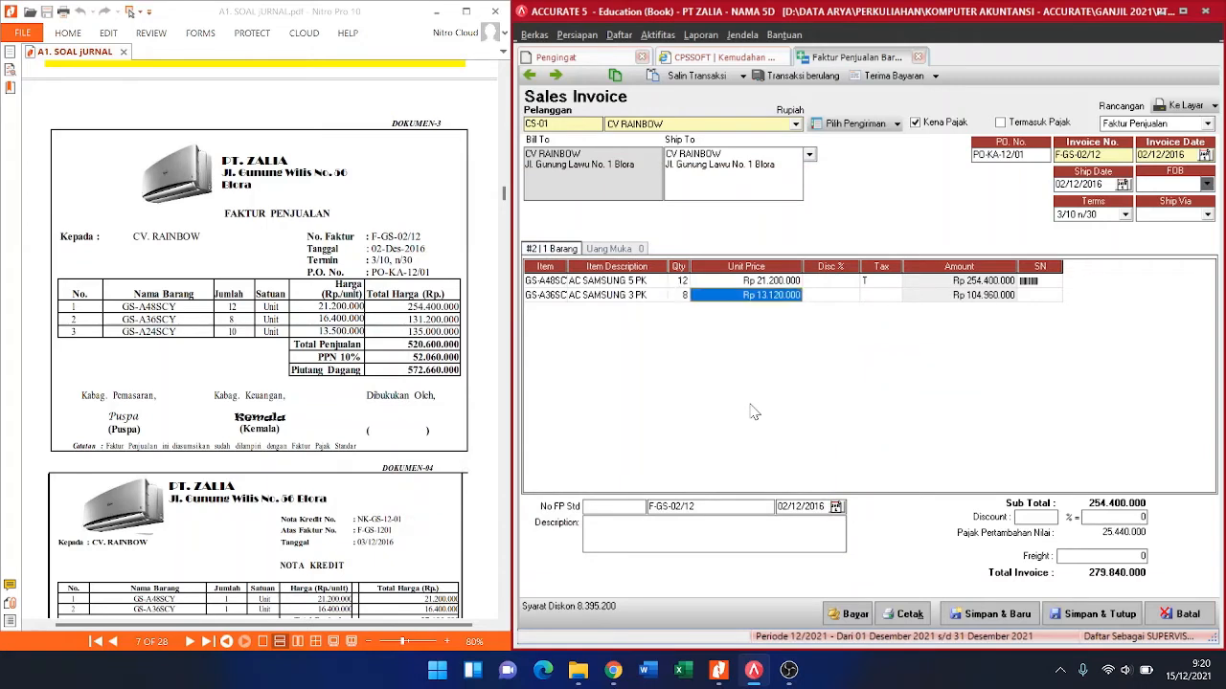
type("16.400.0")
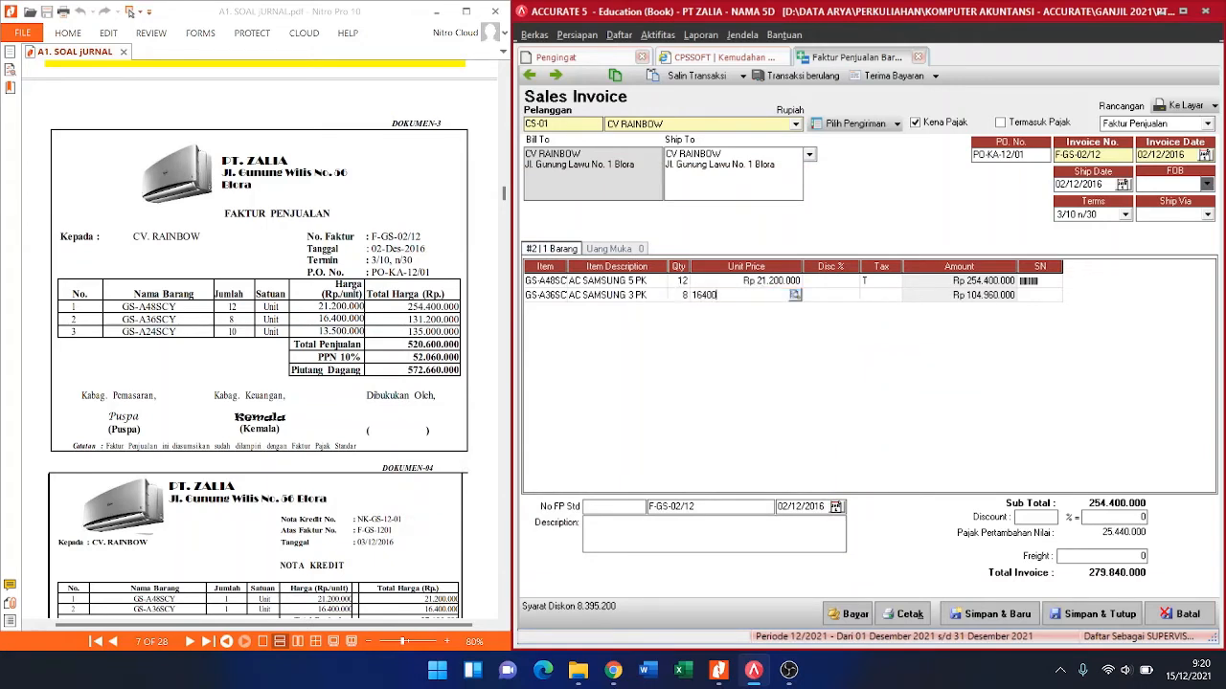
type("00")
key("Tab")
key("Tab")
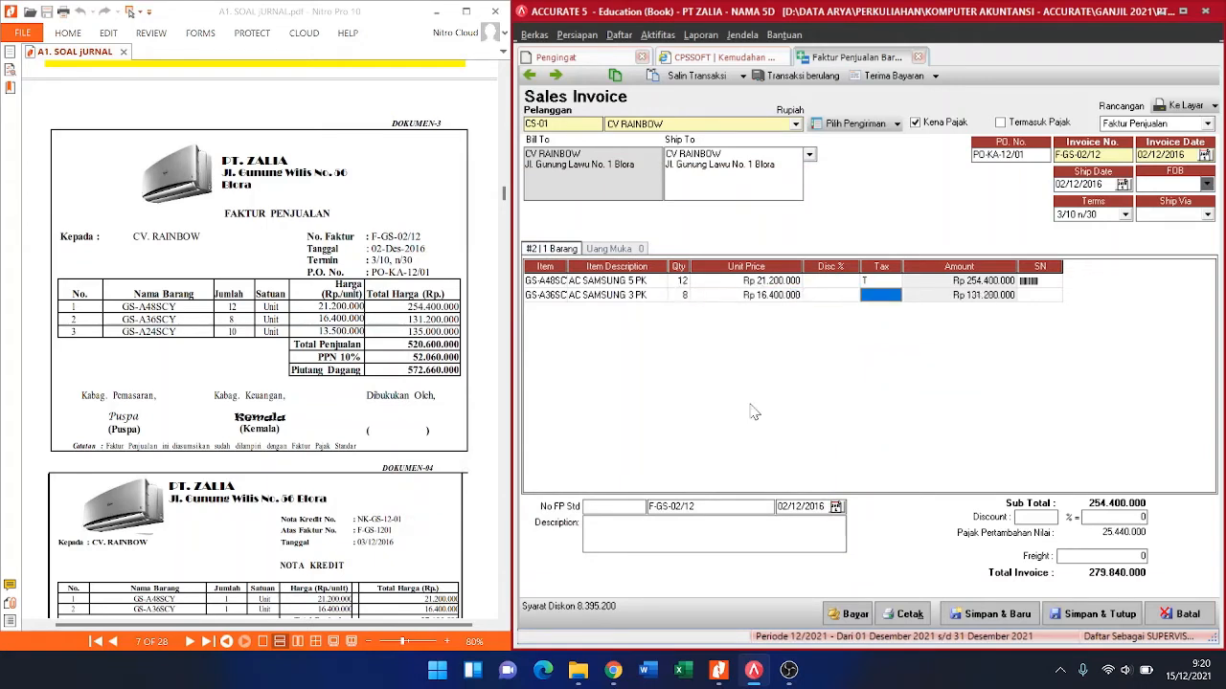
key("Tab")
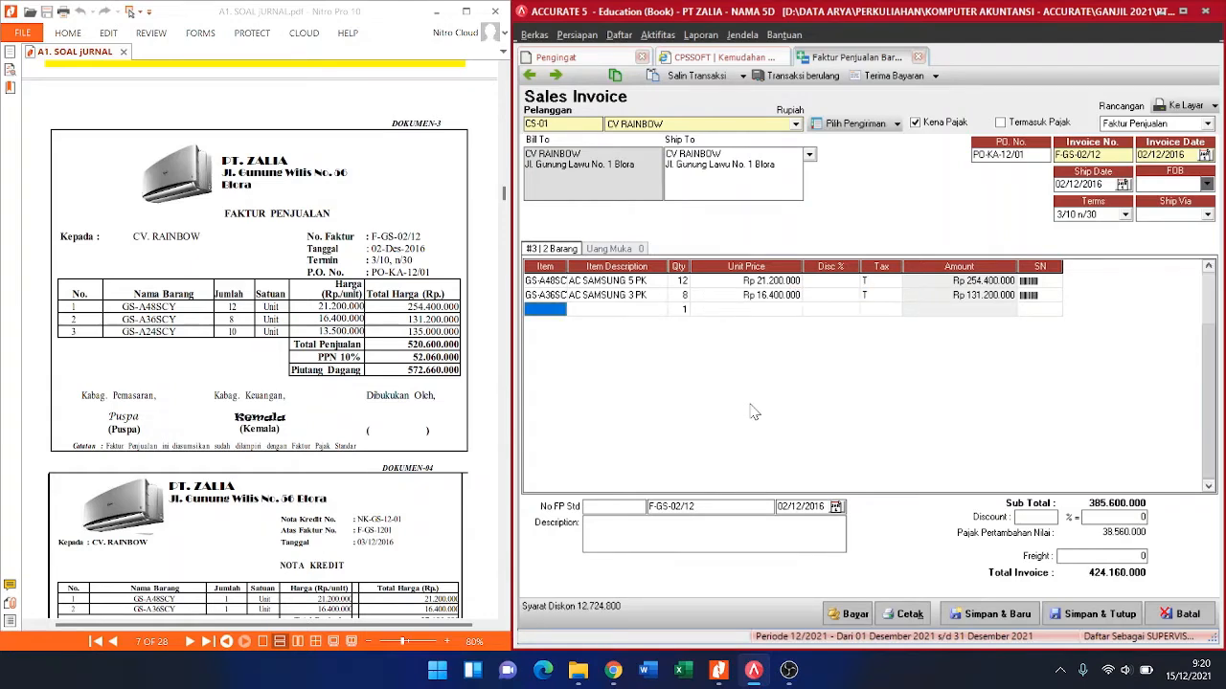
Step: Add a third invoice line for GS-A24SCY (AC SAMSUNG 2 PK) with quantity 10
type("AC")
key("Return")
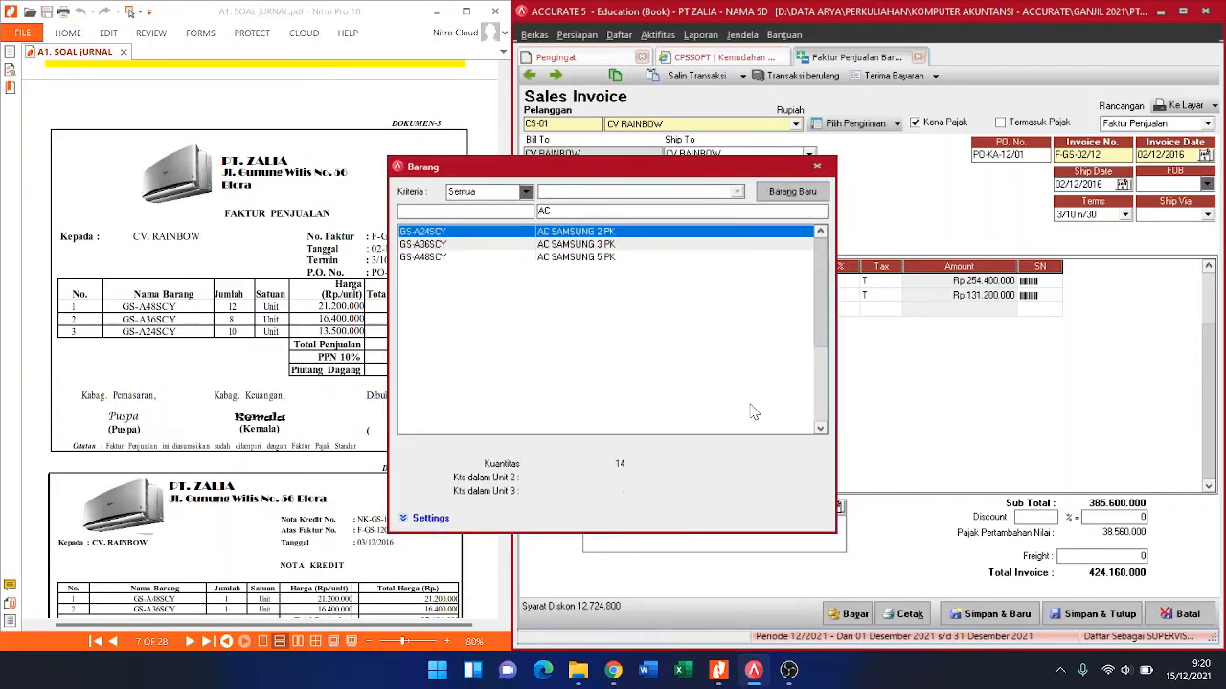
double_click(555, 233)
key("Tab")
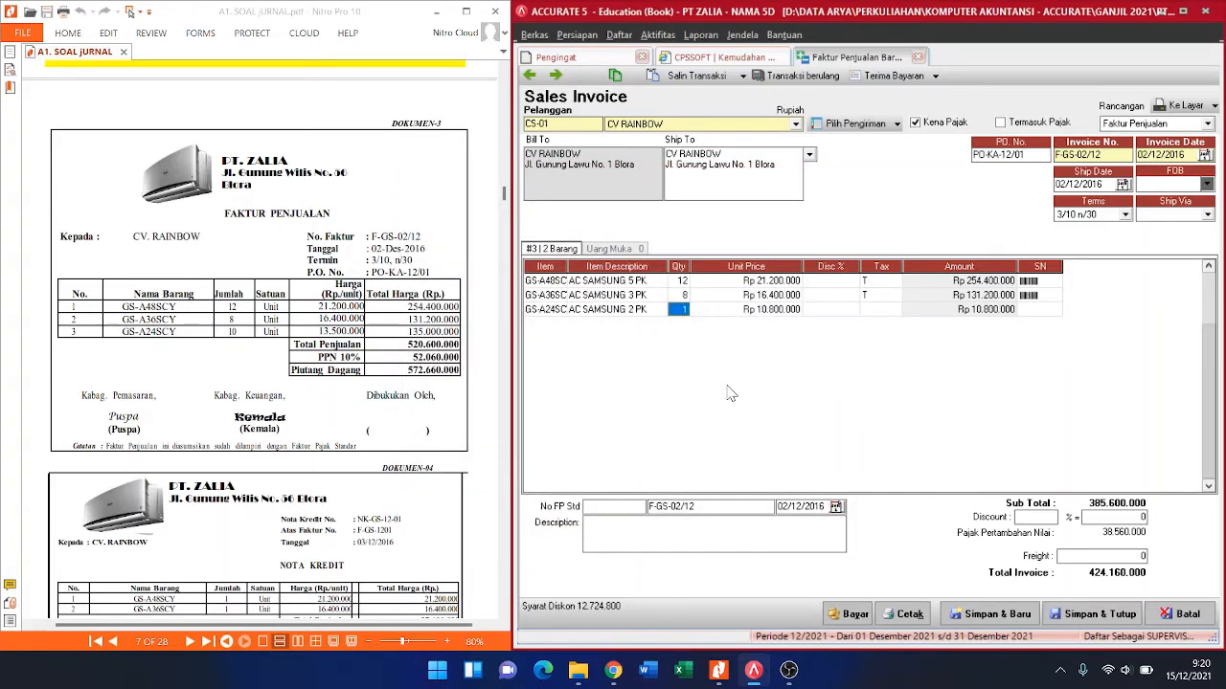
type("10")
key("Tab")
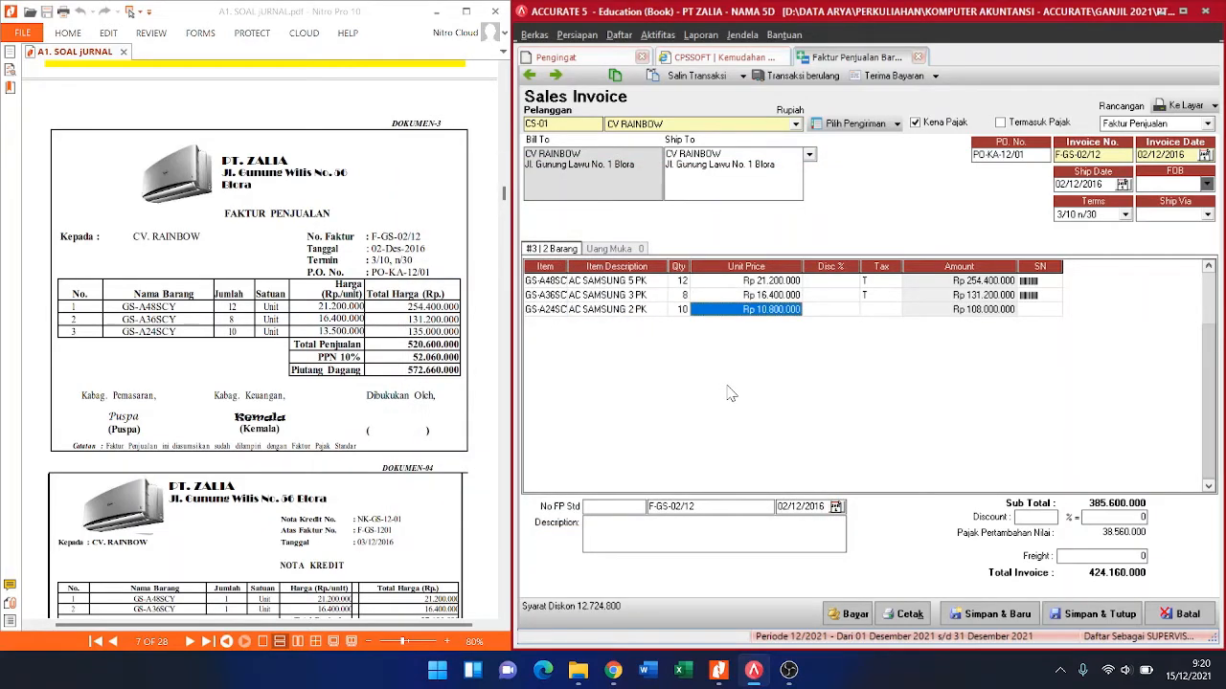
Step: Set the AC SAMSUNG 2 PK line to unit price Rp 13.500.000 with tax code T, and save and close the invoice
type("13.500.00")
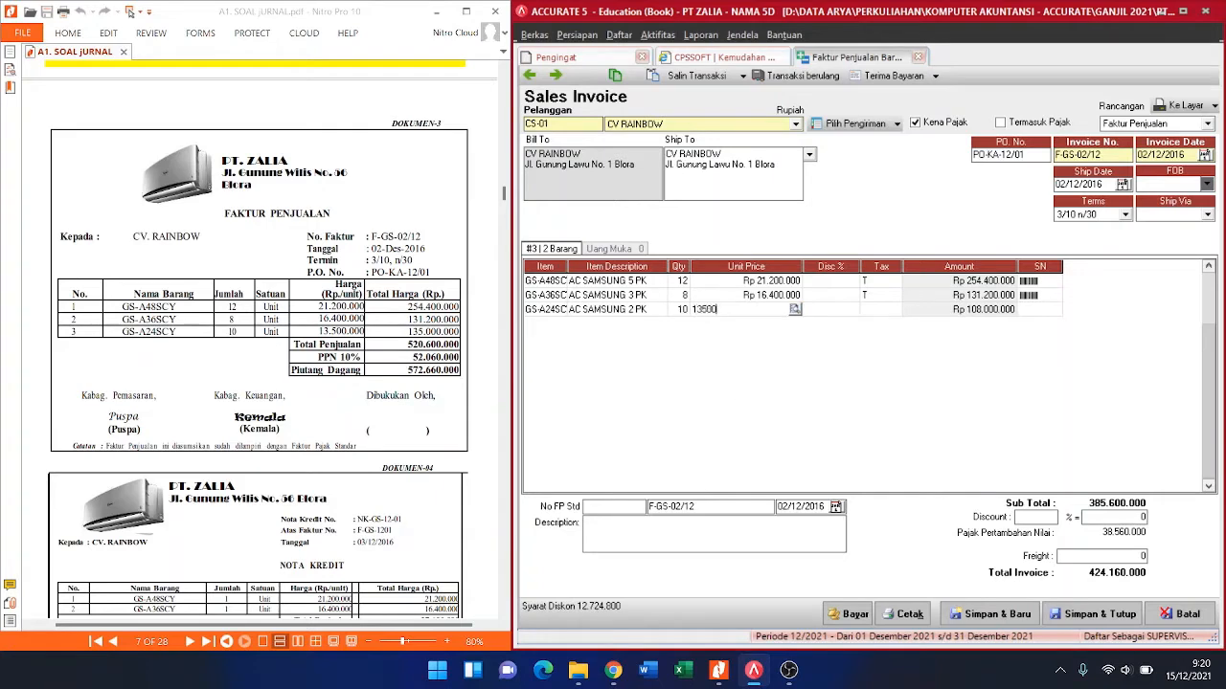
type("000")
key("Tab")
key("Tab")
type("T")
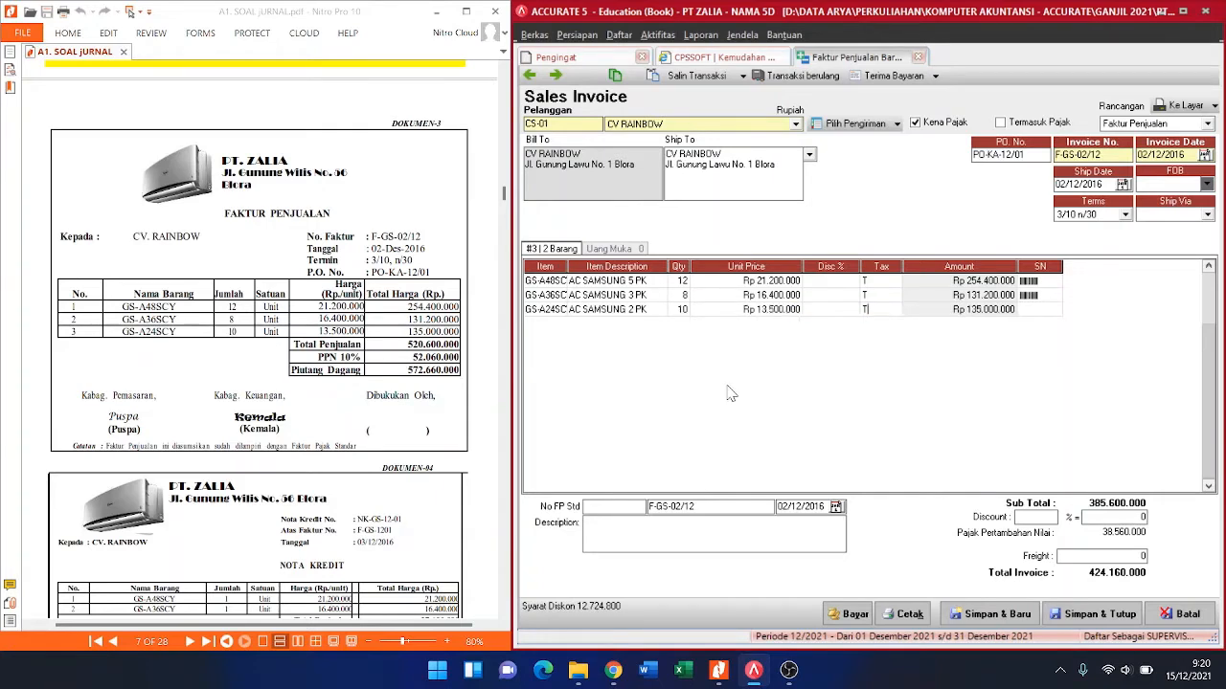
key("Tab")
key("Up")
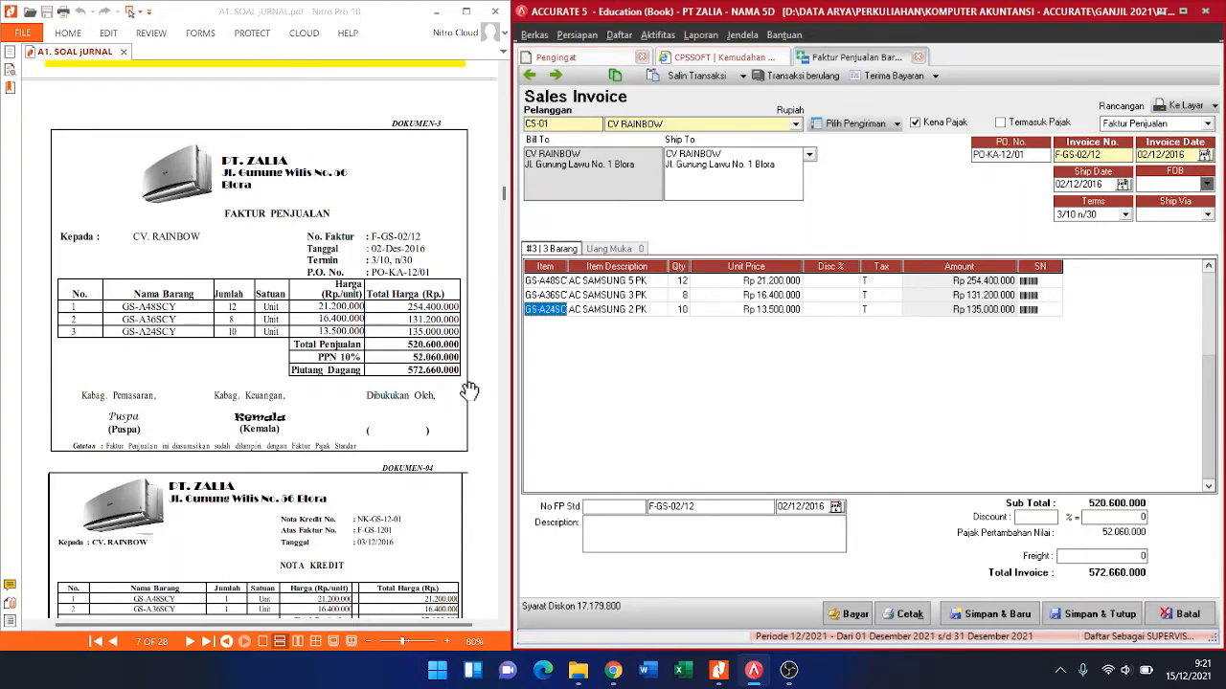
left_click(1101, 616)
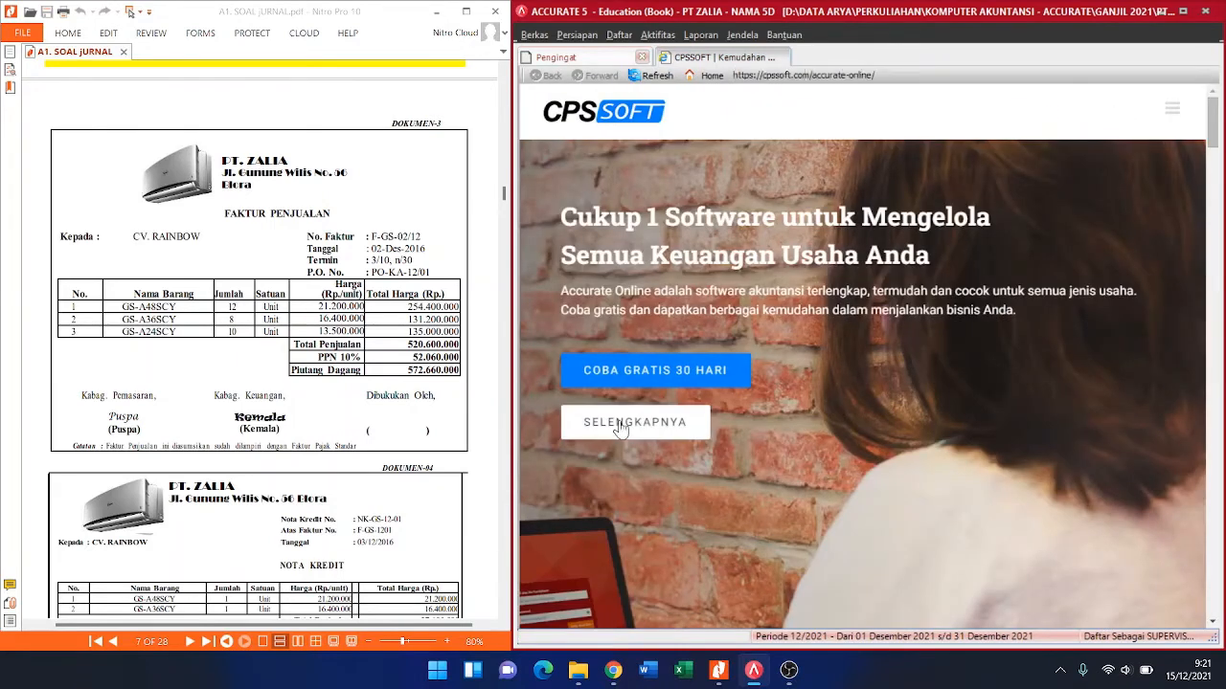
Step: Bring up Dokumen-04 in the source PDF and start a new sales return for customer CV RAINBOW
scroll(402, 419, "down", 4)
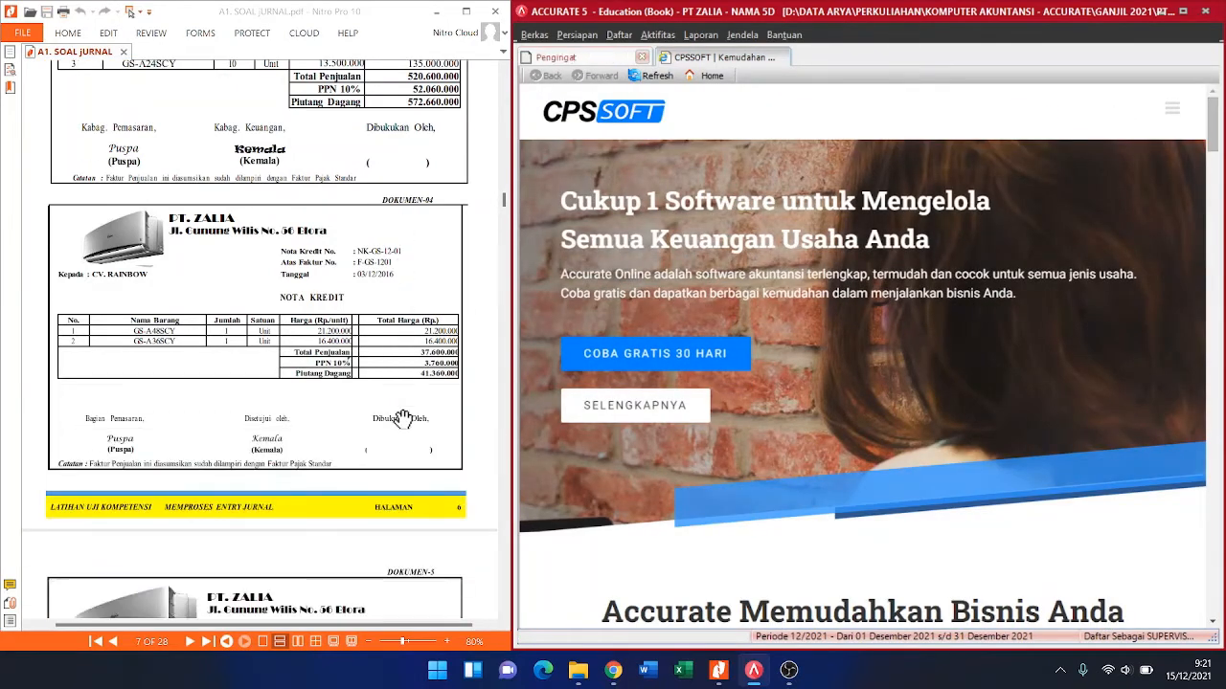
scroll(403, 419, "down", 1)
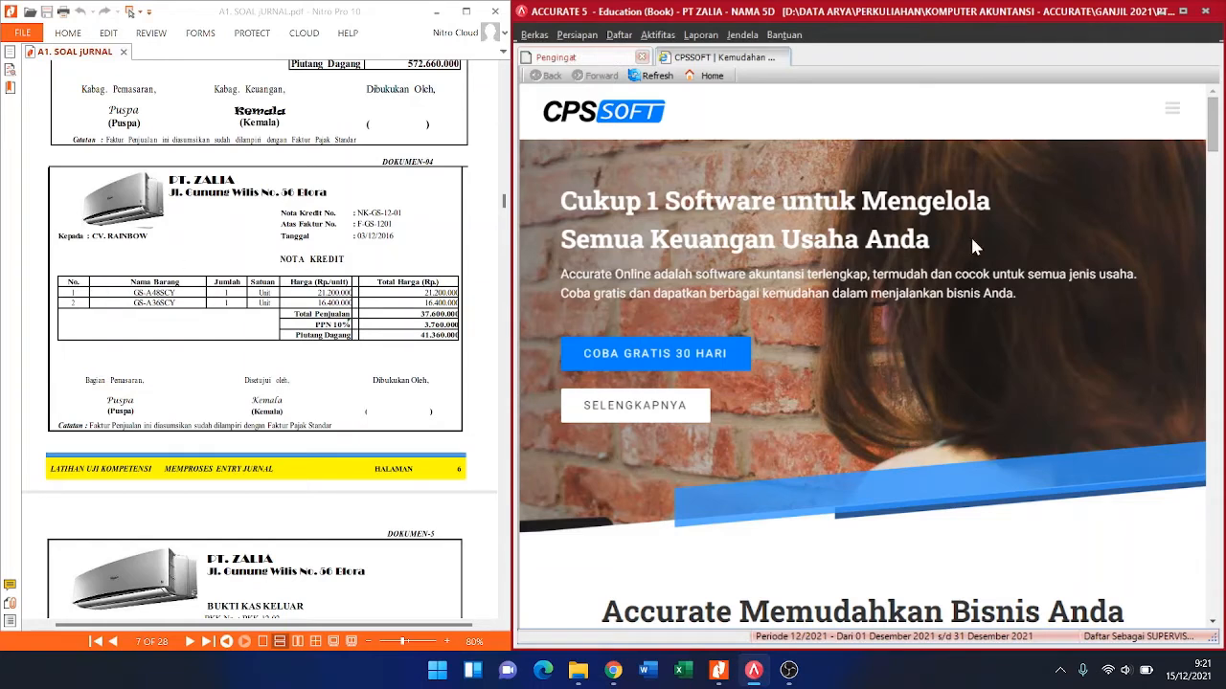
left_click(668, 35)
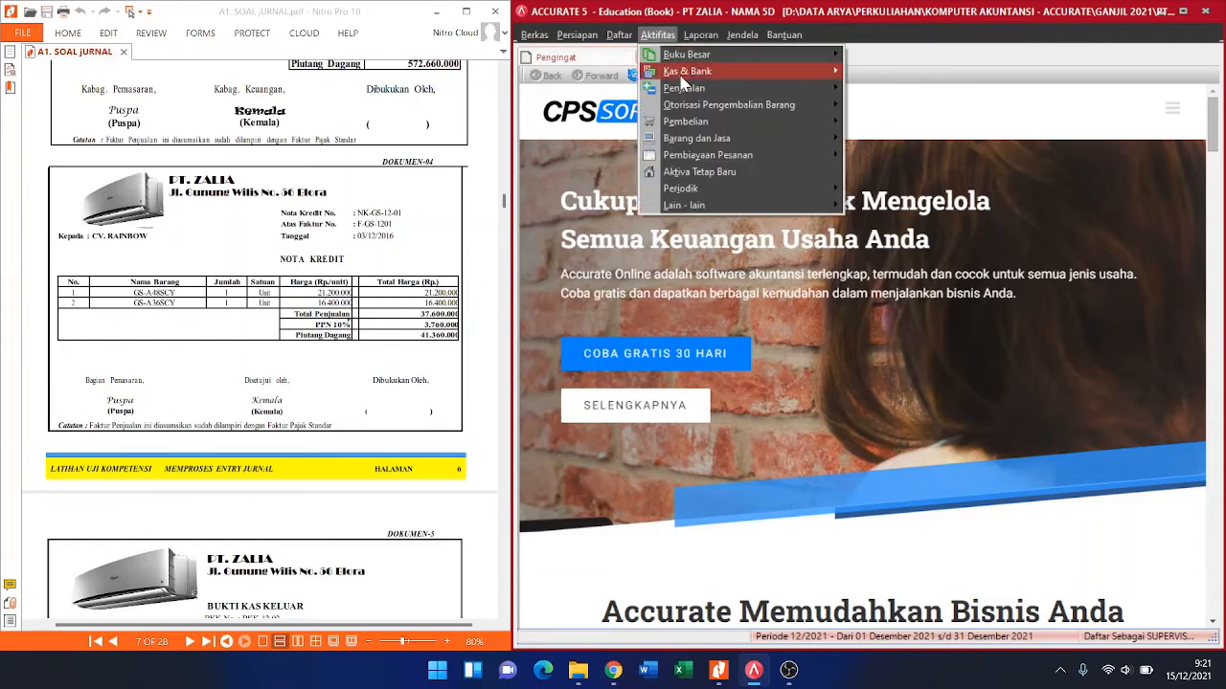
mouse_move(684, 87)
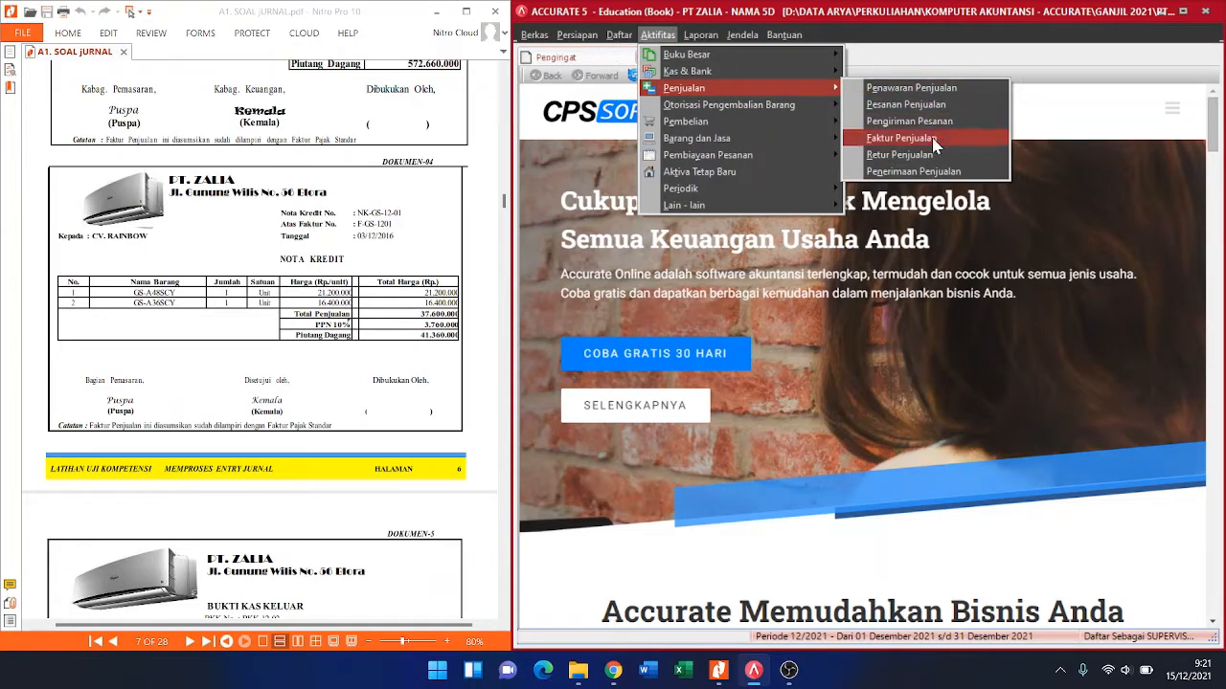
left_click(900, 154)
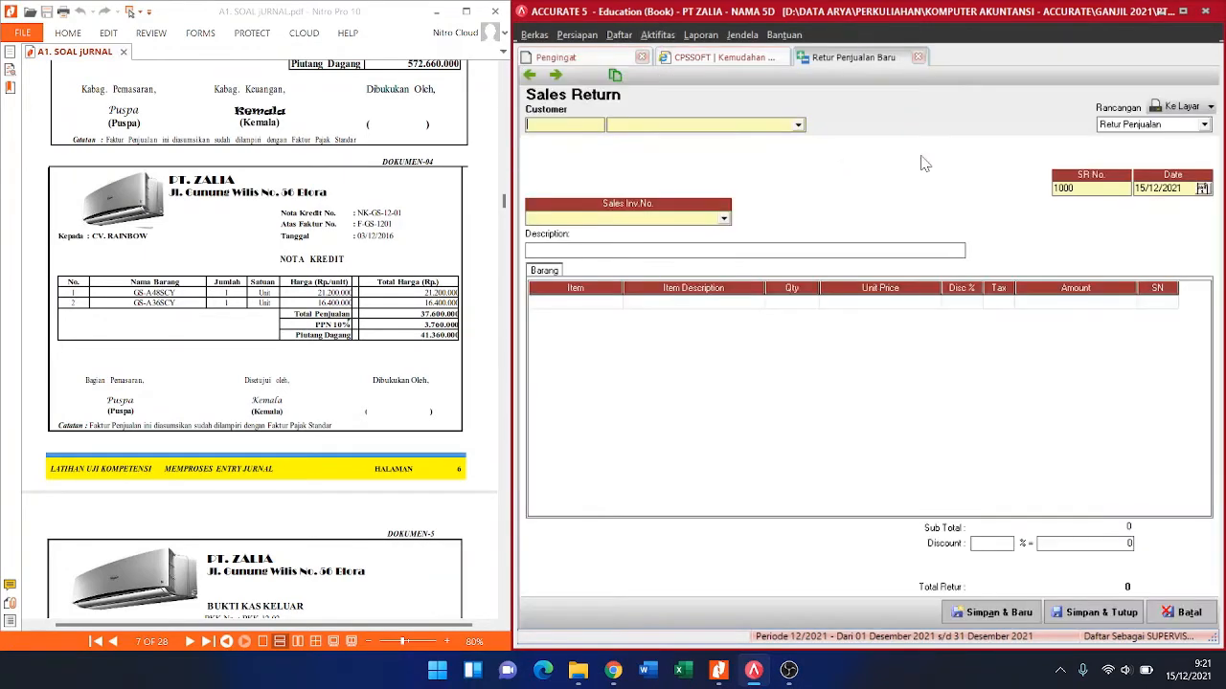
left_click(797, 125)
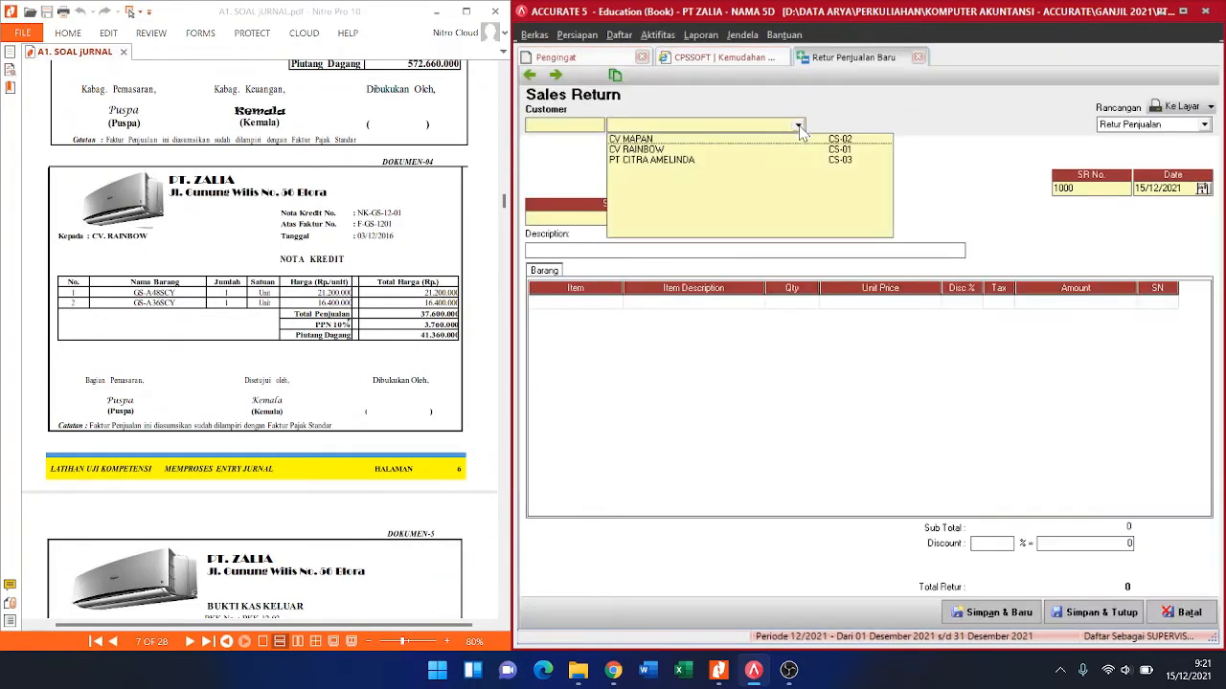
left_click(654, 144)
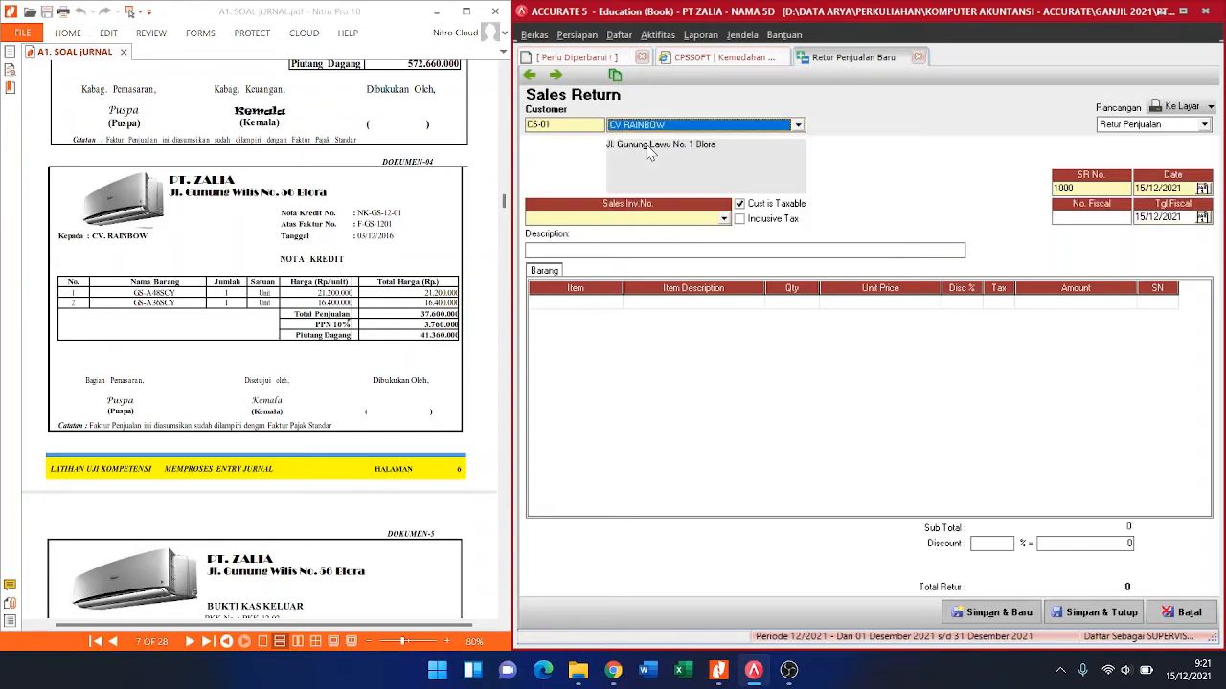
Step: Set the sales return number to NK-GS-12-01
double_click(1082, 188)
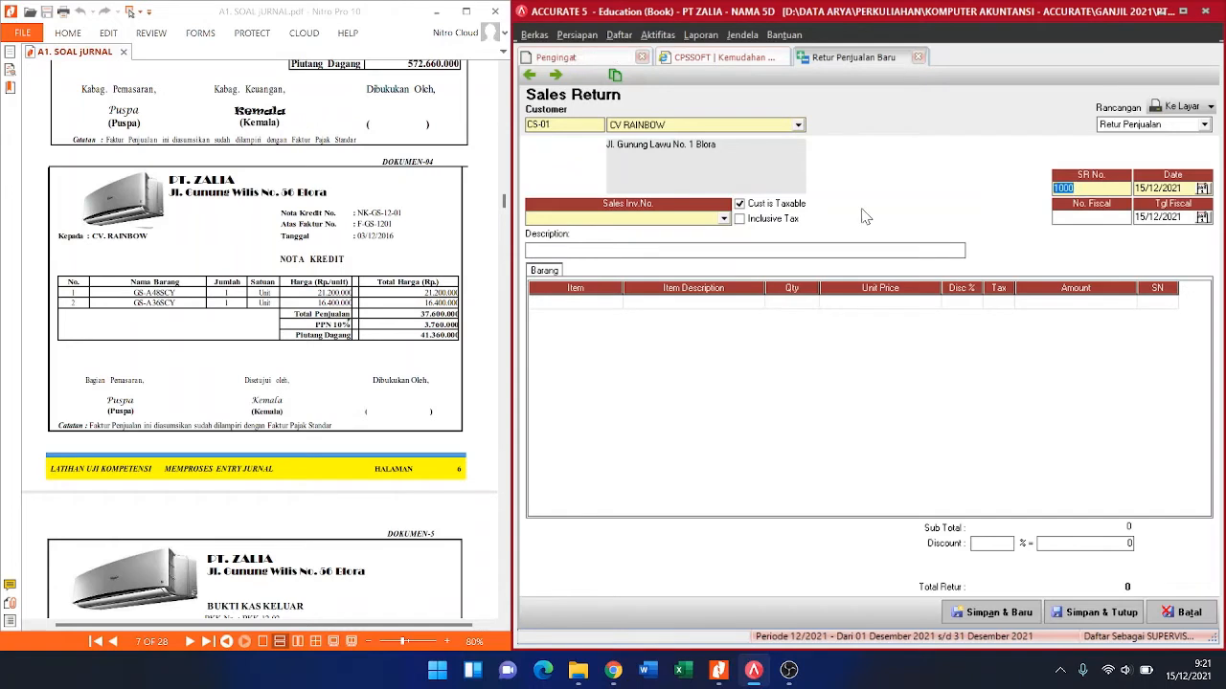
type("NK-GS-12-01")
key("Tab")
key("Tab")
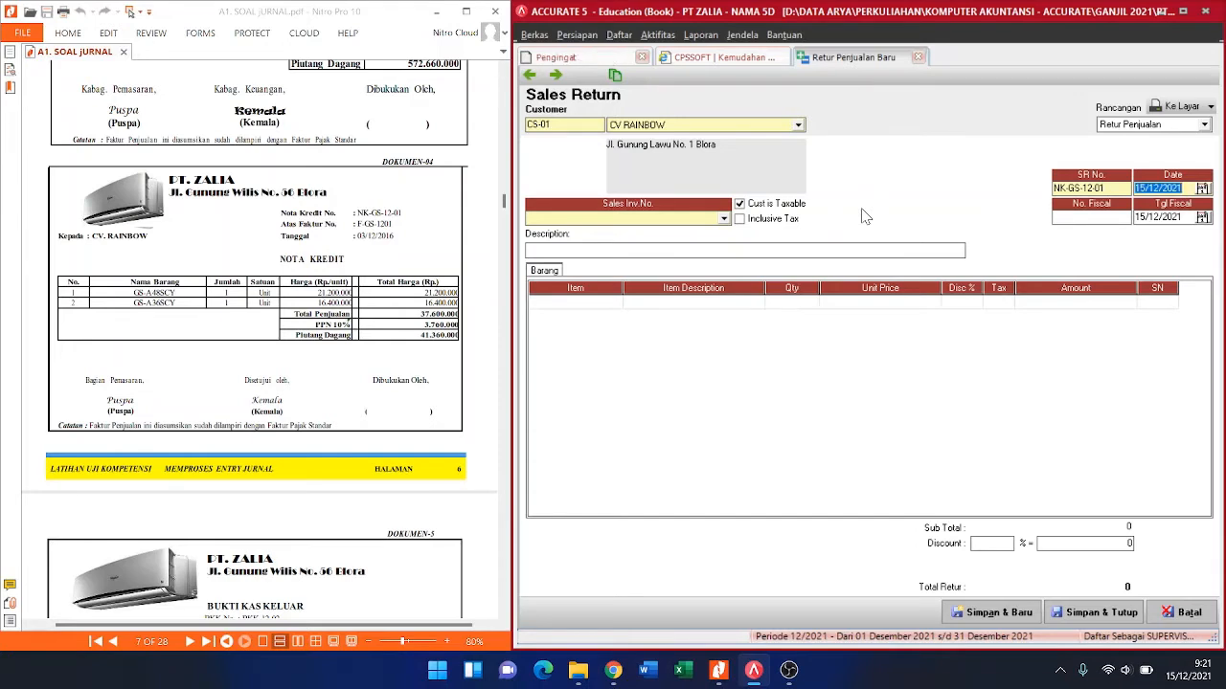
Step: Date the sales return 03/12/2016, including its fiscal date, and link it to sales invoice F-GS-02/12
type("03/12/2016")
key("Tab")
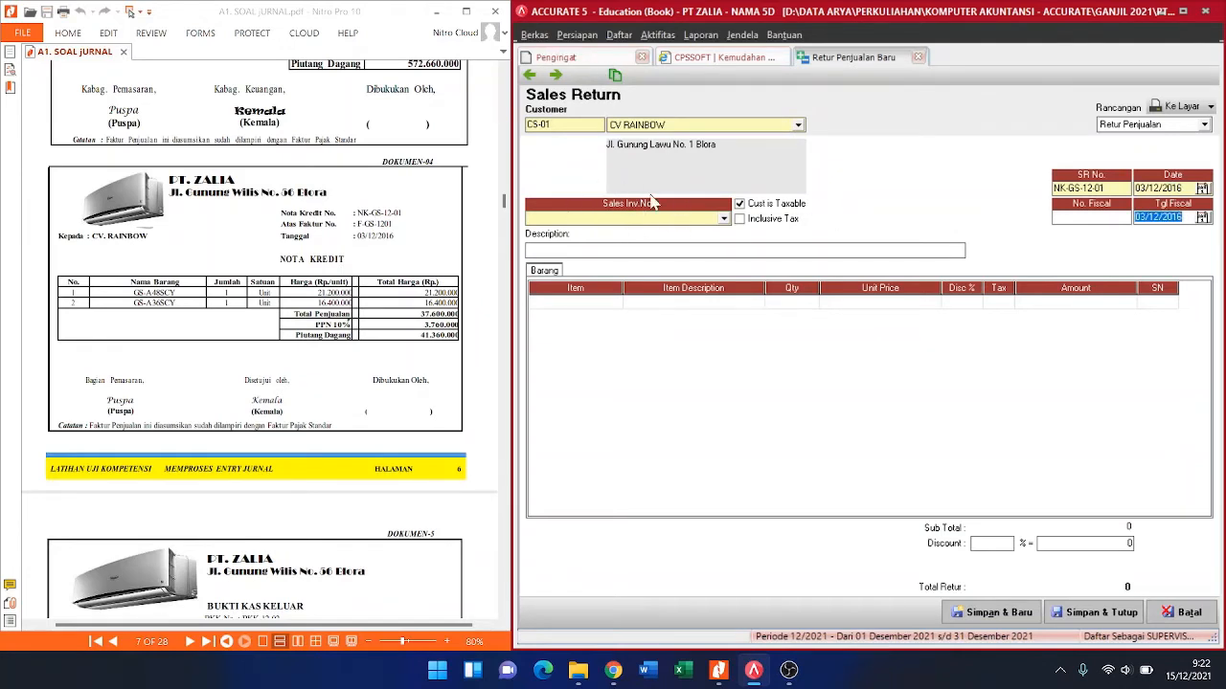
left_click(724, 219)
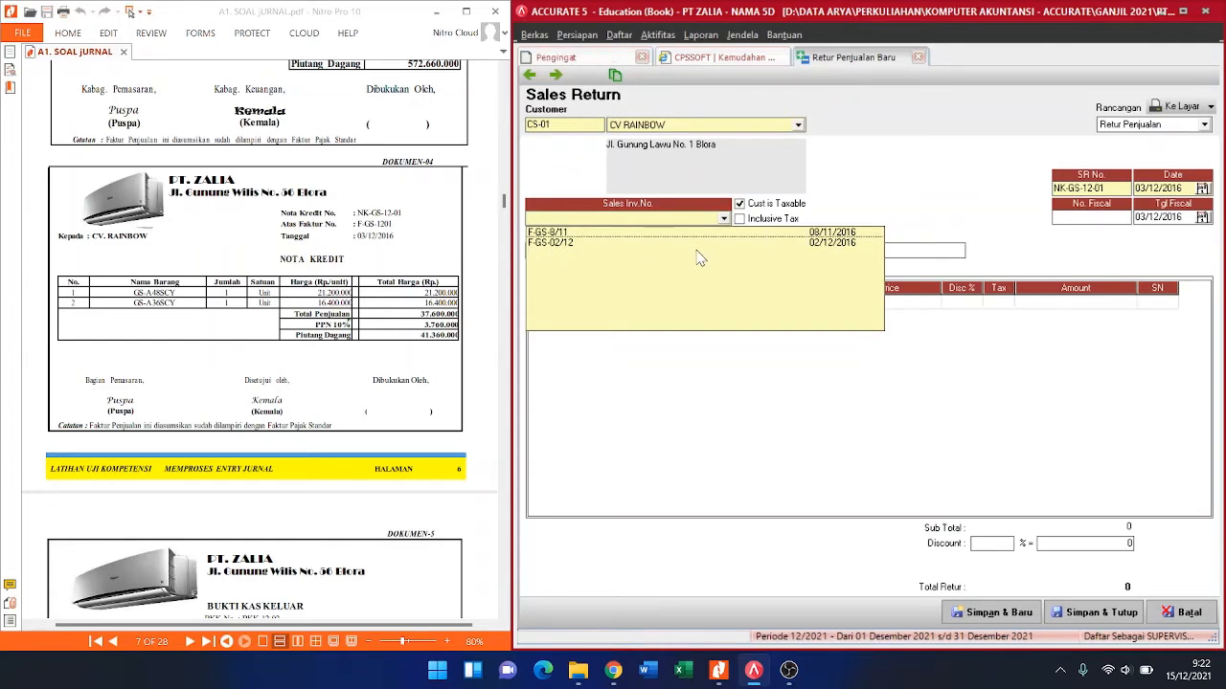
left_click(561, 245)
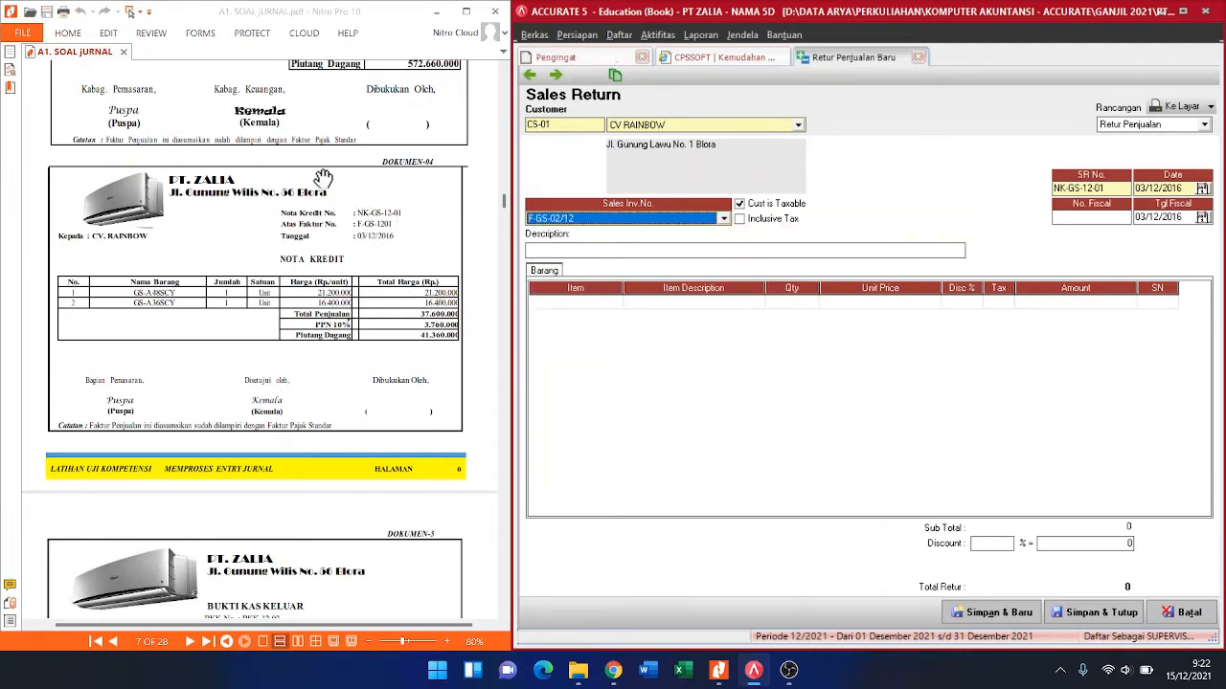
Step: Enter the sales return description "PENGEMBALIAN BARANG YANG TERJUAL"
scroll(409, 340, "up", 5)
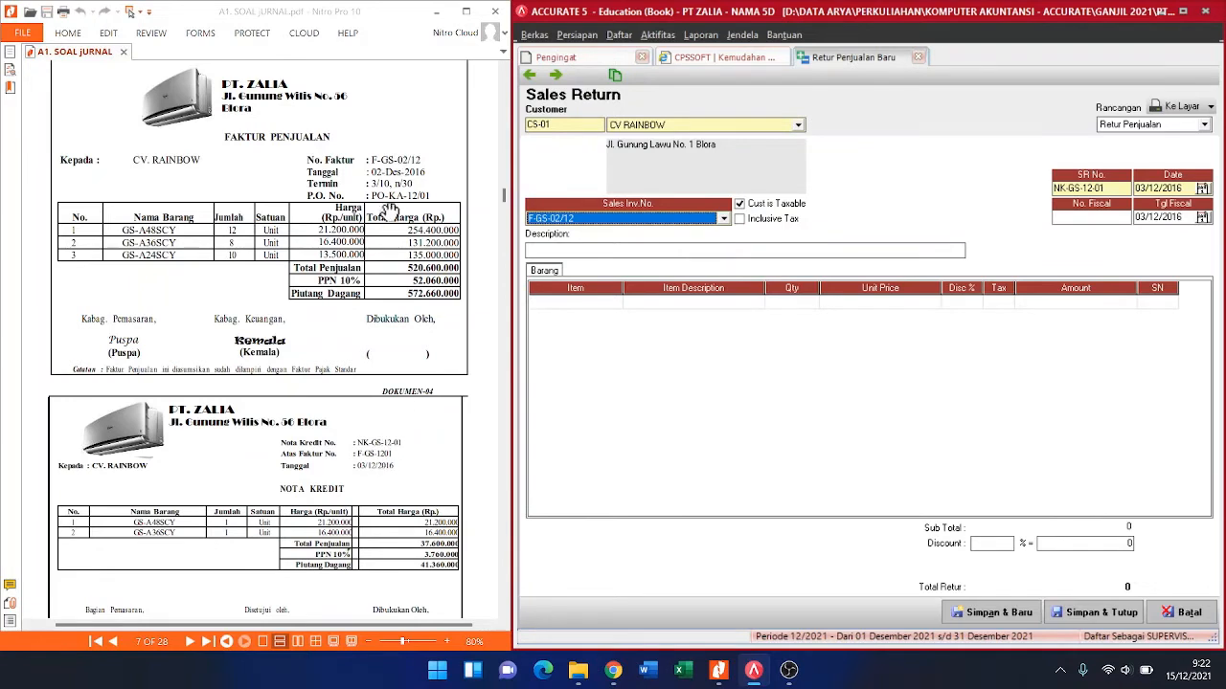
scroll(403, 469, "down", 4)
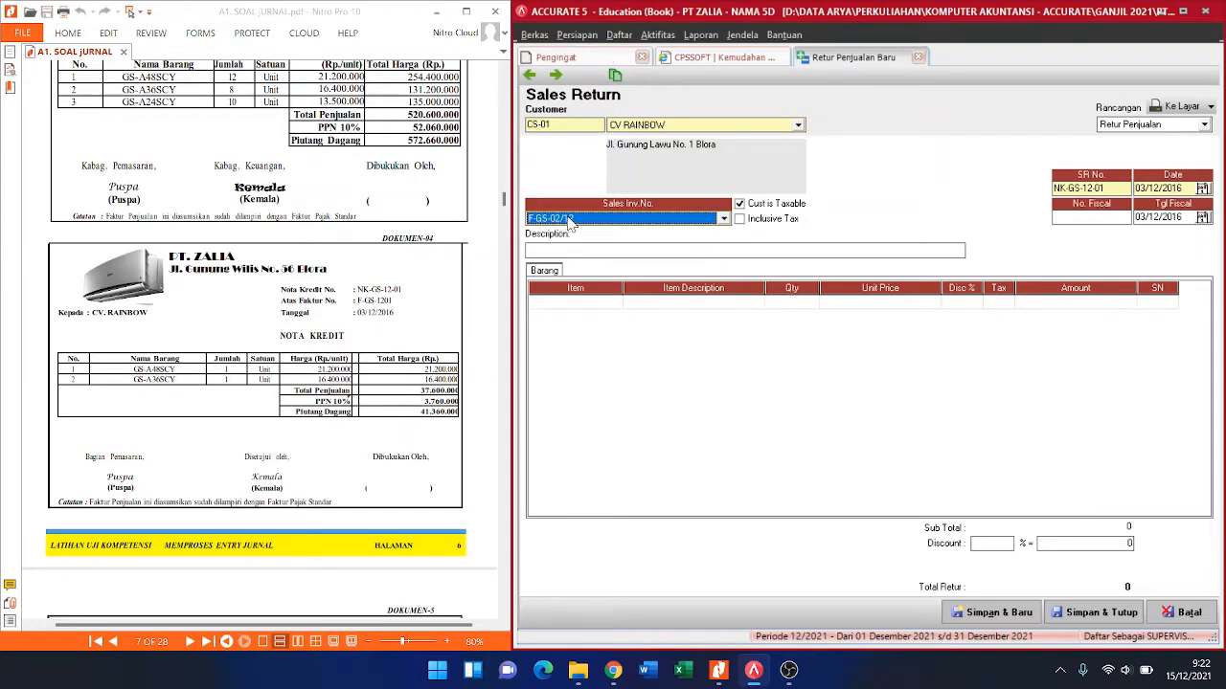
left_click(652, 248)
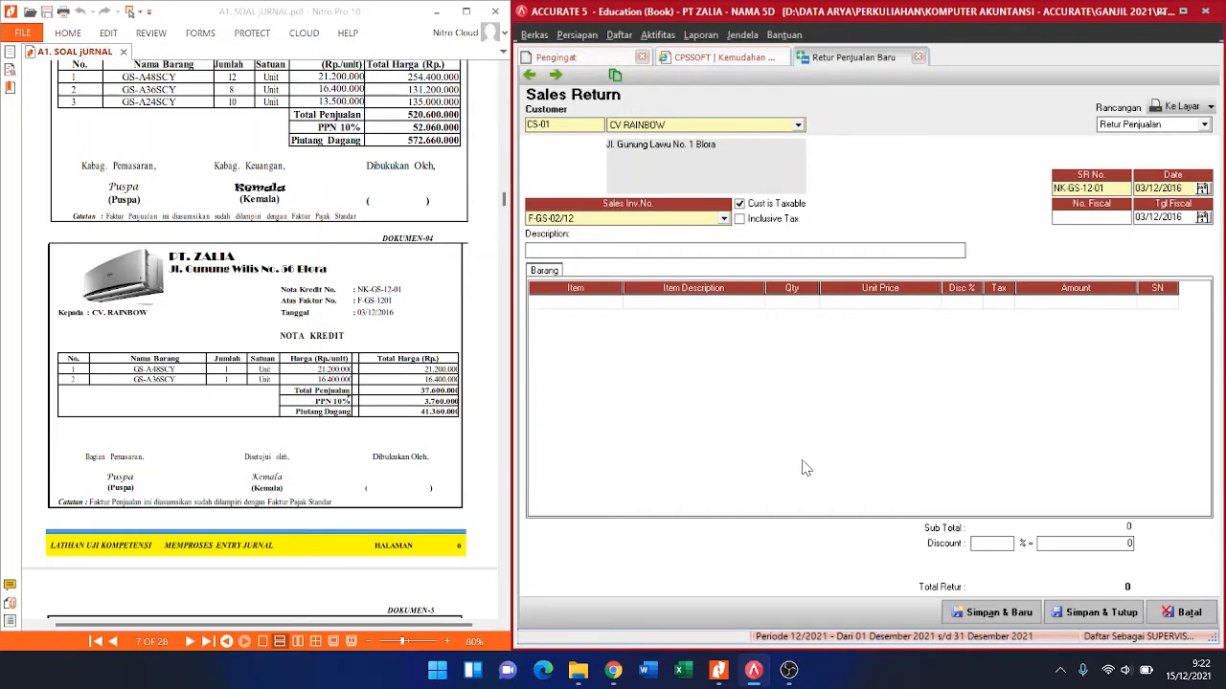
type("PENGEMBALIAN BARANG ")
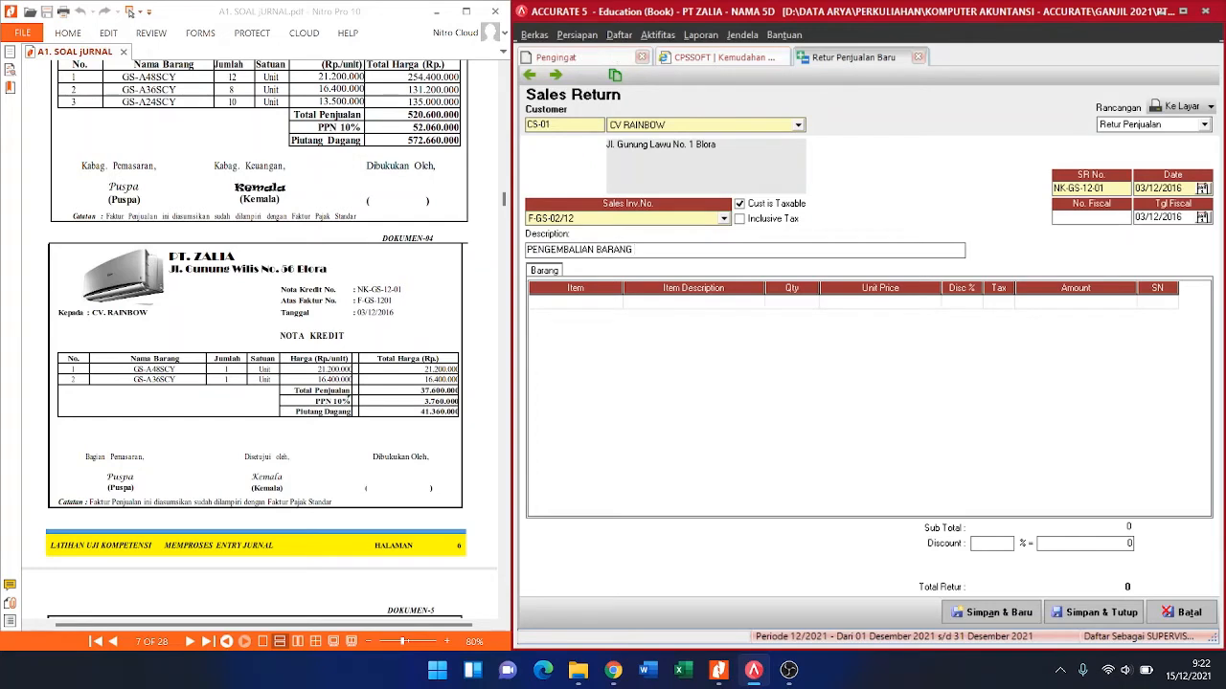
type("YANG TERJUAL")
Step: Add AC SAMSUNG 5 PK as the first line of the sales return, declining to return all of its units
left_click(714, 303)
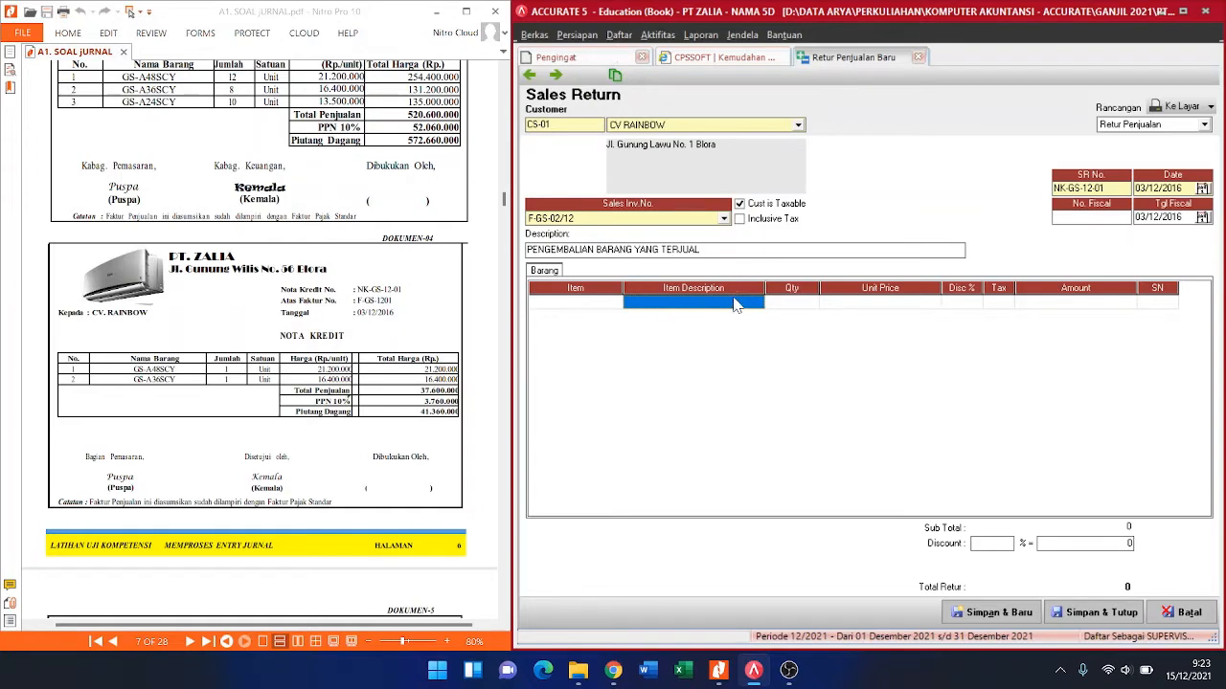
left_click(759, 305)
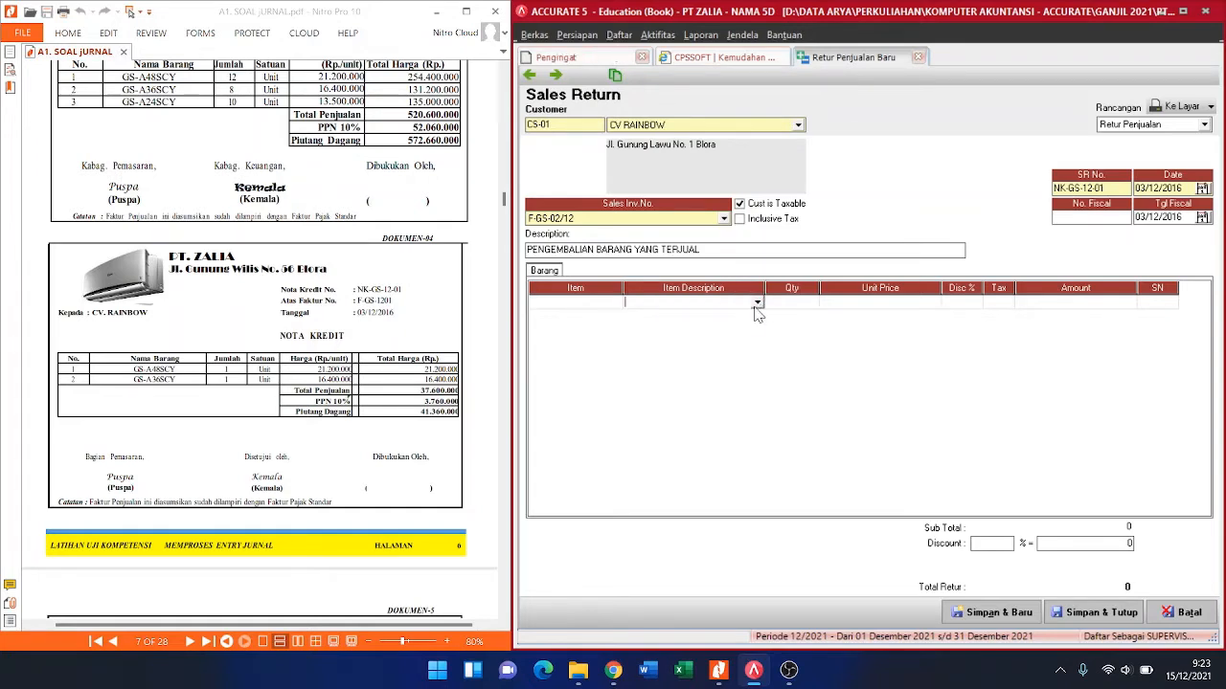
left_click(559, 304)
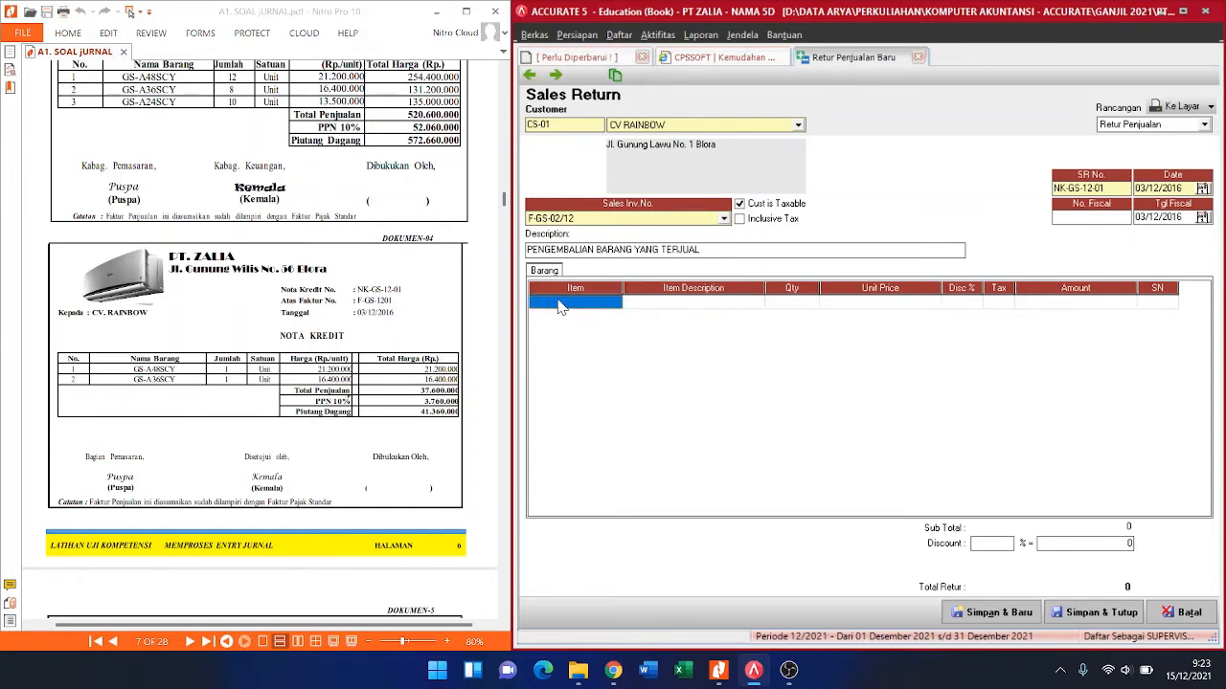
left_click(744, 305)
left_click(754, 305)
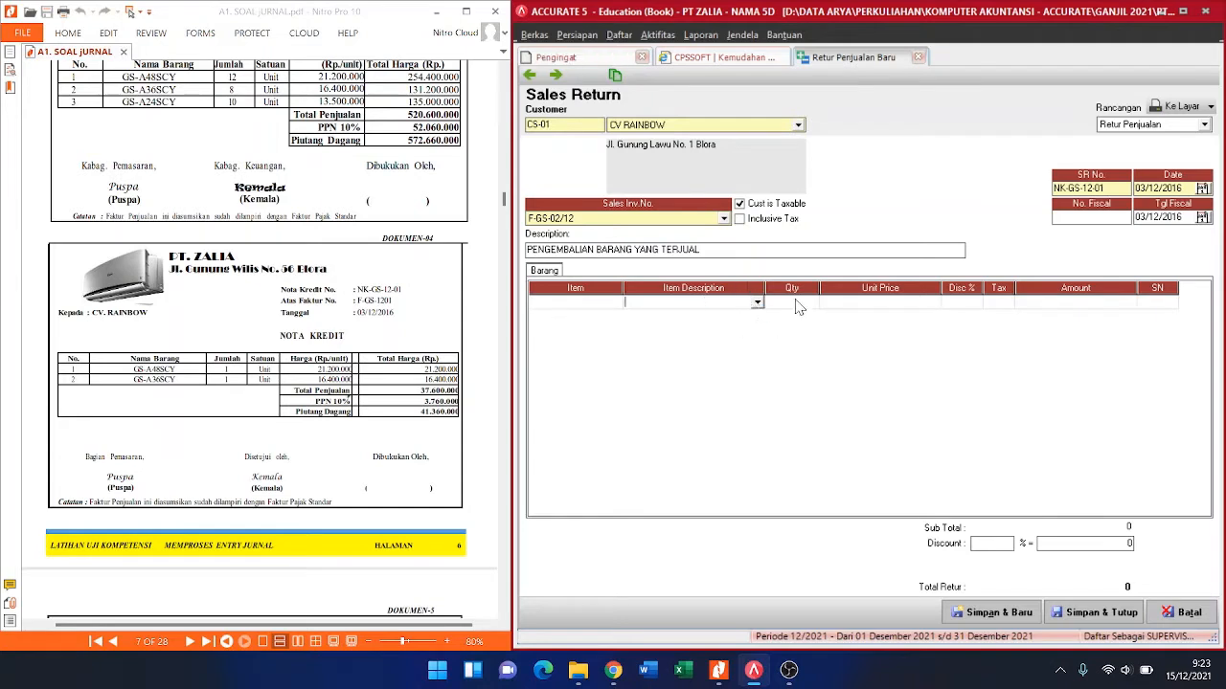
left_click(757, 303)
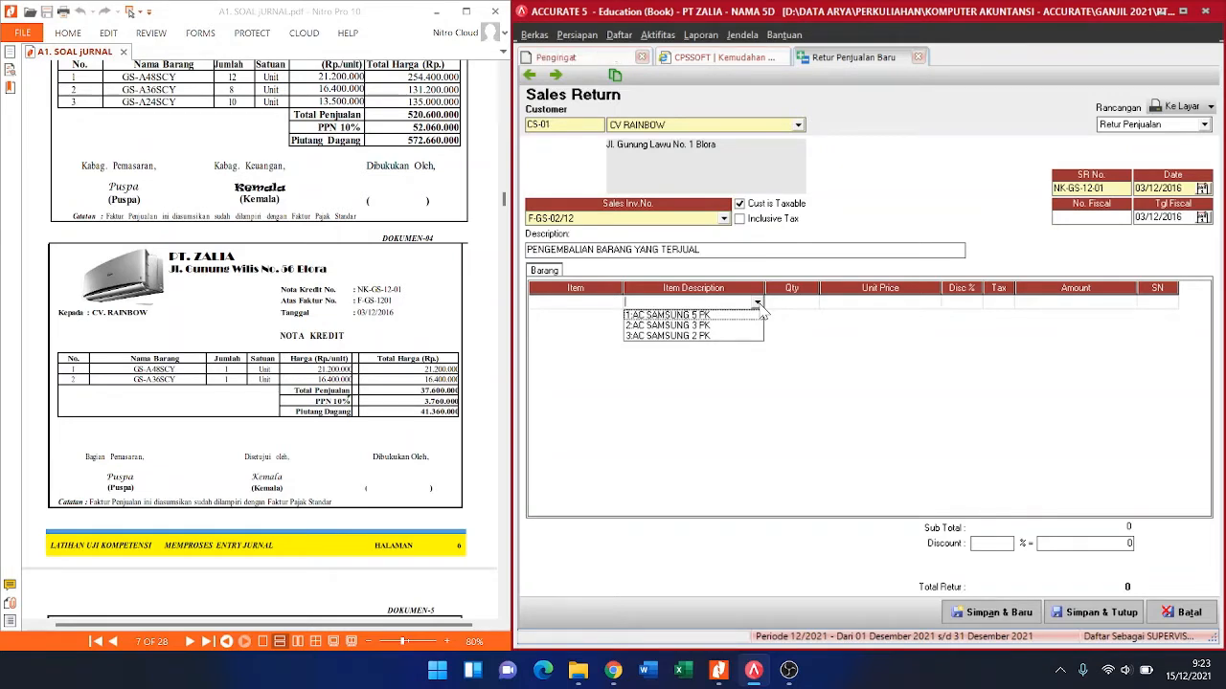
left_click(726, 316)
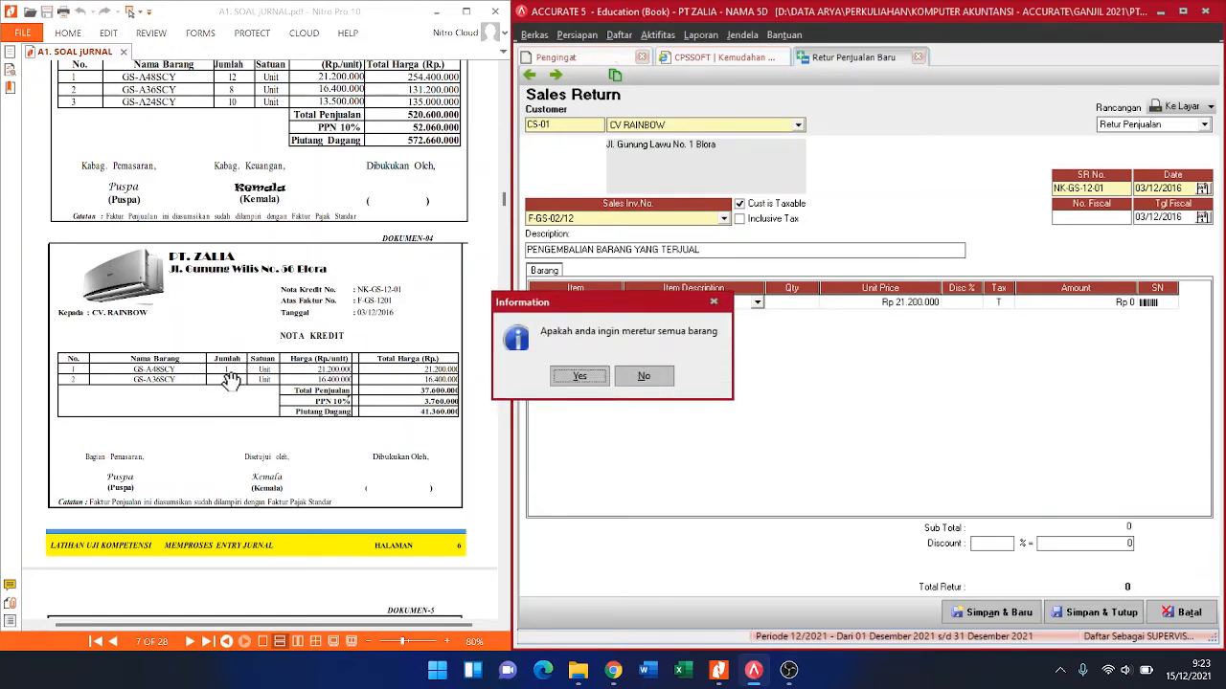
left_click(661, 375)
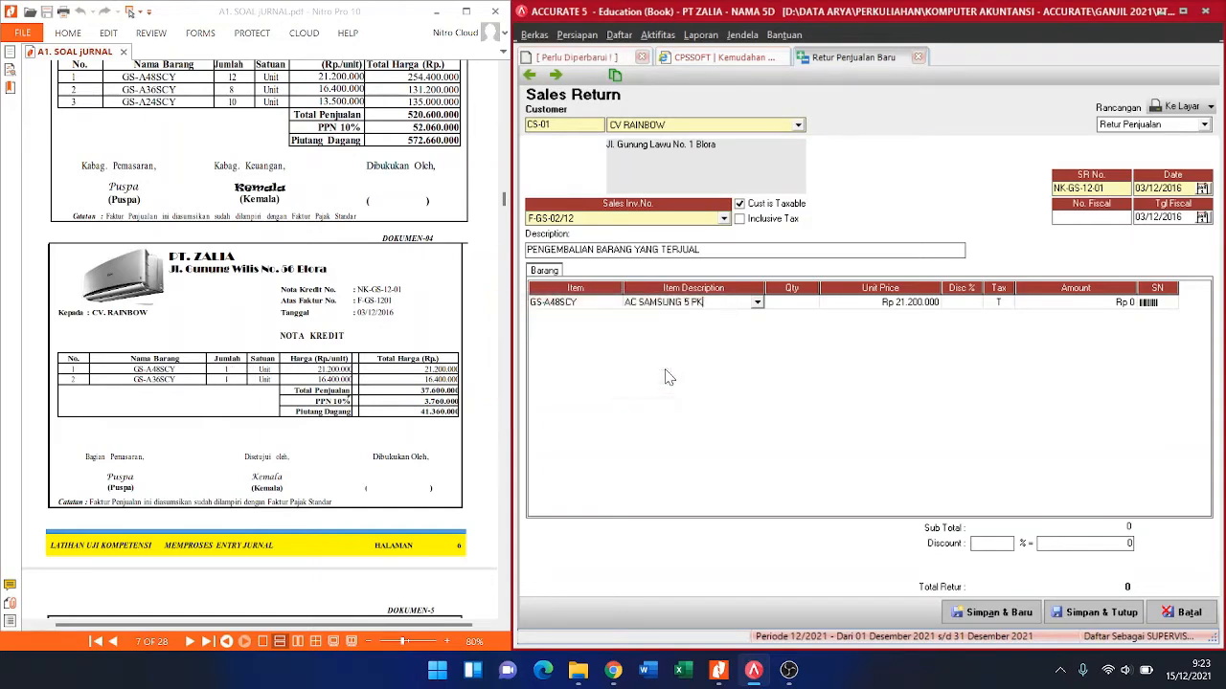
Step: Set the returned quantity of AC SAMSUNG 5 PK to 1 and move on to a new line
left_click(794, 304)
type("1")
key("Return")
key("Return")
key("Return")
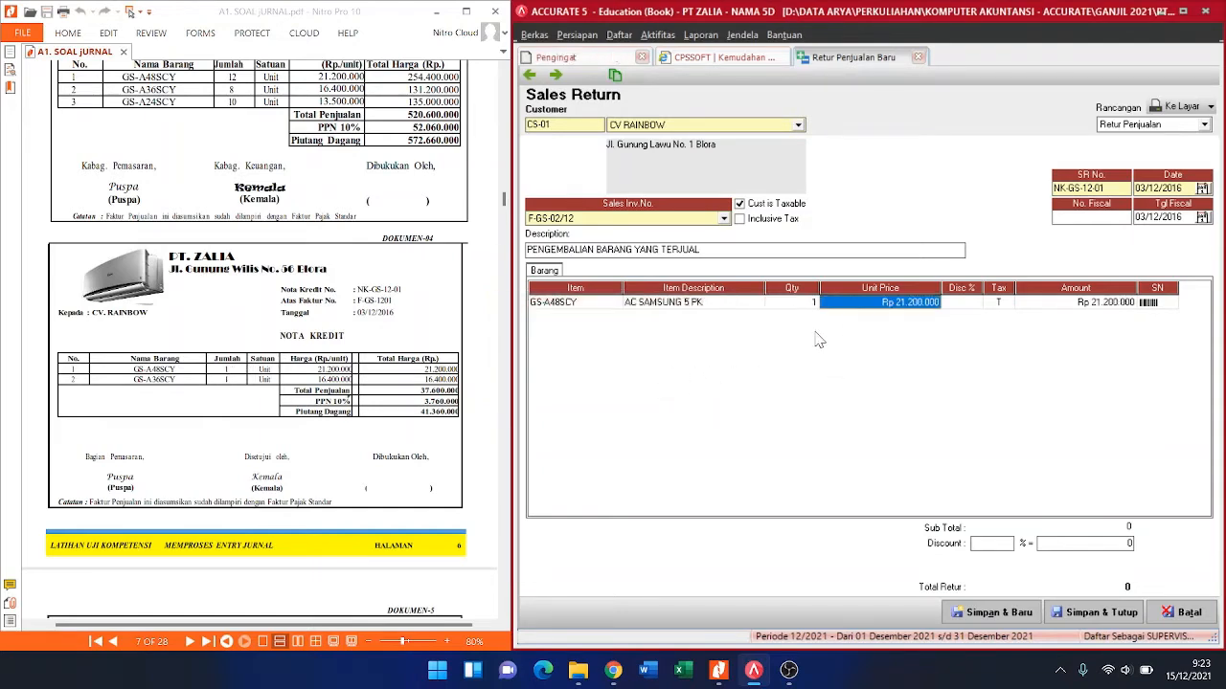
key("Return")
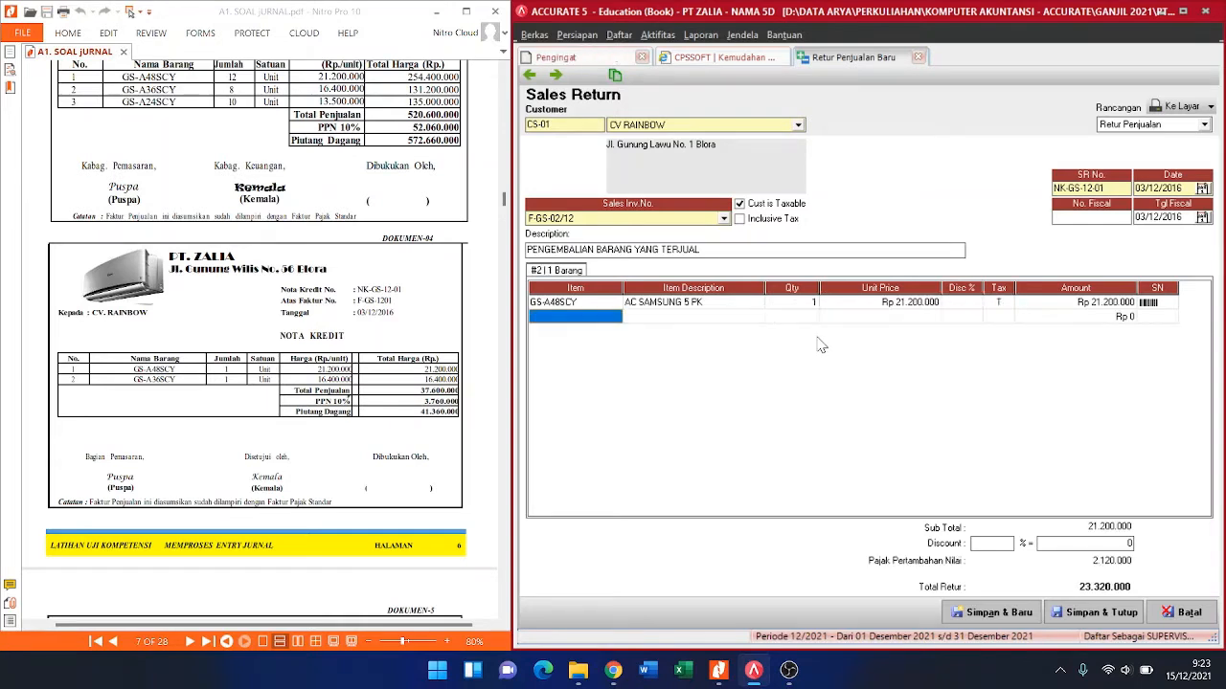
Step: Add AC SAMSUNG 3 PK as the second line of the sales return, declining to return all of its units
left_click(700, 321)
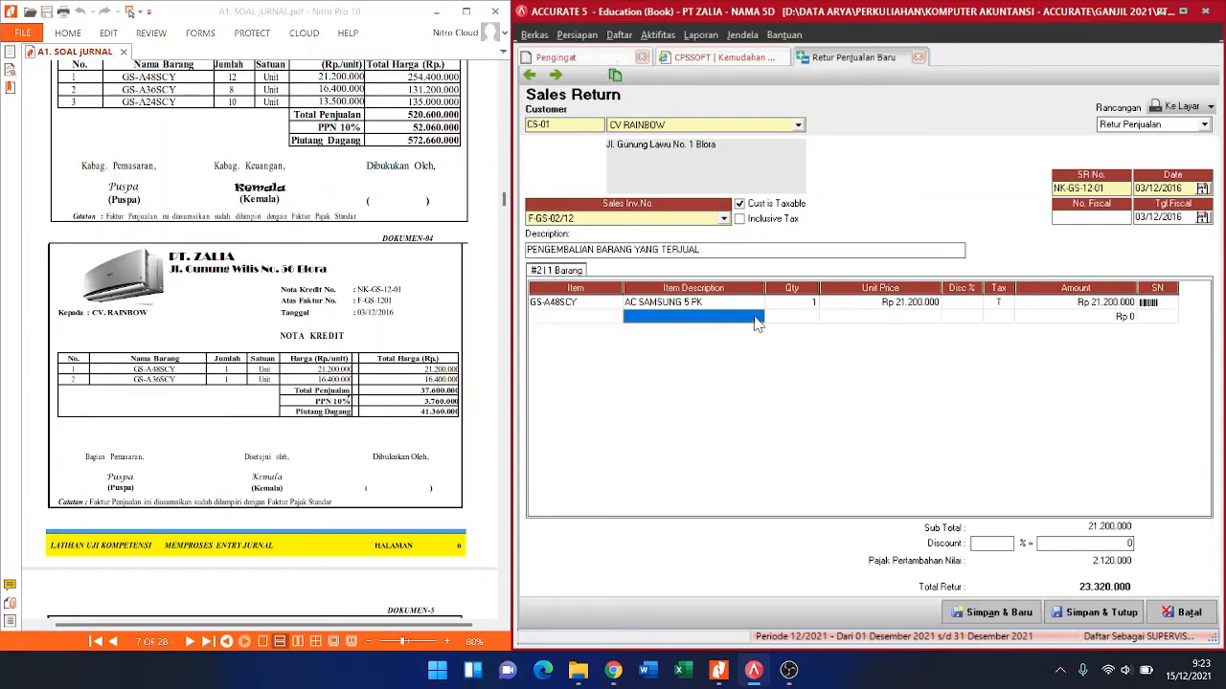
left_click(756, 324)
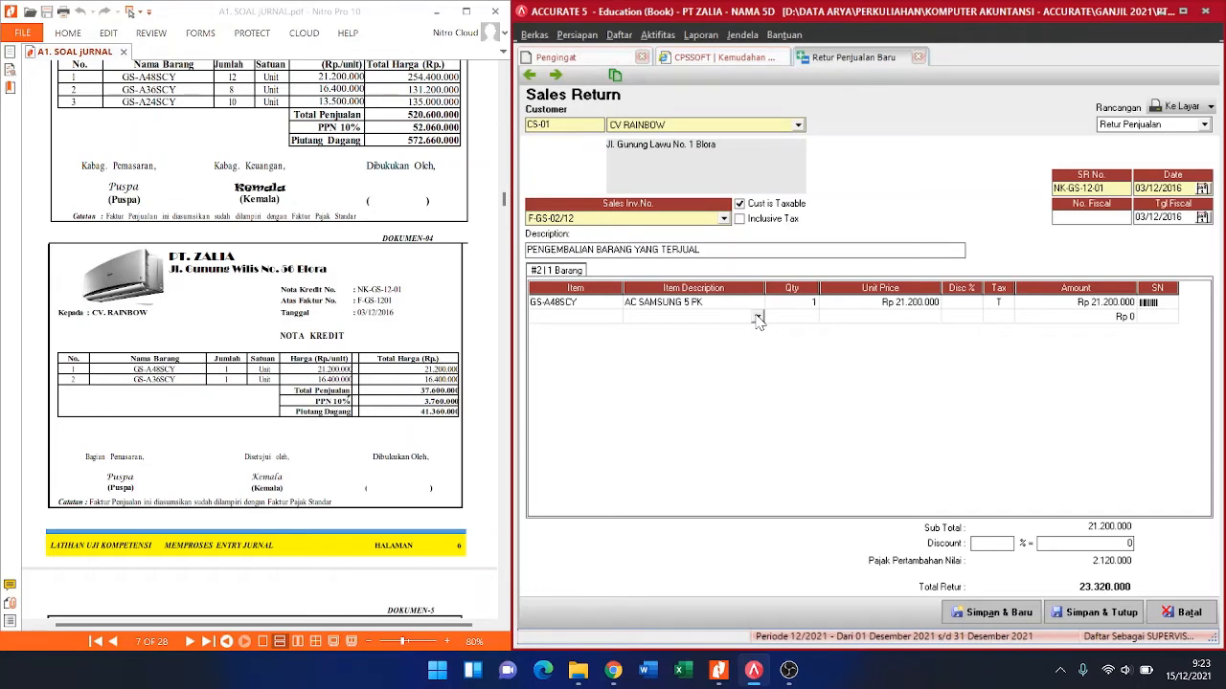
left_click(756, 317)
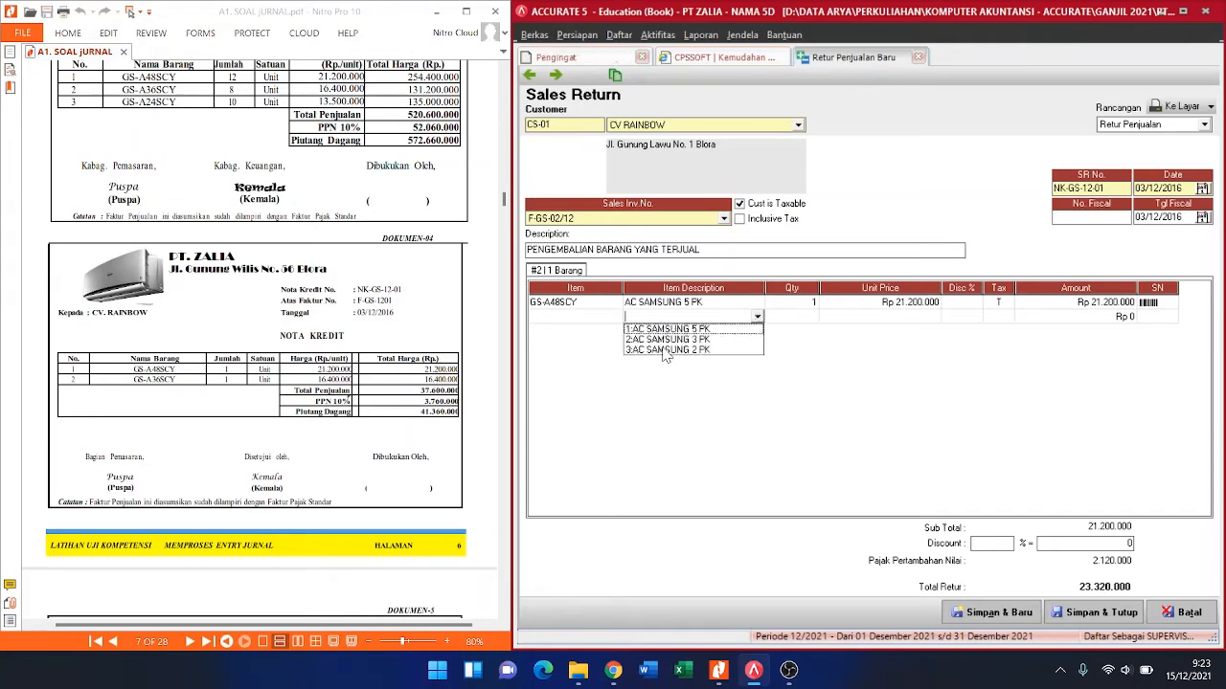
left_click(645, 341)
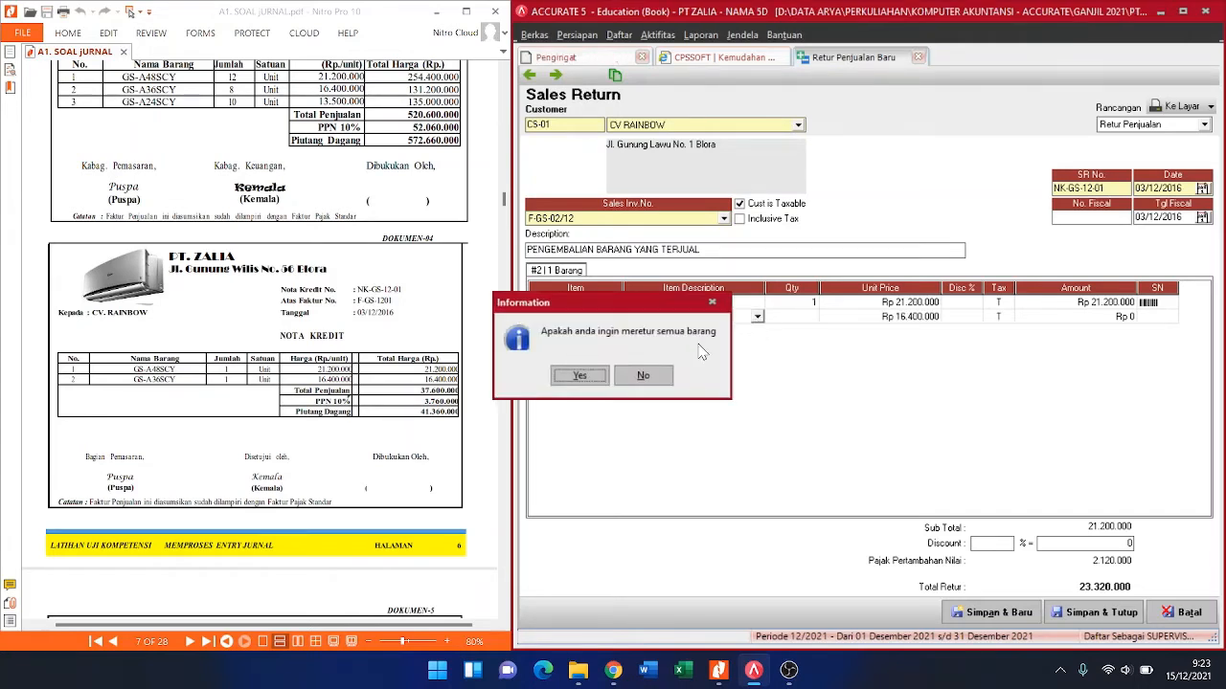
left_click(644, 376)
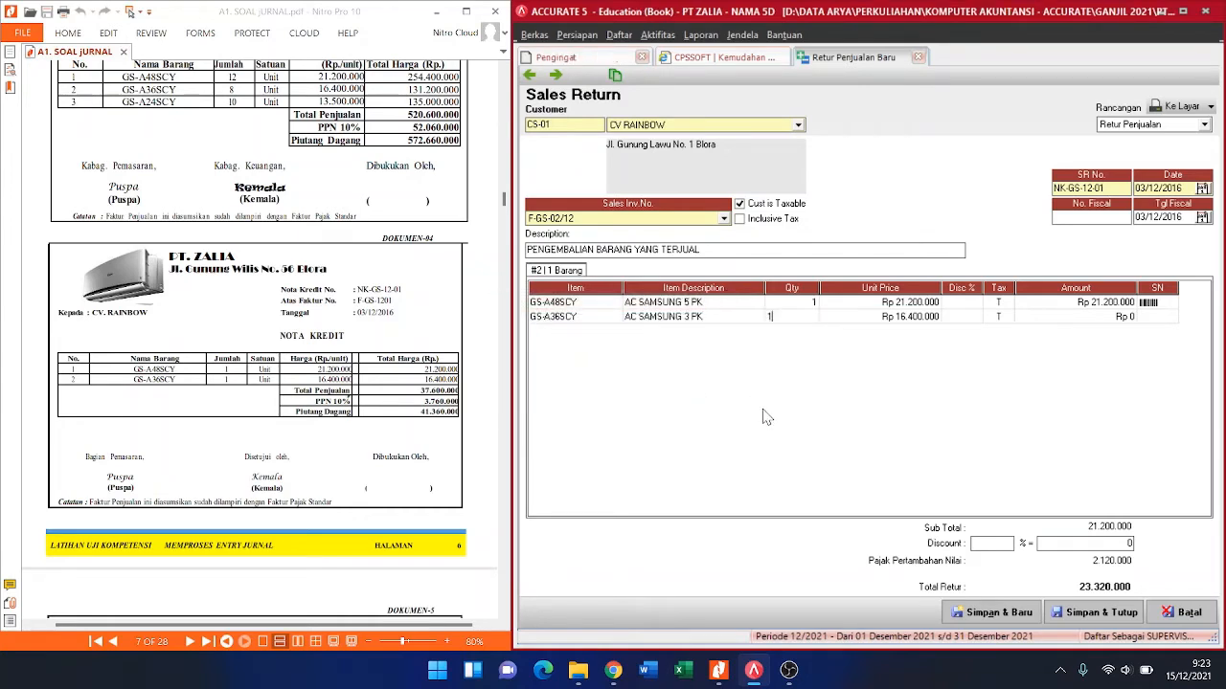
Step: Set the returned quantity of AC SAMSUNG 3 PK to 1, and save and close the sales return
type("1")
key("Return")
key("Return")
key("Return")
key("Return")
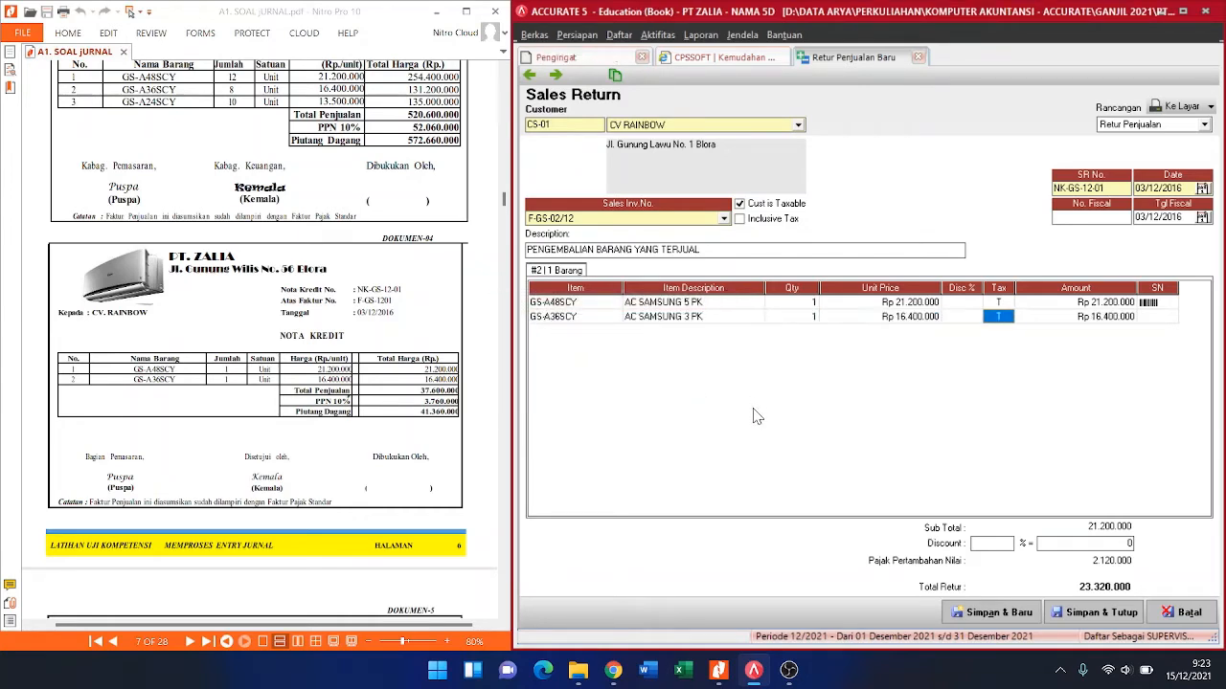
key("Up")
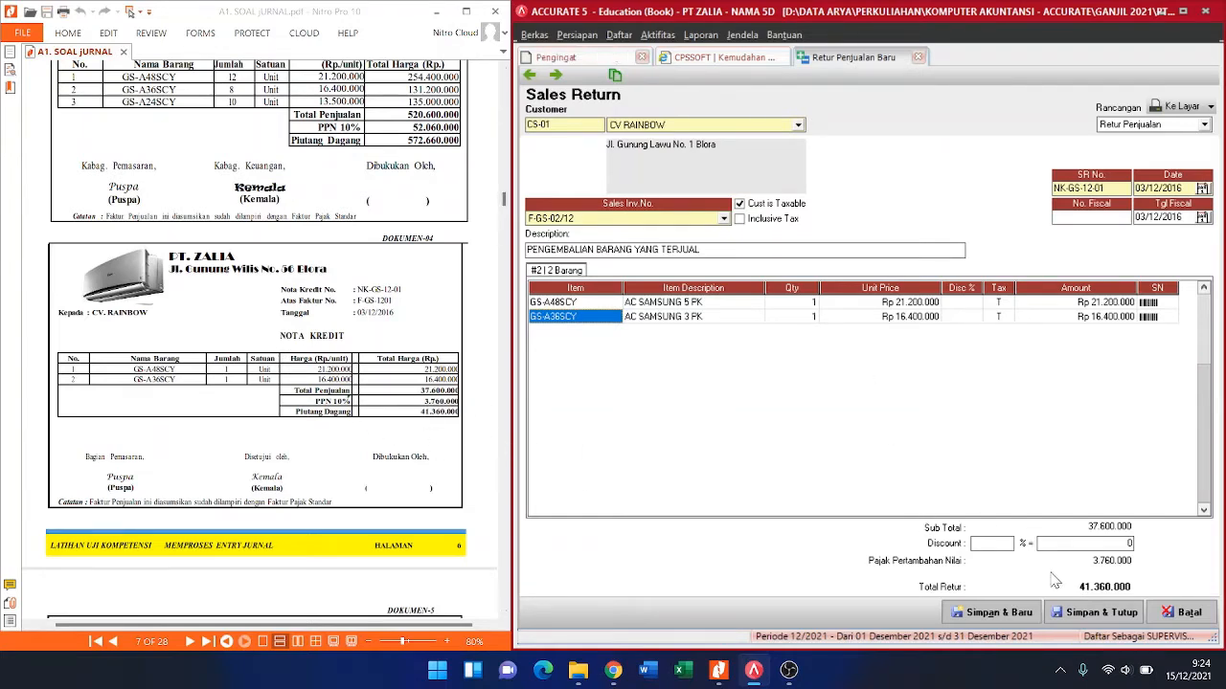
left_click(1074, 618)
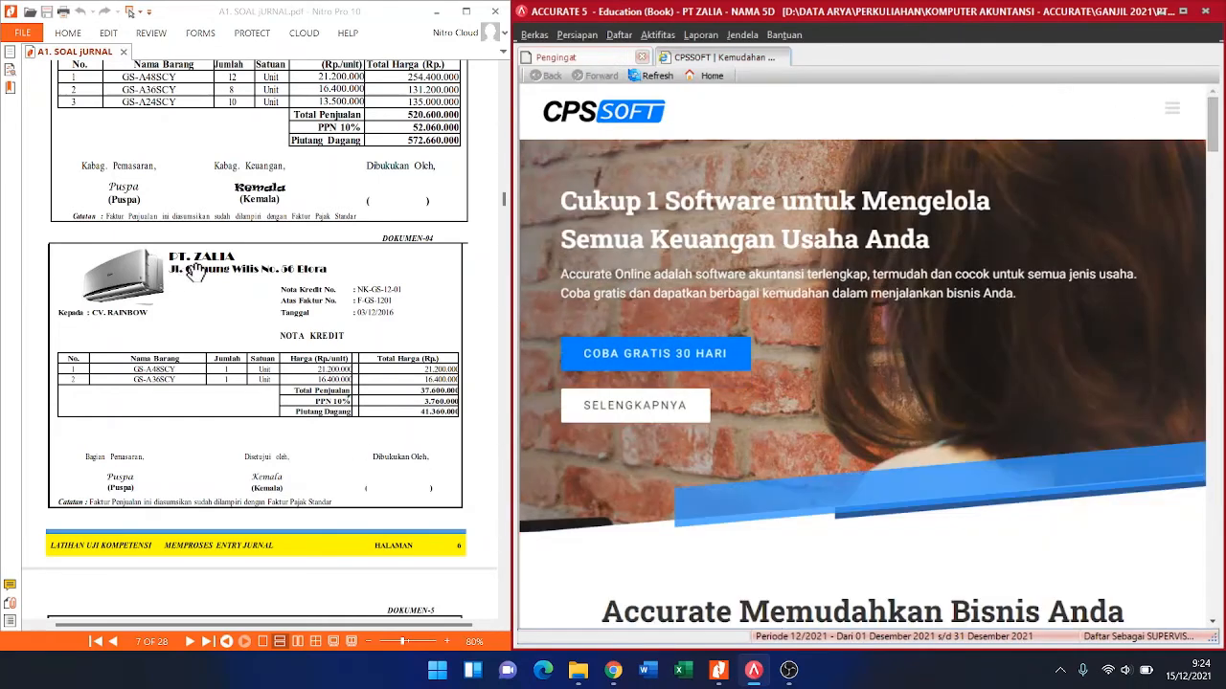
Step: Bring up Dokumen-5 in the source PDF and start a new cash and bank payment
scroll(422, 307, "down", 5)
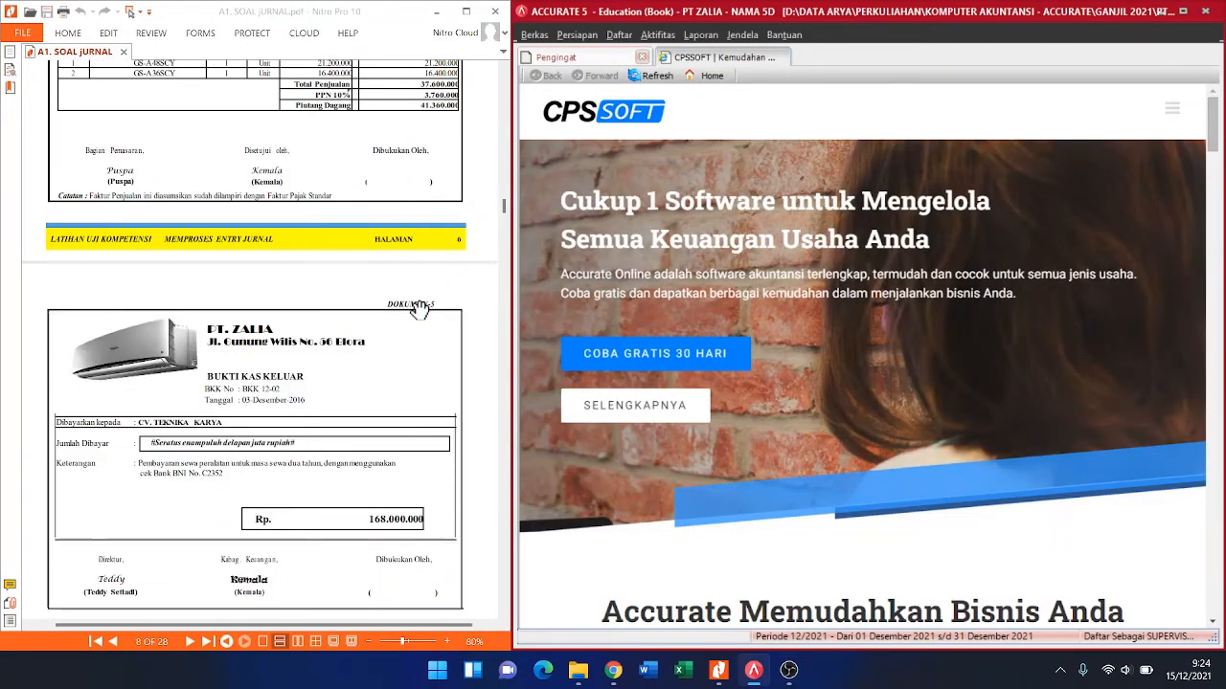
scroll(418, 308, "down", 2)
scroll(413, 307, "down", 1)
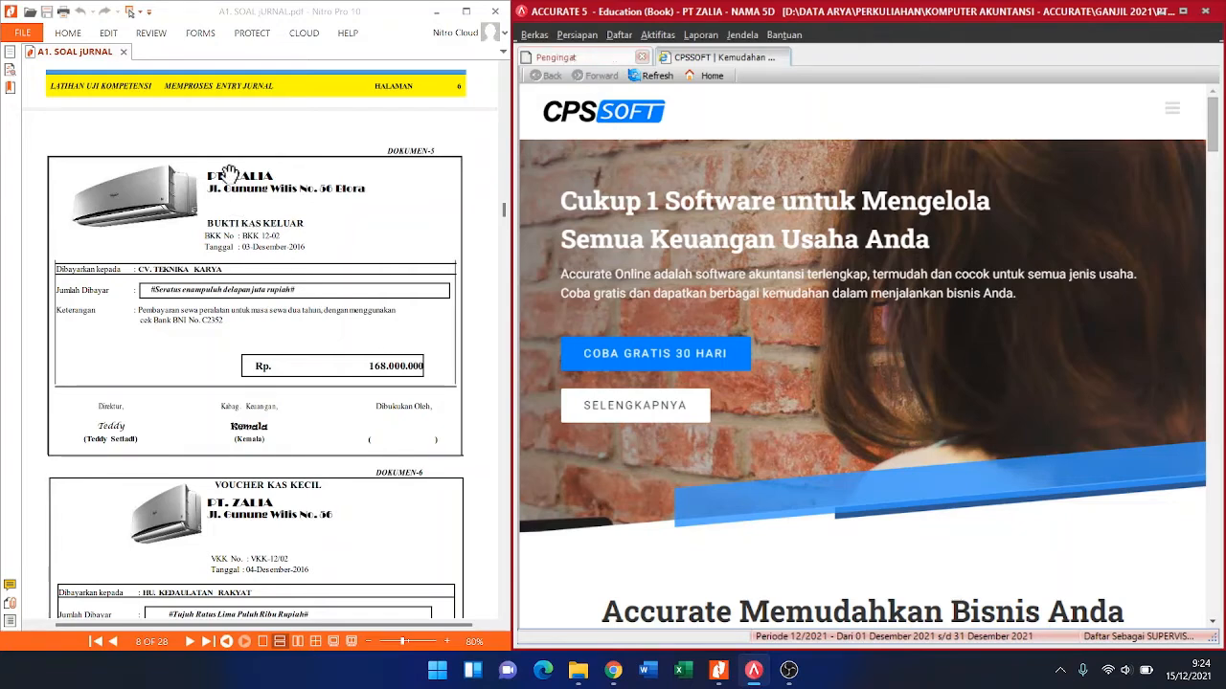
left_click(660, 35)
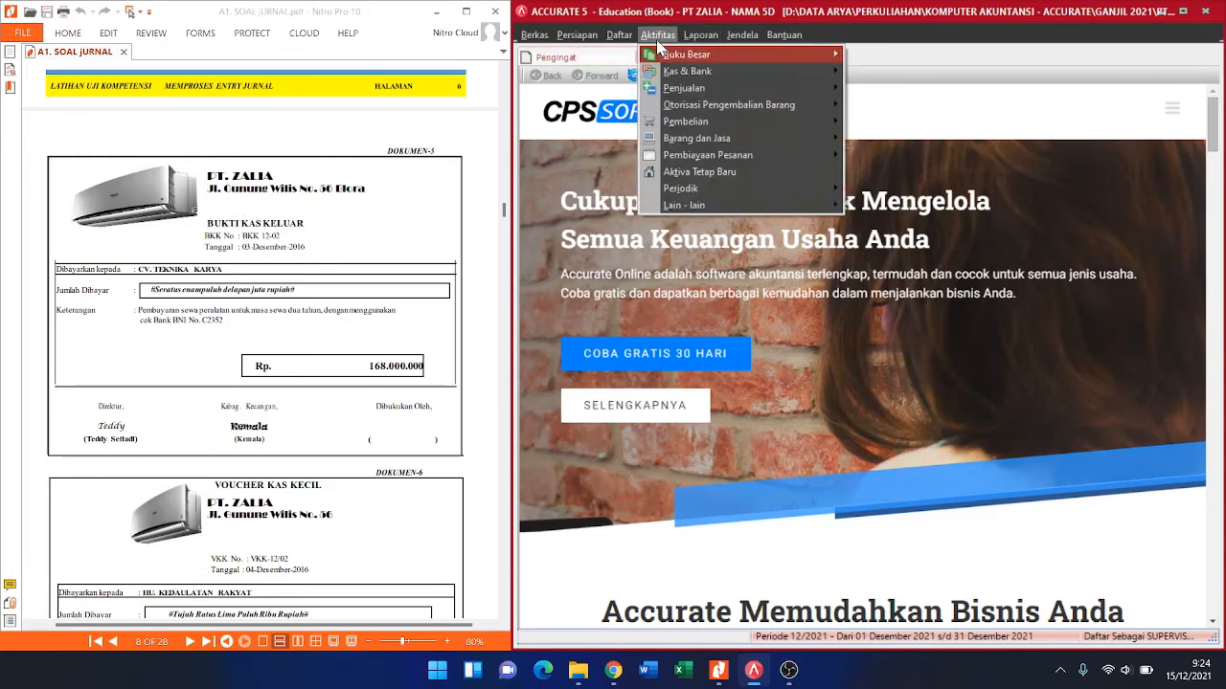
mouse_move(649, 75)
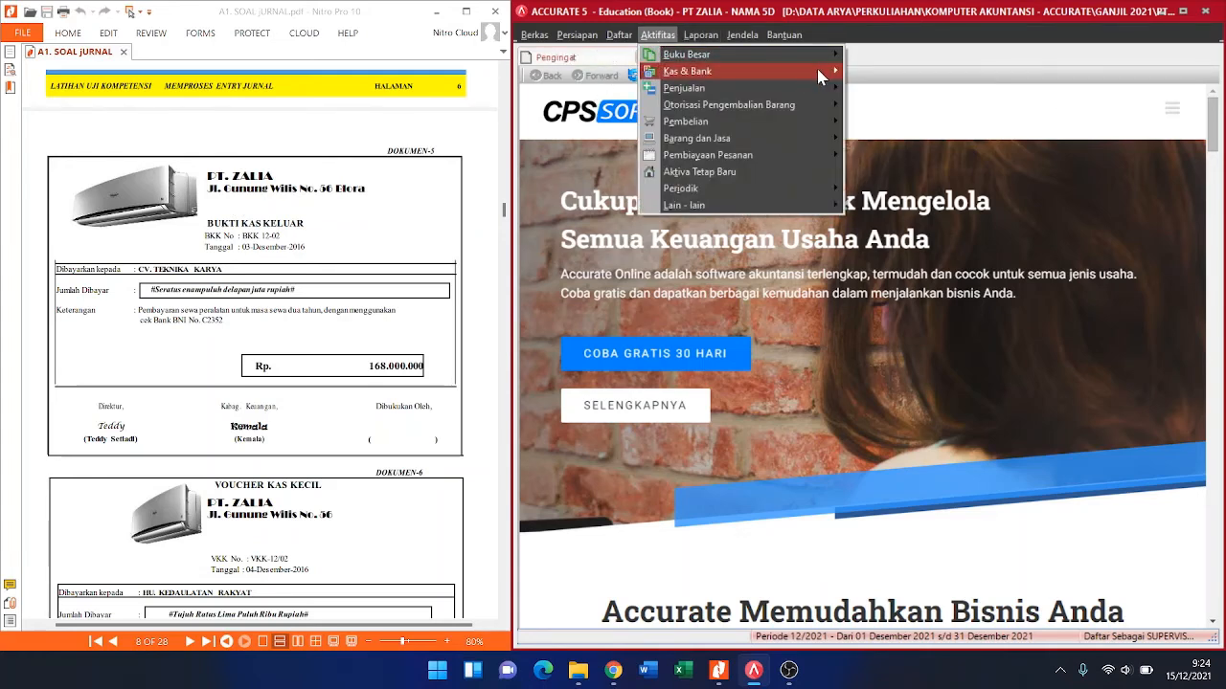
left_click(890, 72)
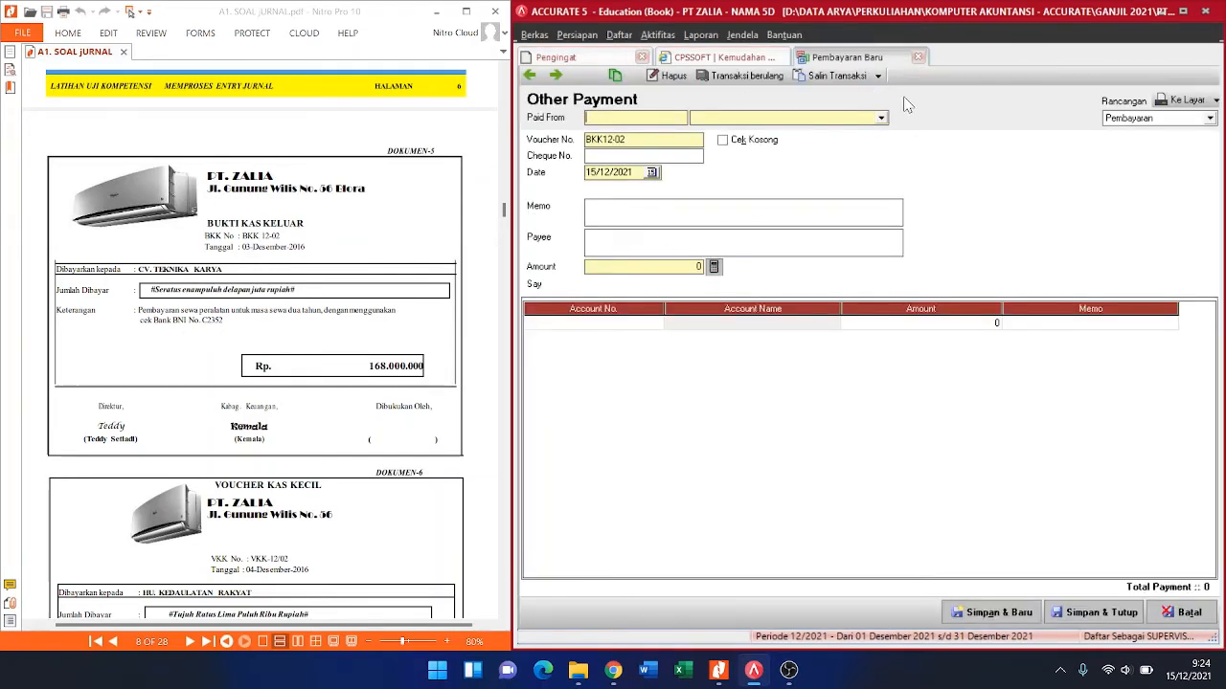
Step: Make the payment from Cash In Bank BNI with cheque number C2352, dated 03/12/2016
left_click(880, 118)
left_click(733, 141)
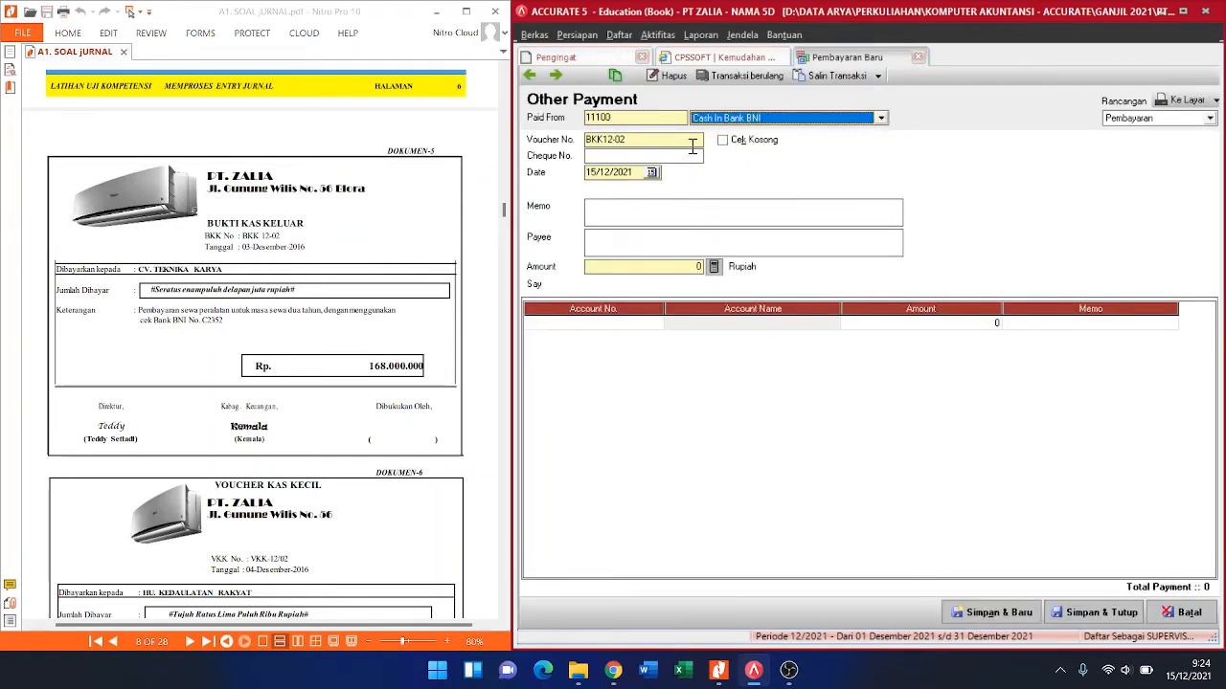
left_click(658, 155)
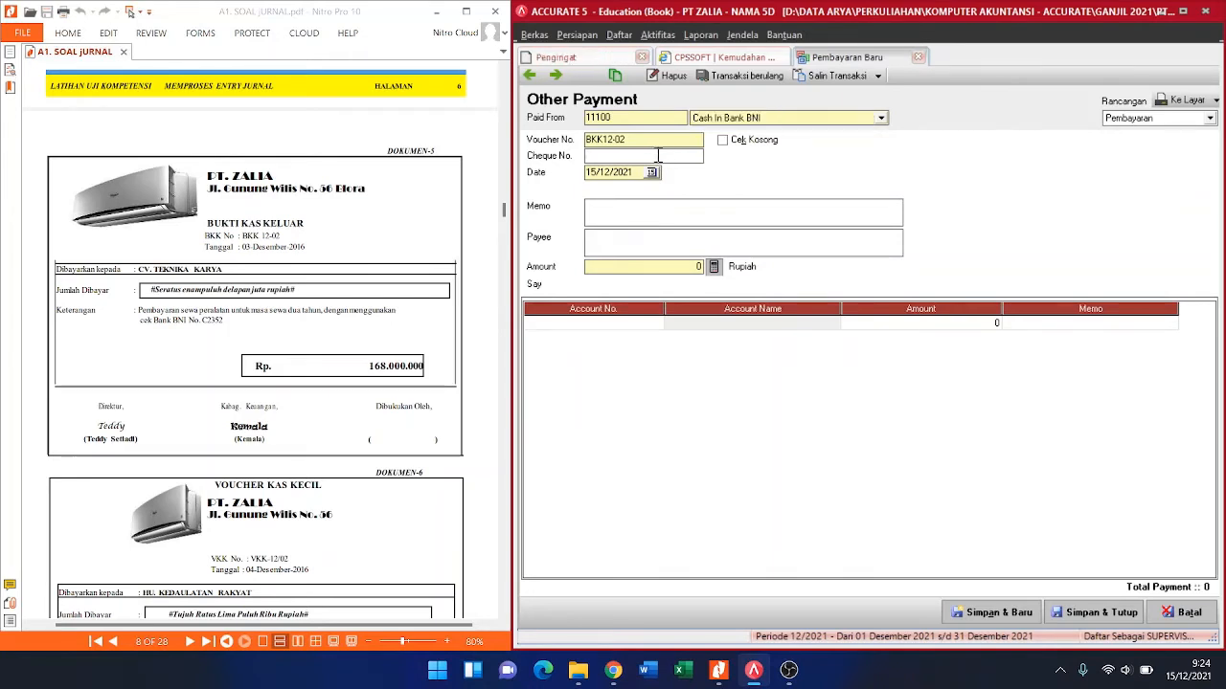
type("C2352")
key("Tab")
type("03")
type("12")
type("2016")
Step: Enter the payment memo "PEMBAYARAN SEWA PERALATAN UNTUK DUA TAHUN"
type("PEMBAYARAN")
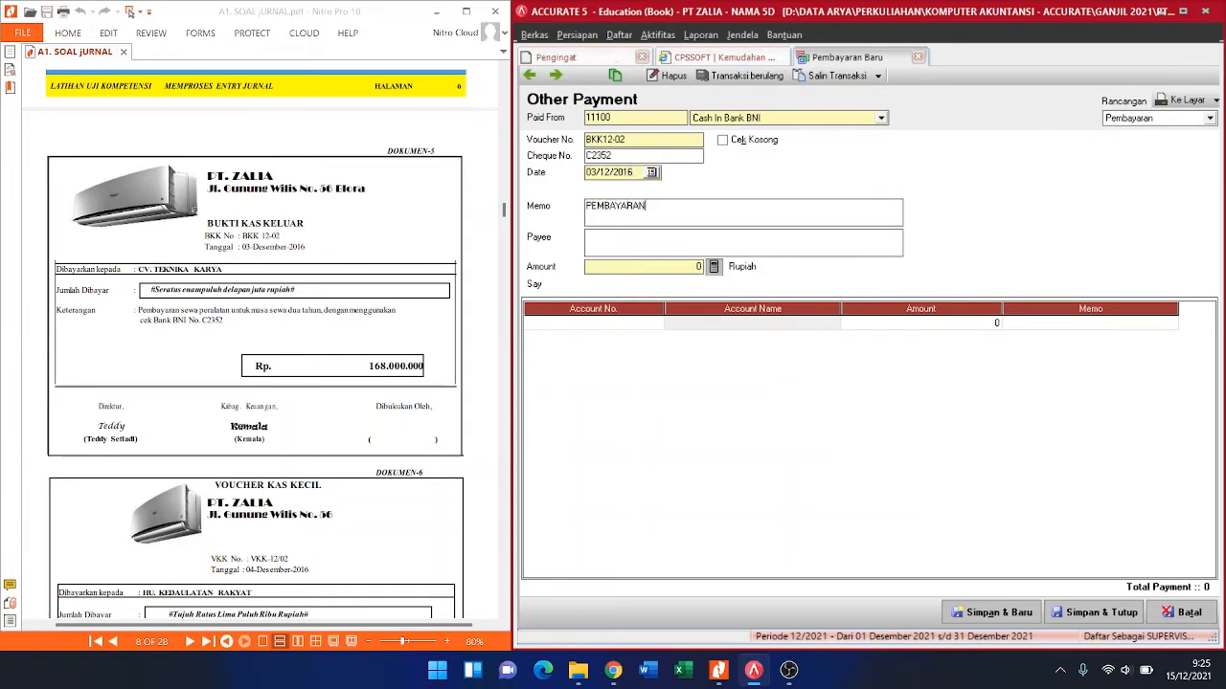
type(" SEWA PERALATAN UNT")
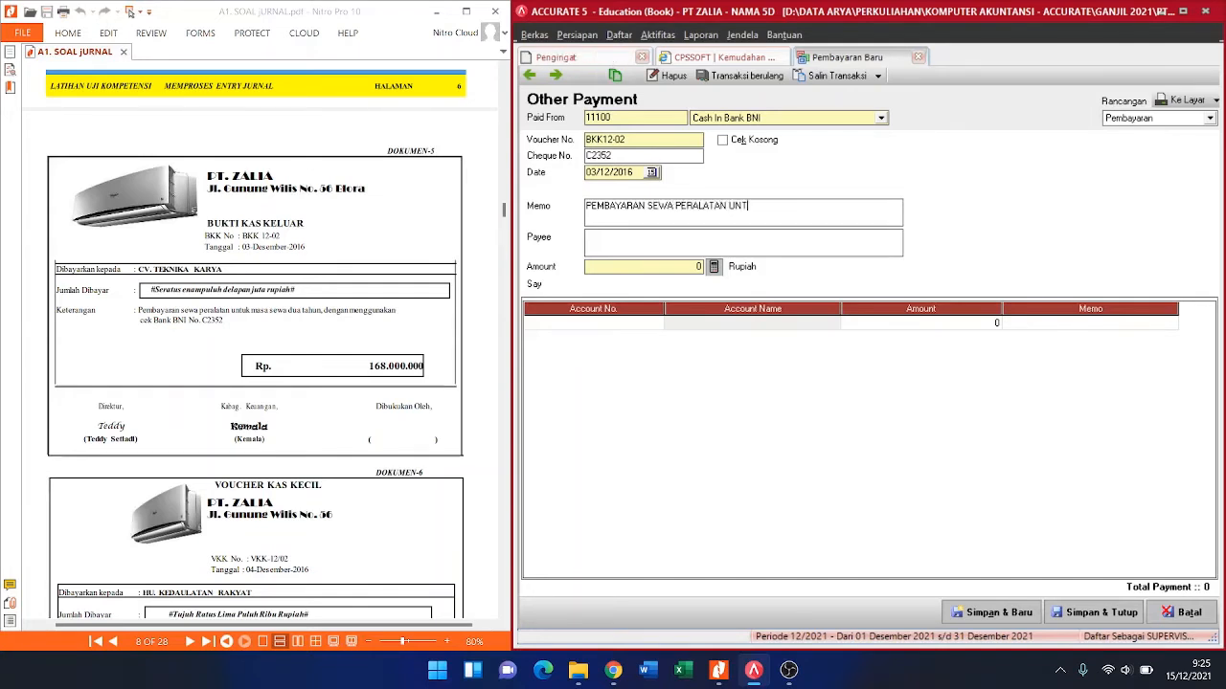
type("UK DUA TAHUN")
key("Tab")
Step: Set the payee to CV TEKNIKA KARYA and the payment amount to 168.000.000 Rupiah
type("CV T")
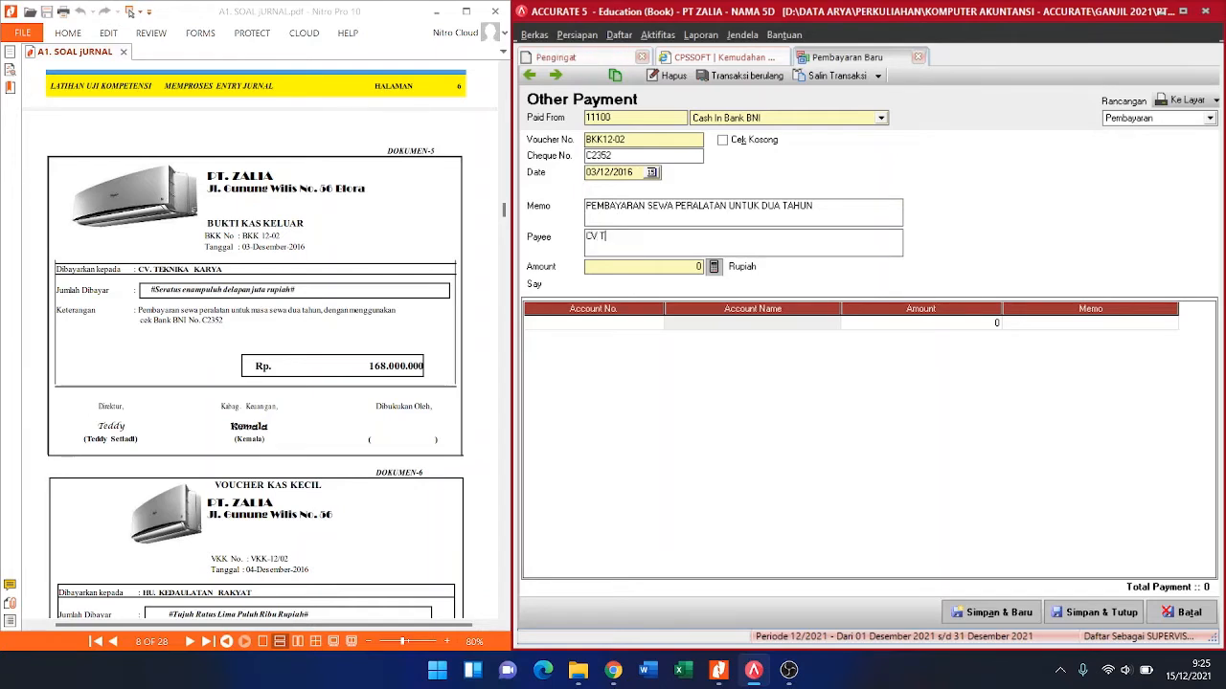
type("EKNIKA")
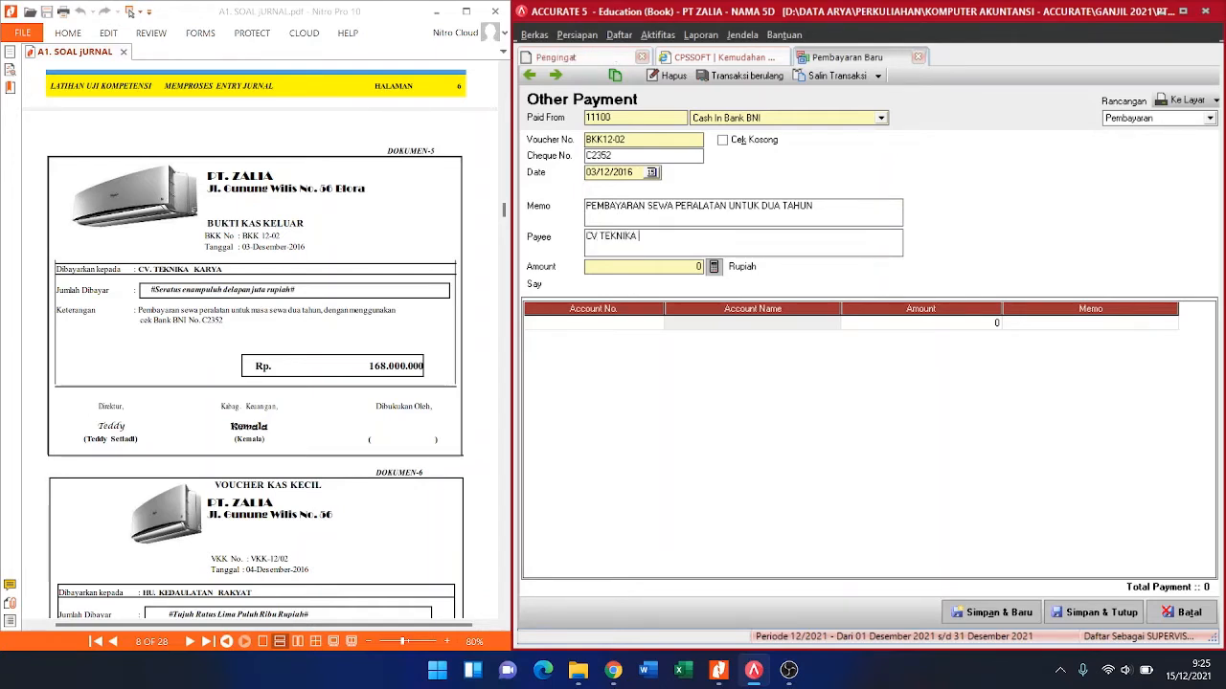
type(" KARYA")
key("Tab")
type("168.000.000")
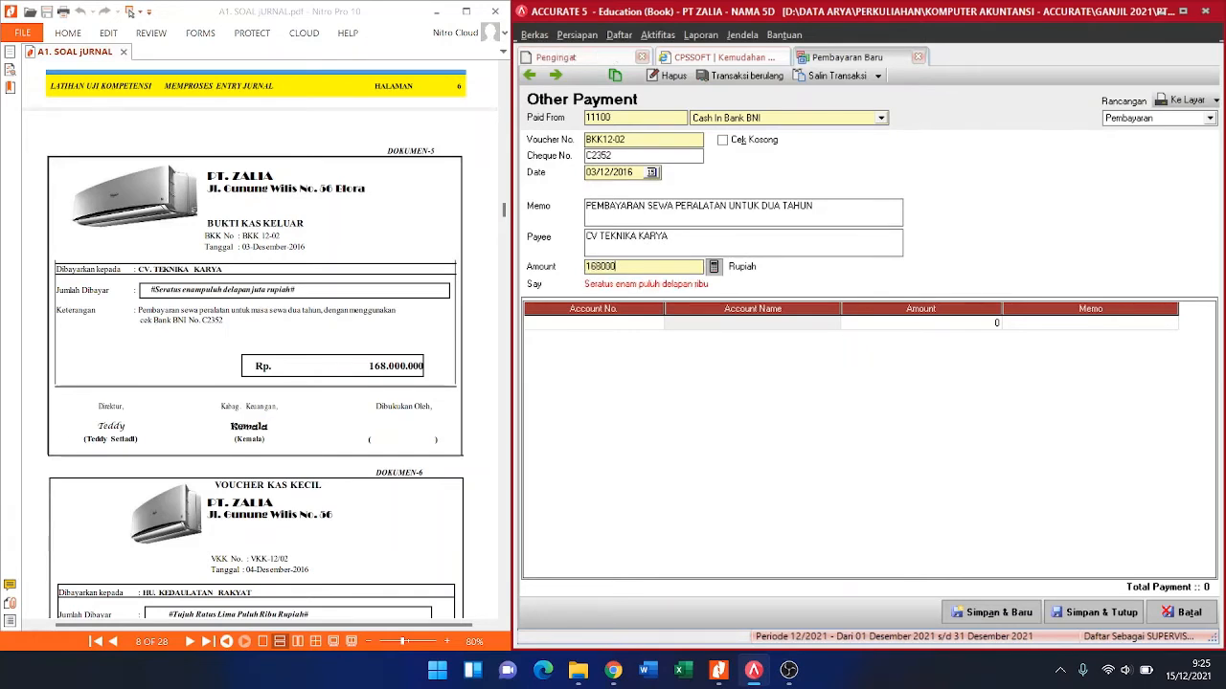
key("Tab")
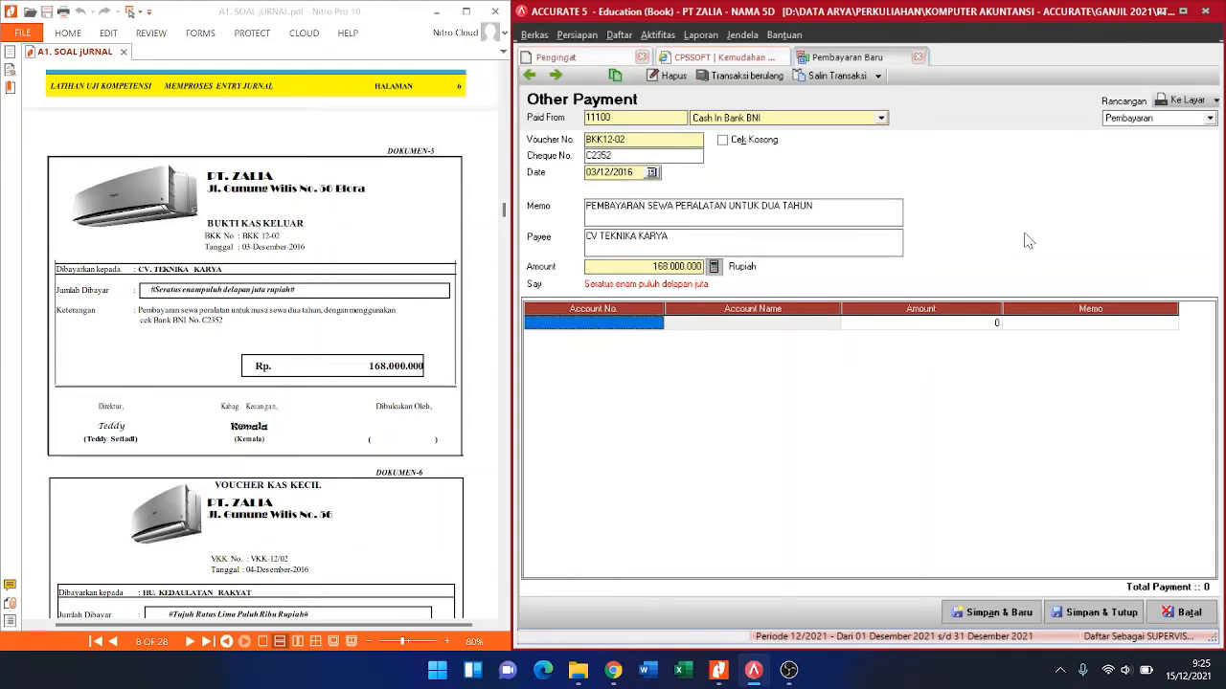
Step: Allocate the 168.000.000 Rupiah payment to account 11800 Prepaid Rent, and save and close the payment
left_click(661, 325)
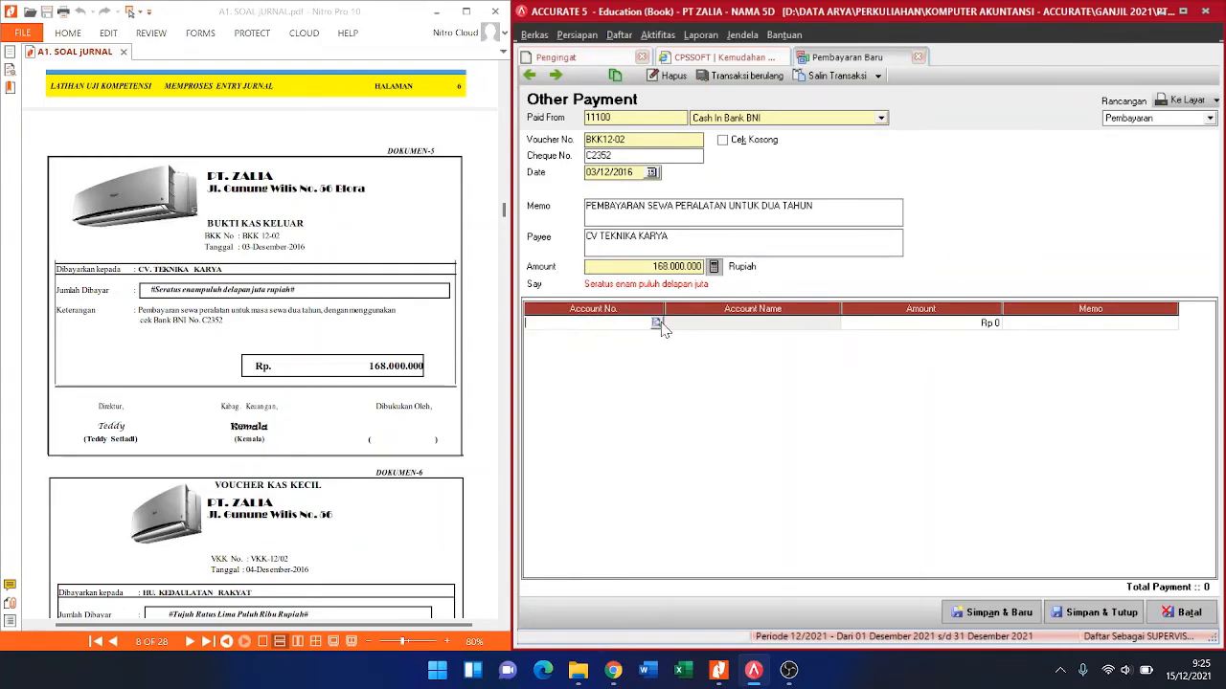
left_click(659, 325)
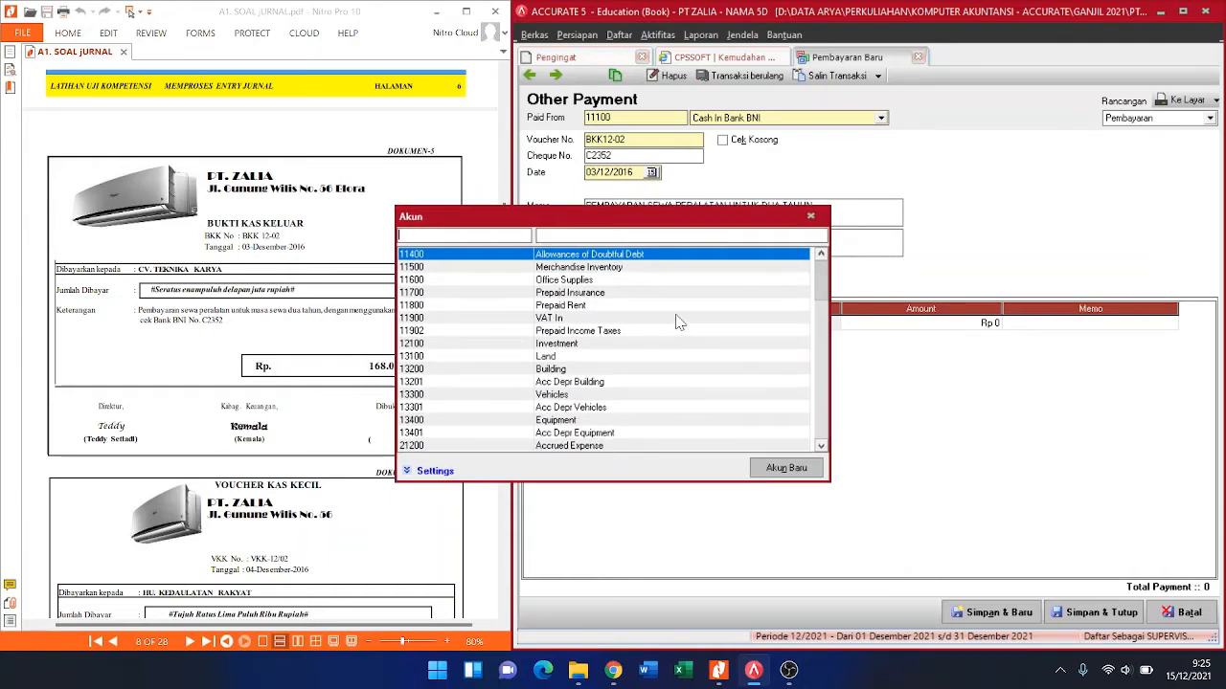
type("1")
double_click(587, 306)
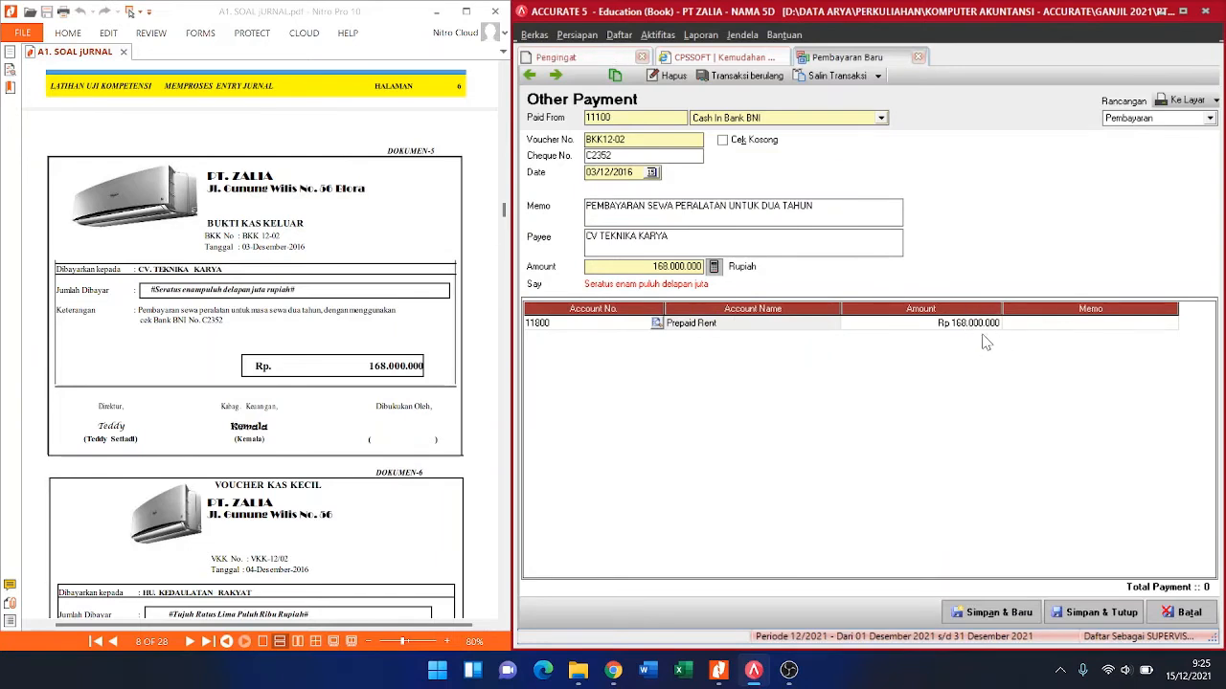
key("Tab")
key("Tab")
key("Tab")
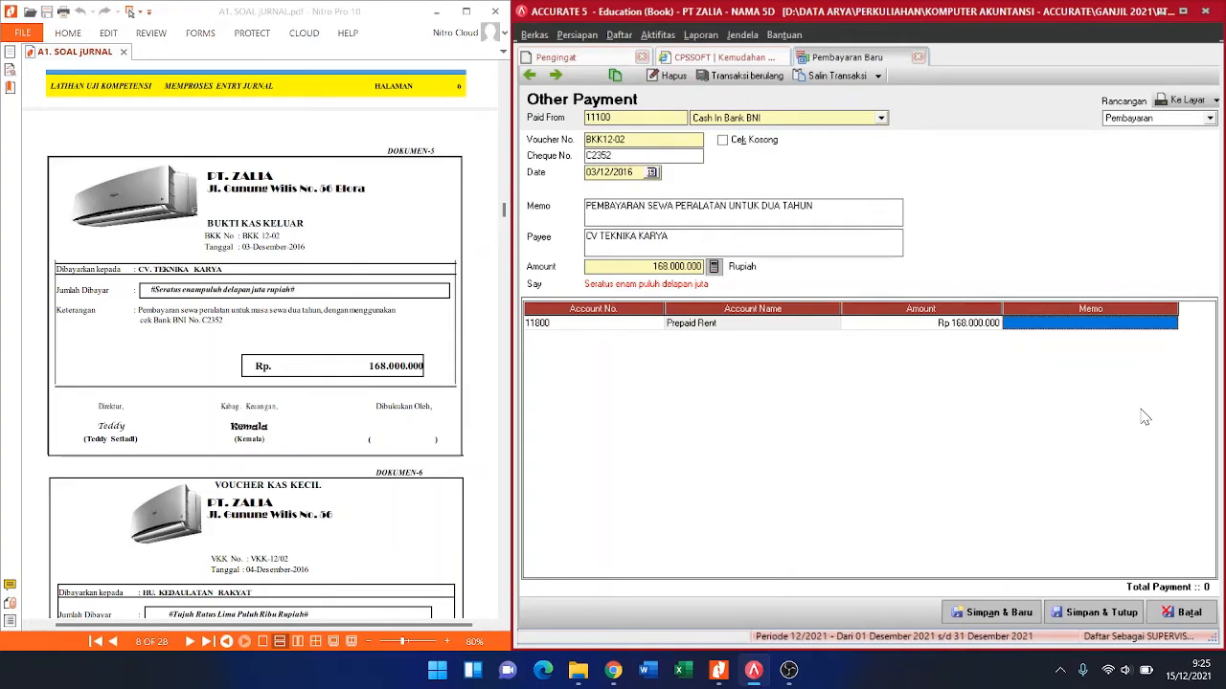
left_click(1109, 616)
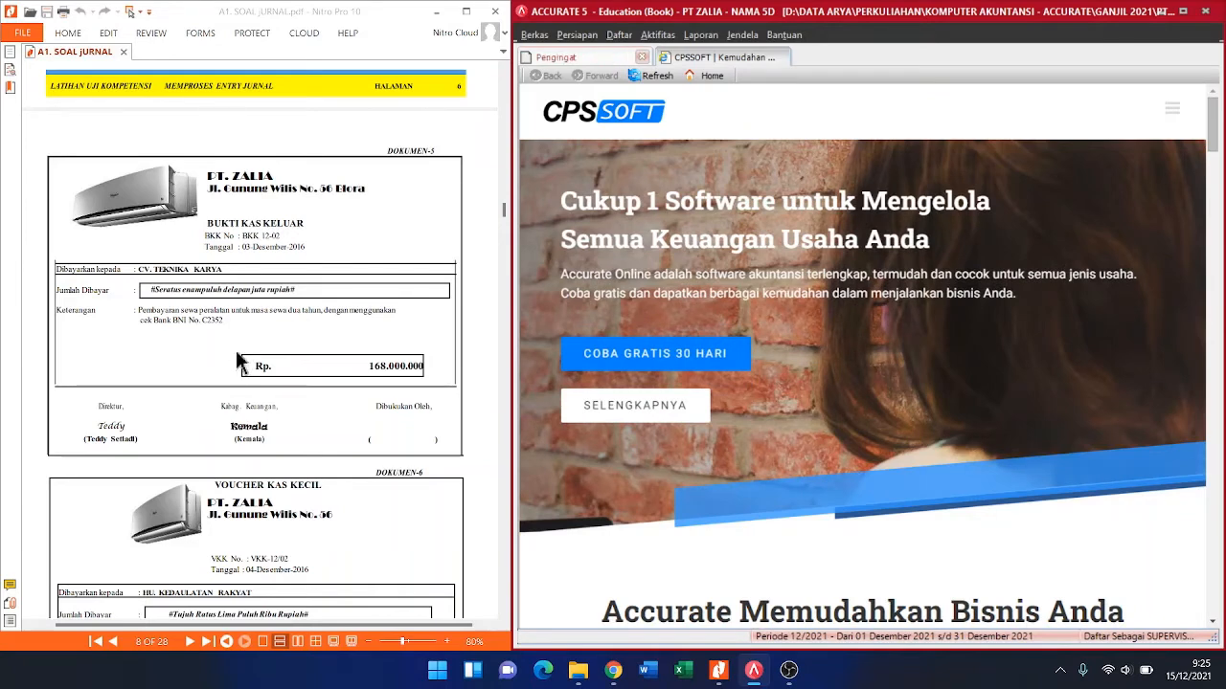
Step: Bring up Dokumen-7 in the source PDF and start a new sales receipt from customer CV RAINBOW
scroll(240, 362, "down", 3)
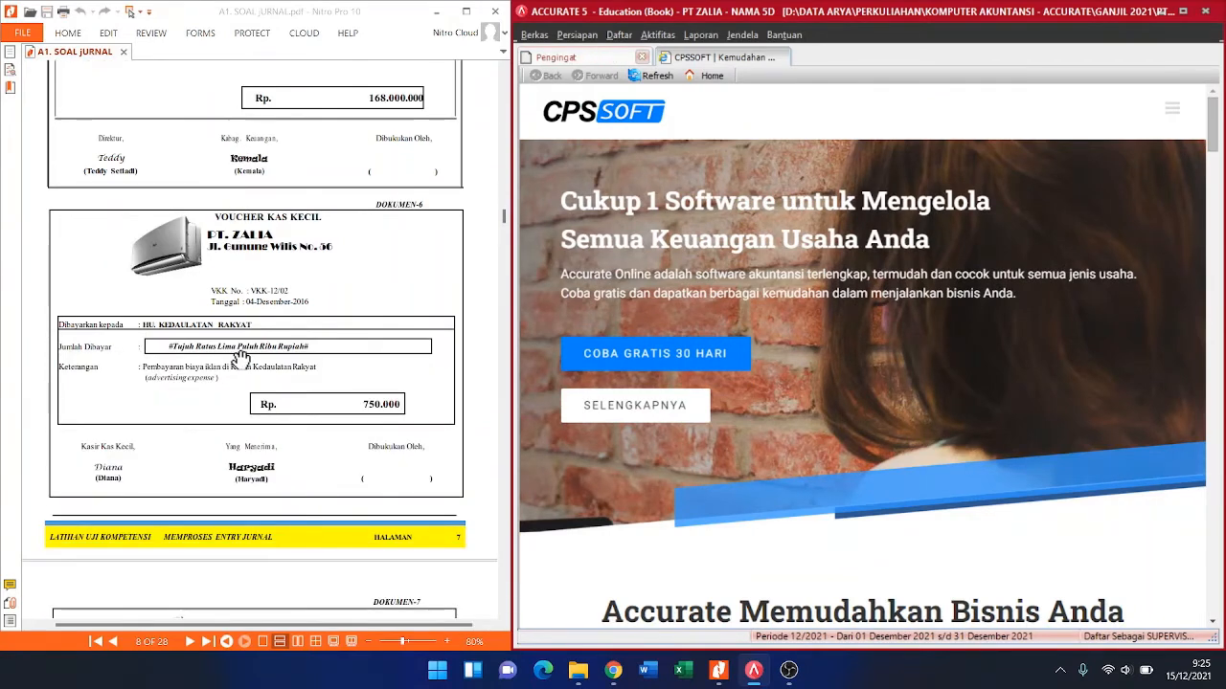
scroll(235, 360, "down", 1)
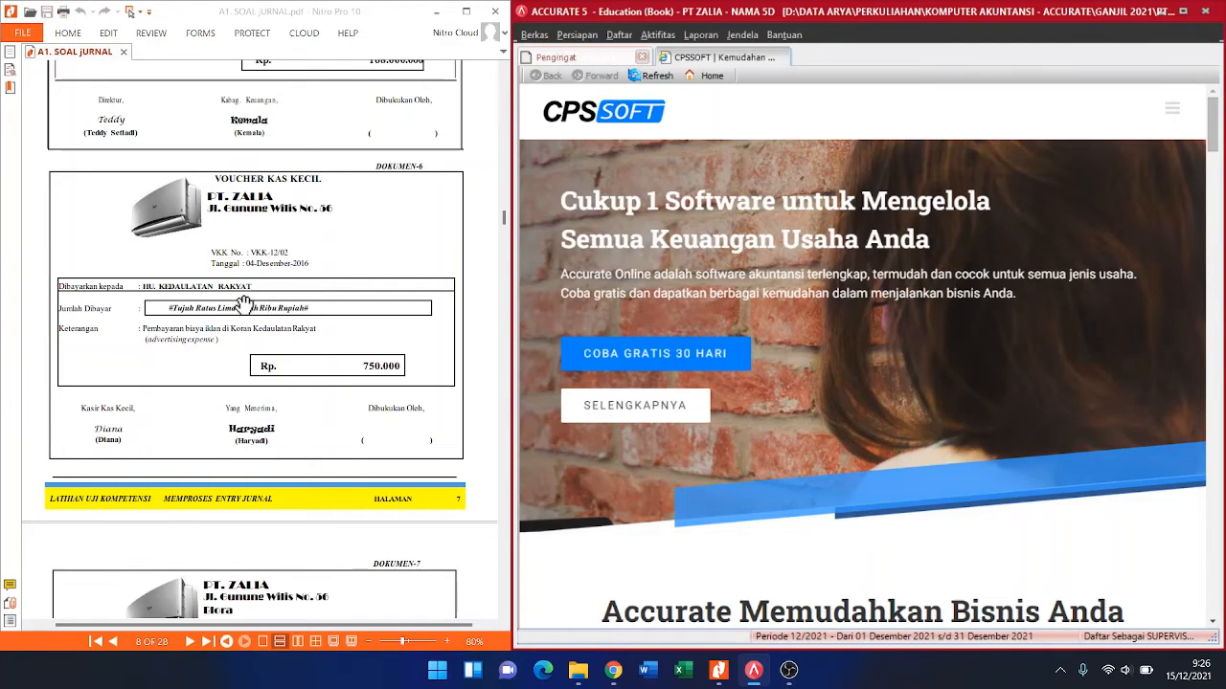
scroll(247, 297, "down", 5)
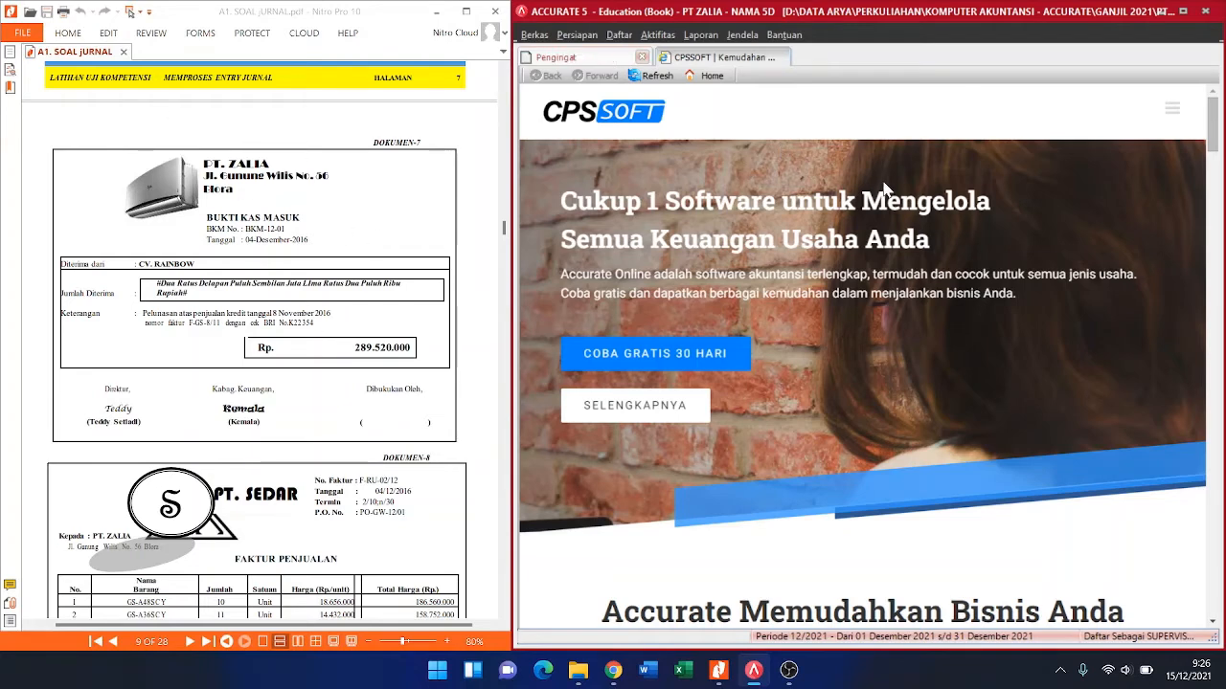
left_click(664, 36)
mouse_move(707, 89)
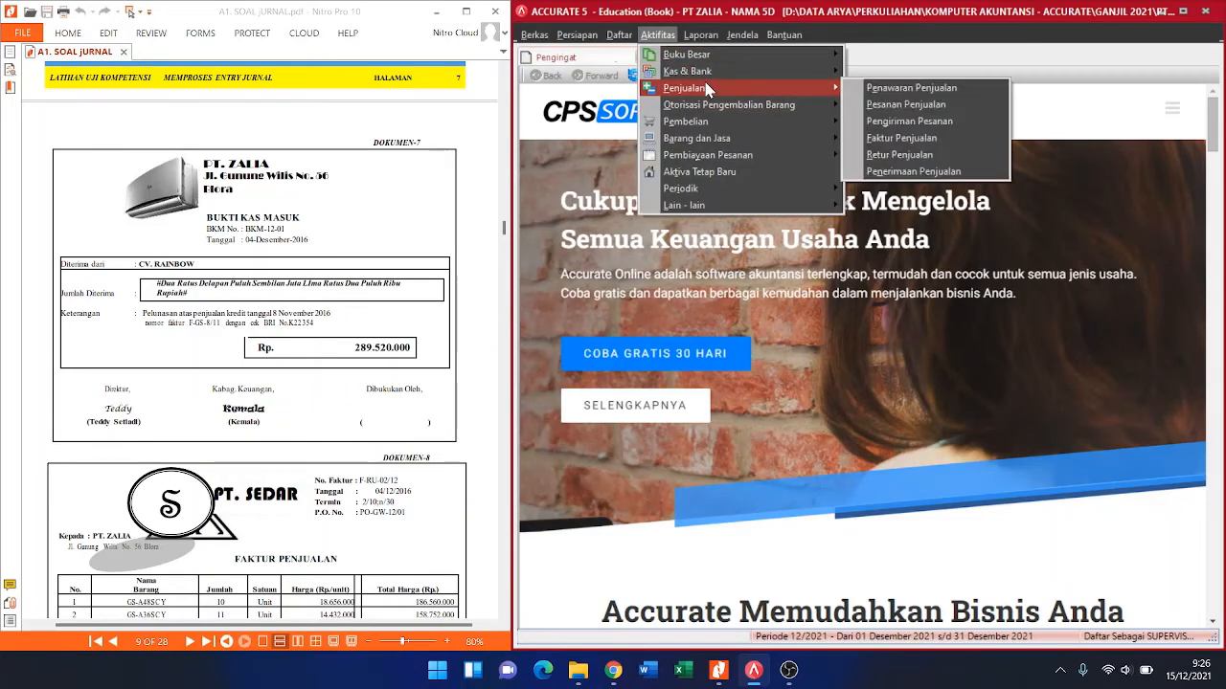
left_click(977, 175)
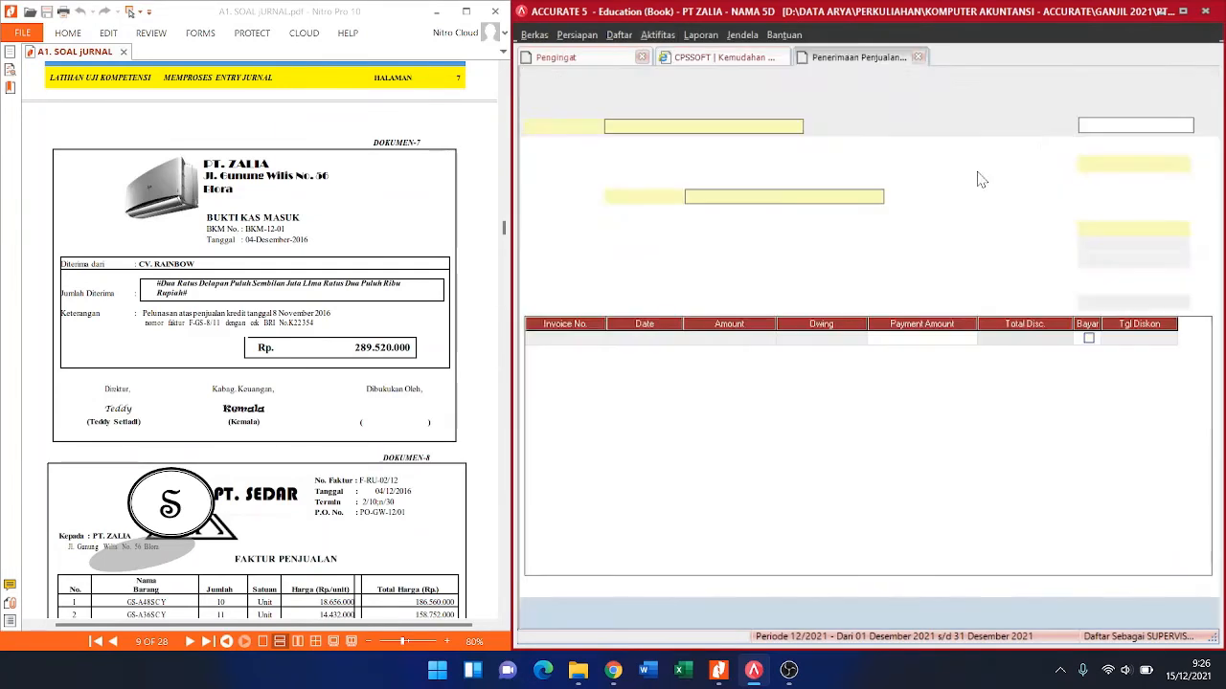
left_click(796, 127)
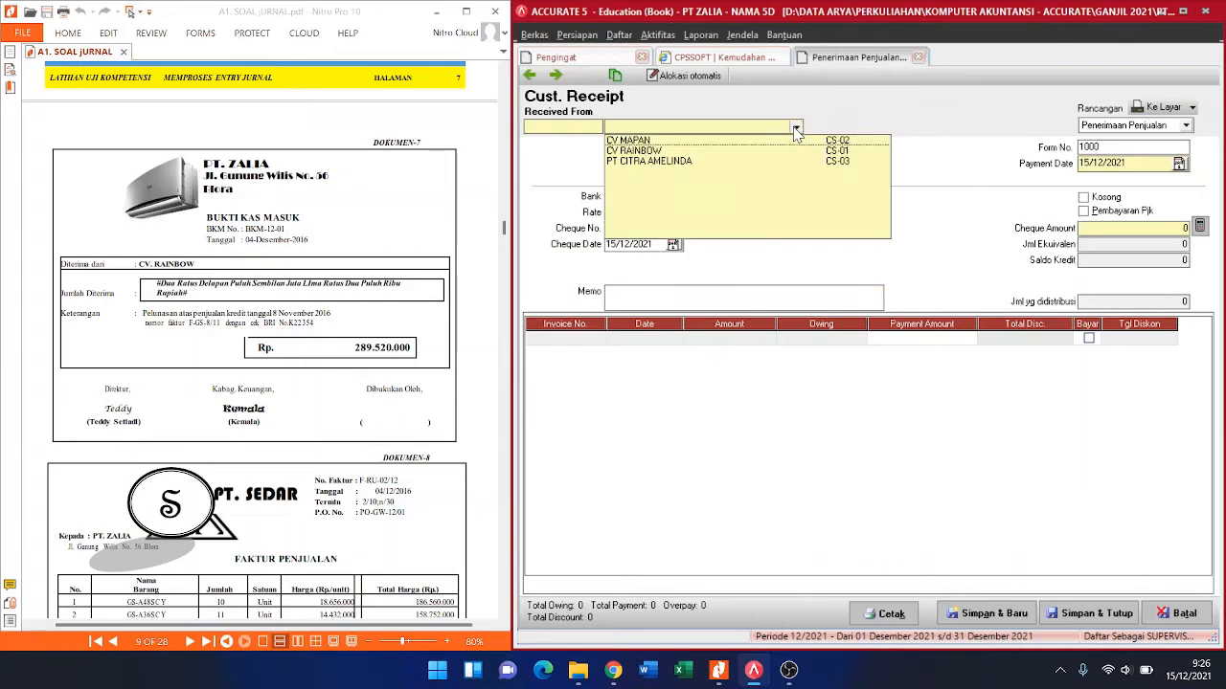
left_click(651, 153)
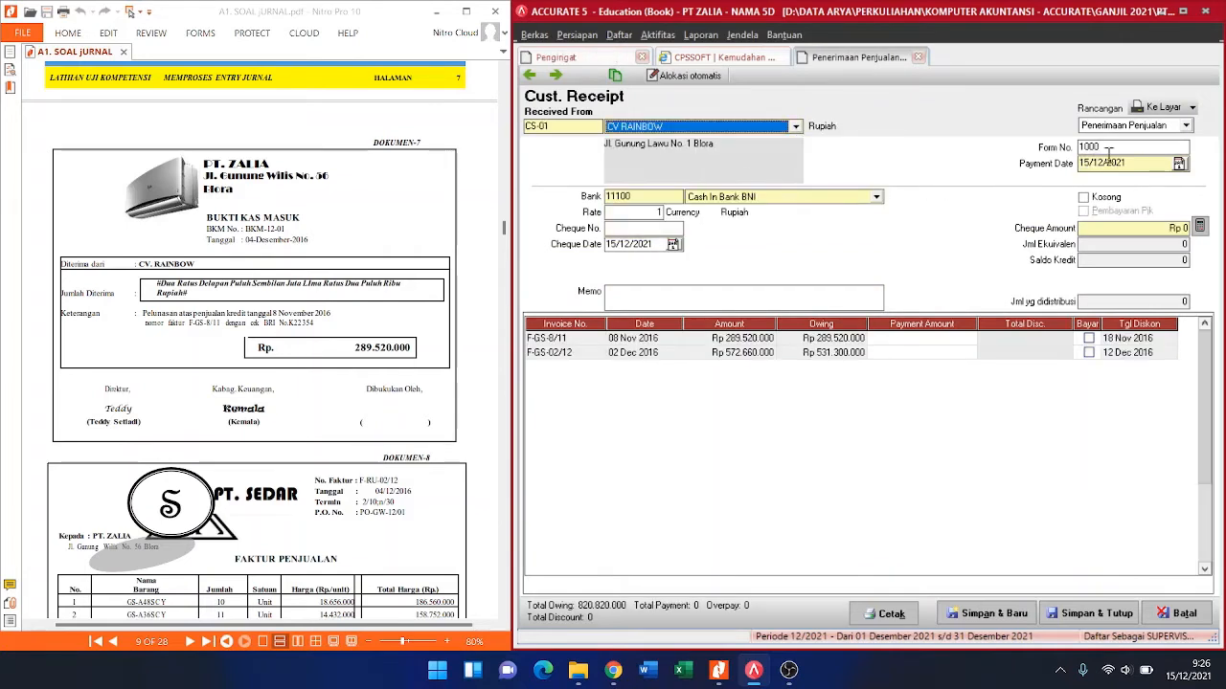
Step: Set the receipt's form number to BKM12-01 and its payment date to 04/12/2016
left_click_drag(1117, 147, 1073, 144)
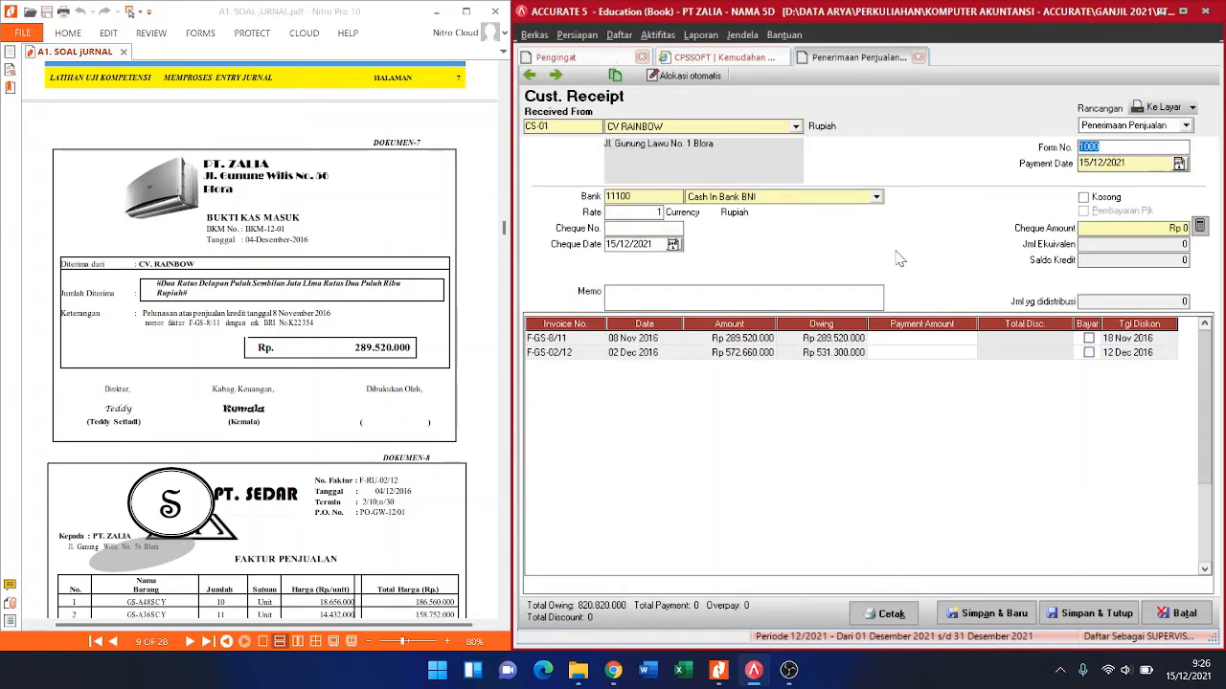
type("BKM12")
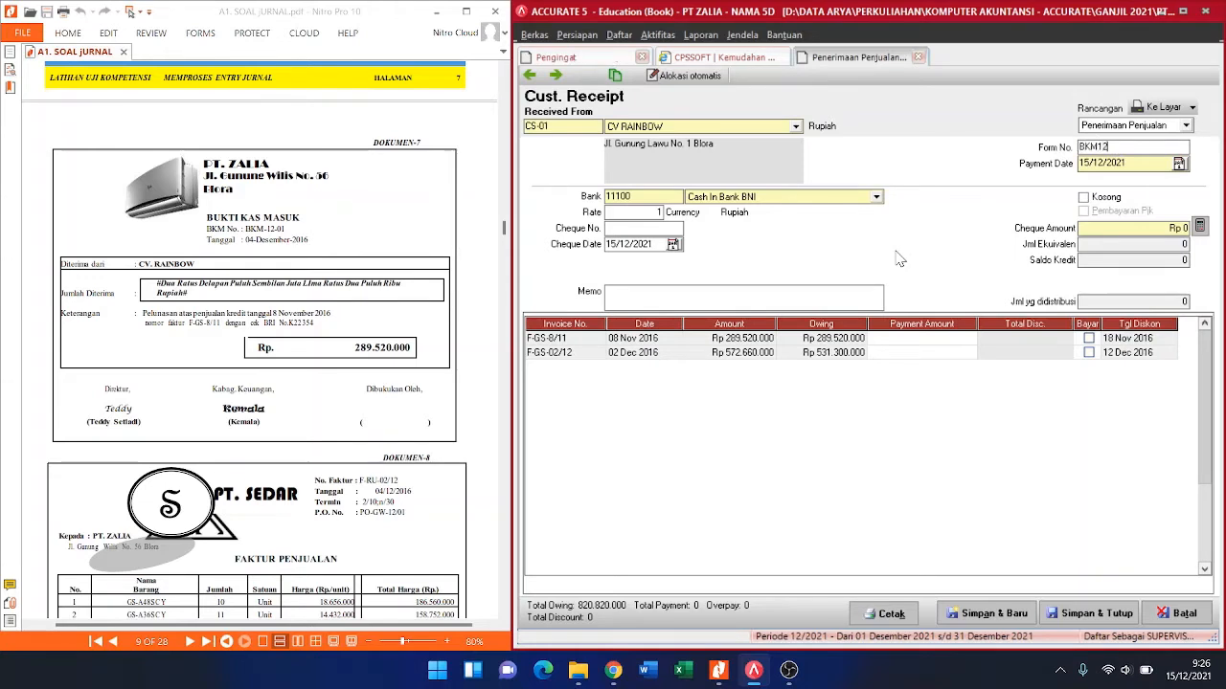
type("-01")
key("Tab")
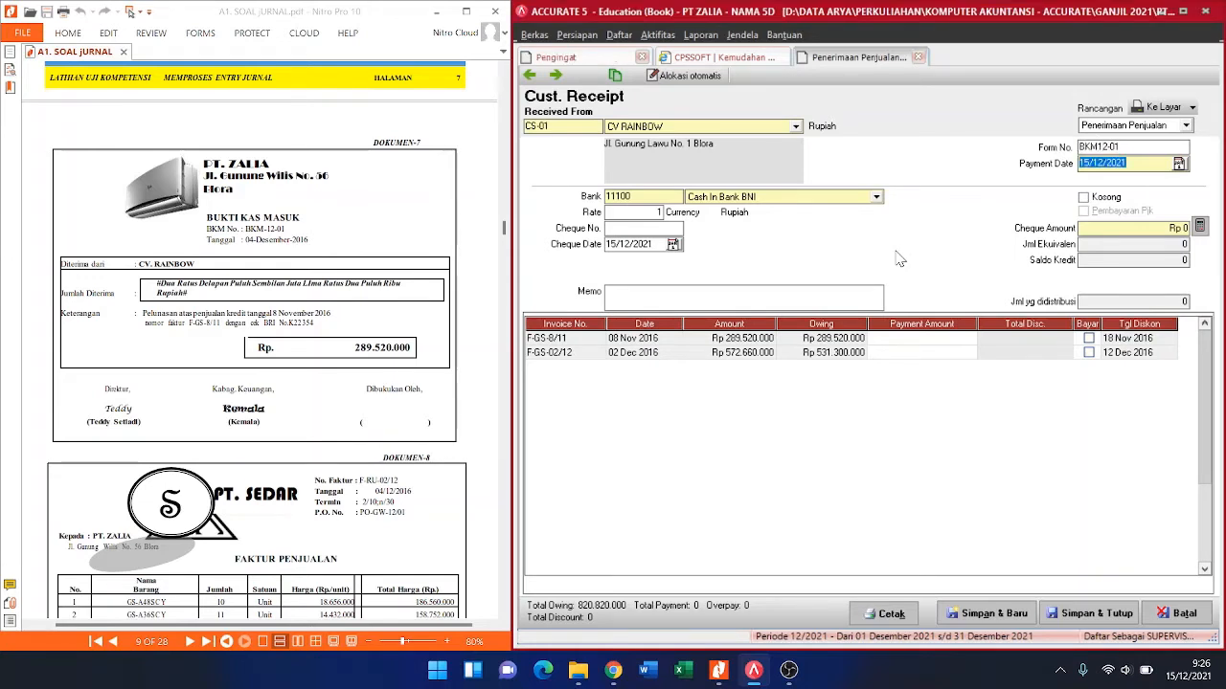
type("04/12/2016")
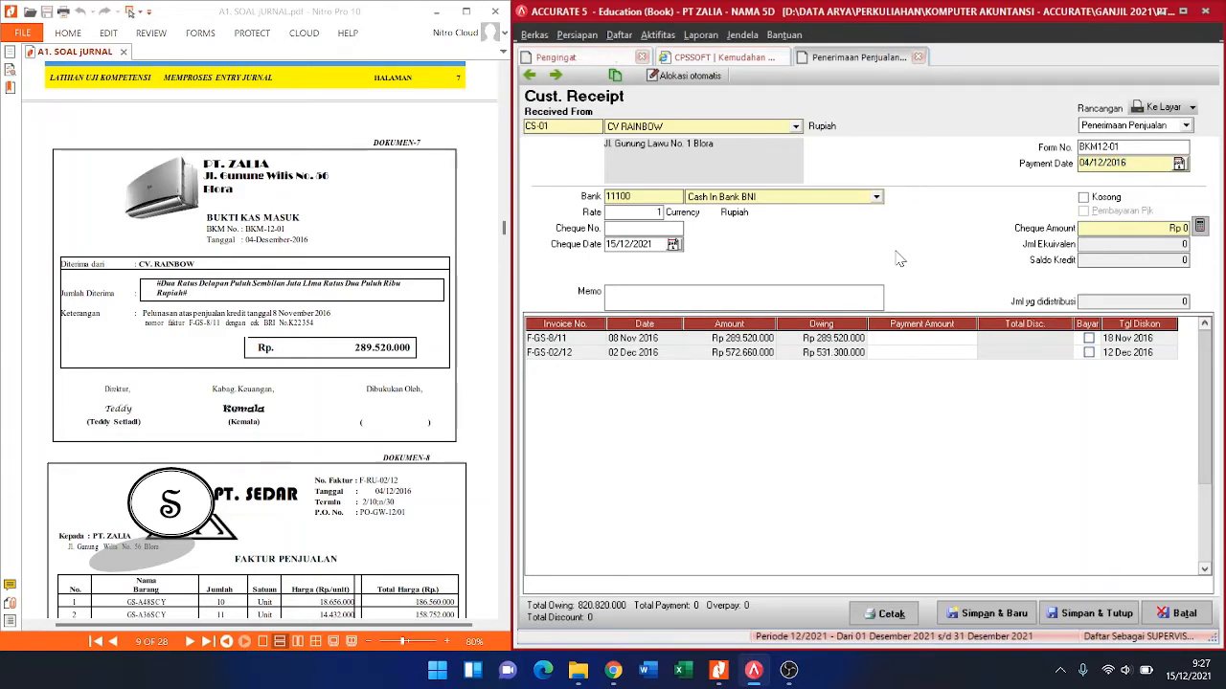
key("Tab")
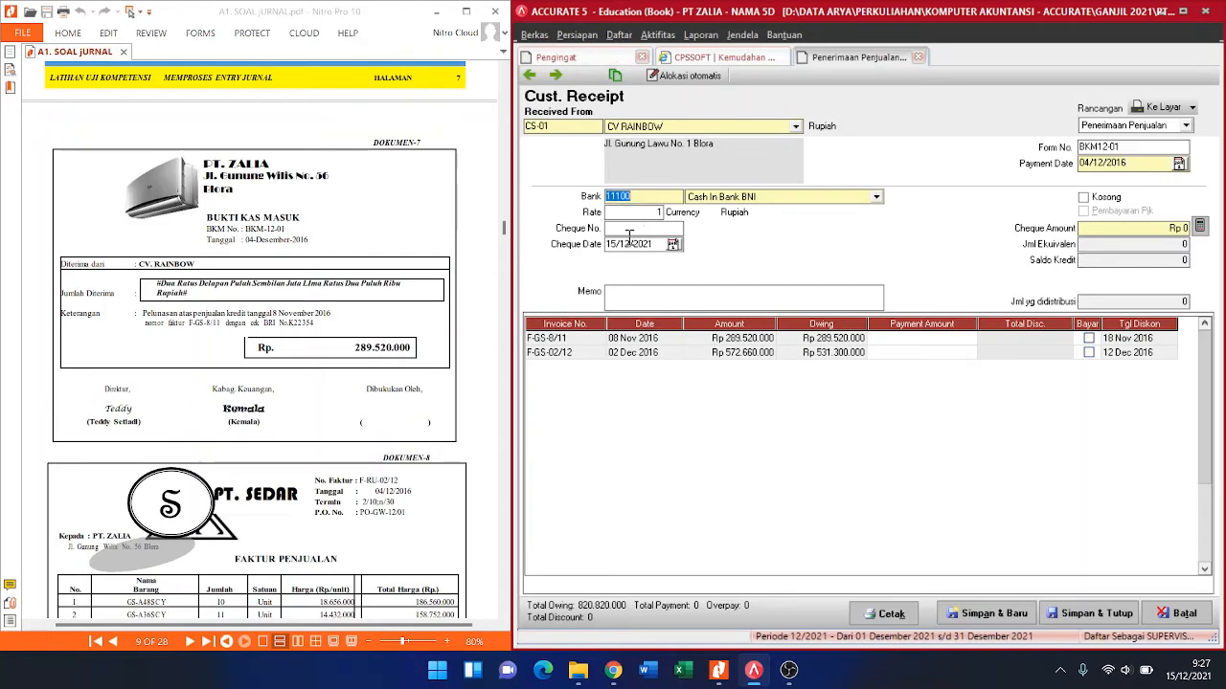
Step: Enter "BRI NO. K22354" as the receipt's cheque number and set the cheque date to 08/12/2016
left_click(627, 228)
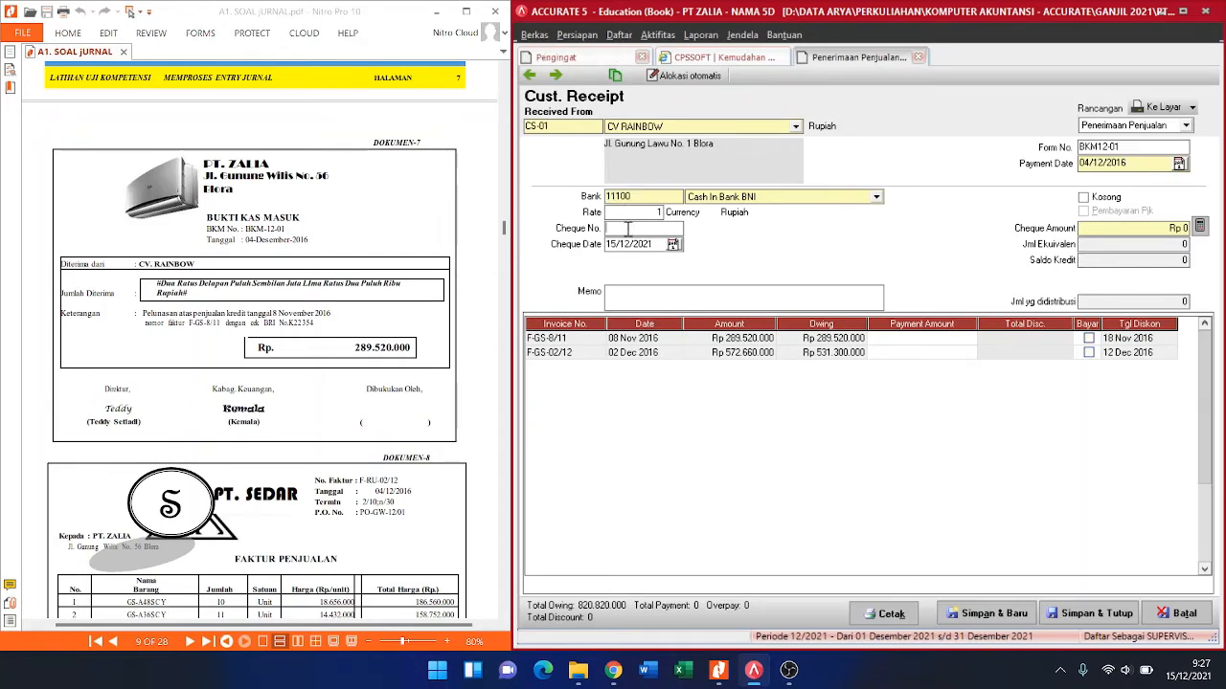
type("BRI NO. K22354")
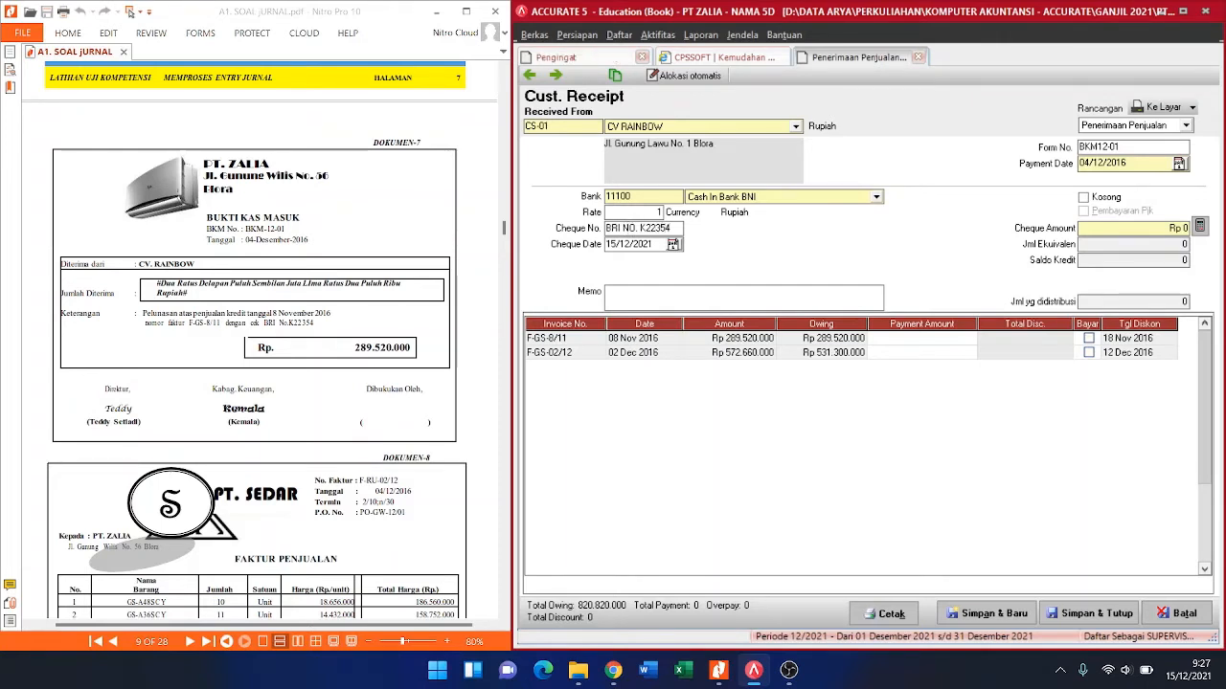
key("Tab")
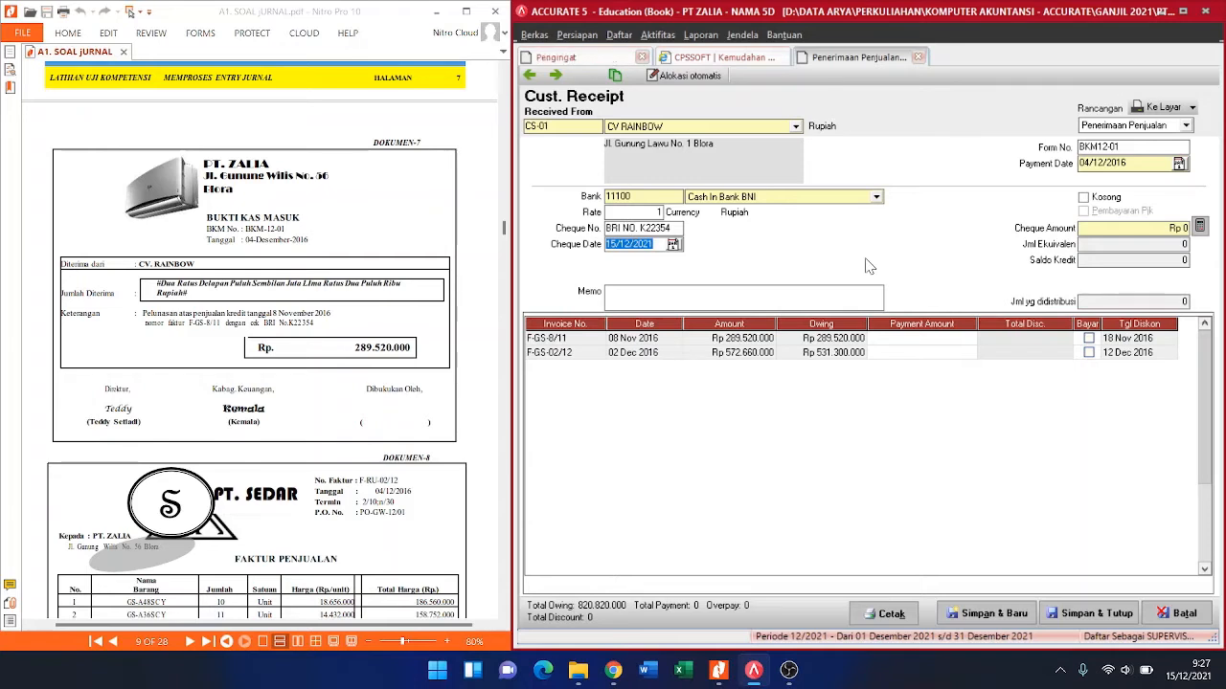
type("08/12/20")
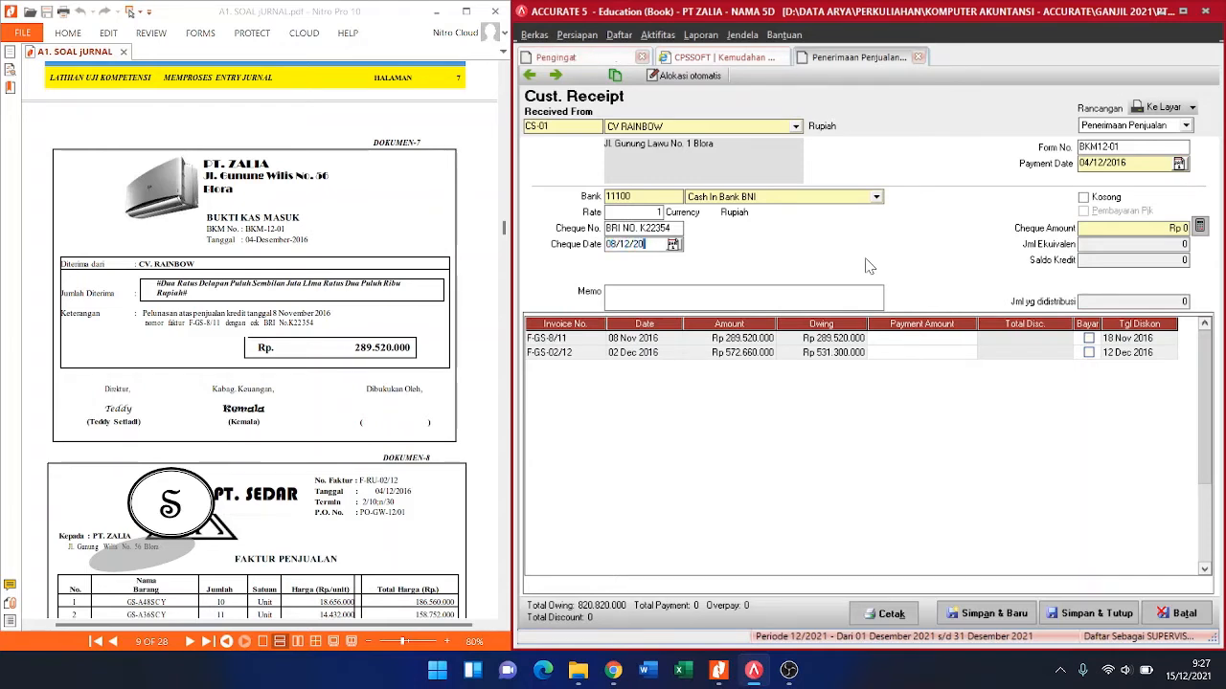
type("16")
key("Tab")
Step: Enter the receipt memo "PELUNASAN PENJUALAN KREDIT TGL 8 NOV 2016"
type("PELUNA")
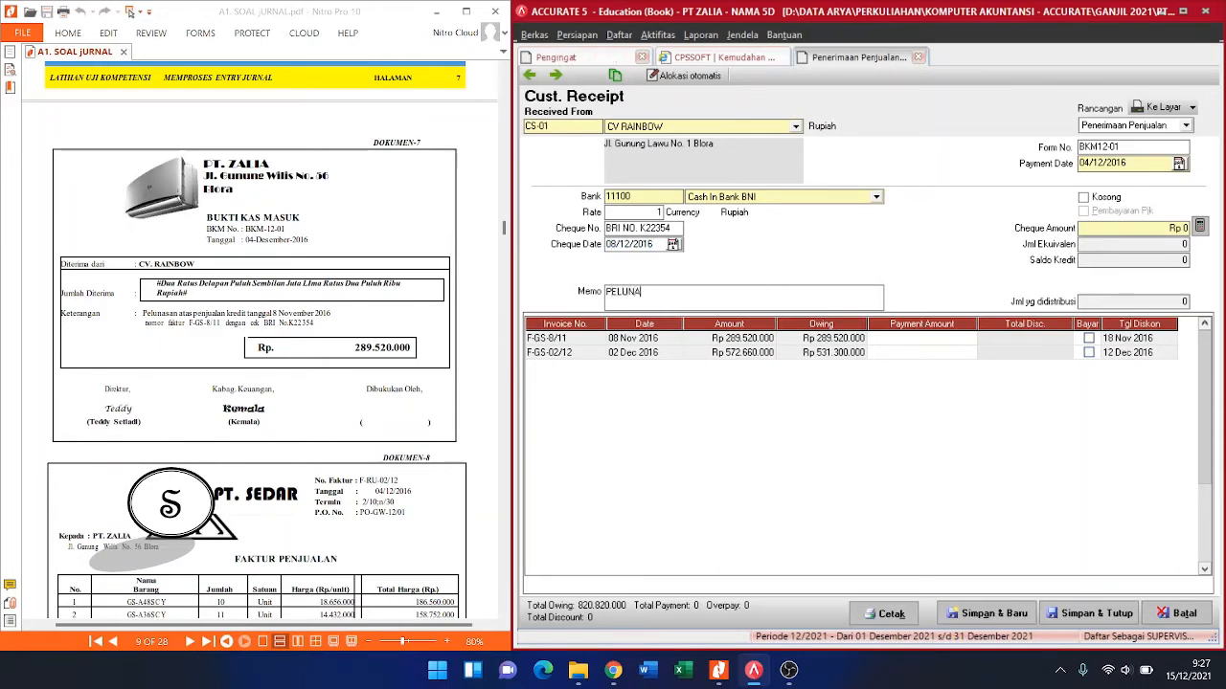
type("SAN PENJUALAN ")
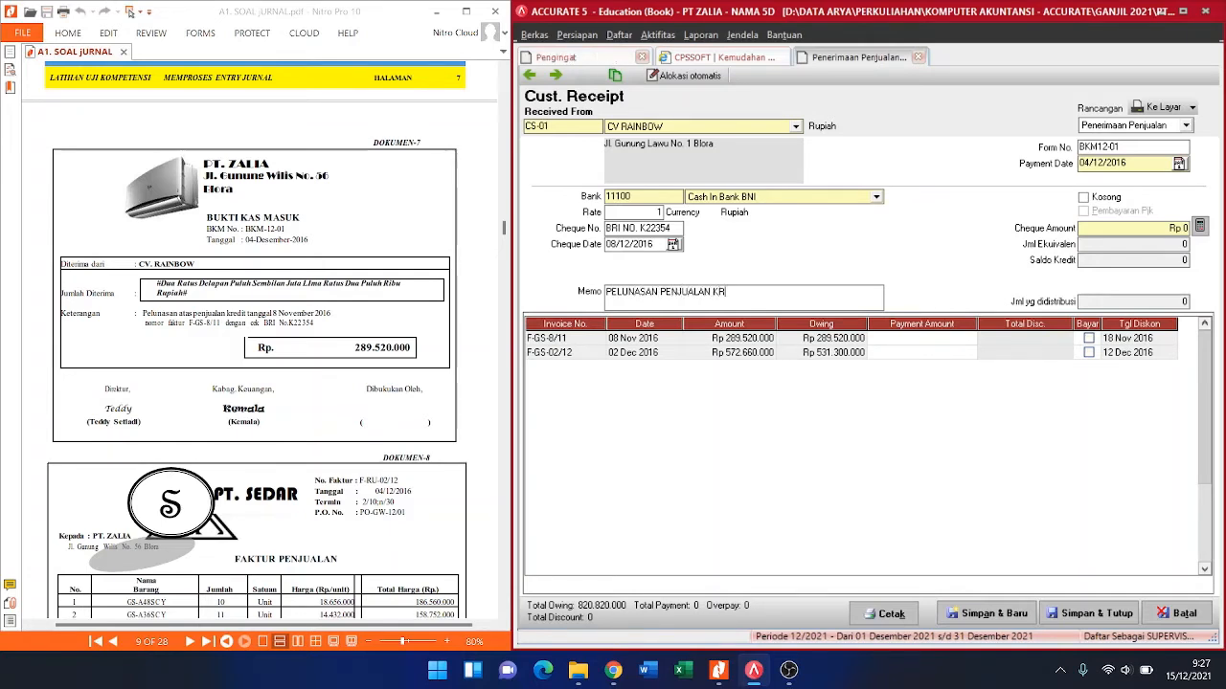
type("KREDIT TGL 8 NOV 2016")
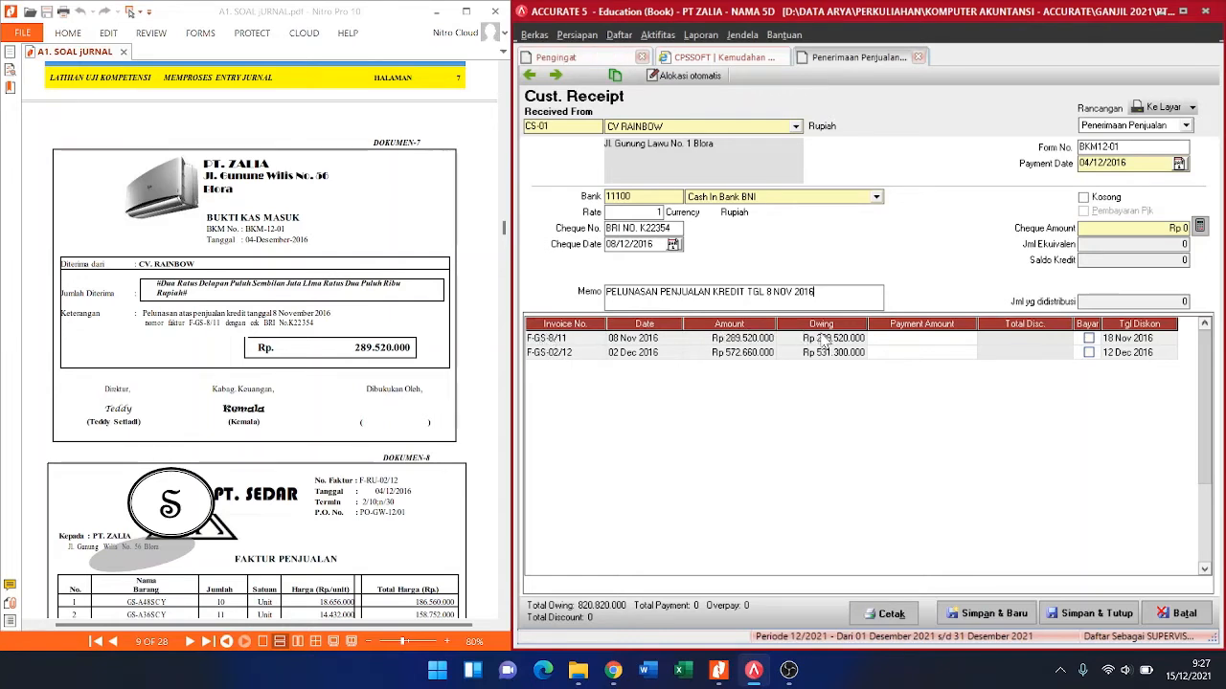
Step: Mark invoice F-GS-8/11 as paid, fill in the calculated cheque amount of Rp 289.520.000, and save and close the receipt
left_click(1089, 338)
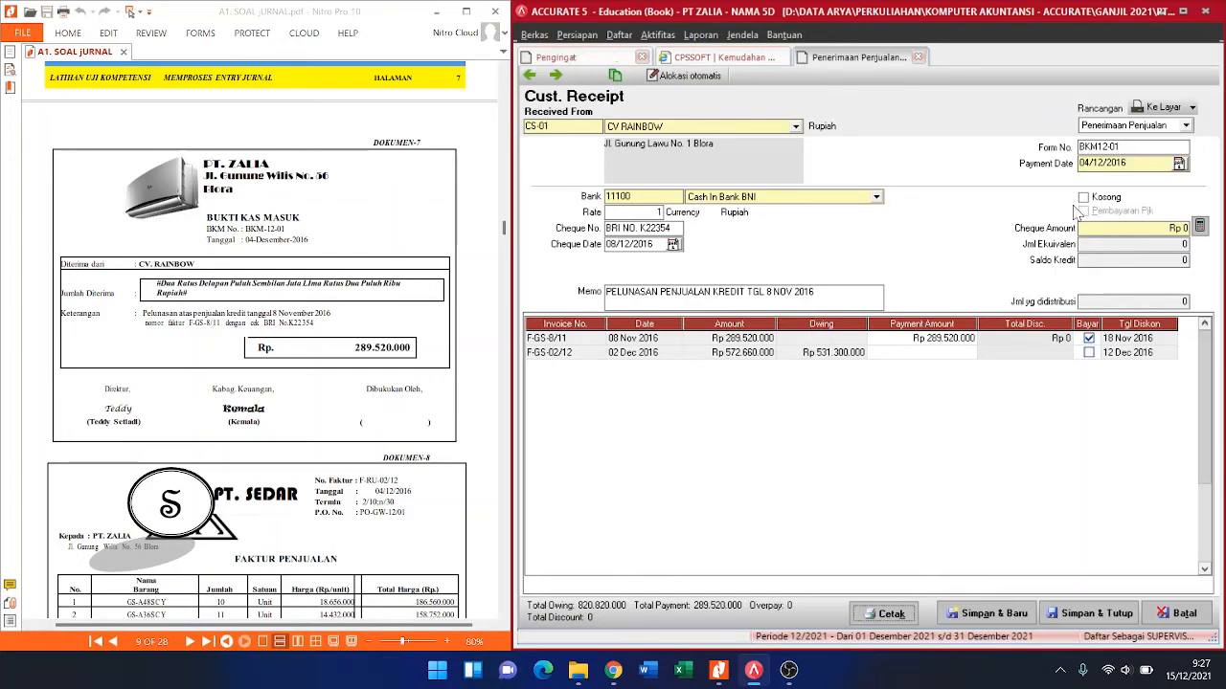
left_click(1198, 225)
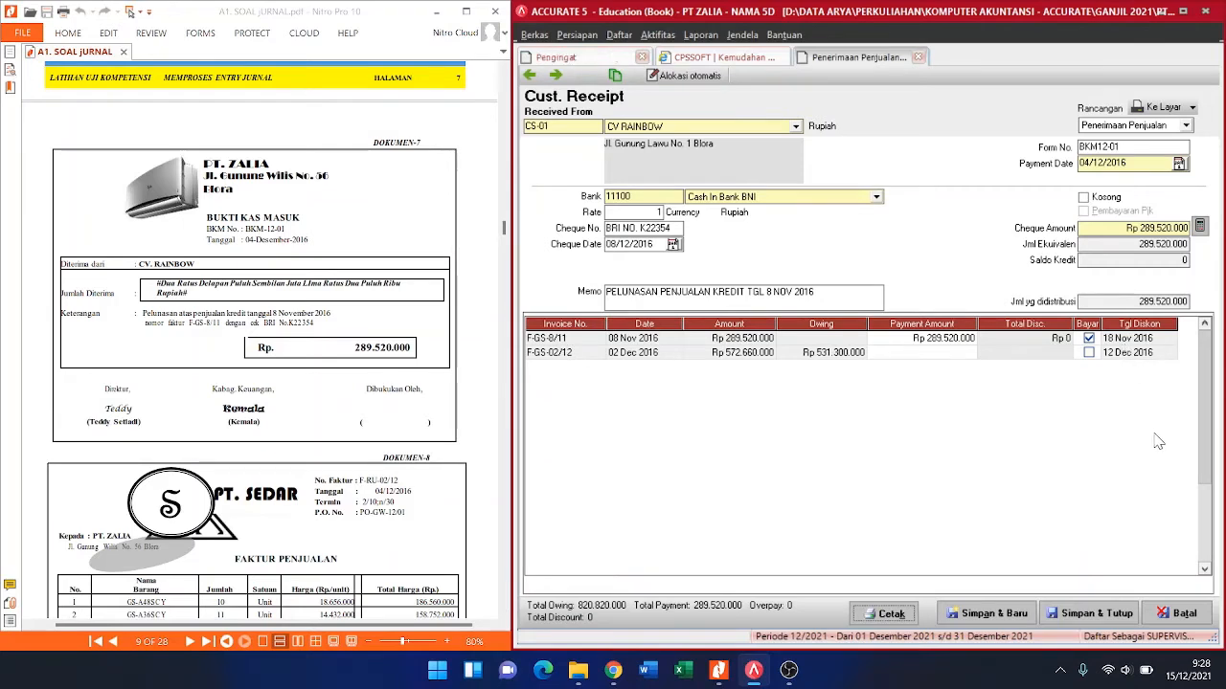
left_click(1101, 618)
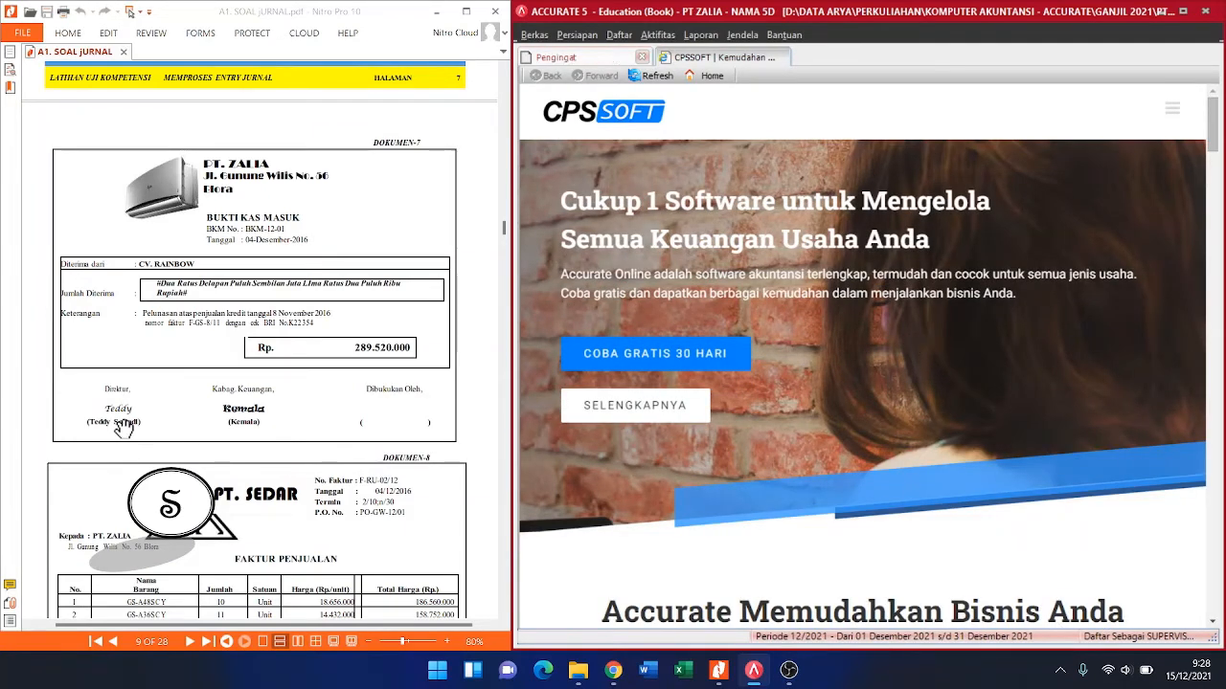
Step: Bring up Dokumen-8 in the source PDF and start a new purchase invoice from vendor PT SEDAR
scroll(194, 396, "down", 5)
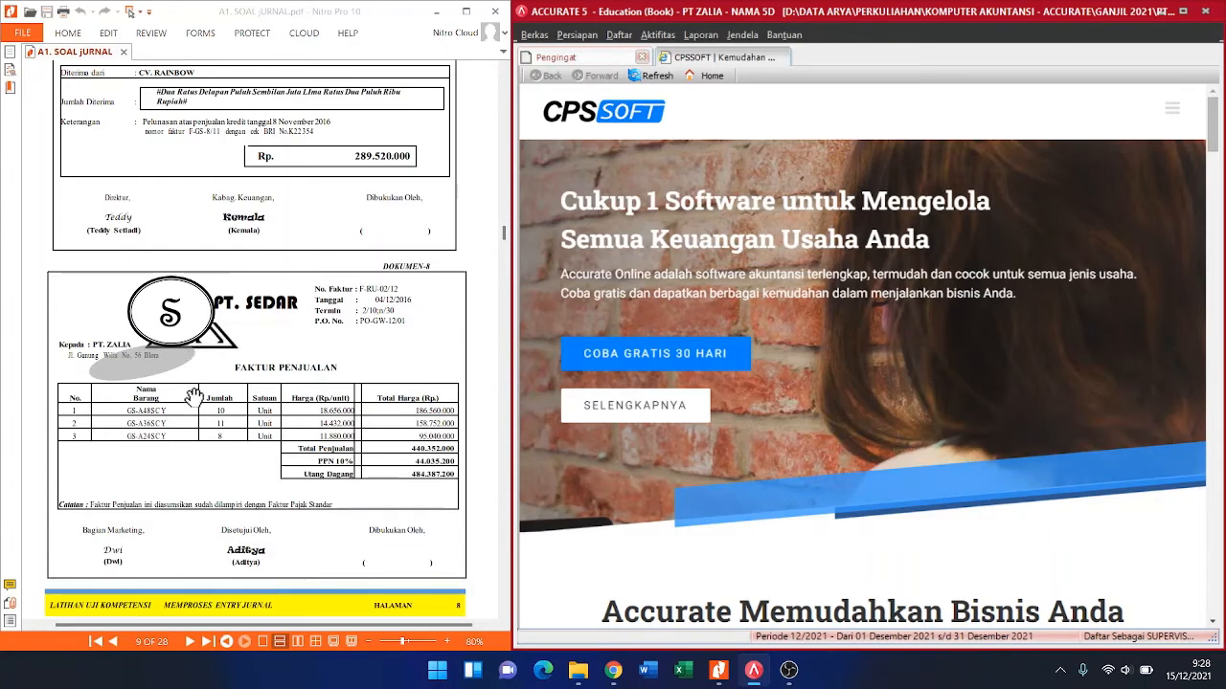
scroll(194, 397, "down", 1)
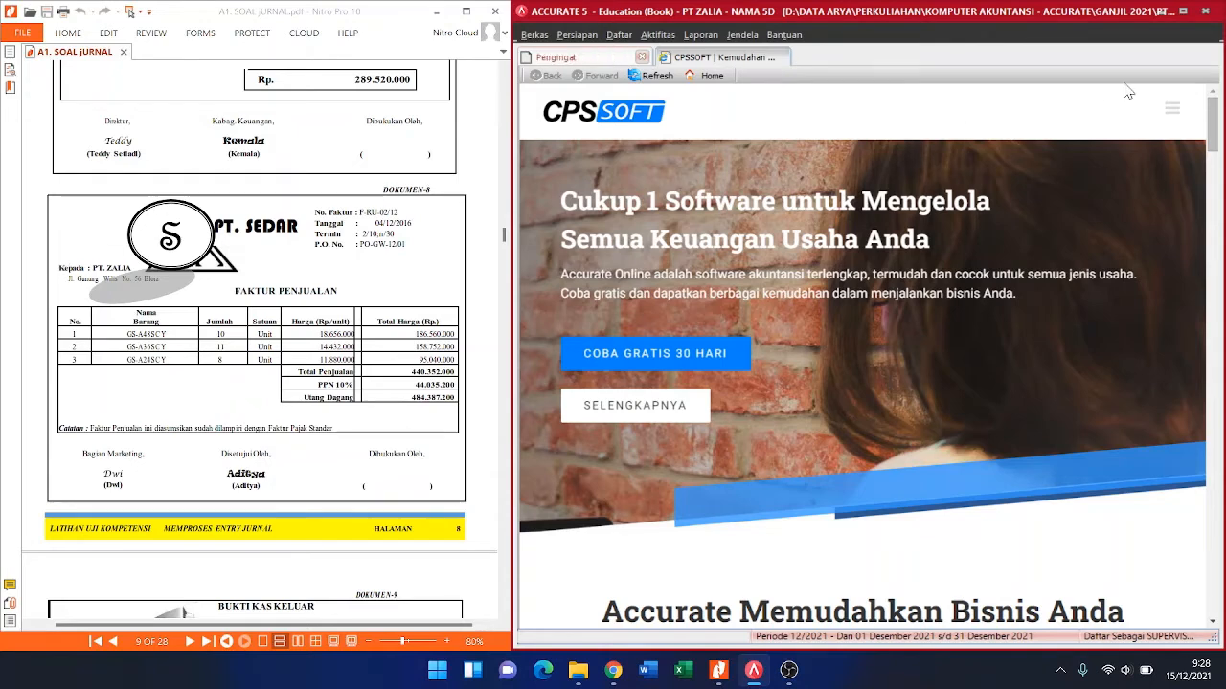
left_click(670, 34)
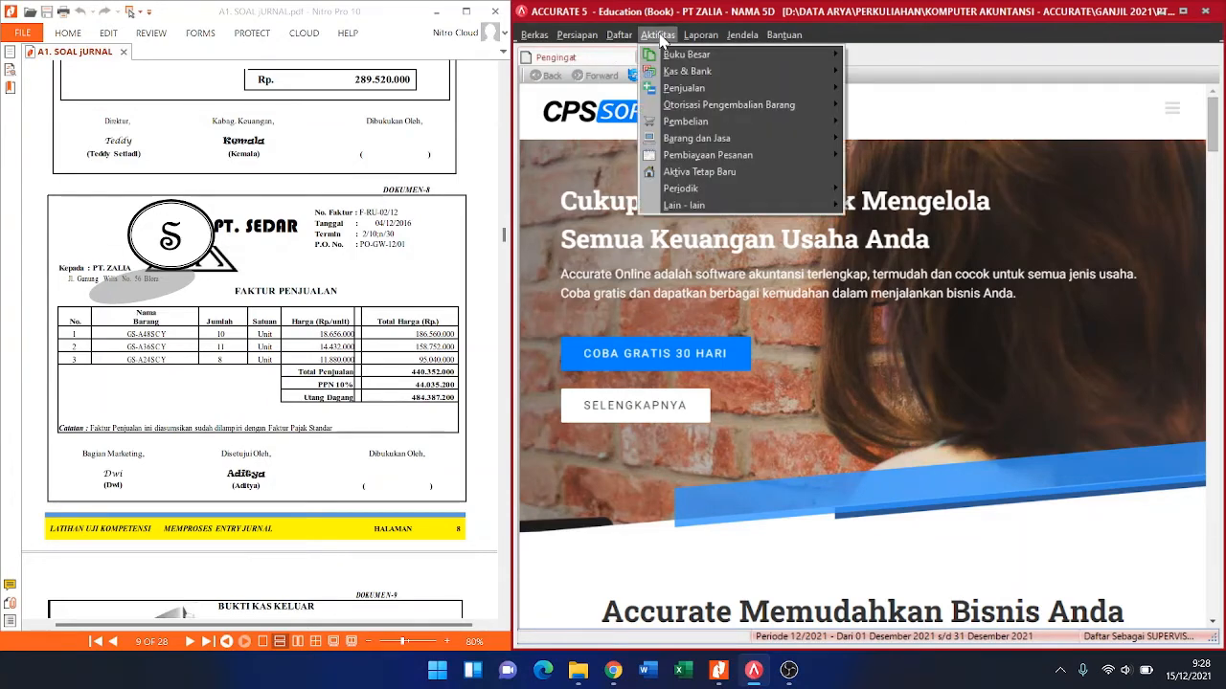
mouse_move(814, 122)
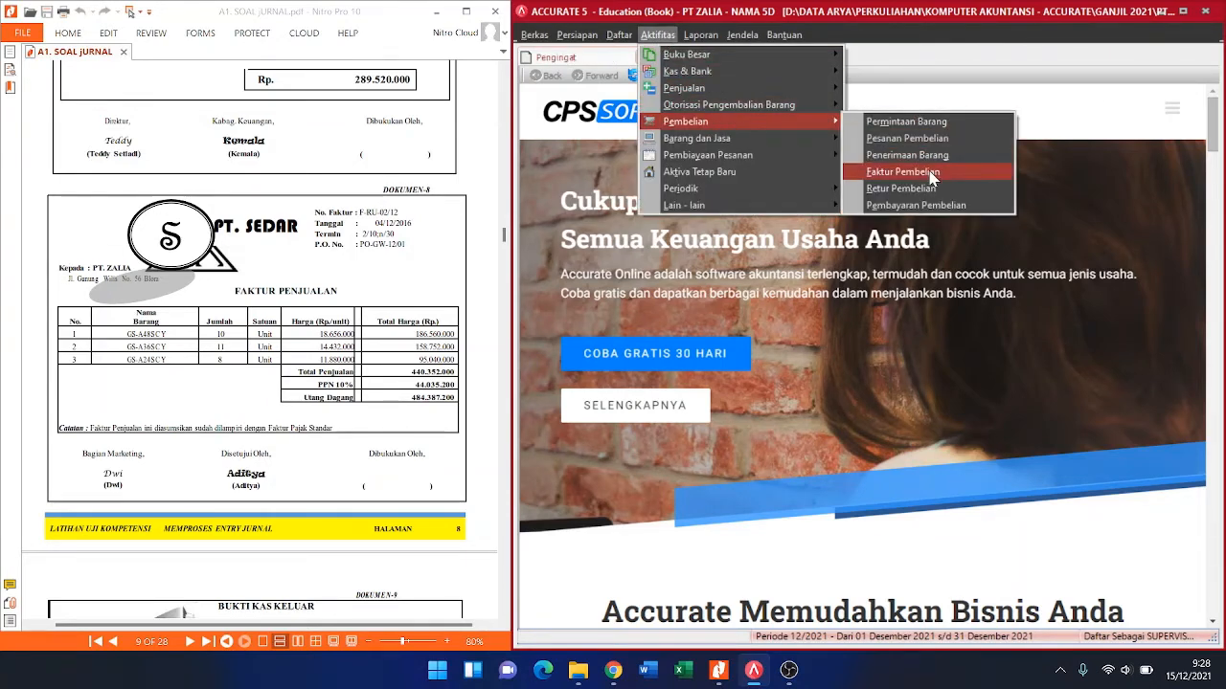
left_click(971, 168)
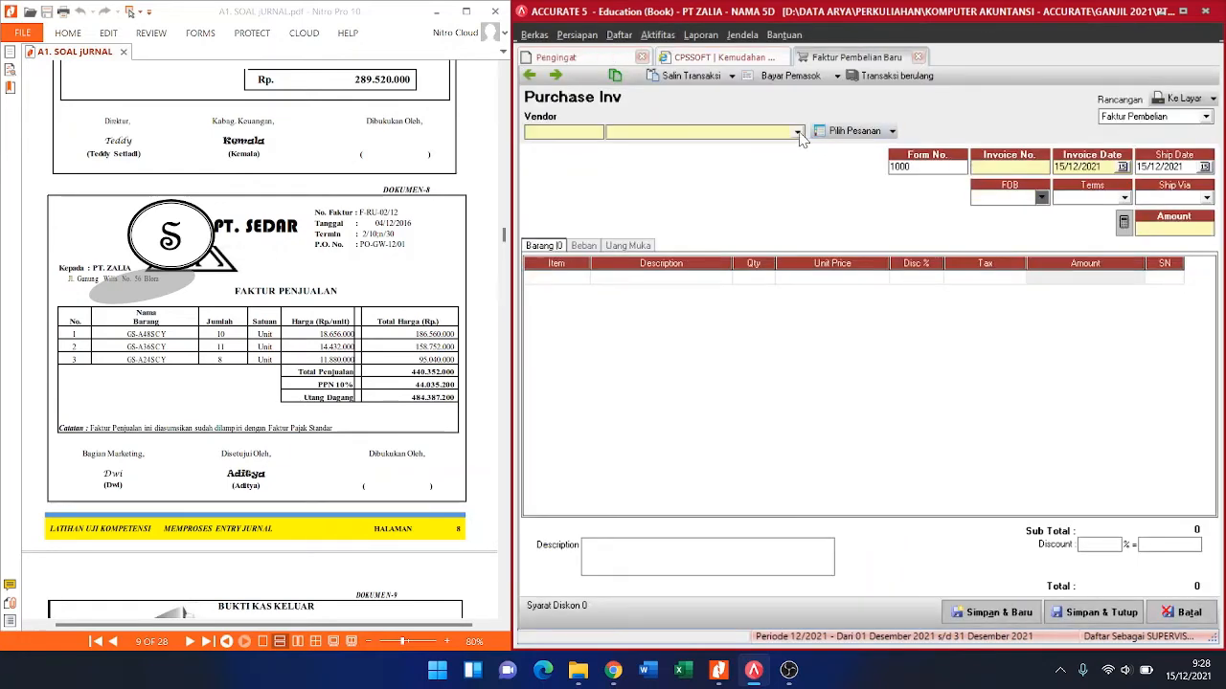
left_click(798, 133)
left_click(655, 167)
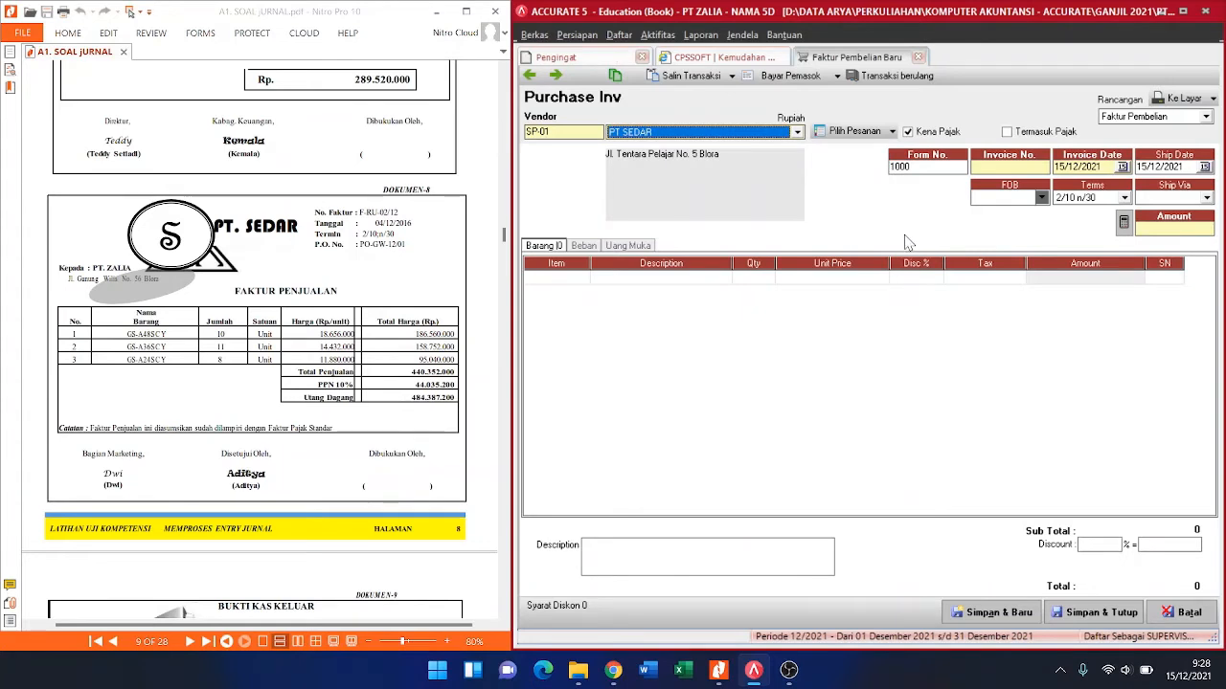
Step: Enter F-RU-02/12 as both the form number and the invoice number of the PT SEDAR purchase invoice
left_click(920, 166)
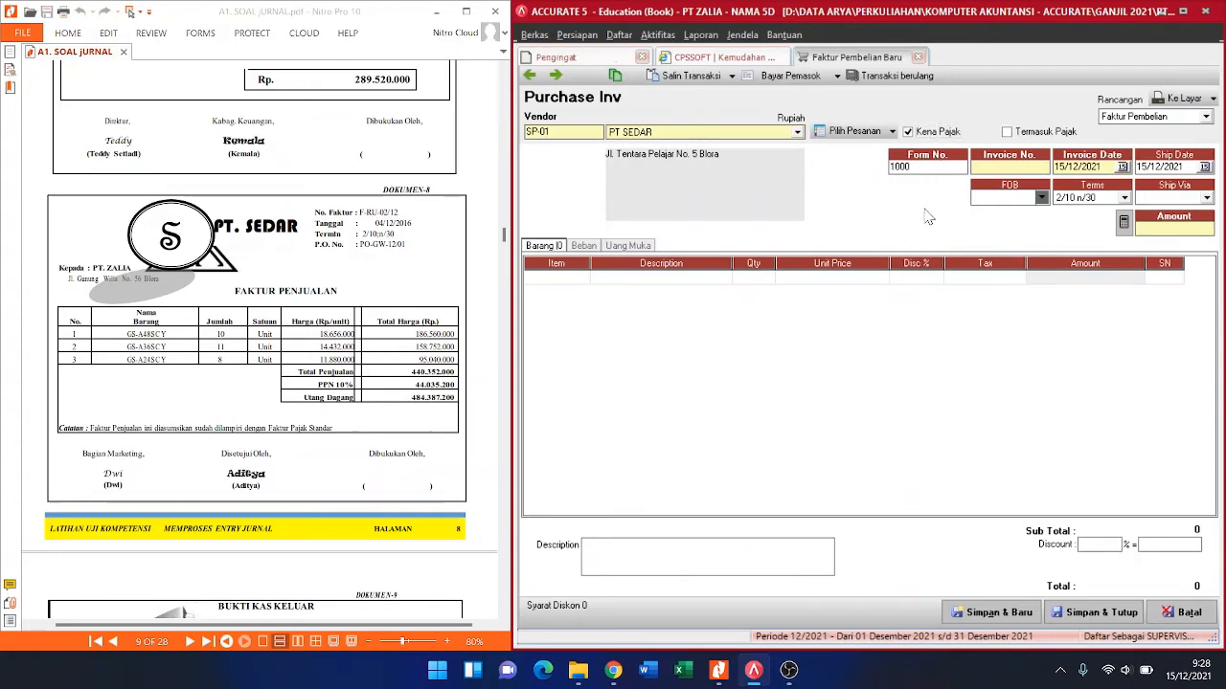
double_click(922, 167)
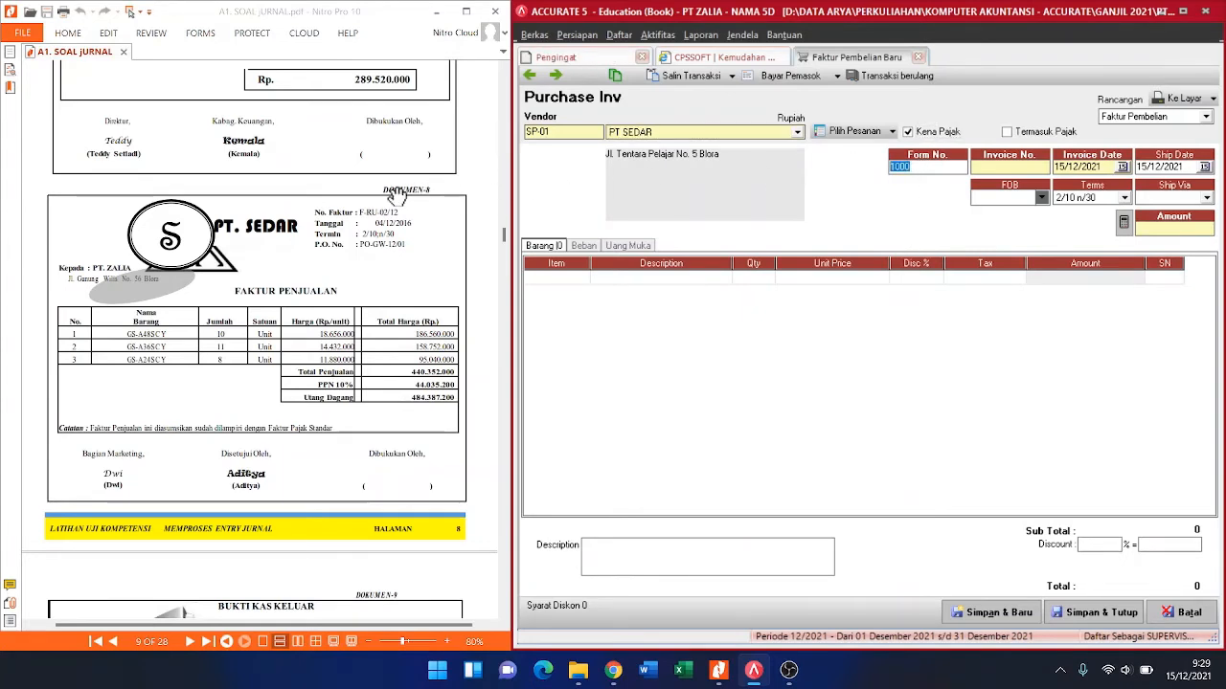
type("F")
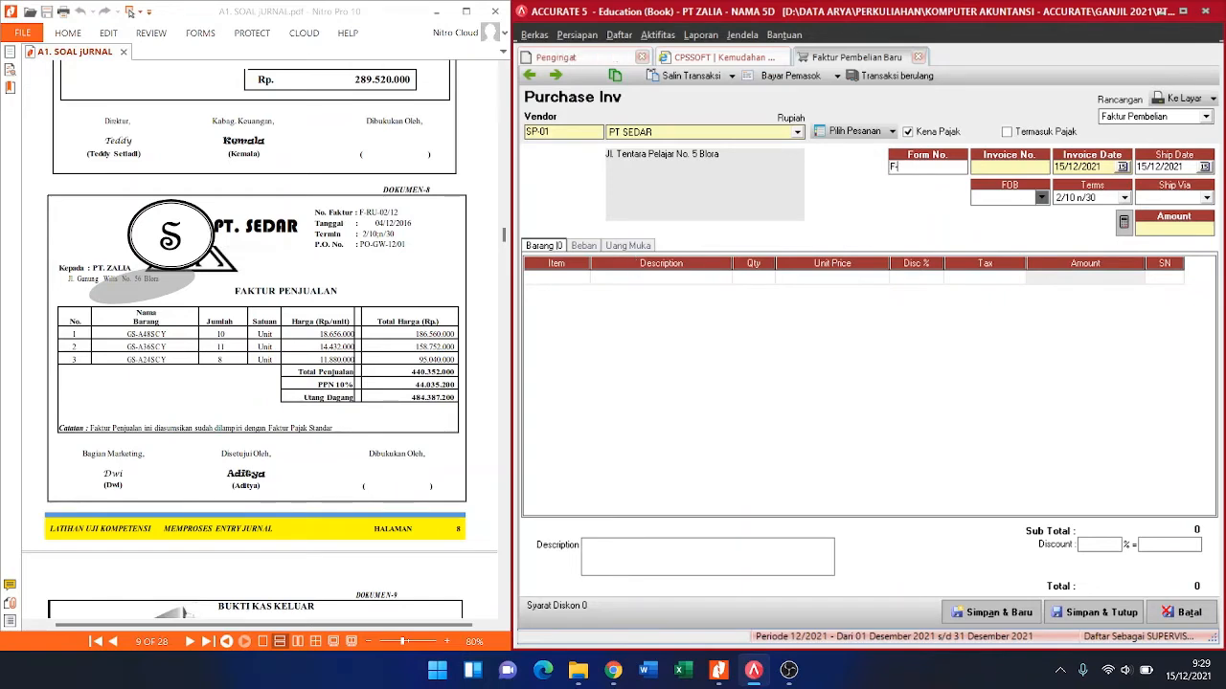
type("-RU")
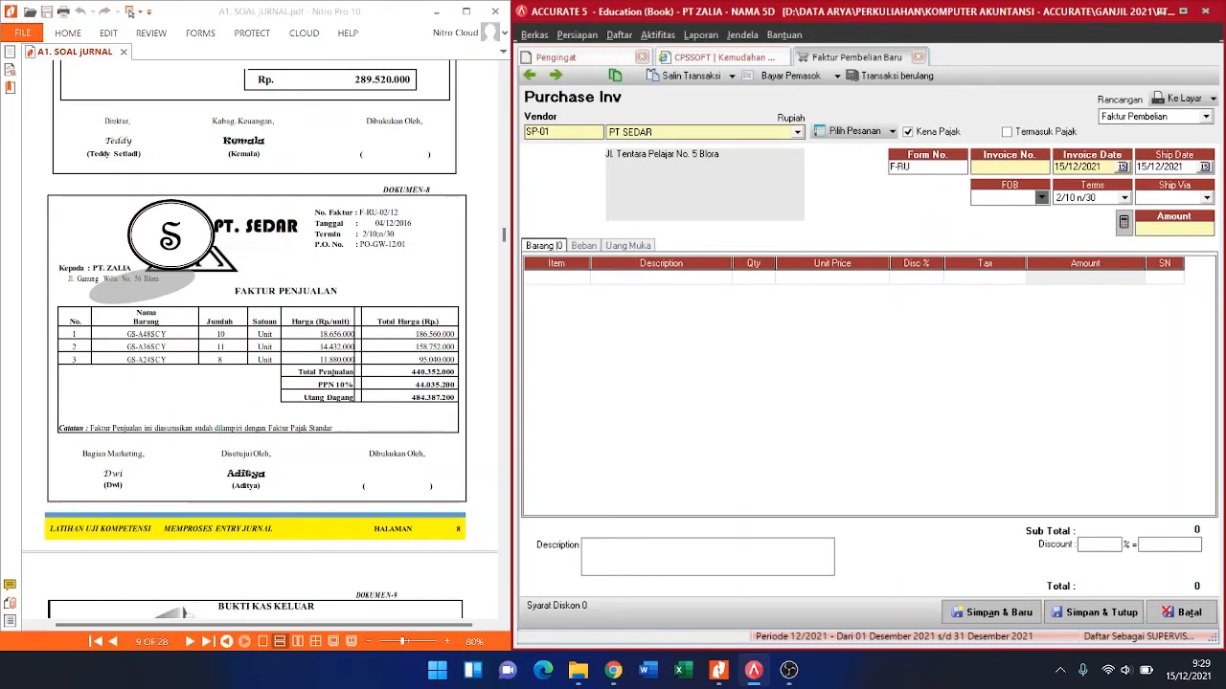
type("-02/12")
key("Tab")
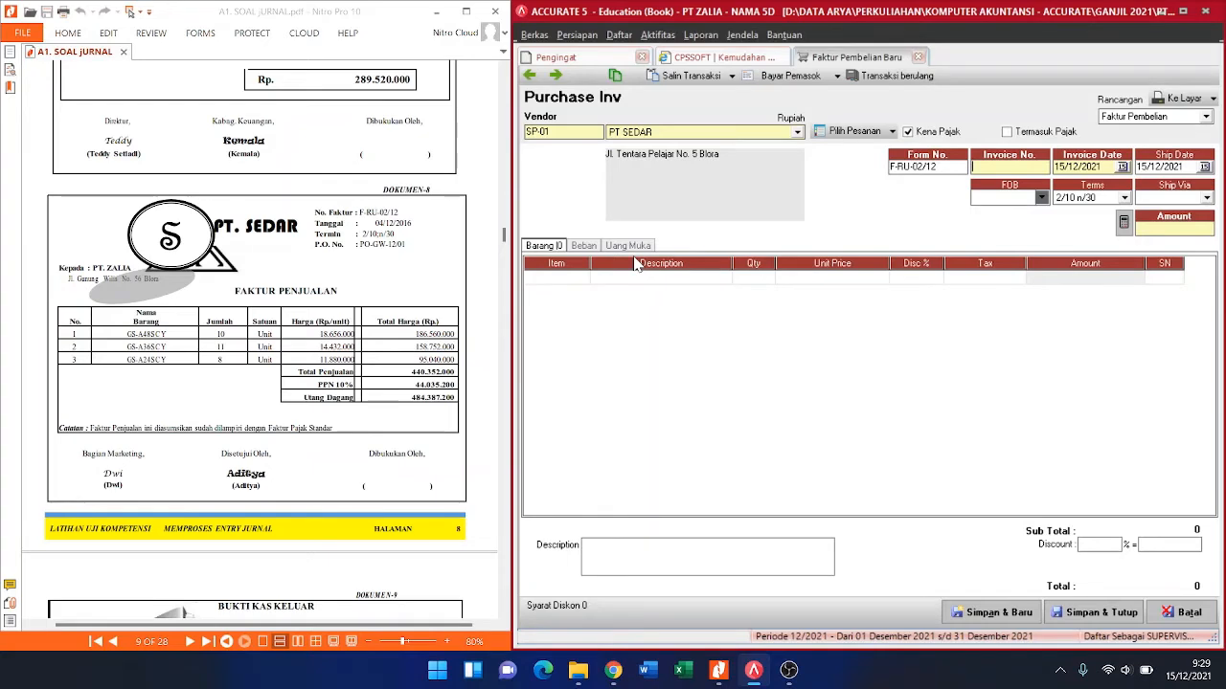
type("F-RU-02/12")
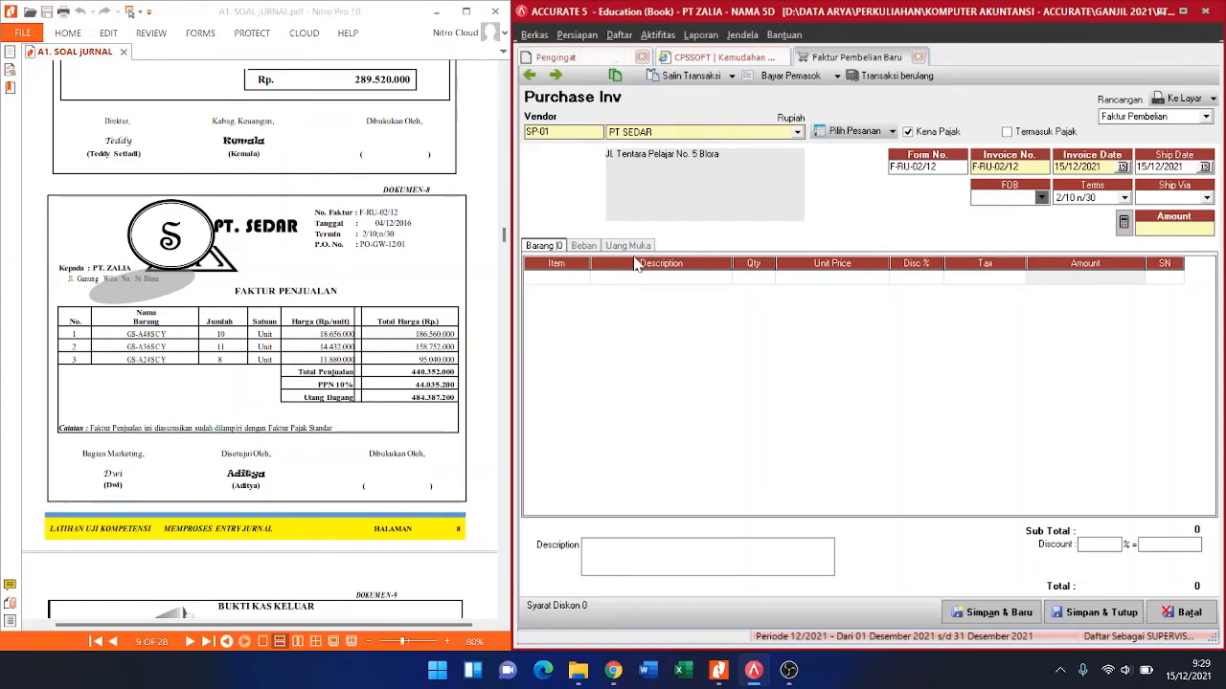
Step: Set the purchase invoice's invoice date and ship date to 04/12/2016, leaving FOB, terms and ship via as they are
left_click(1084, 171)
key("Tab")
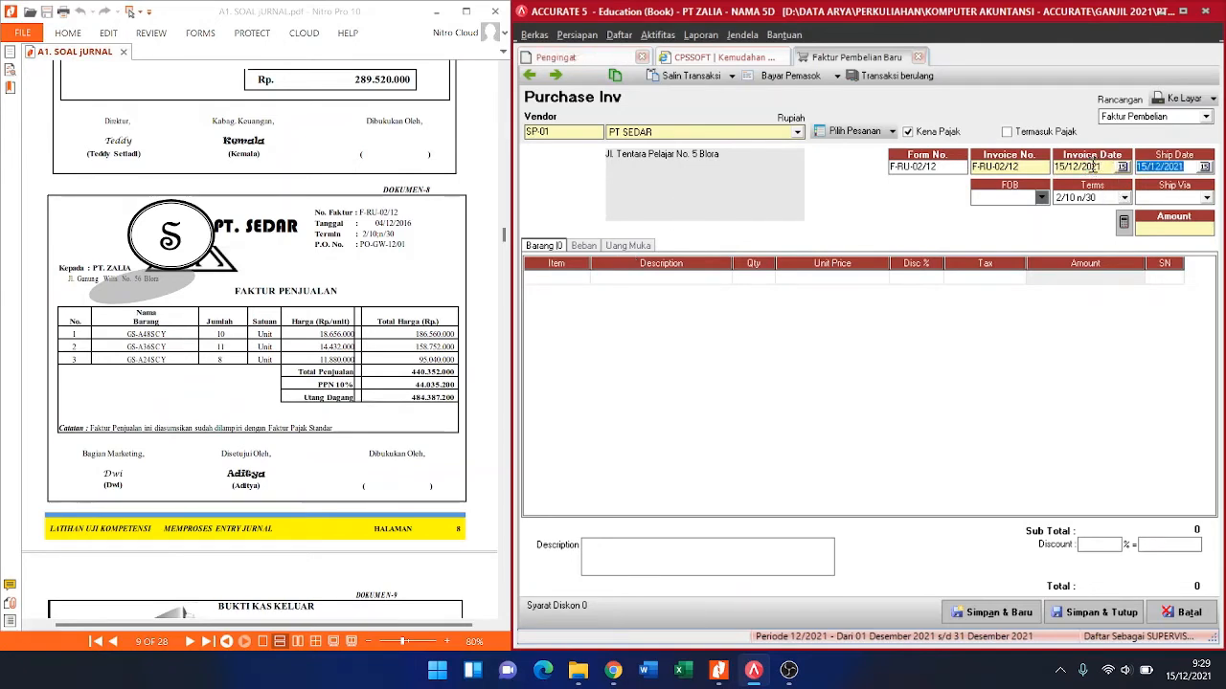
key("shift+Tab")
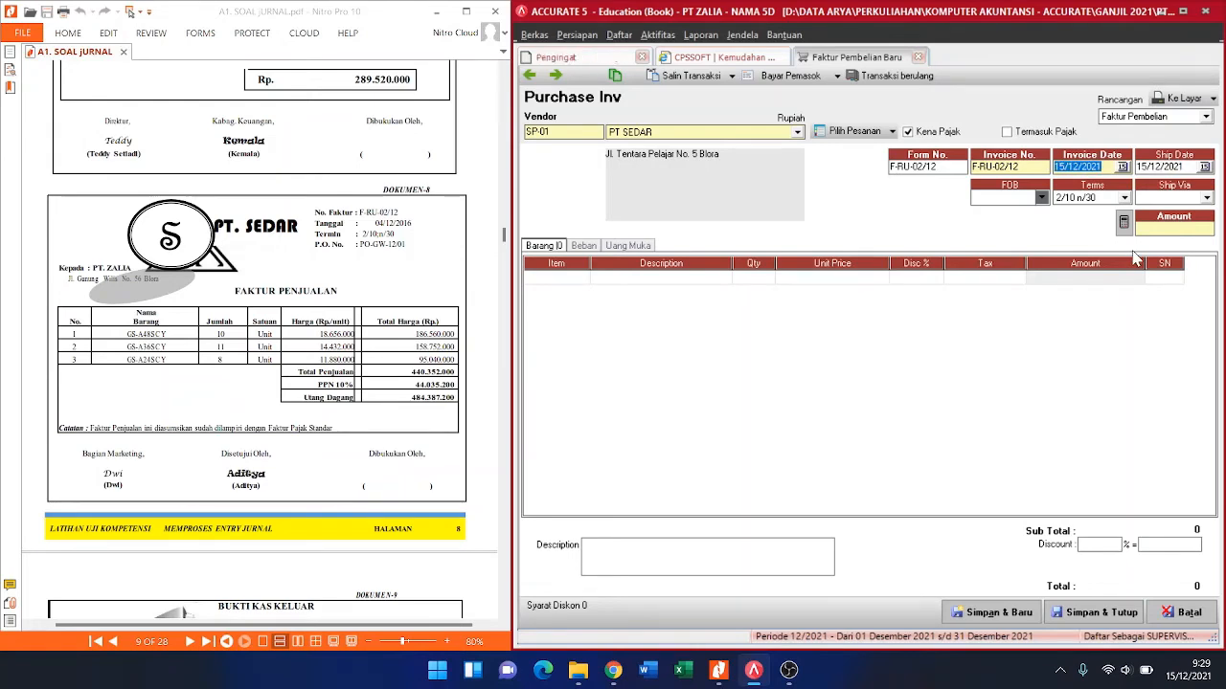
type("04/12/2016")
key("Tab")
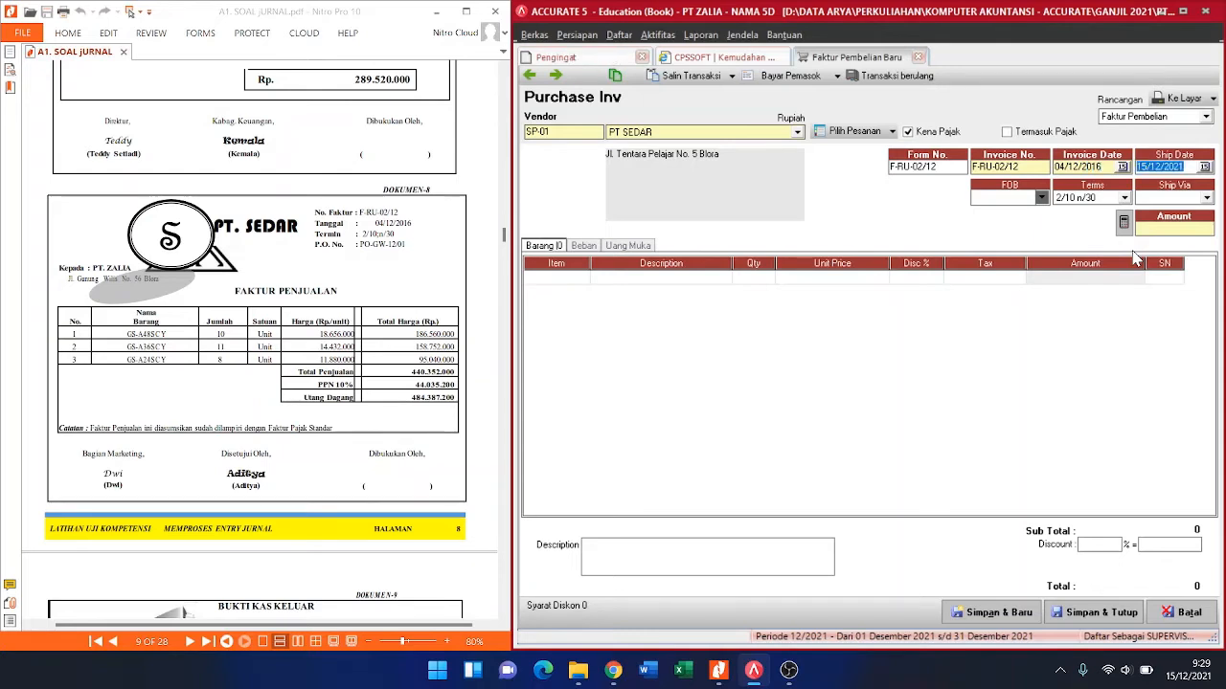
type("04/12/2016")
key("Tab")
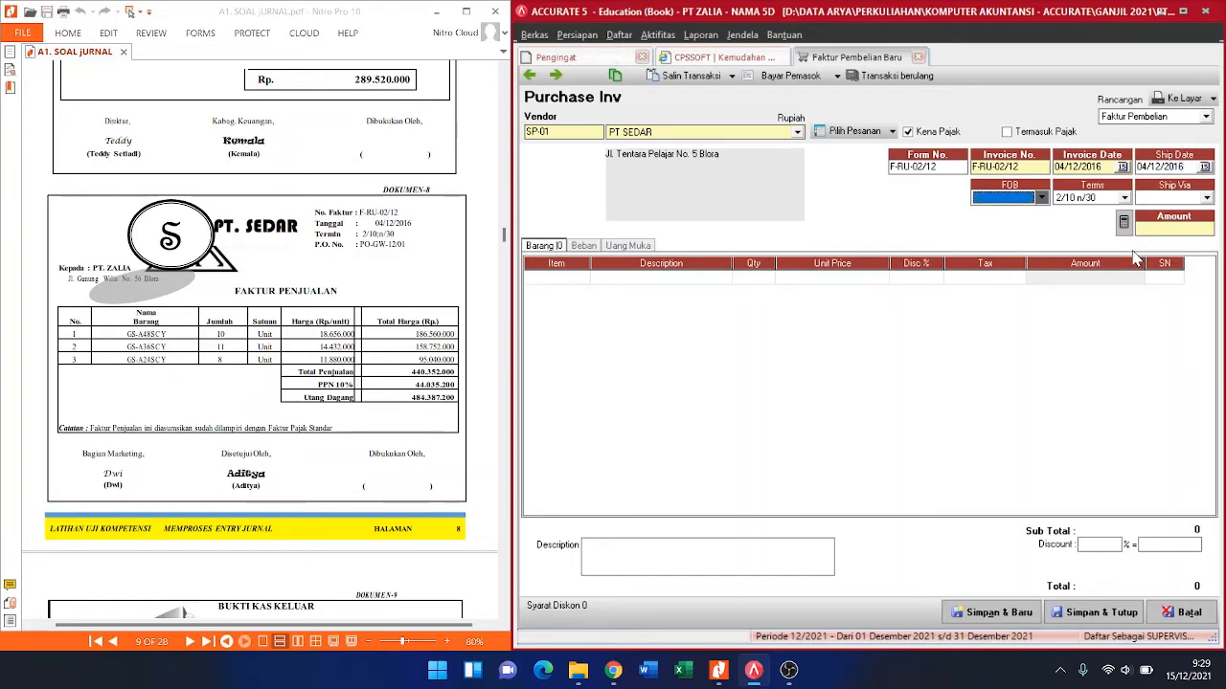
key("Tab")
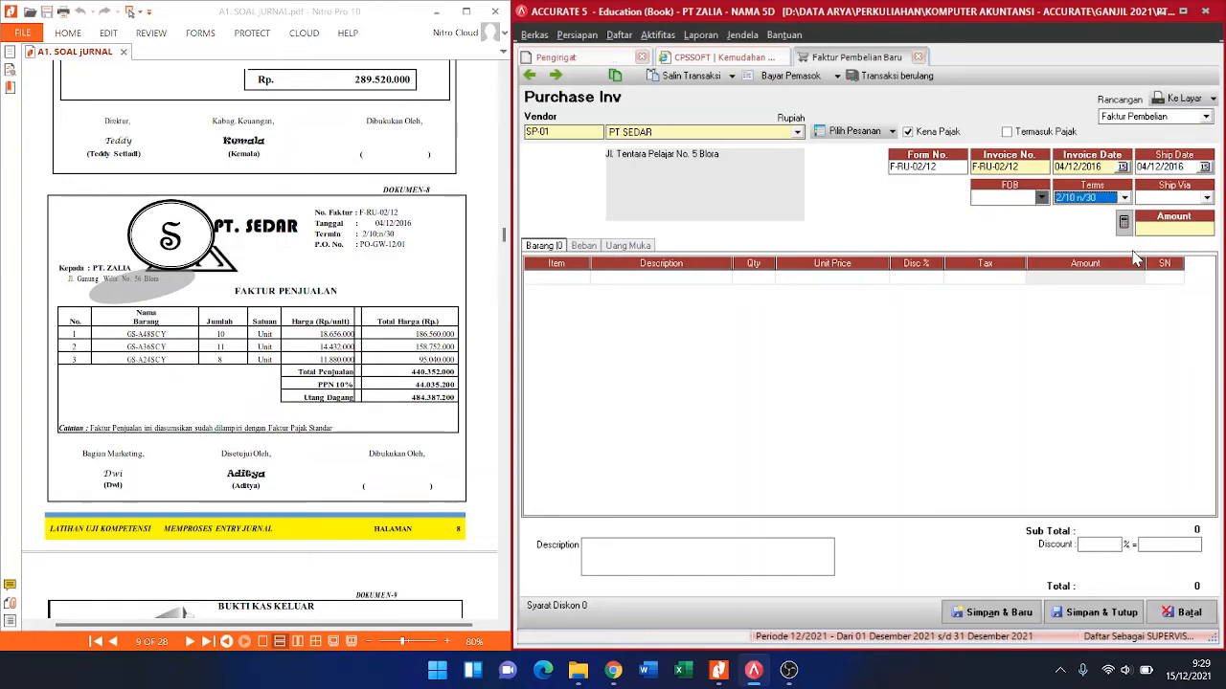
key("Tab")
key("Tab")
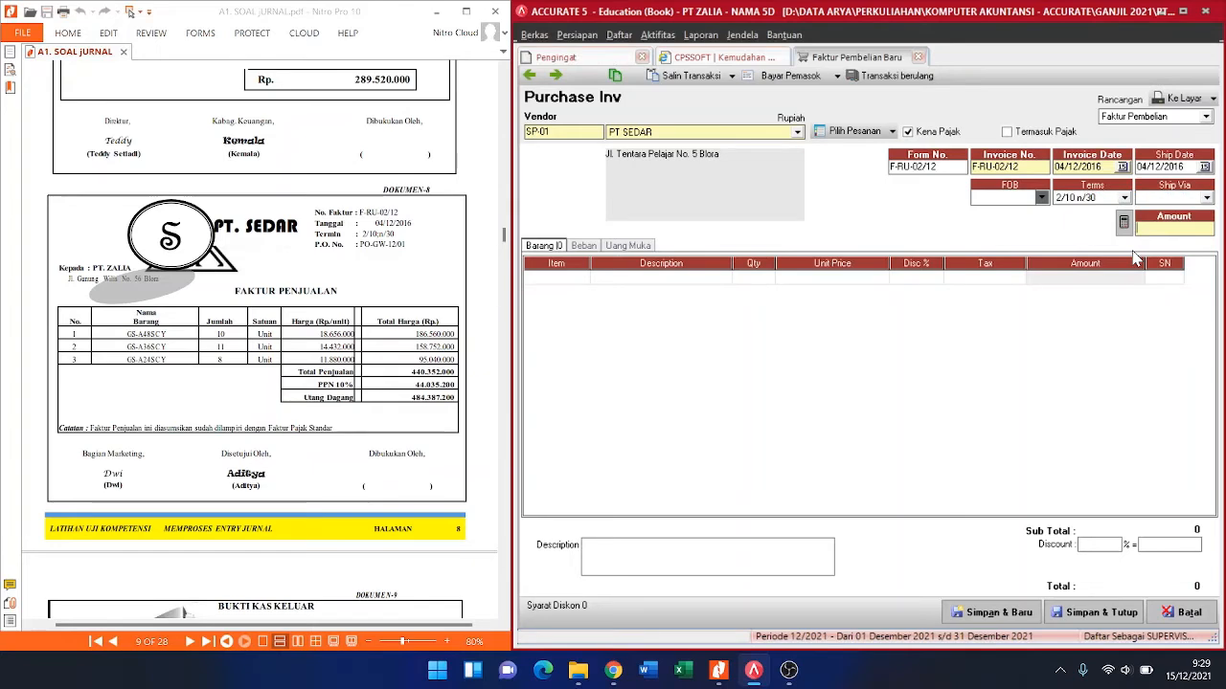
Step: Add item GS-A48SCY to the purchase invoice with quantity 10, unit price Rp 18.656.000 and tax code T
left_click(581, 278)
left_click(582, 279)
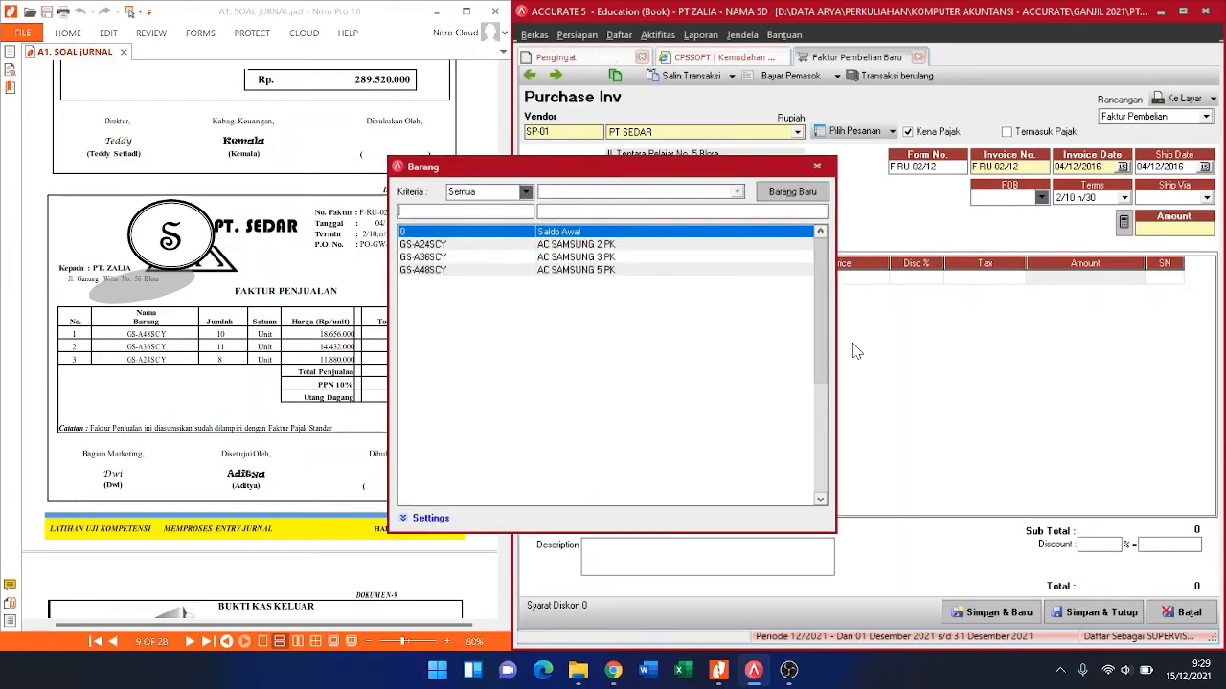
double_click(447, 276)
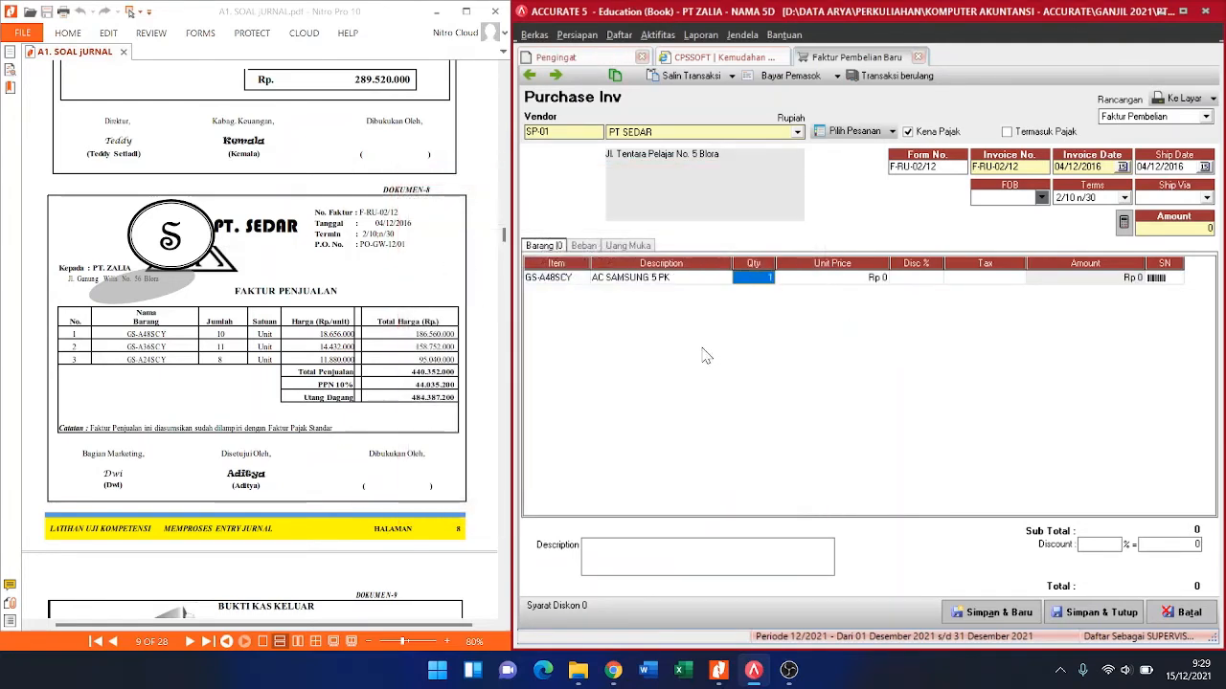
type("10")
key("Tab")
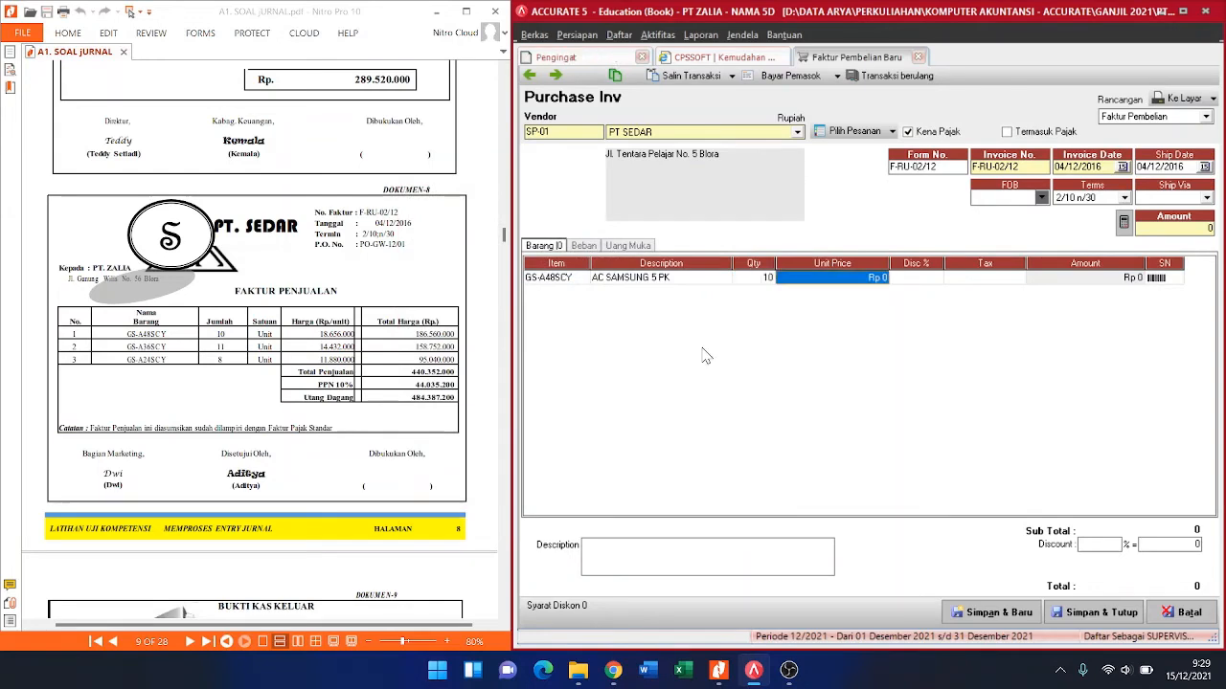
type("18")
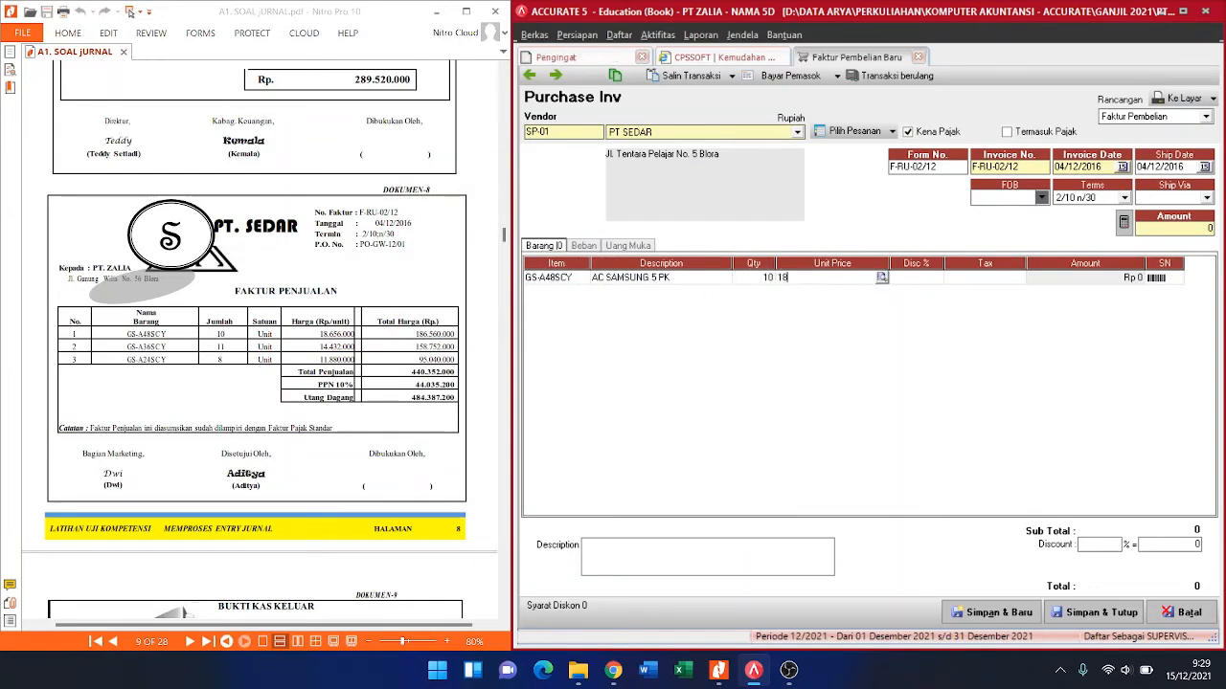
type("656000")
key("Tab")
key("Tab")
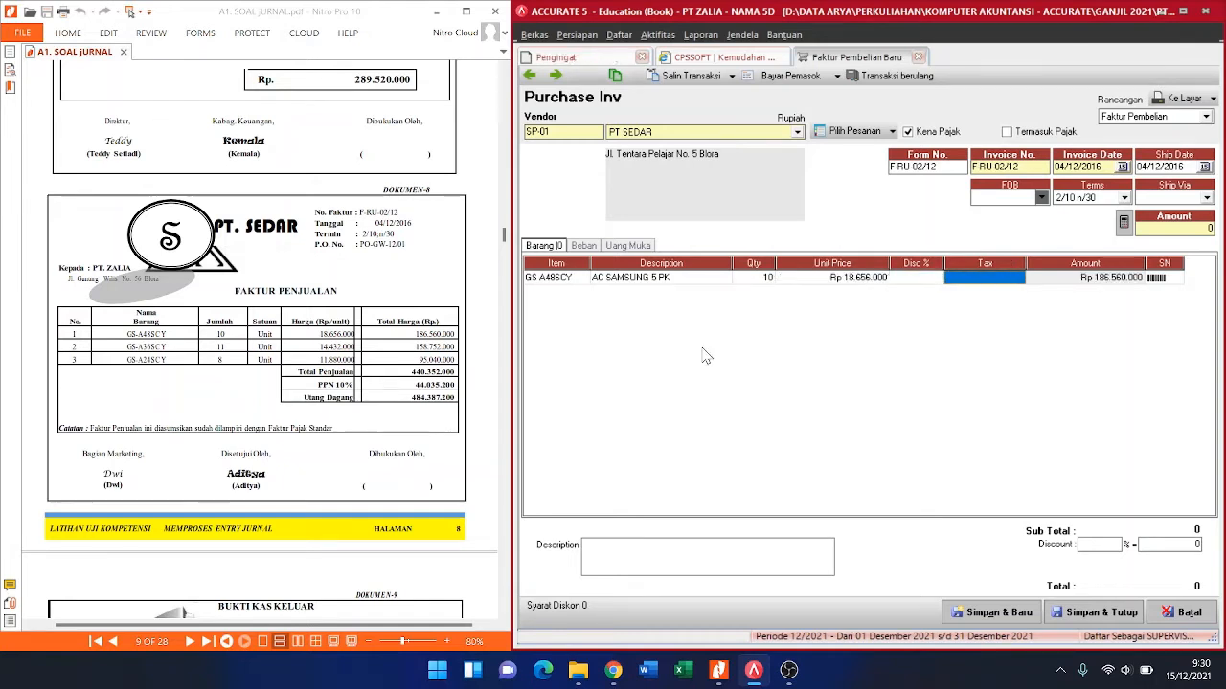
type("T")
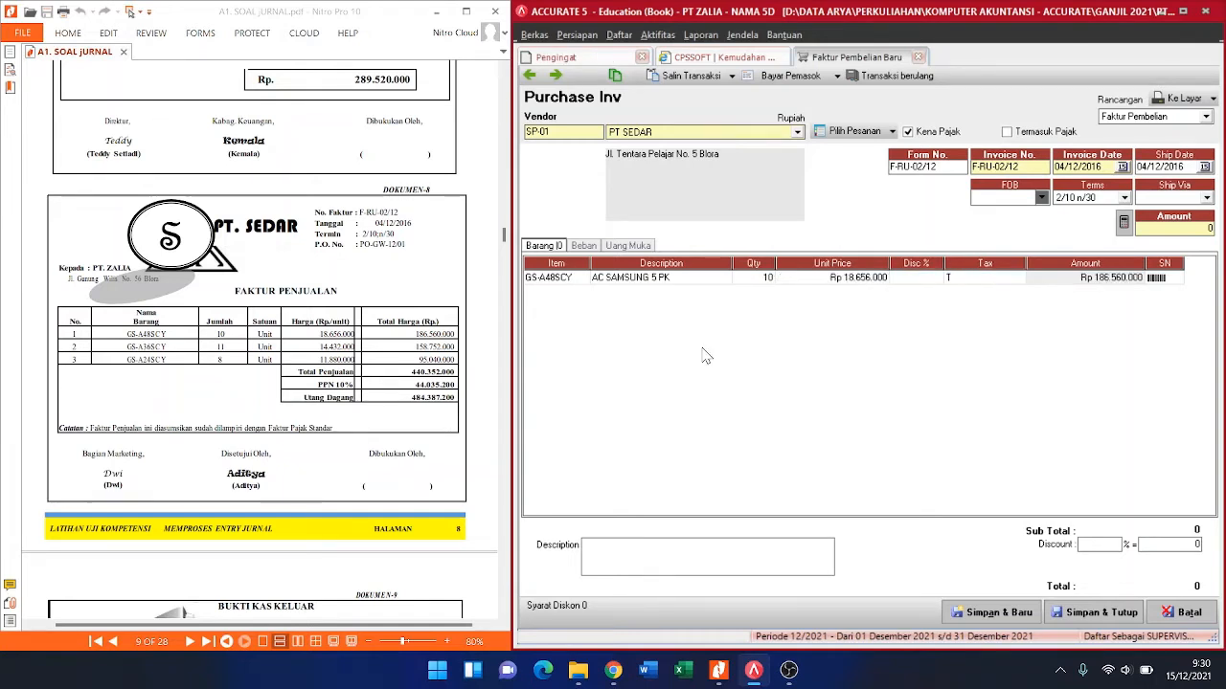
key("Tab")
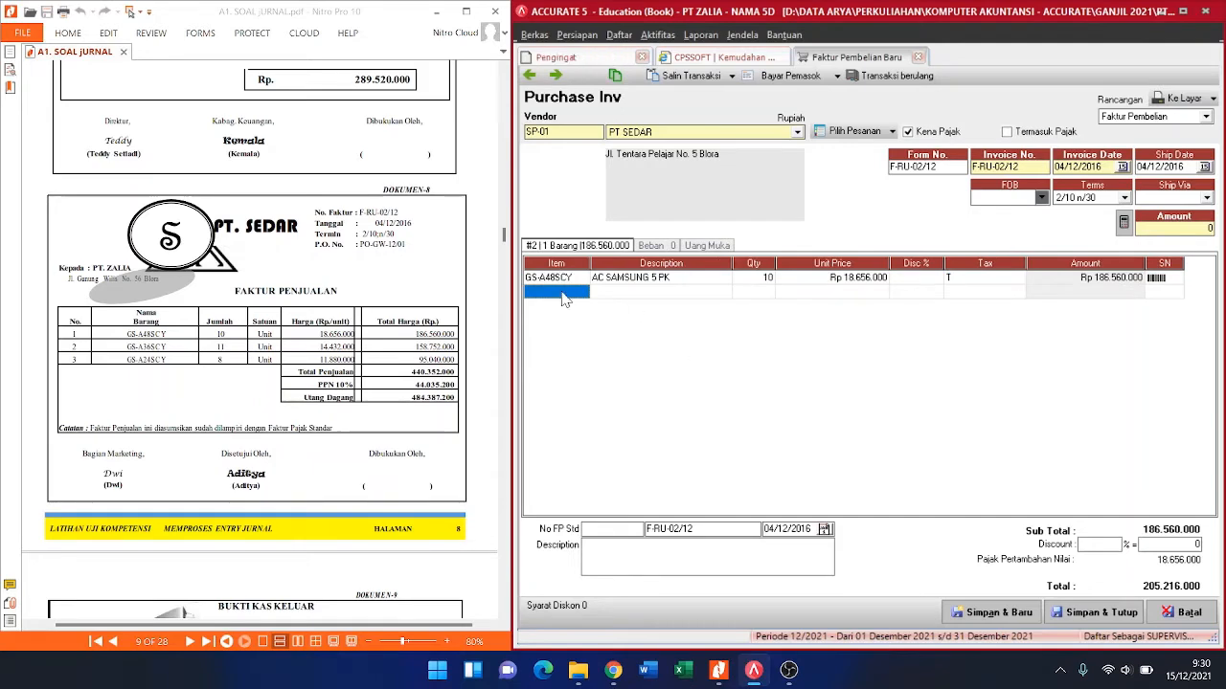
Step: Add item GS-A36SCY as the second invoice line with quantity 11, unit price Rp 14.432.000 and tax code T
left_click(567, 291)
left_click(580, 291)
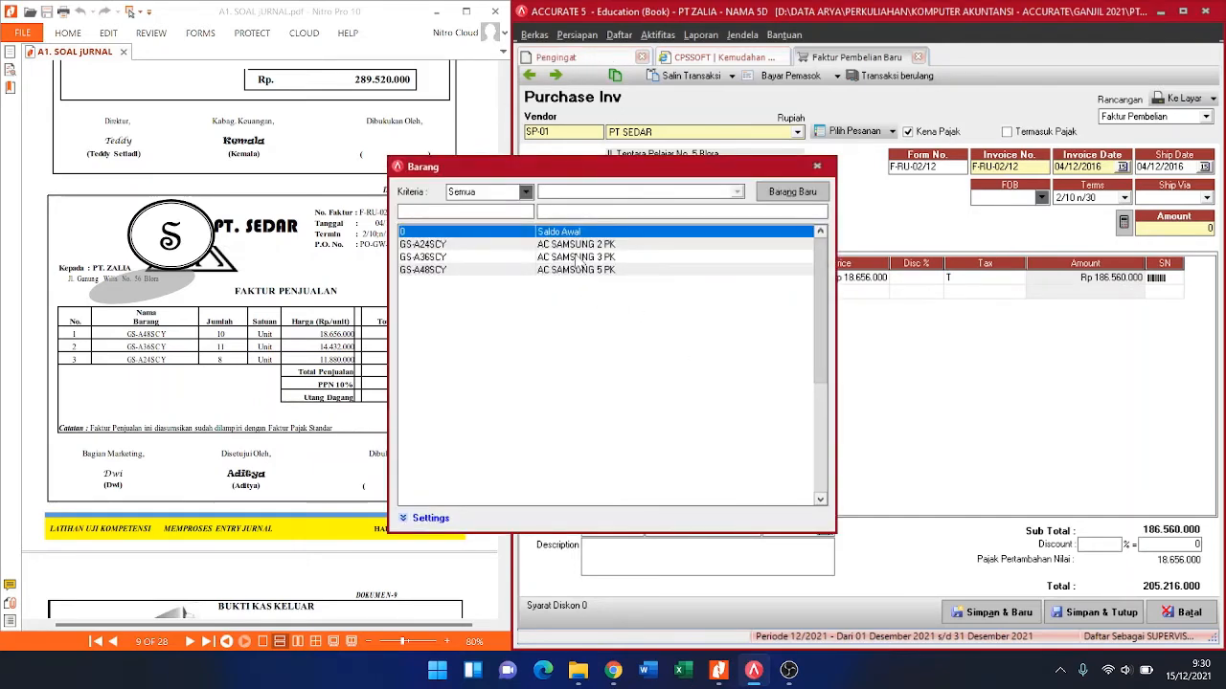
key("Down")
key("Return")
key("Tab")
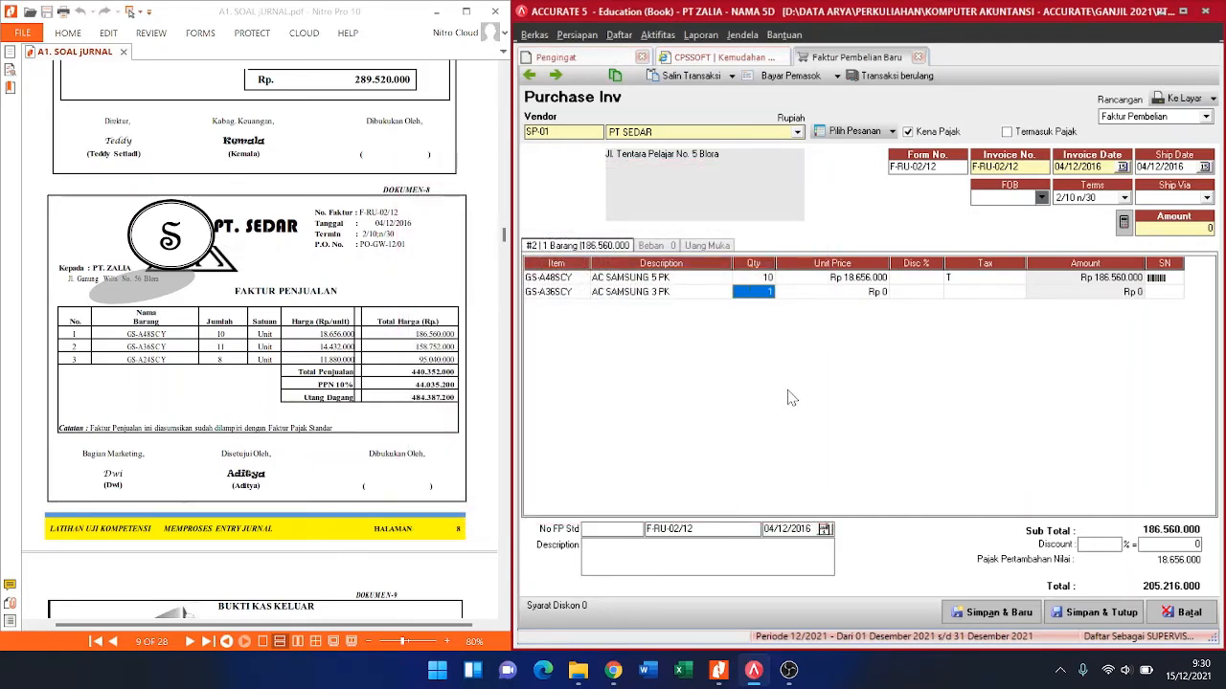
type("11")
key("Tab")
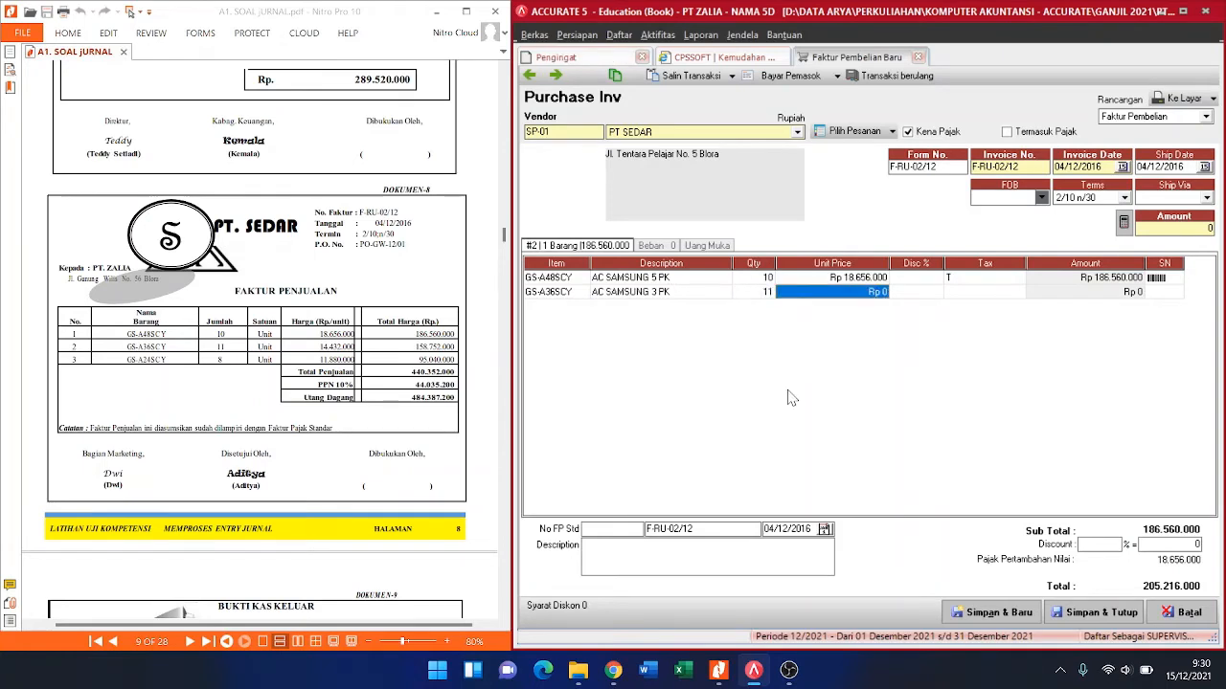
type("14.43")
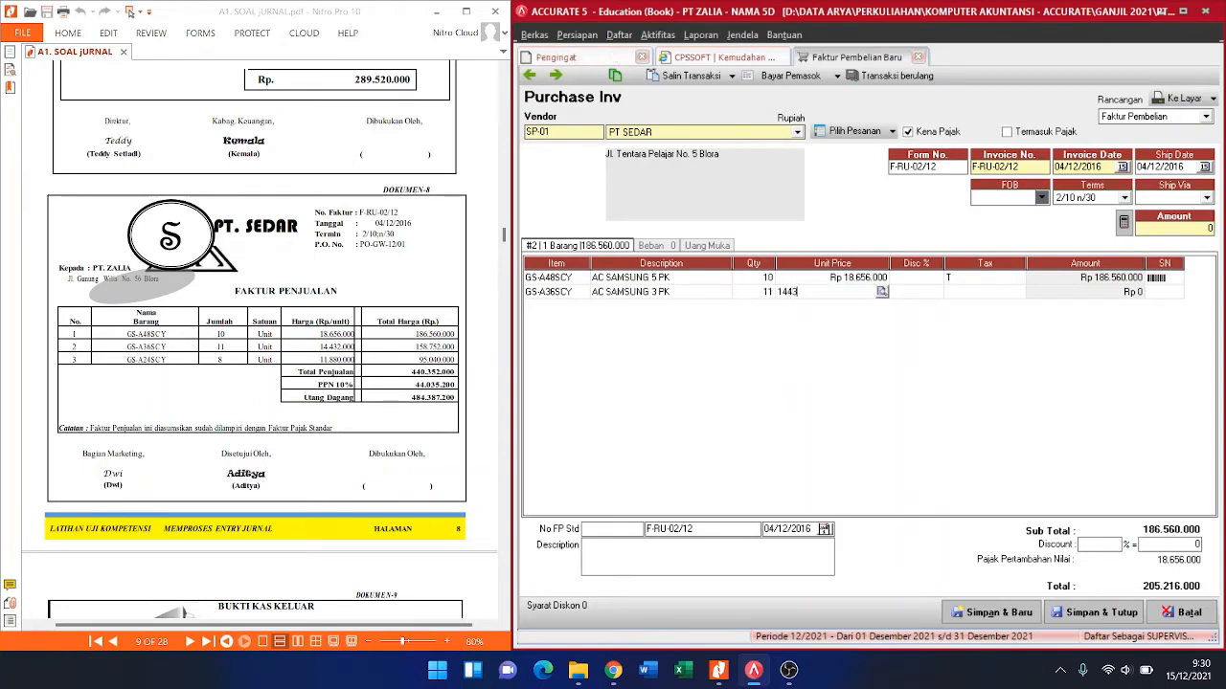
type("2.000")
key("Tab")
key("Tab")
key("Tab")
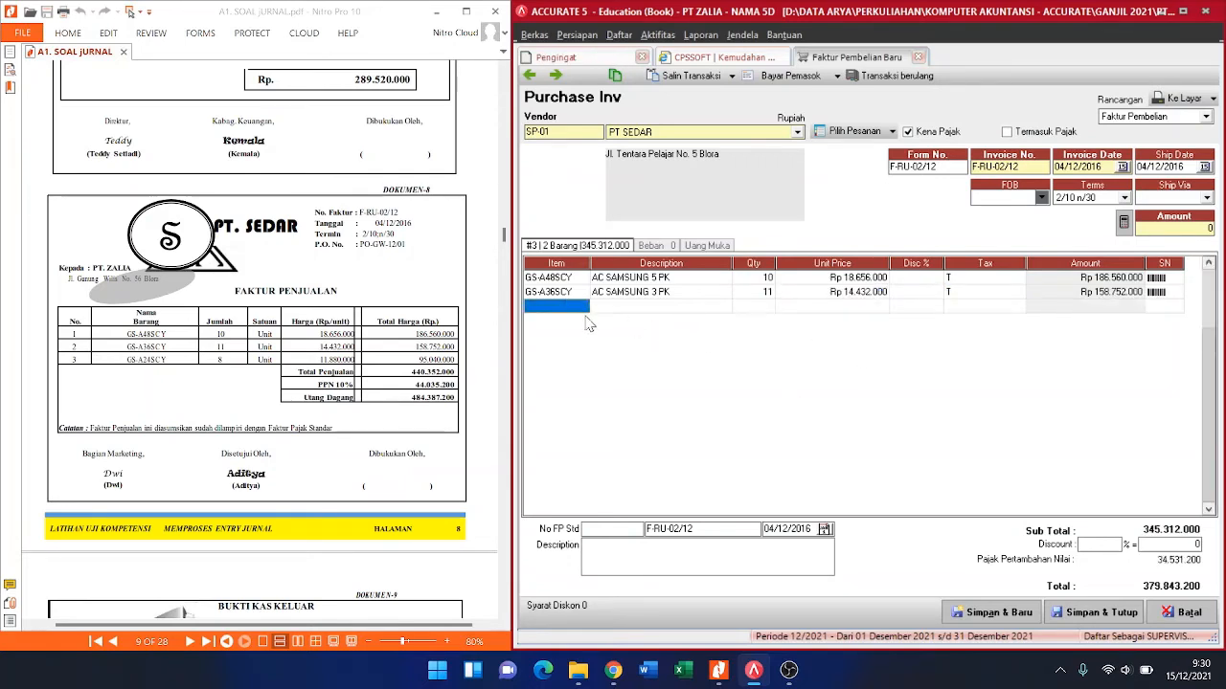
Step: Add item GS-A24SCY as the third invoice line with quantity 8, unit price Rp 11.880.000 and tax code T
left_click(584, 306)
left_click(582, 306)
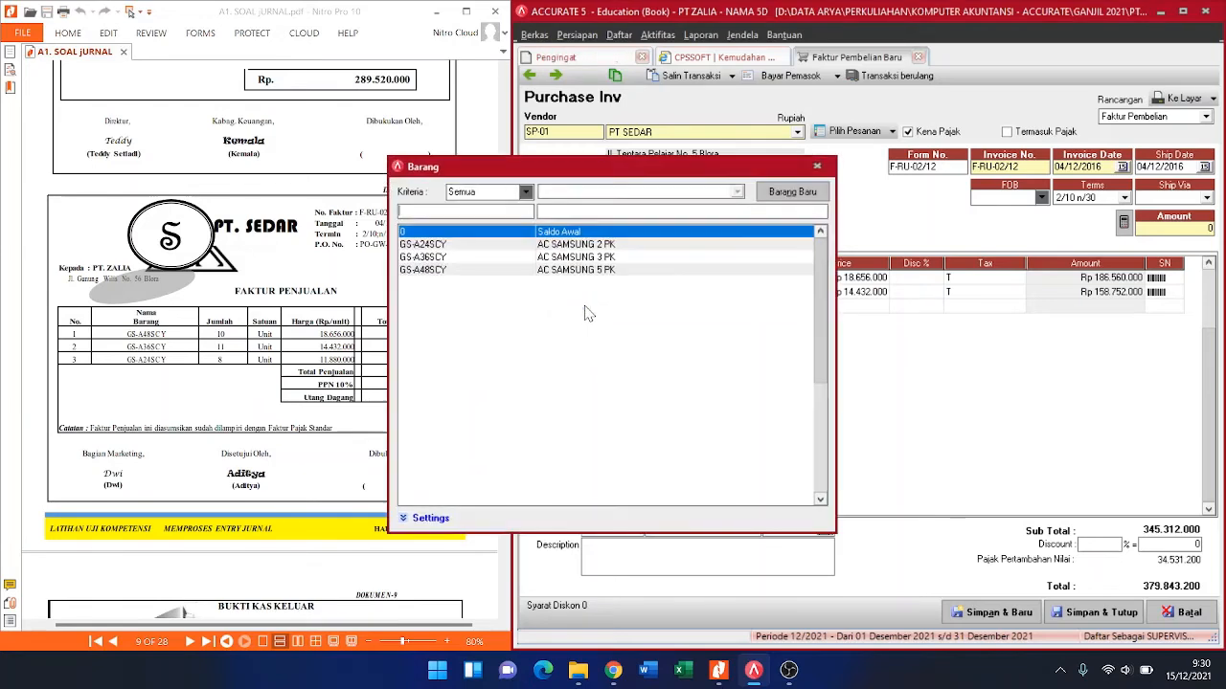
double_click(606, 247)
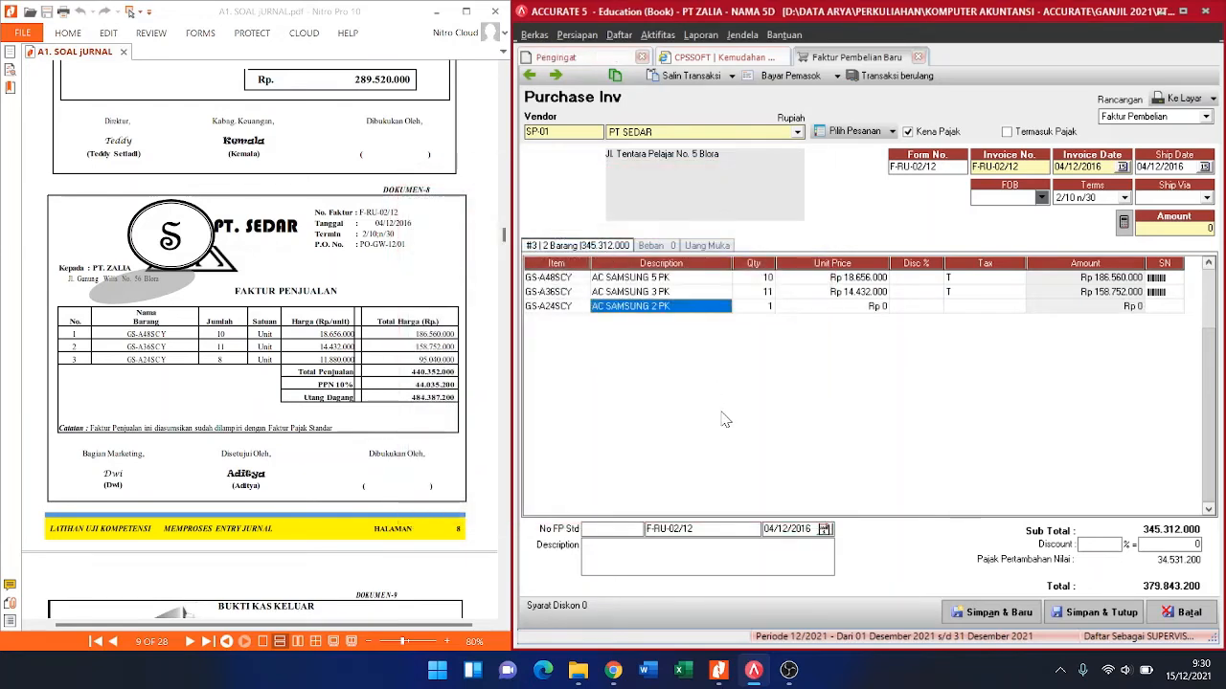
key("Tab")
type("8")
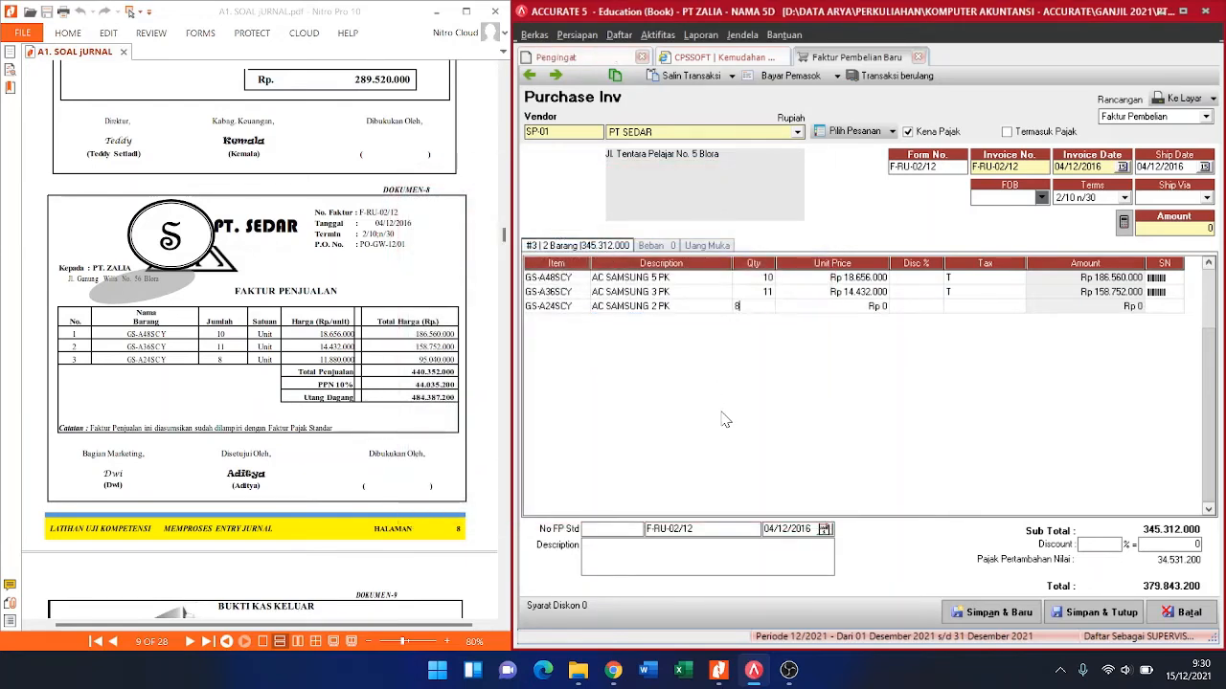
key("Tab")
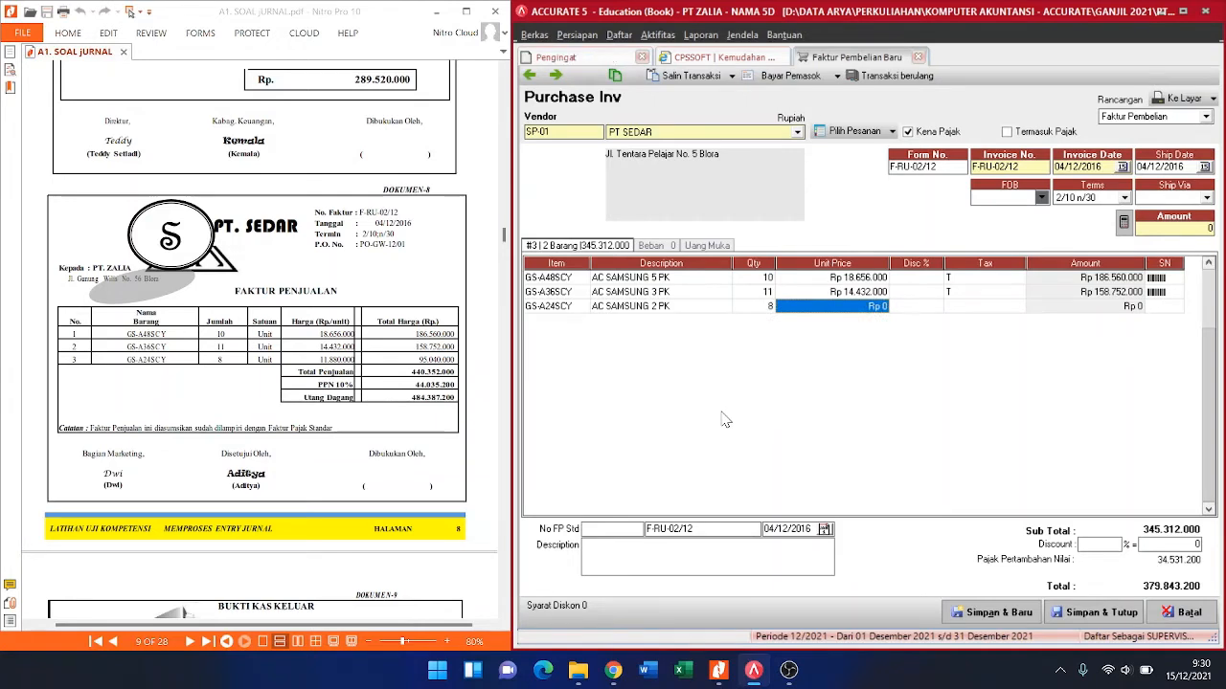
type("11880")
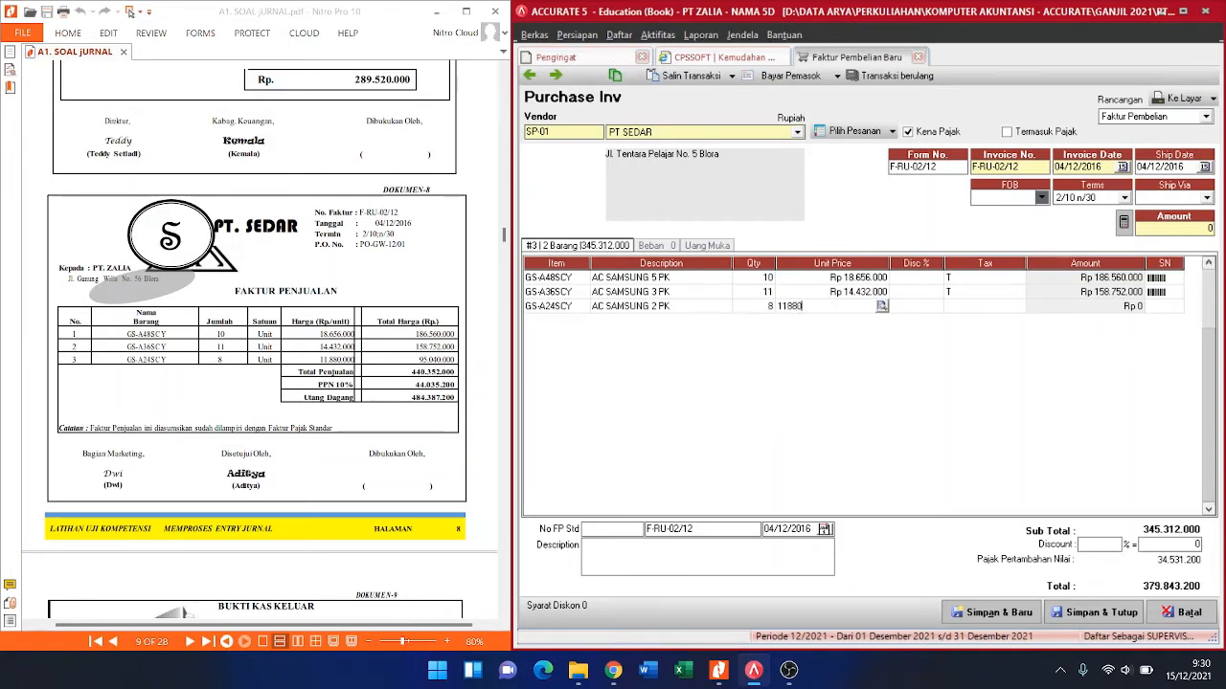
type("0")
key("Return")
key("Return")
key("Return")
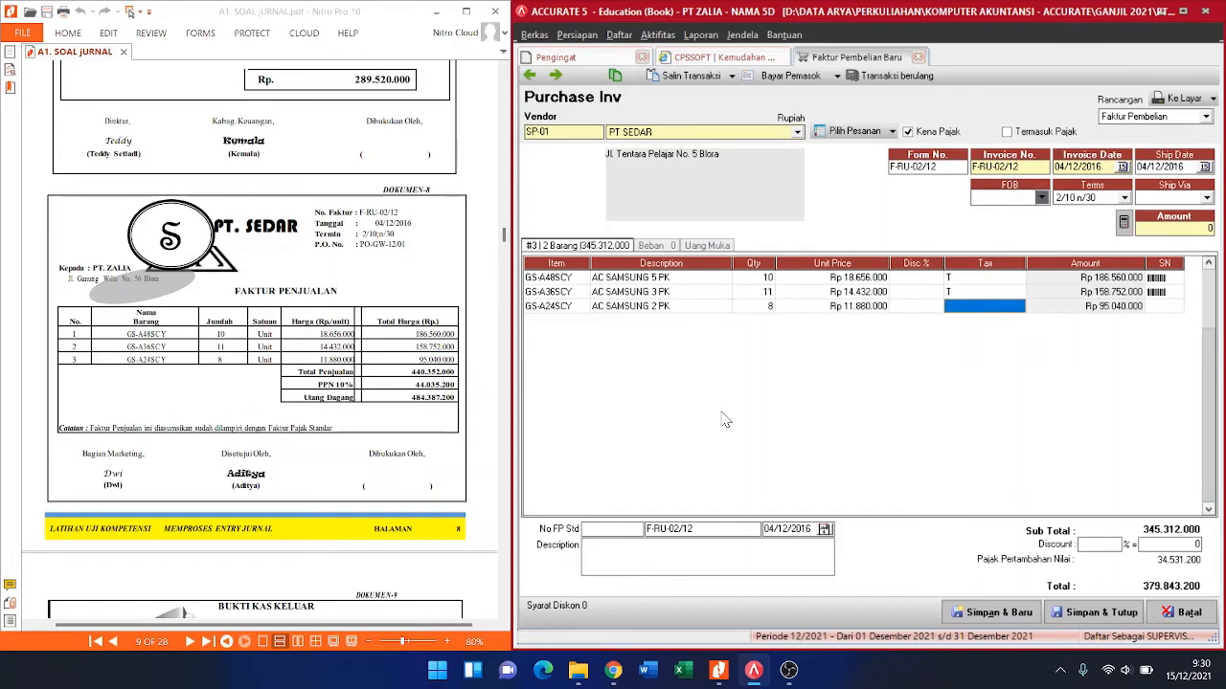
key("Up")
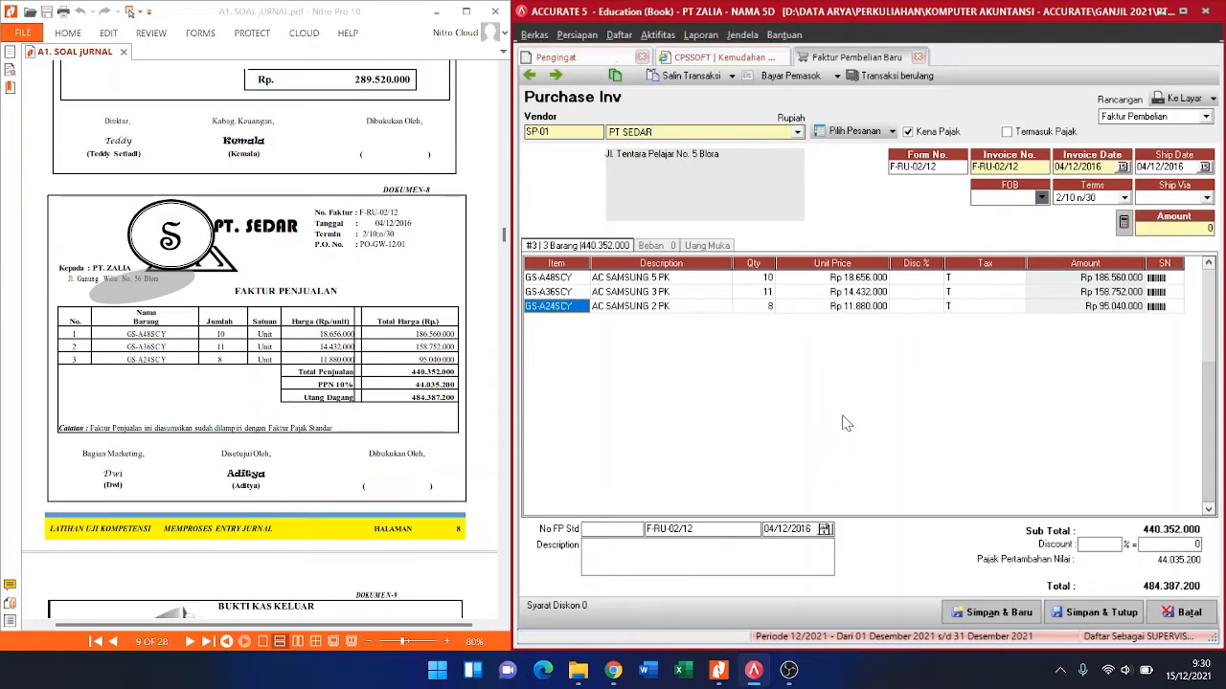
Step: Save and close the purchase invoice, and bring up Dokumen-9, the PT Warkom Mustika cash payment voucher, in the source PDF
left_click(1106, 616)
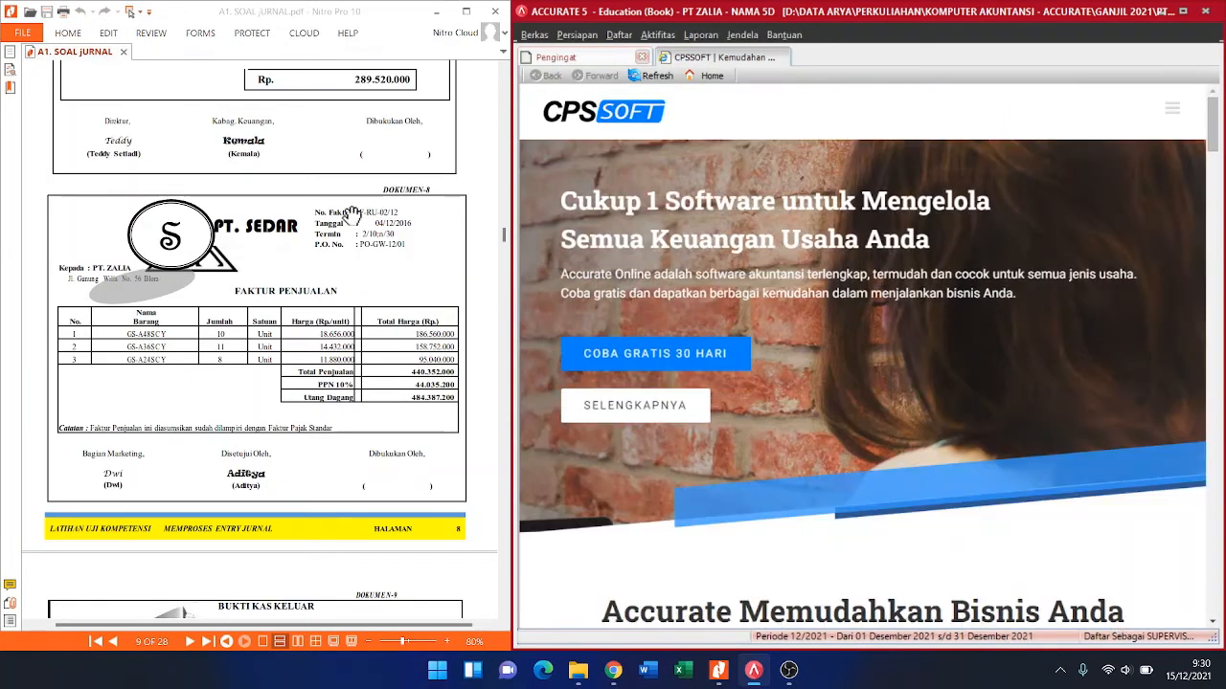
scroll(461, 211, "down", 3)
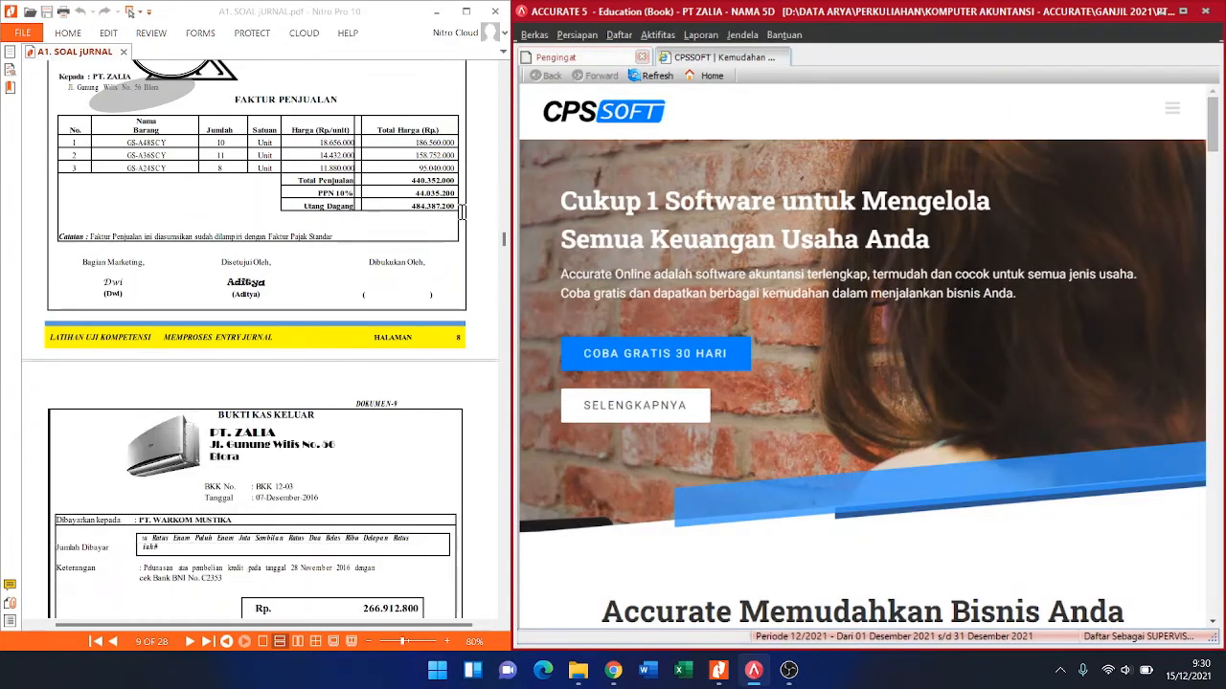
scroll(460, 211, "down", 4)
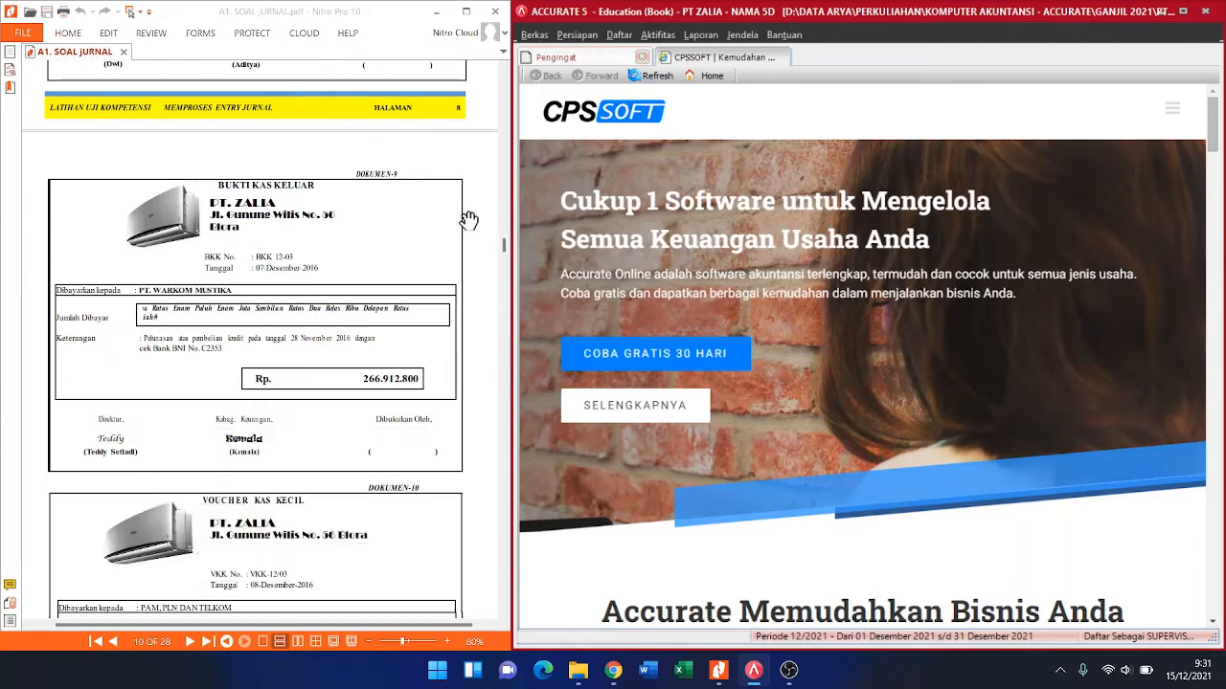
scroll(468, 220, "down", 1)
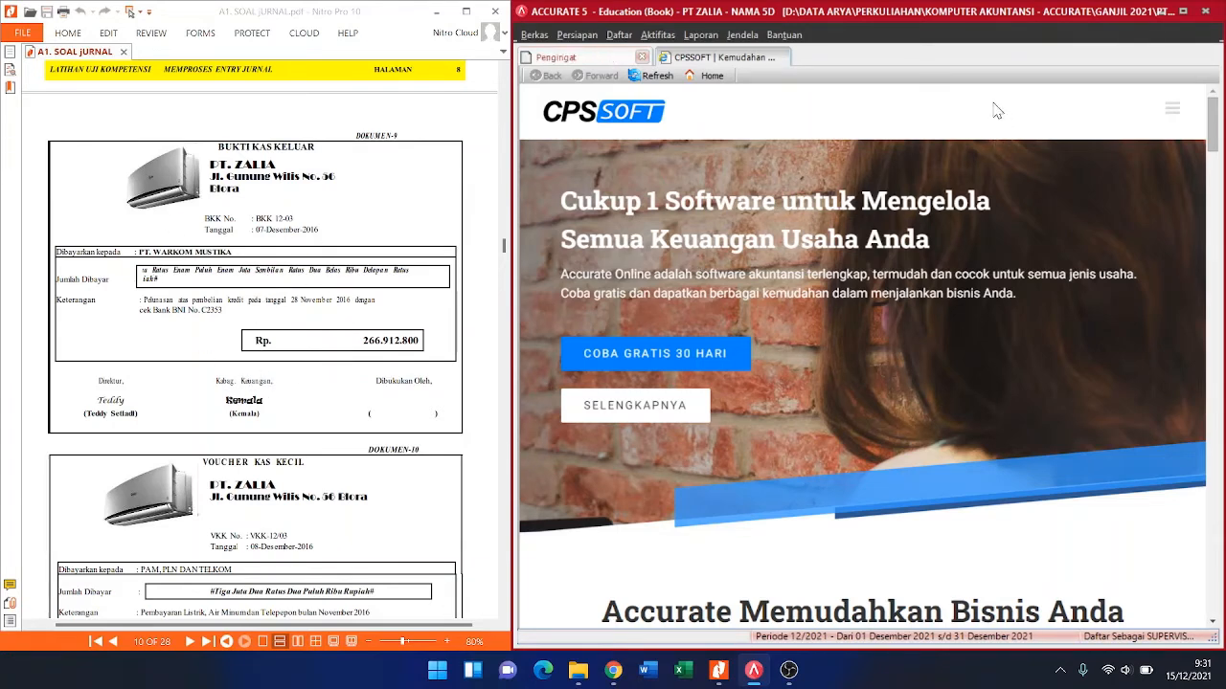
Step: Start a new purchase payment and choose PT WARKOM MUSTIKA as the vendor
left_click(657, 39)
mouse_move(780, 122)
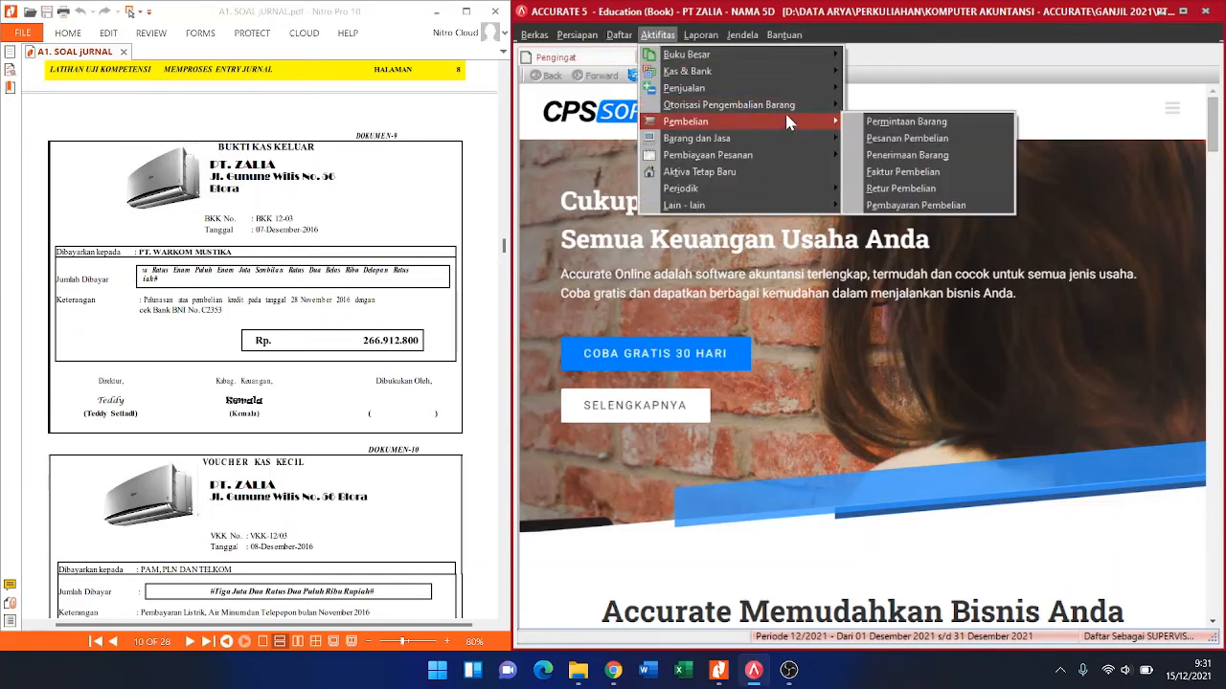
left_click(1000, 207)
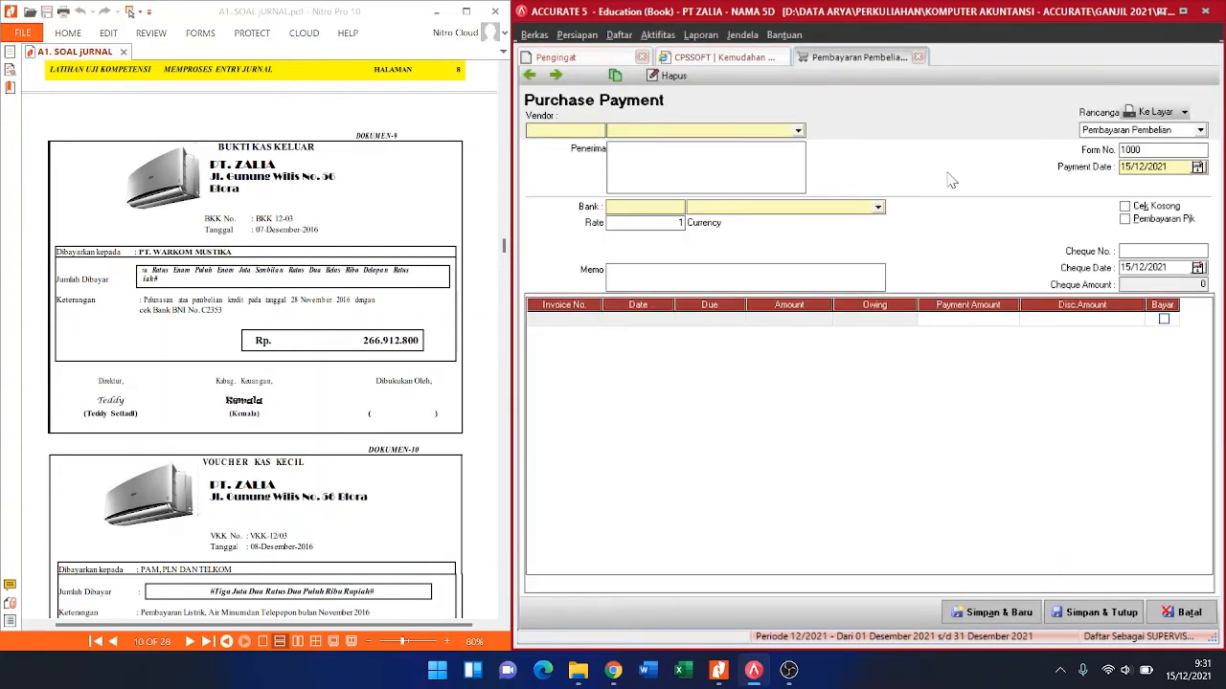
left_click(799, 131)
left_click(651, 161)
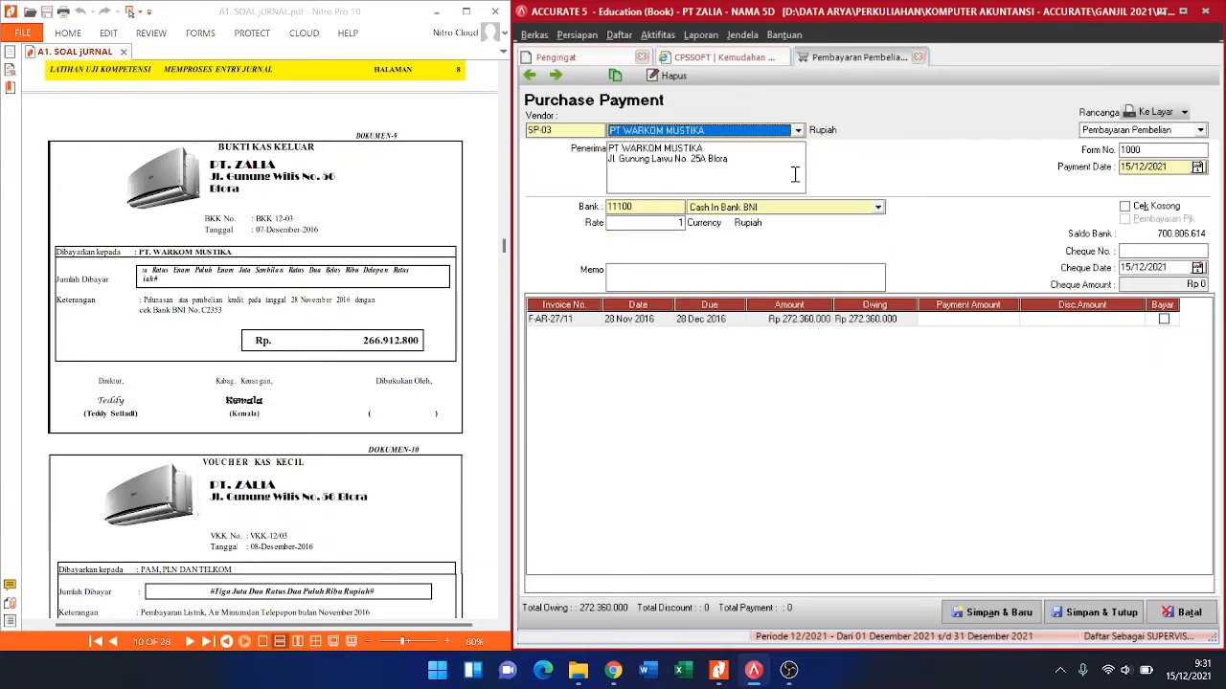
Step: Set the payment's form number to BKK12-03 and its payment date to 07/12/2016
left_click(1142, 151)
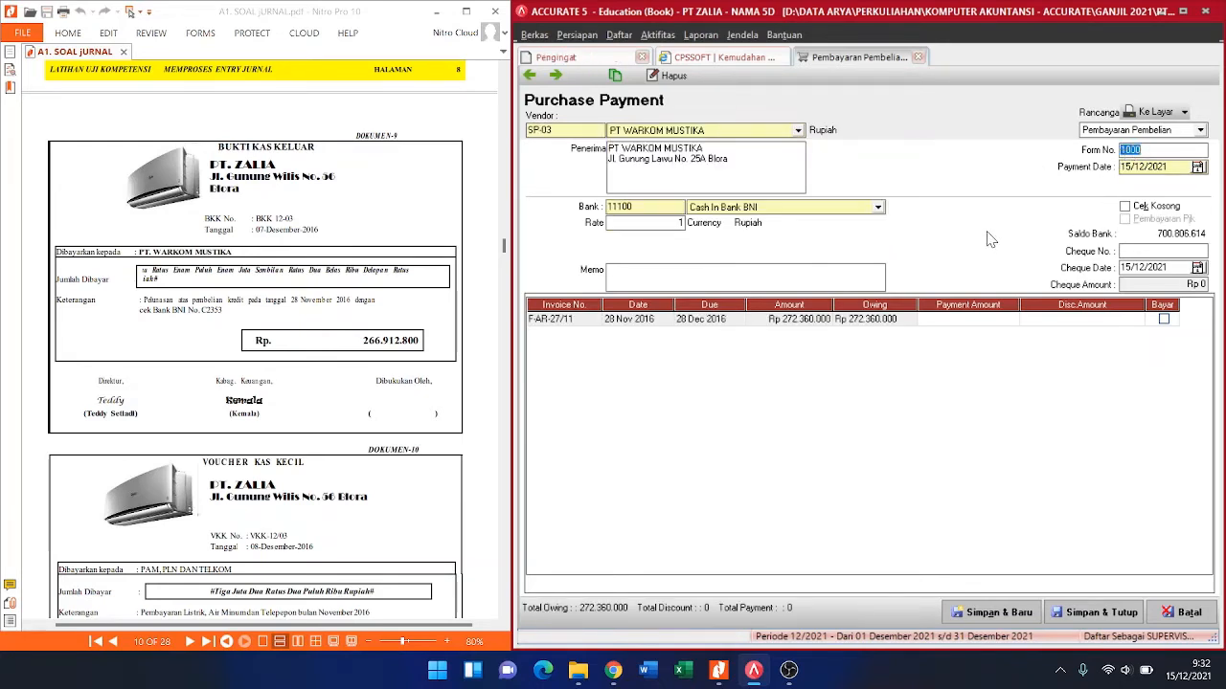
type("BKK12-03")
key("Tab")
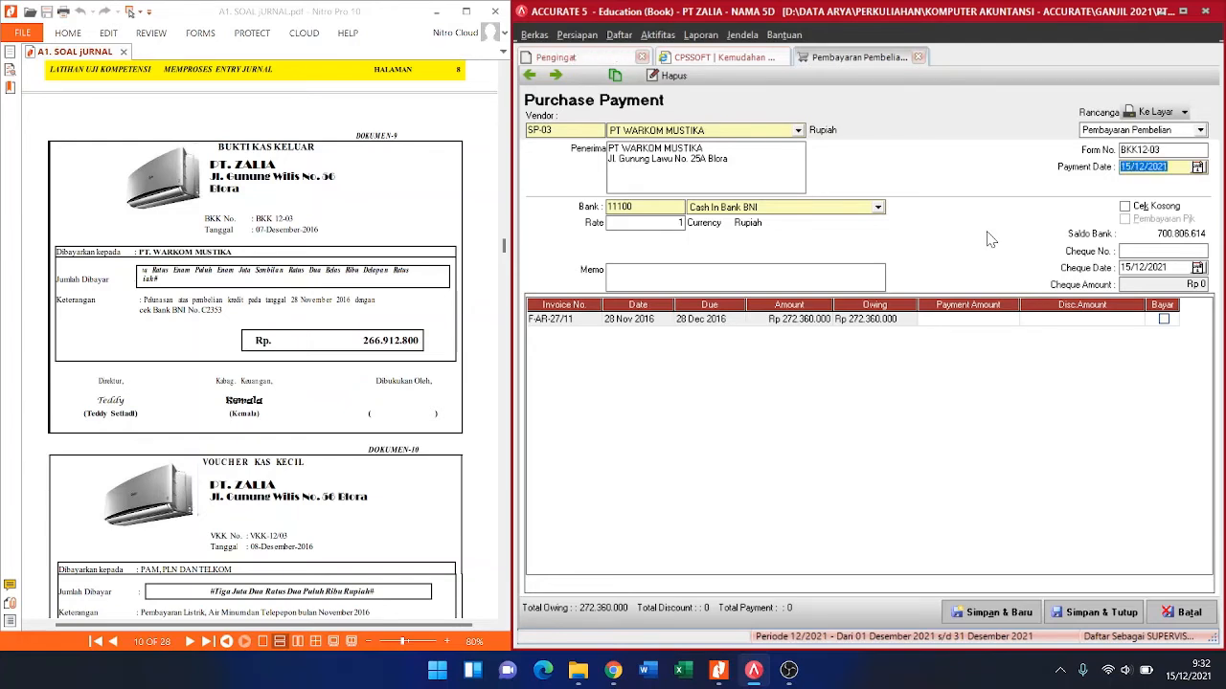
type("07/12/20")
key("Tab")
Step: Enter the payment memo "PELUNASAN ATAS PEMBELIAN TGL 28 NOV 2016"
left_click(835, 284)
type("PELUNASA")
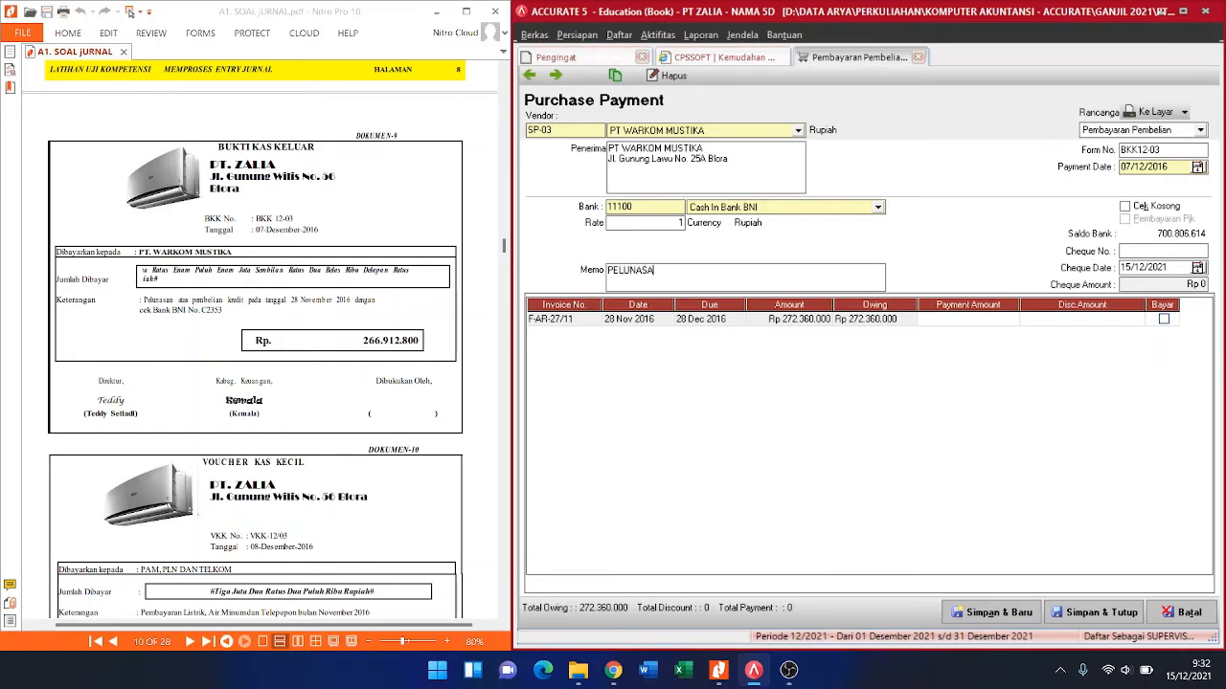
type("N ATAS PEMBELIAN TGL 28 NOV 2016")
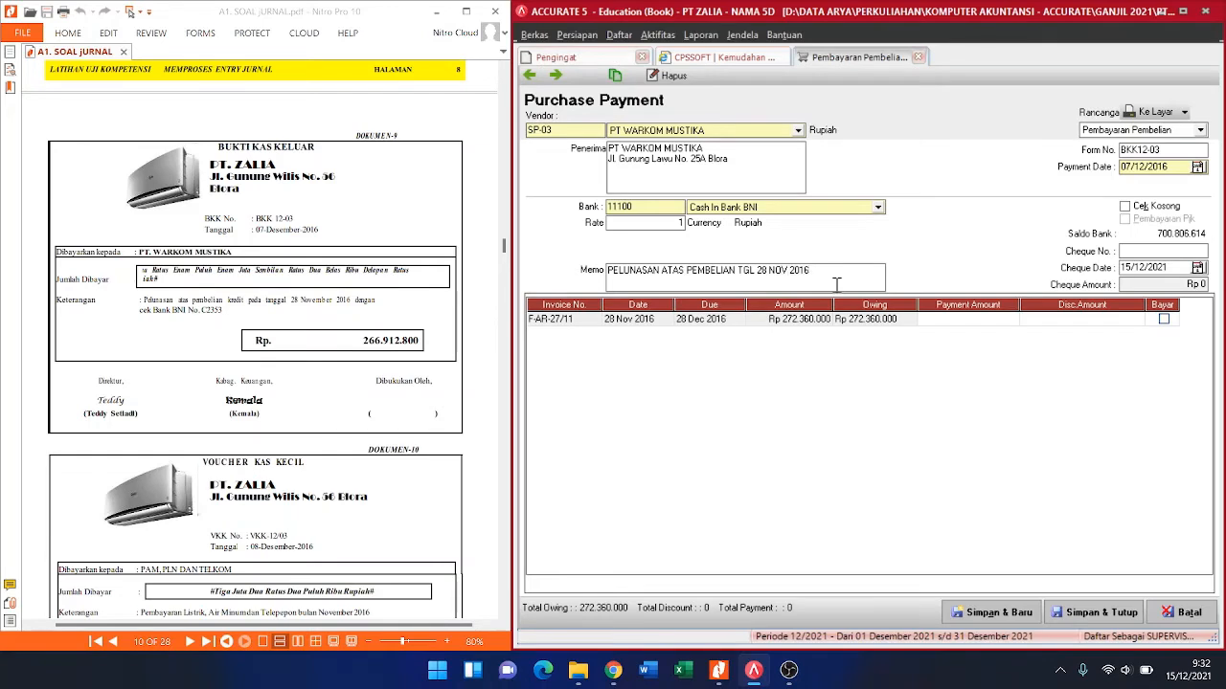
key("Tab")
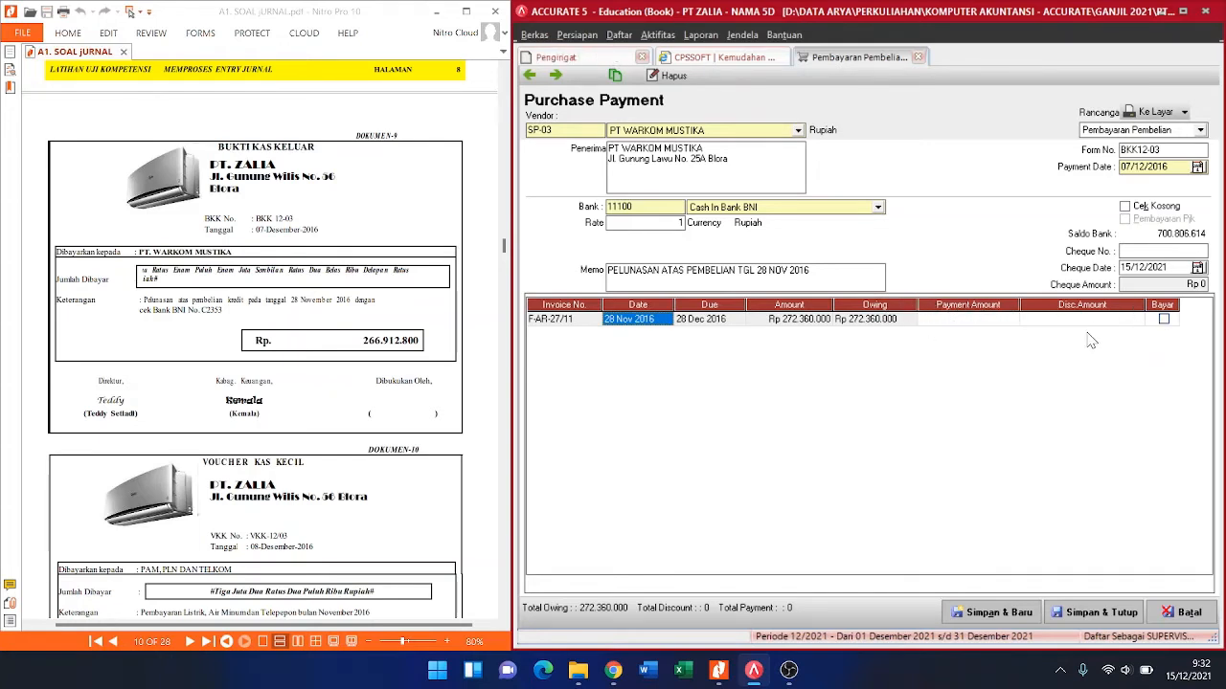
Step: Try to open the discount information for invoice F-AR-27/11 without marking the invoice for payment
left_click(966, 323)
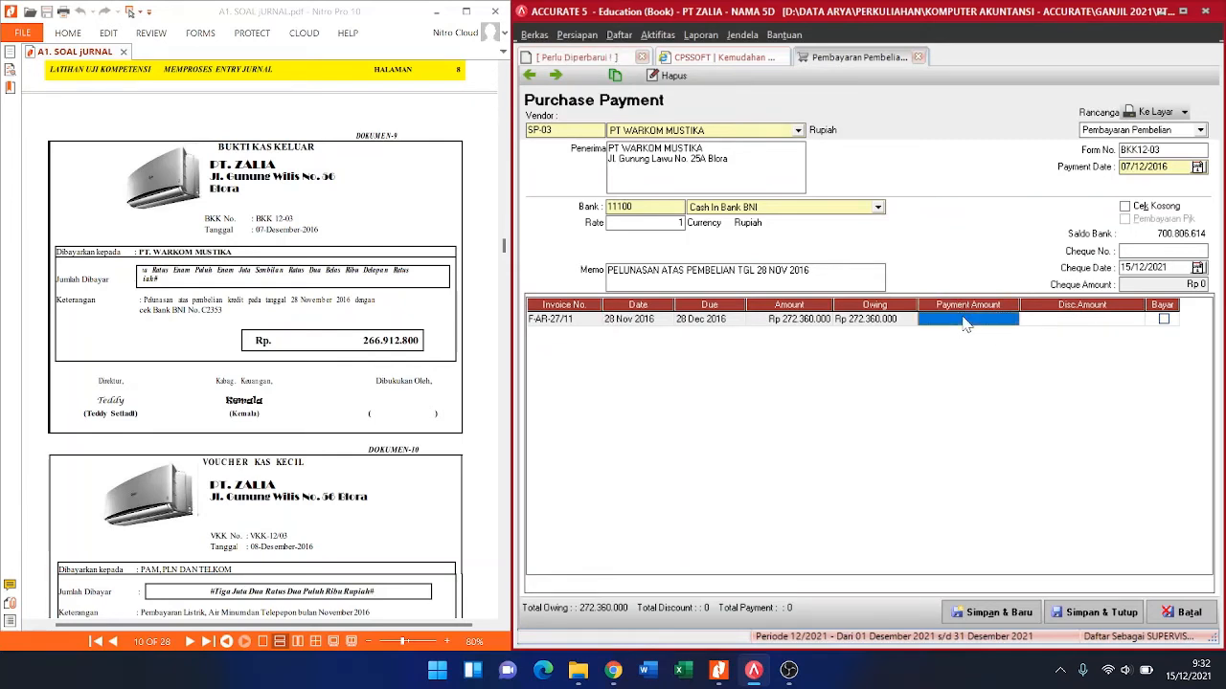
left_click(1100, 323)
left_click(1100, 326)
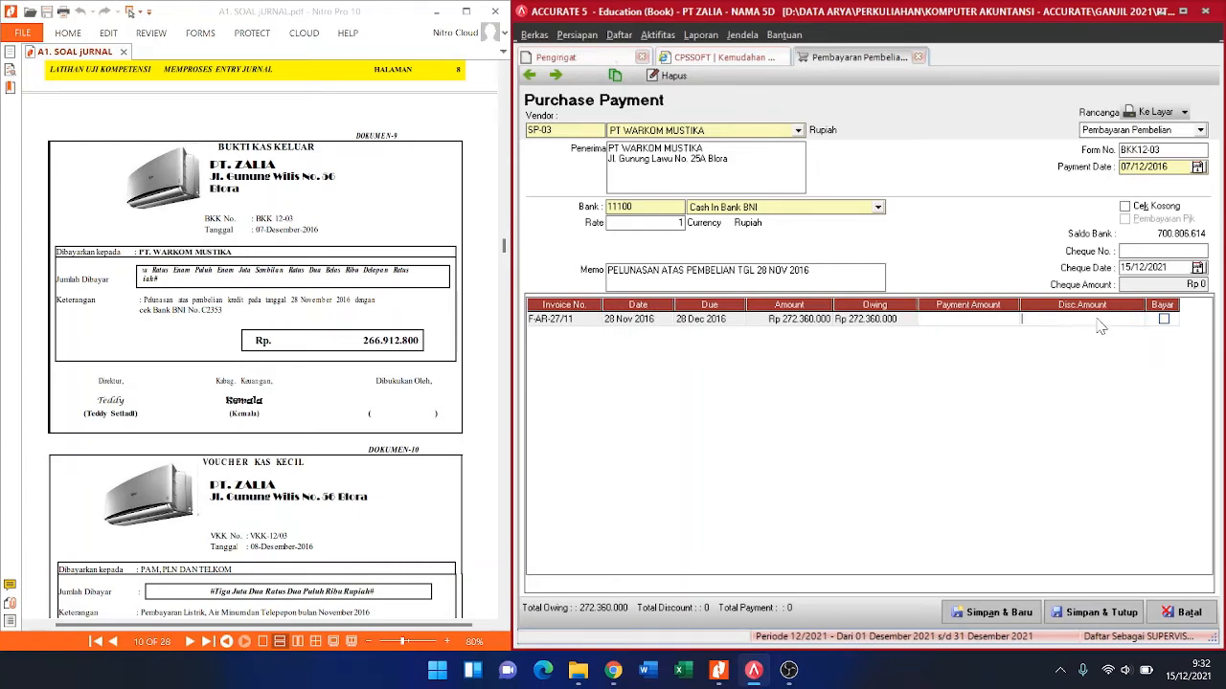
right_click(1044, 321)
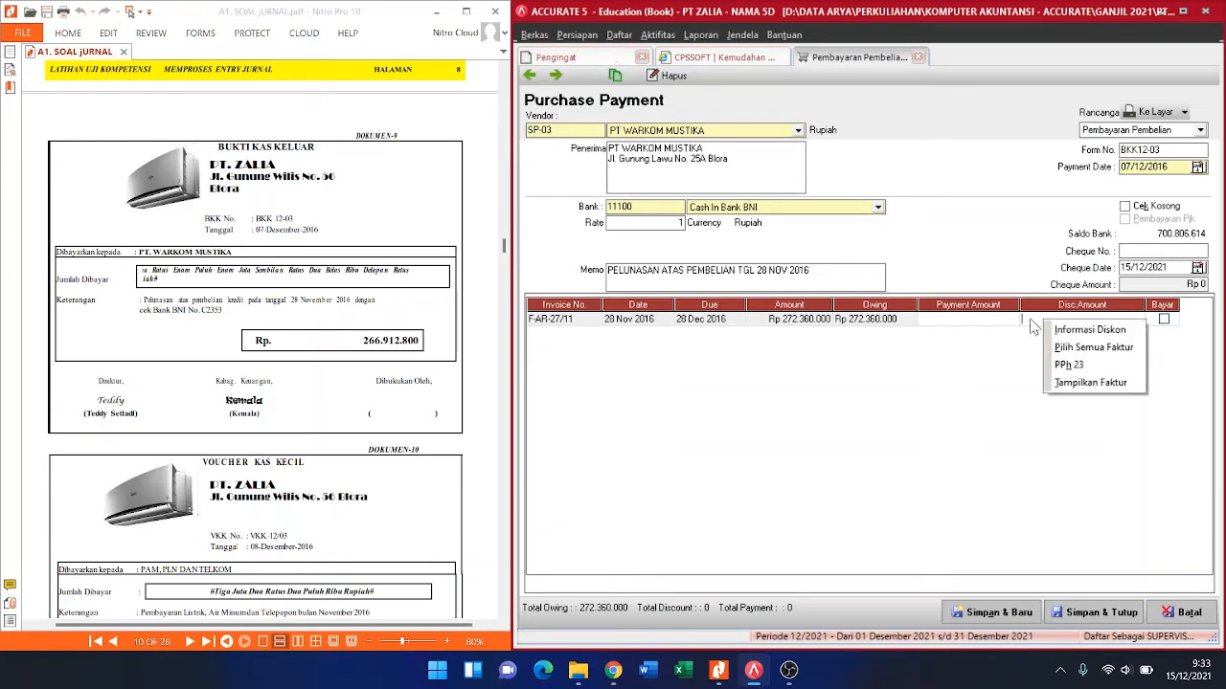
left_click(1024, 321)
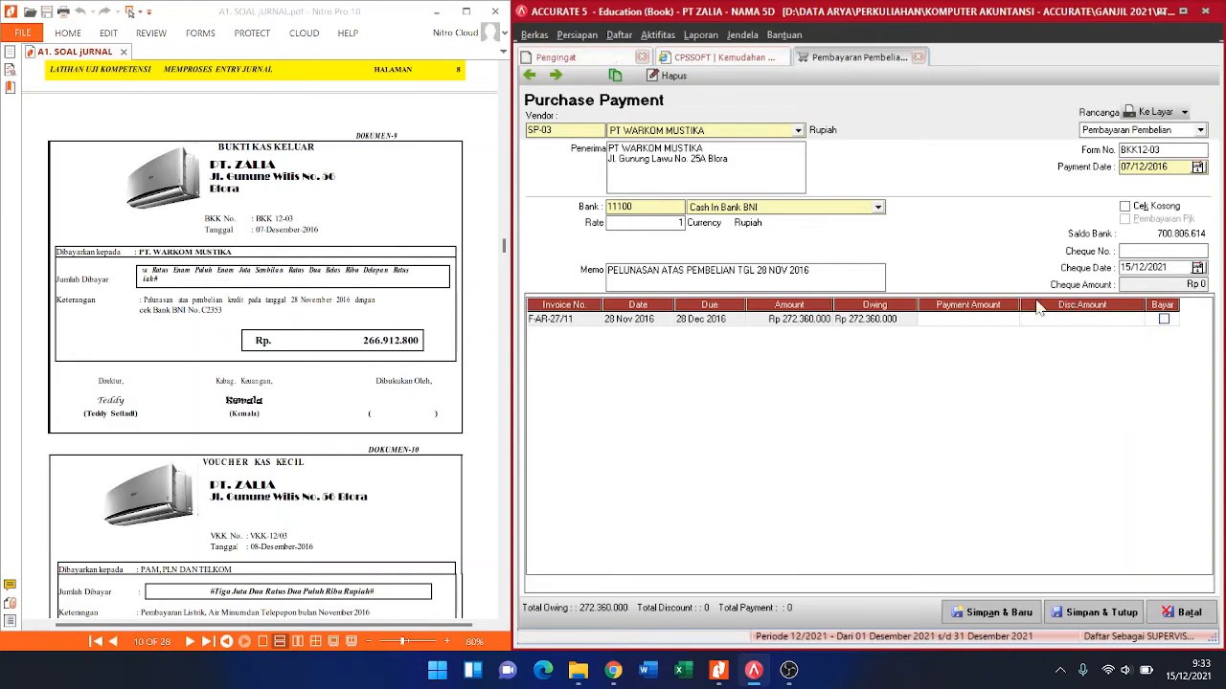
right_click(1027, 319)
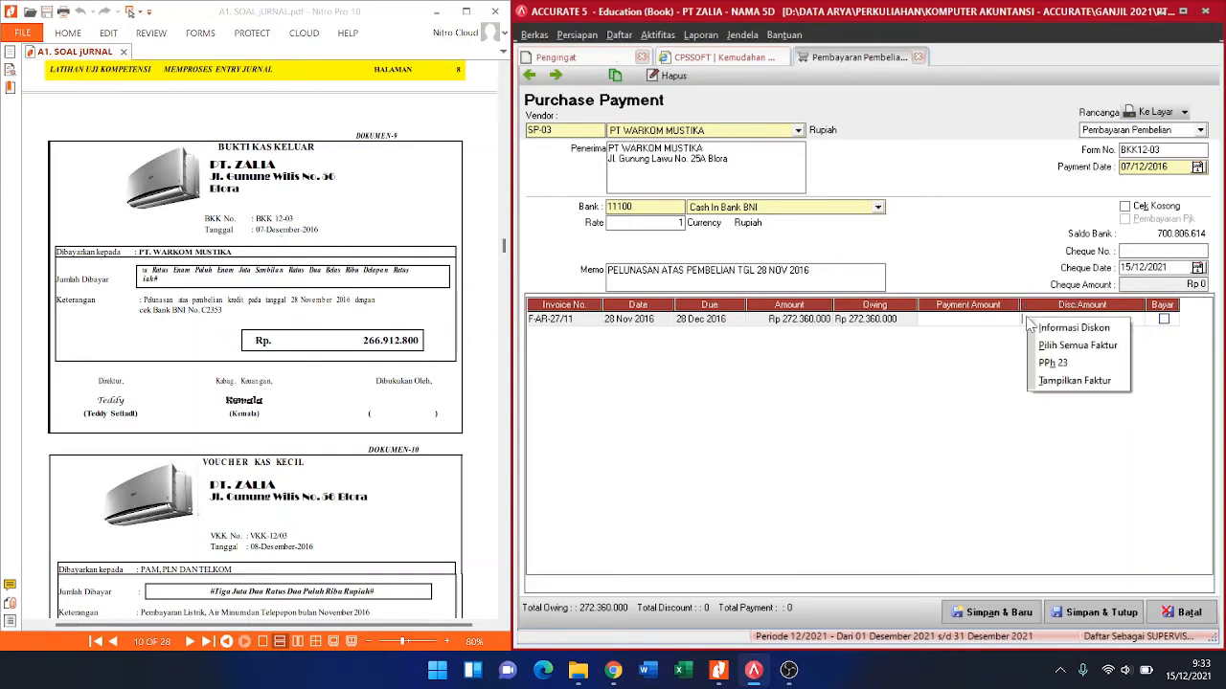
left_click(1111, 331)
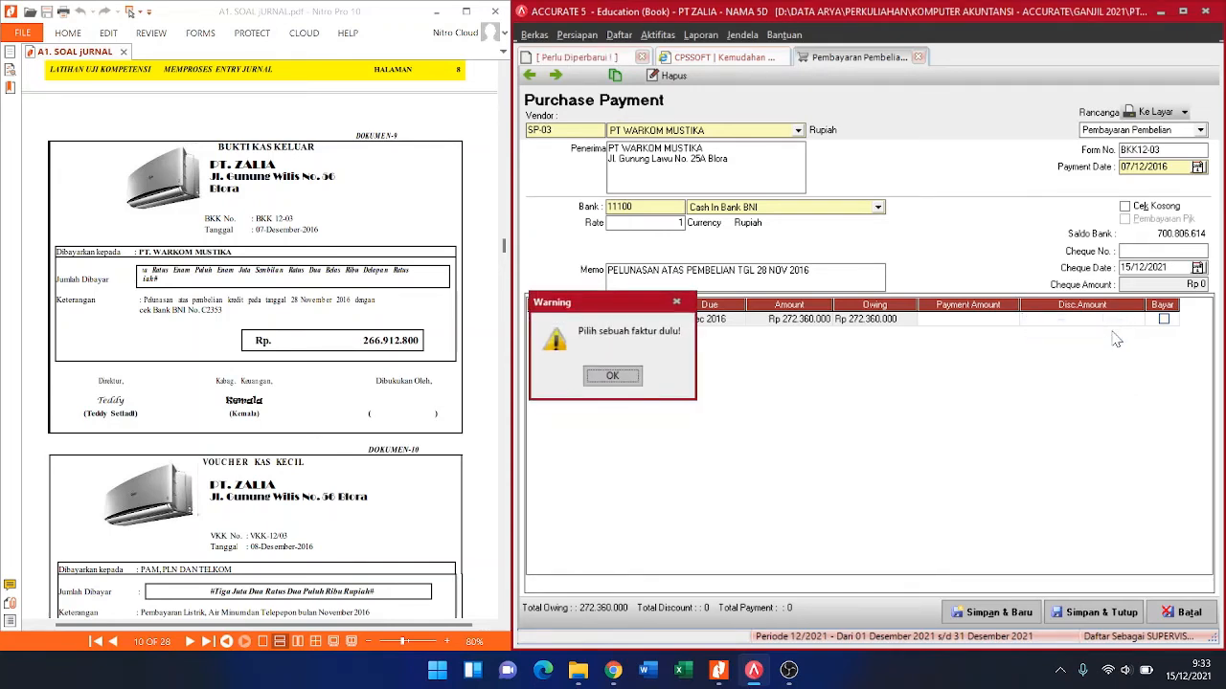
left_click(613, 377)
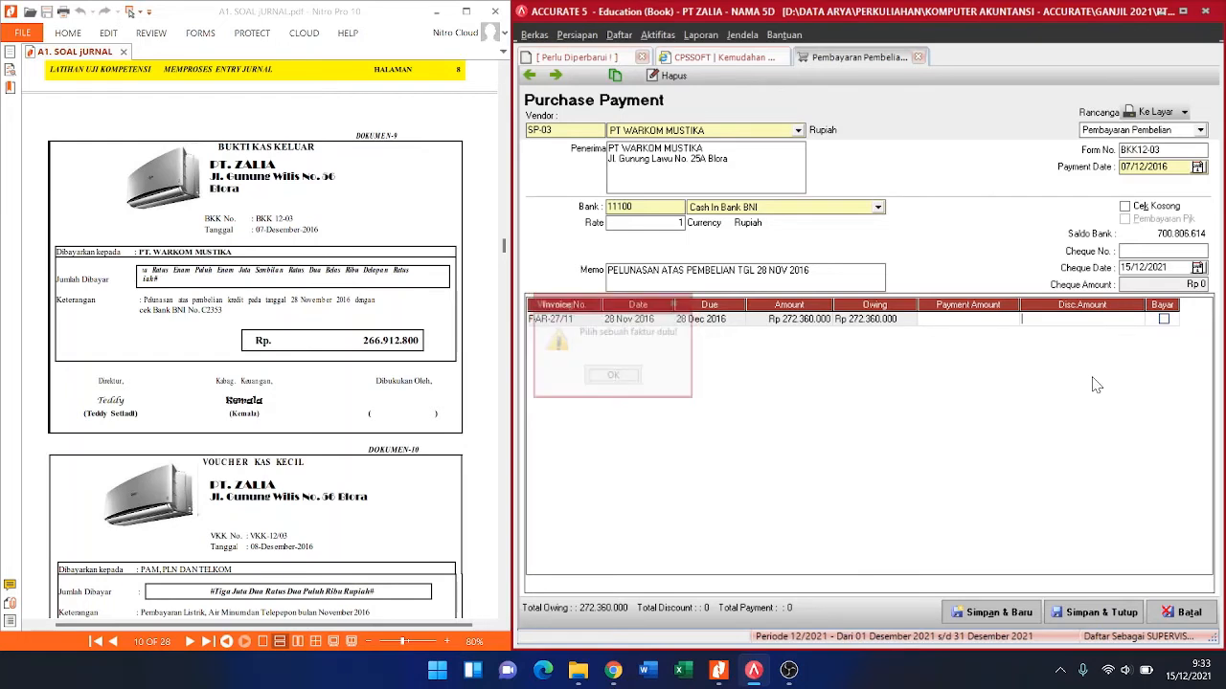
Step: Mark invoice F-AR-27/11 for payment and enter a discount amount of 5.447.200 in its discount information
left_click(1163, 320)
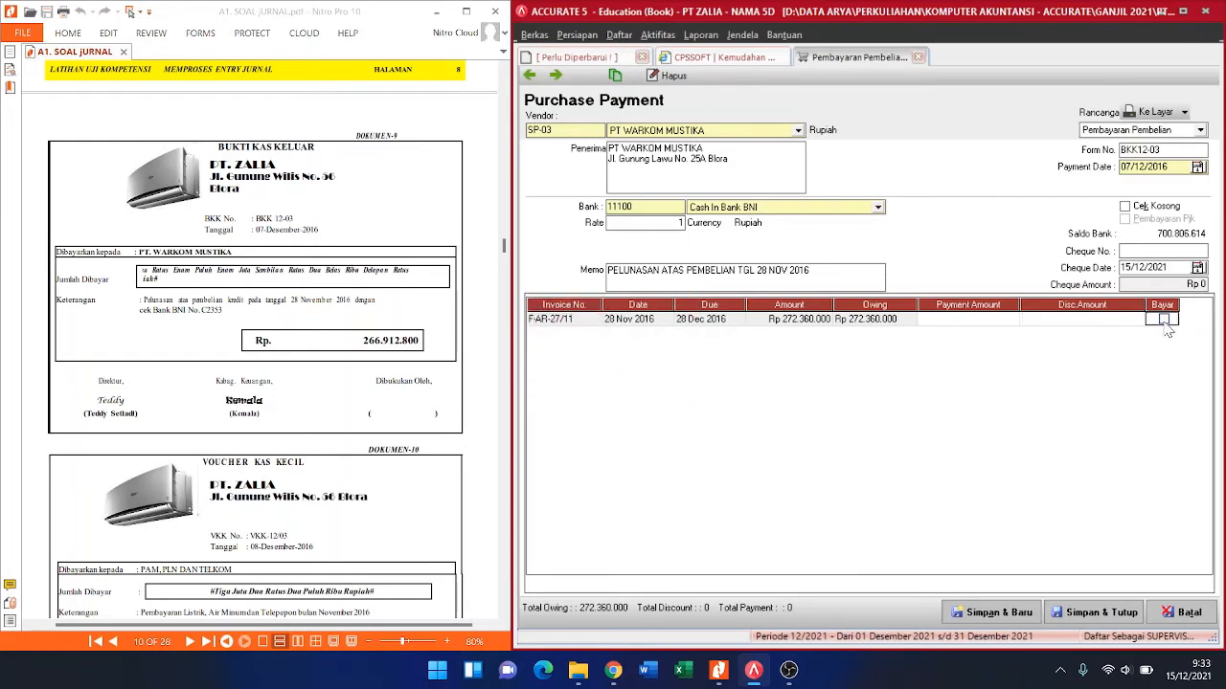
right_click(1064, 320)
left_click(1087, 326)
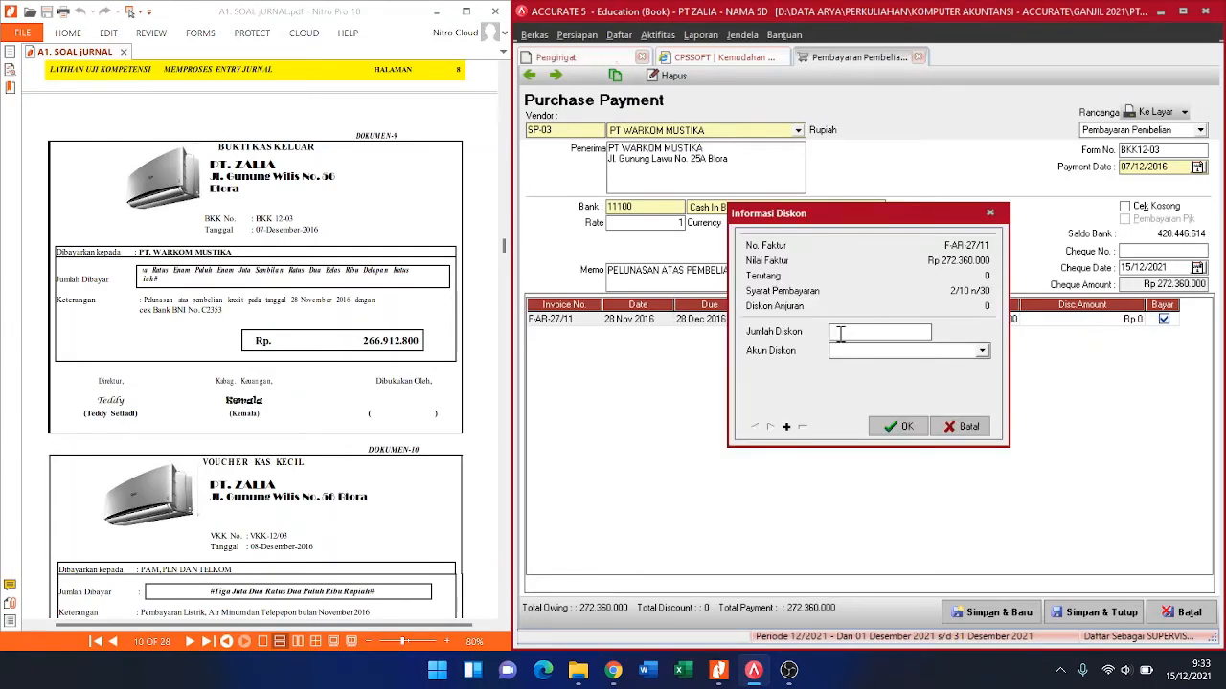
left_click(840, 332)
type("5447200")
Step: Assign the discount to the Sales Discount account, apply it, and save and close the purchase payment
left_click(882, 351)
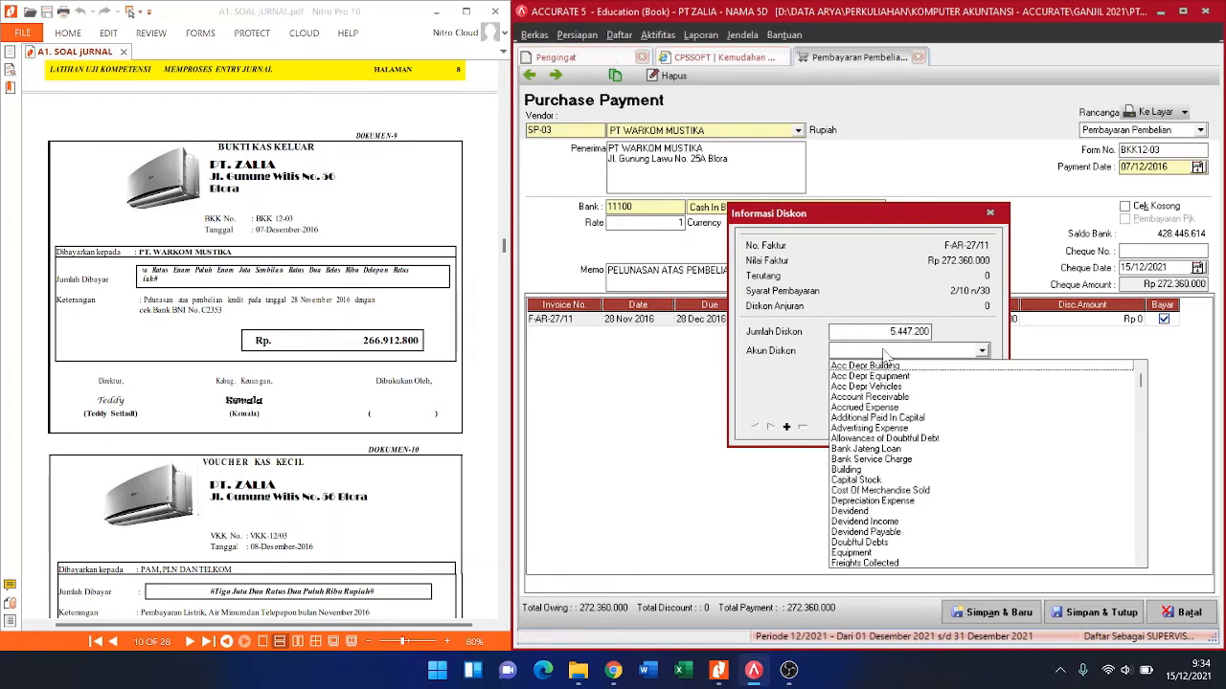
type("Sa")
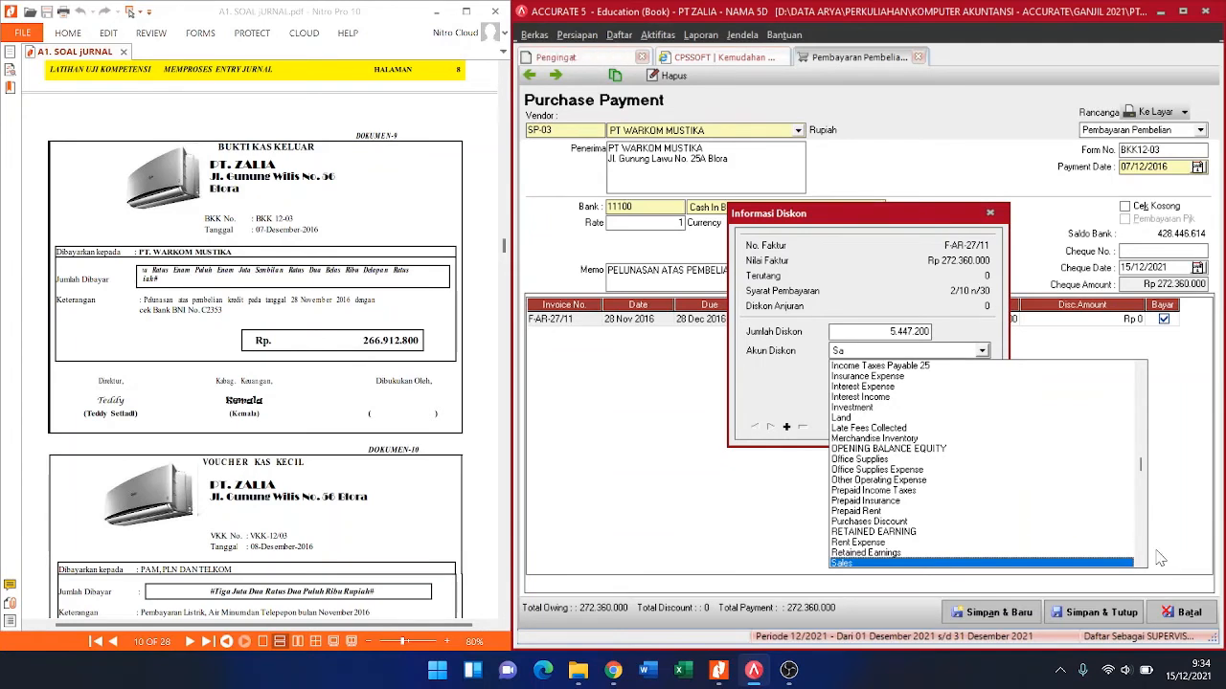
scroll(1144, 563, "down", 3)
left_click(891, 548)
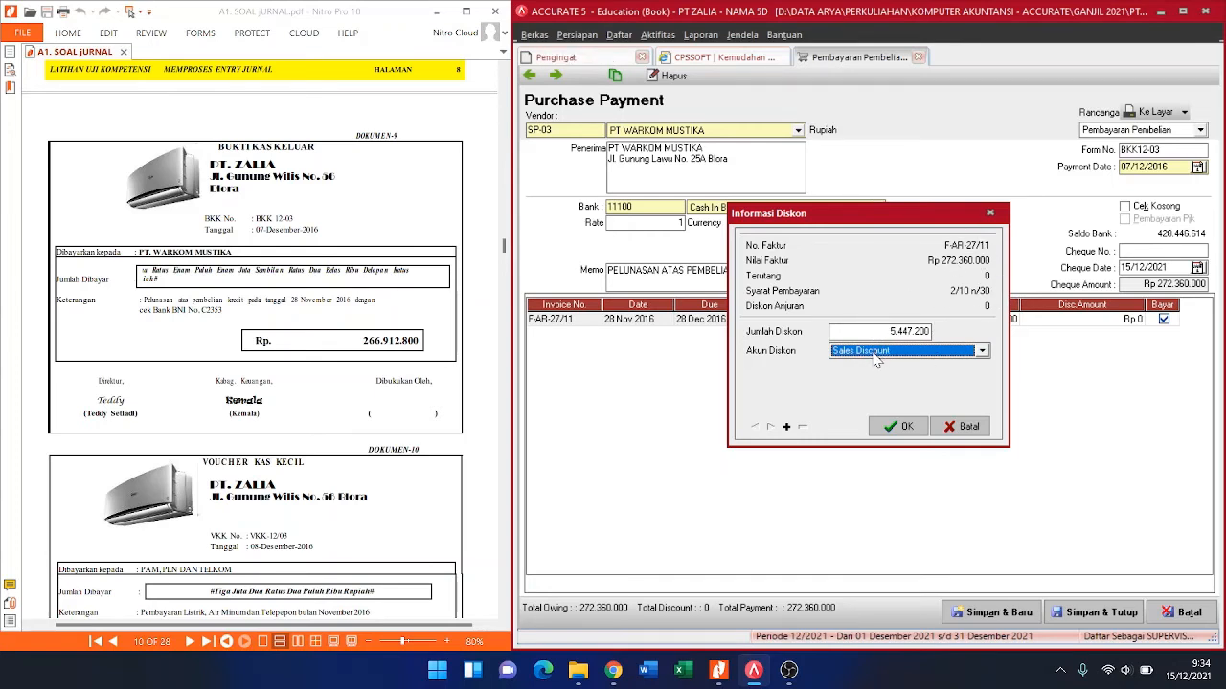
left_click(900, 428)
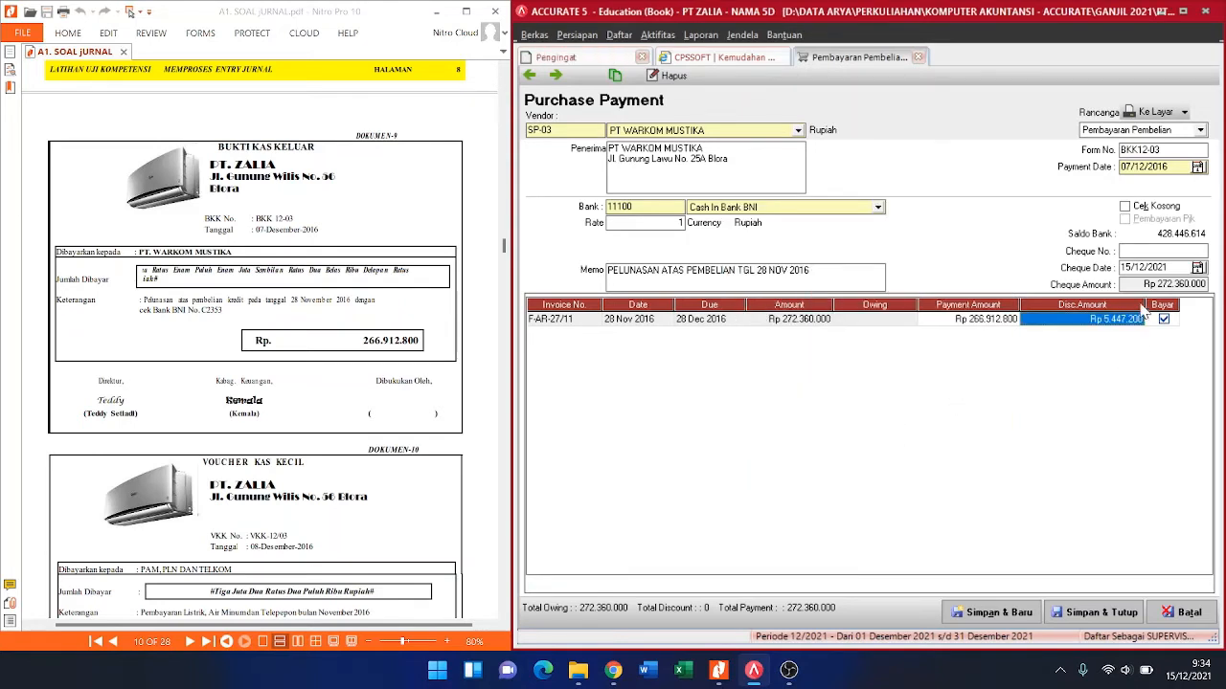
left_click(1154, 367)
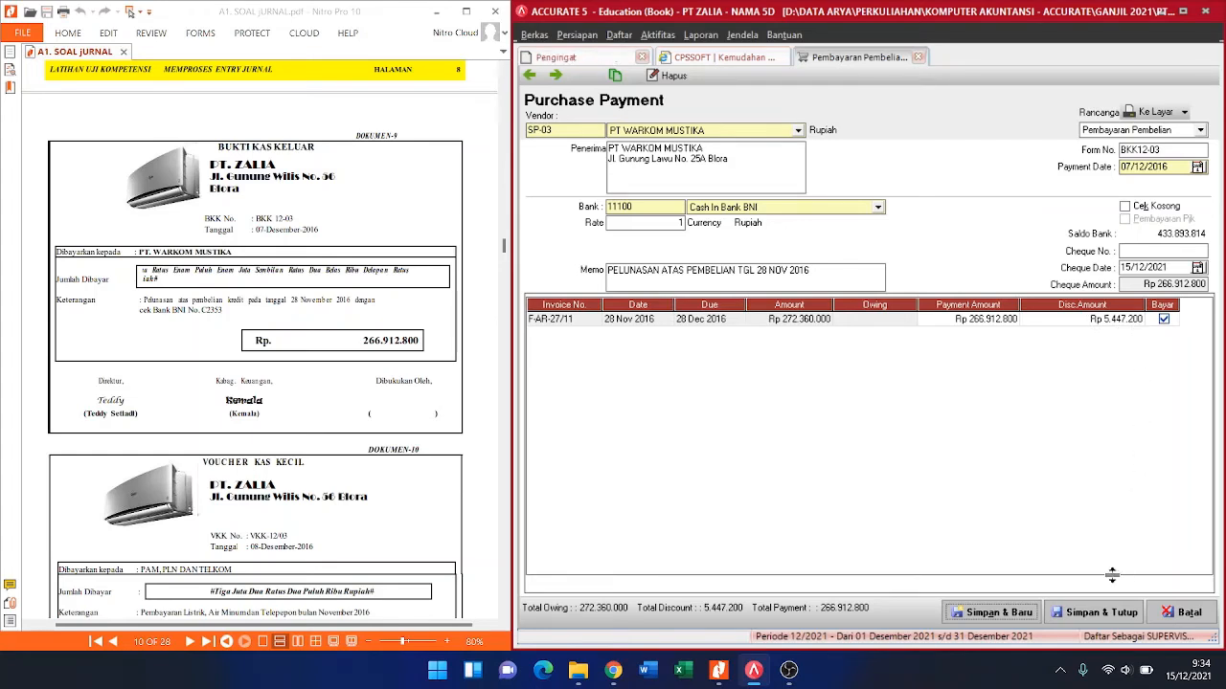
left_click(1114, 611)
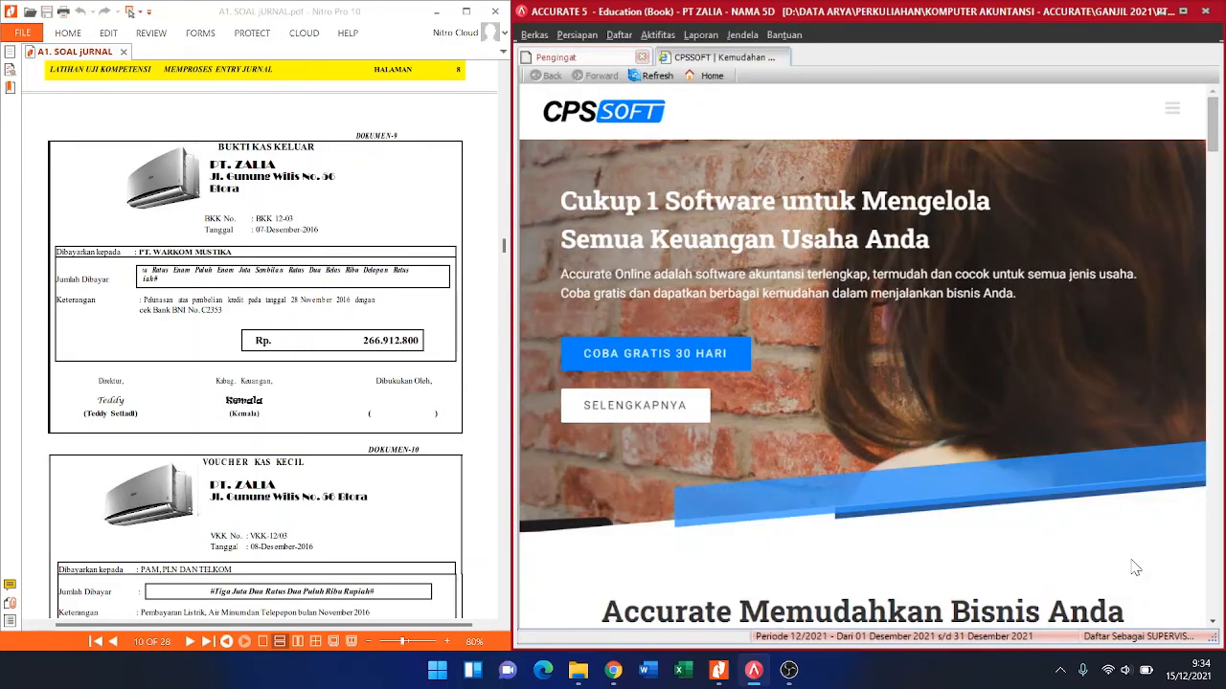
Step: Reopen the saved purchase payment BKK12-03 and display its transaction journal
left_click(648, 36)
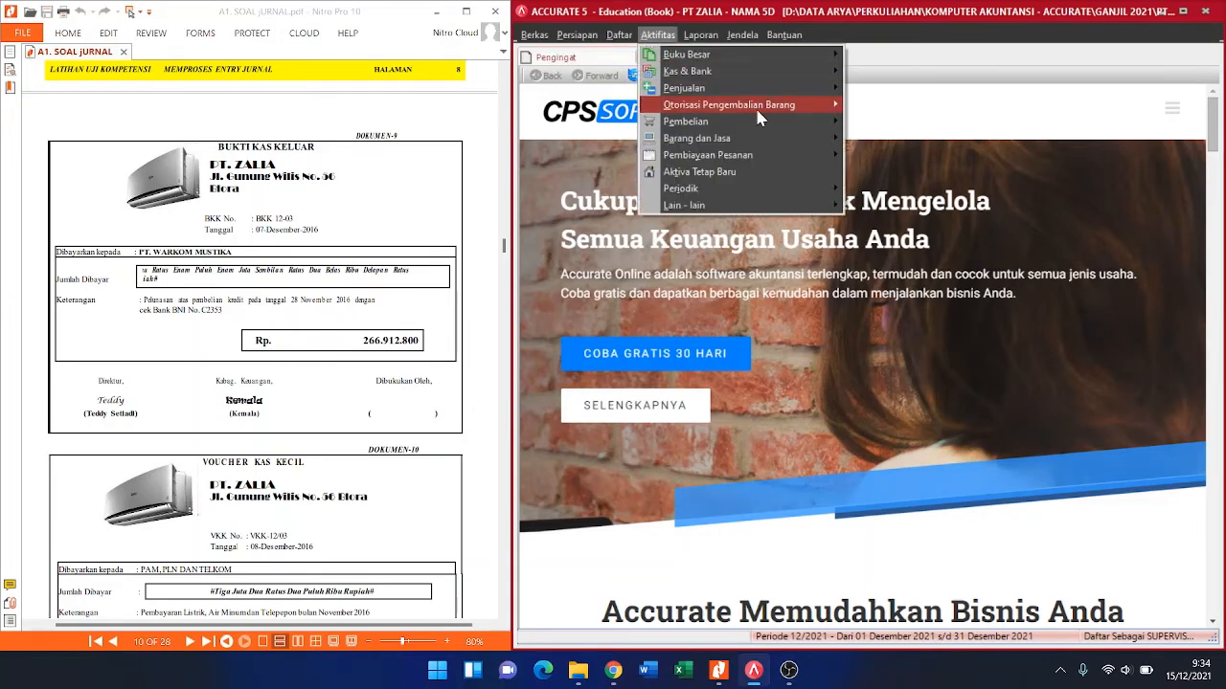
mouse_move(763, 122)
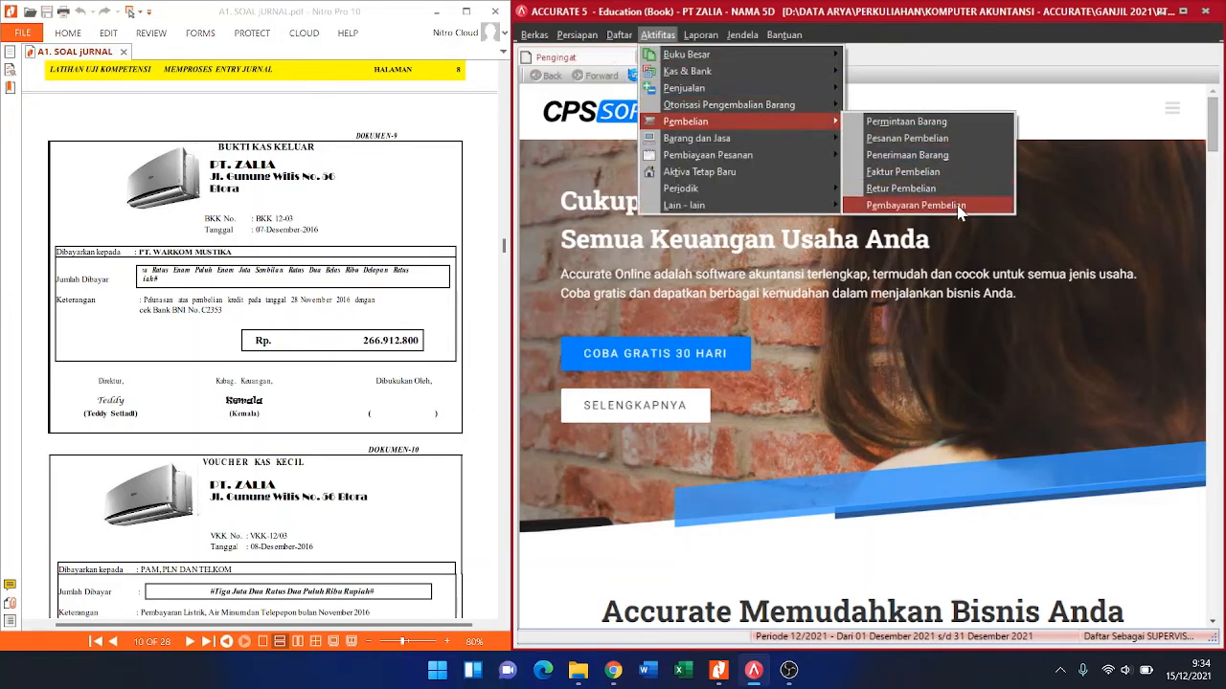
left_click(960, 206)
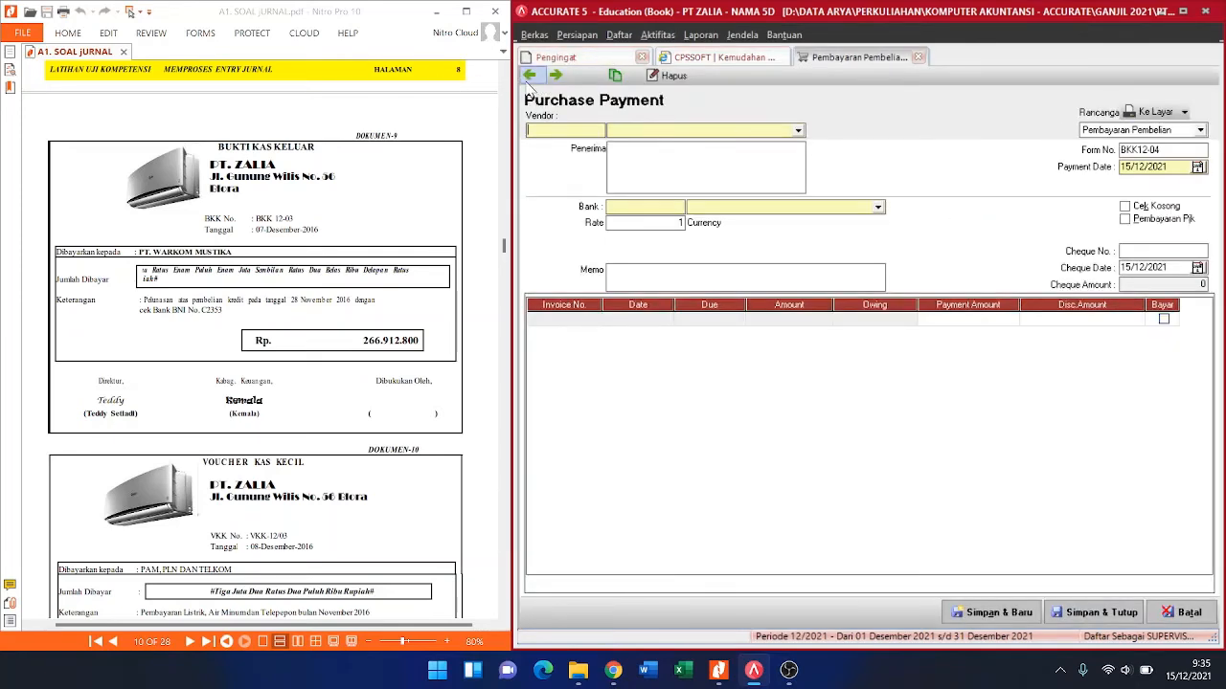
left_click(529, 76)
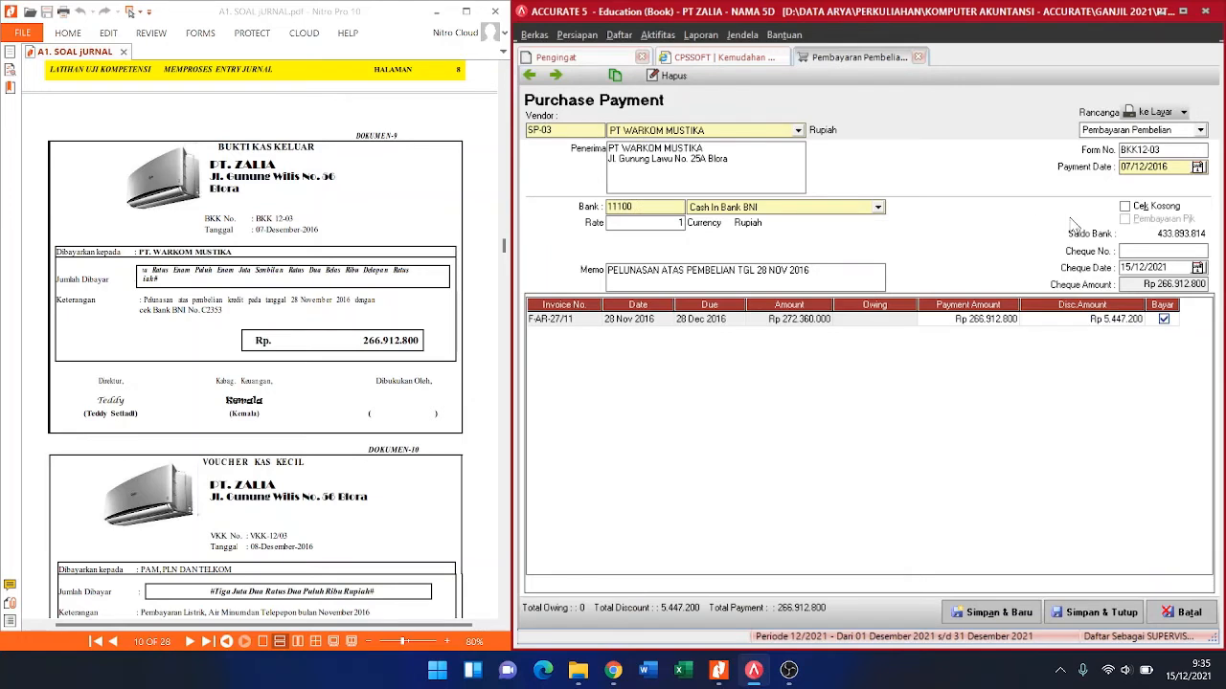
left_click(616, 75)
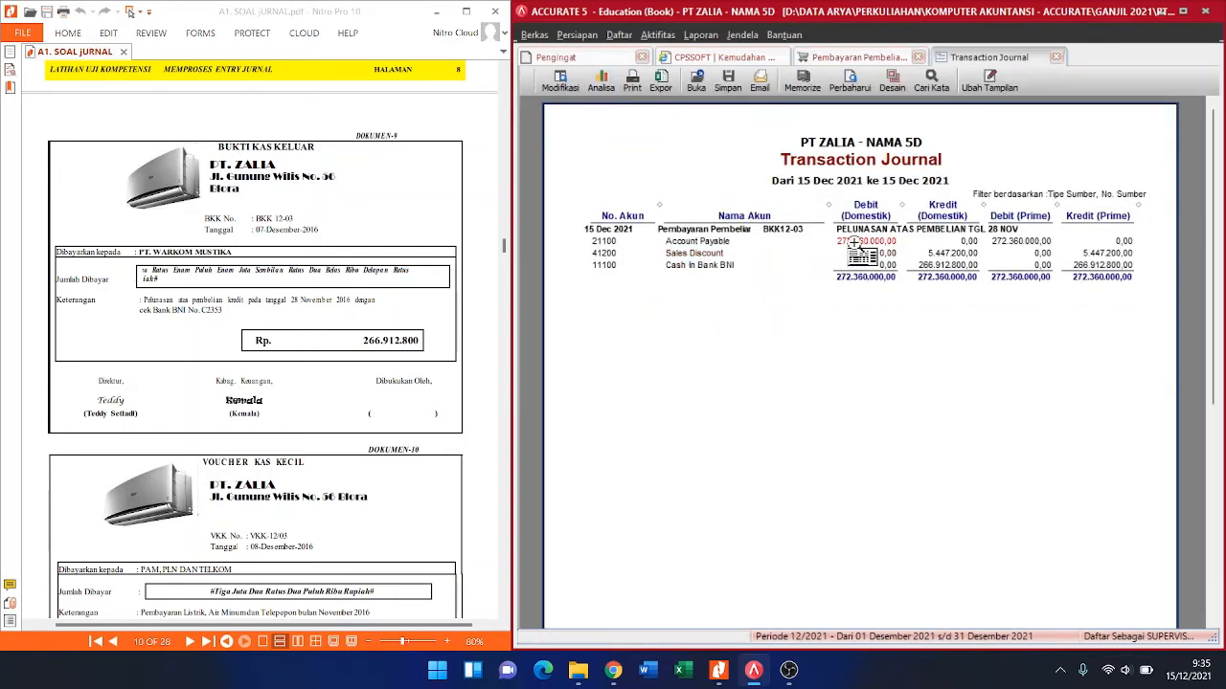
Step: Enlarge the transaction journal to 150% to examine its account entries, and close both the journal and the payment form
right_click(946, 333)
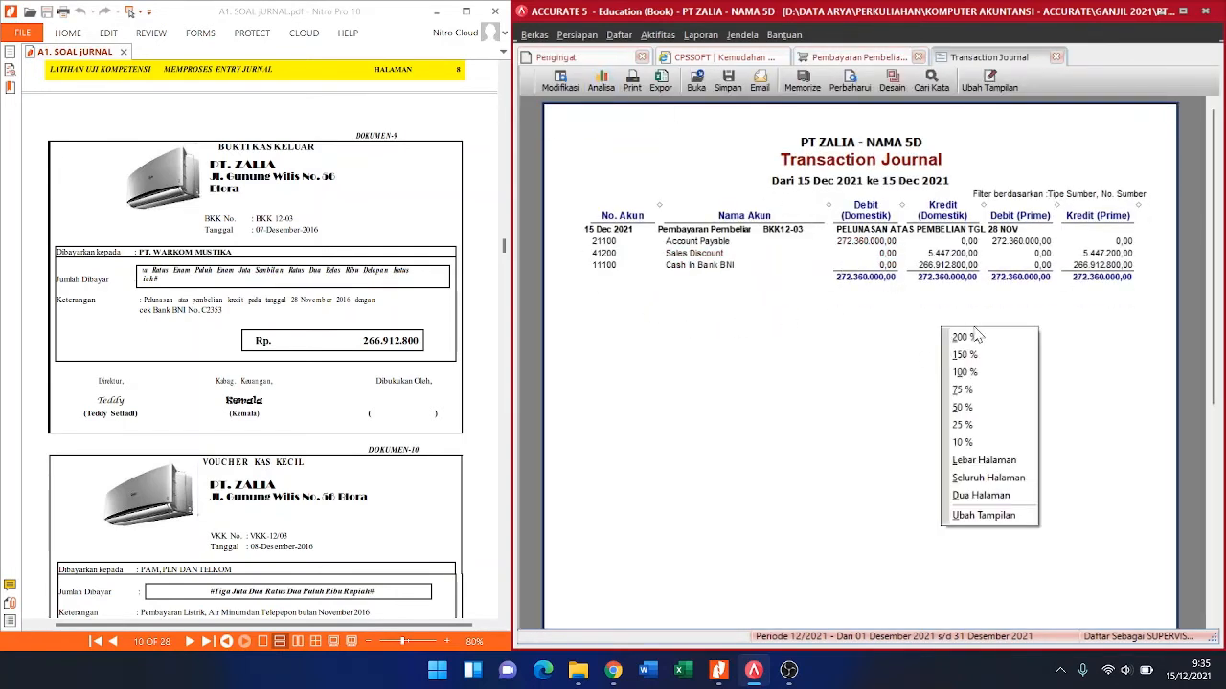
left_click(958, 351)
left_click_drag(944, 622, 1040, 669)
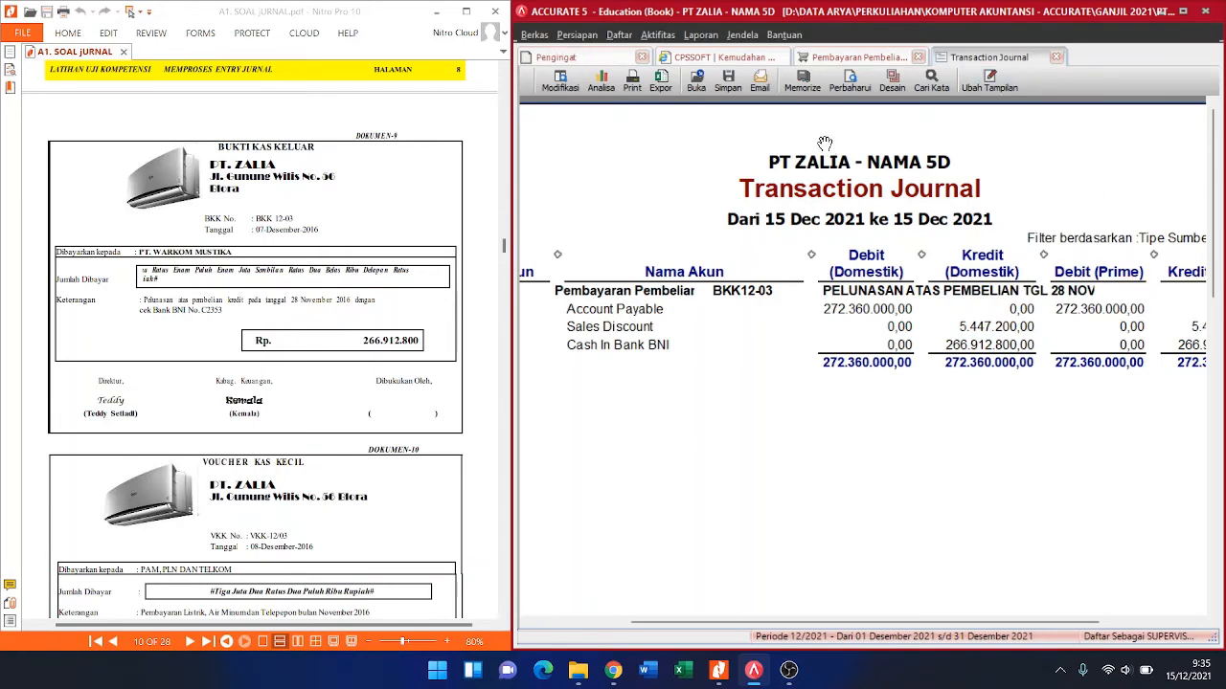
left_click(1056, 57)
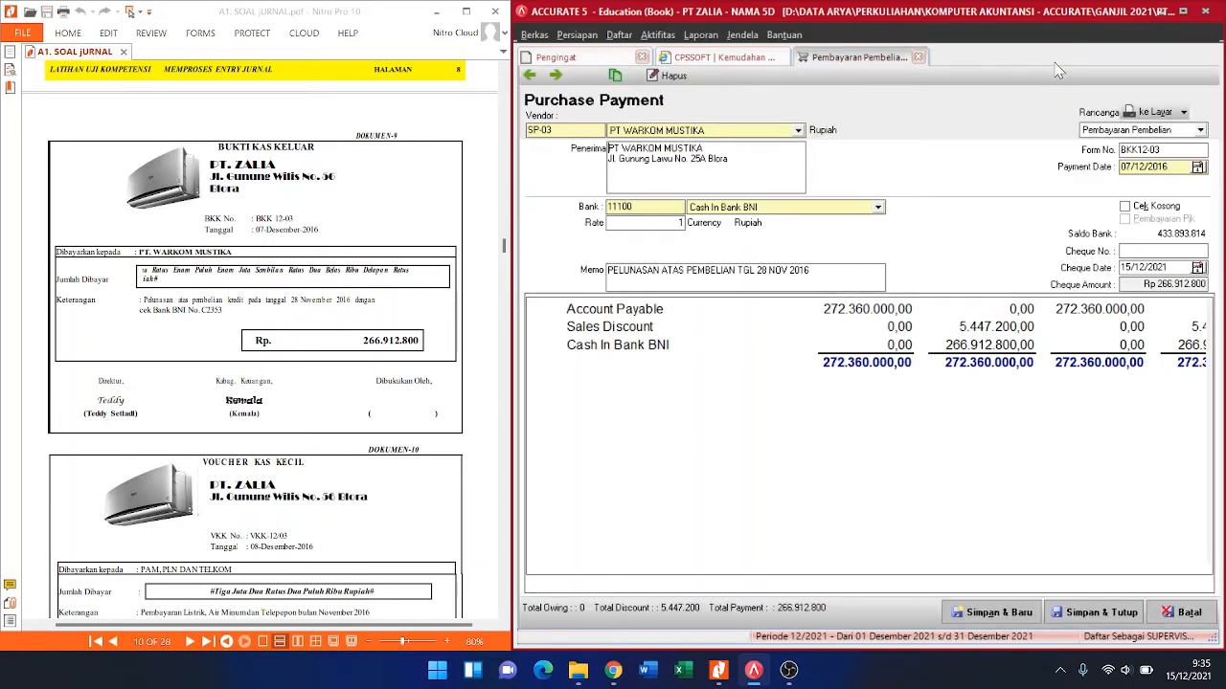
left_click(918, 57)
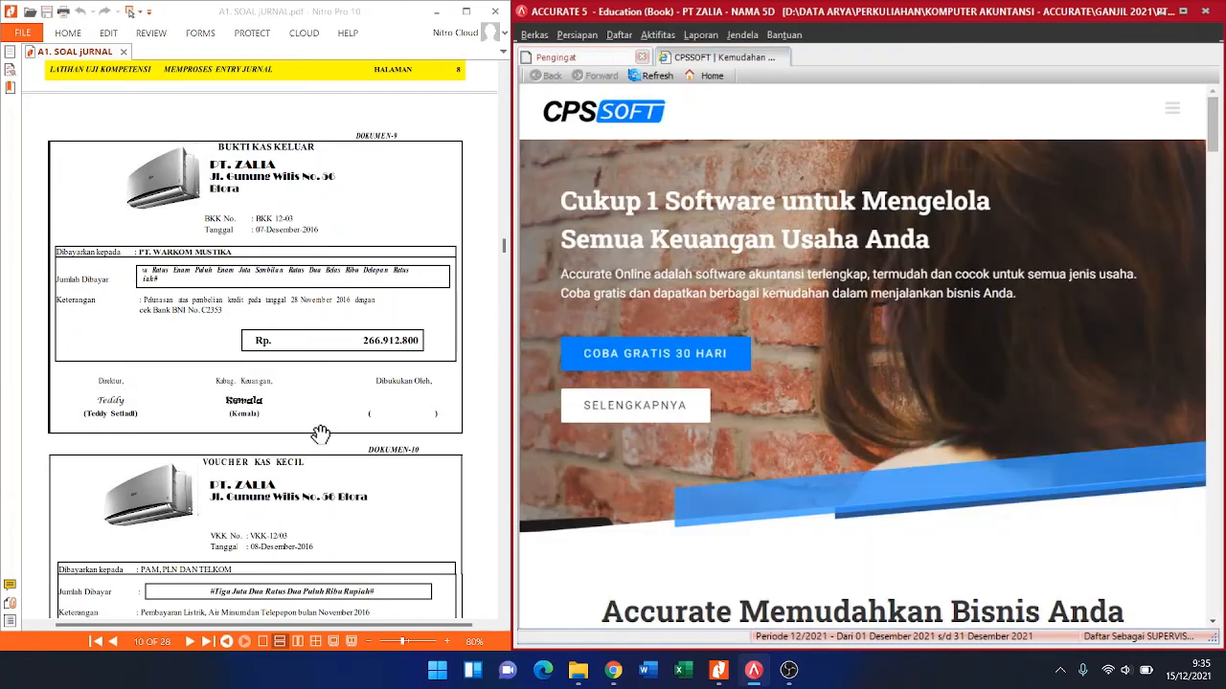
Step: Bring up Dokumen-11, the BANK PERSEPSI cash payment voucher BKK 12-04, in the source PDF
scroll(320, 433, "down", 4)
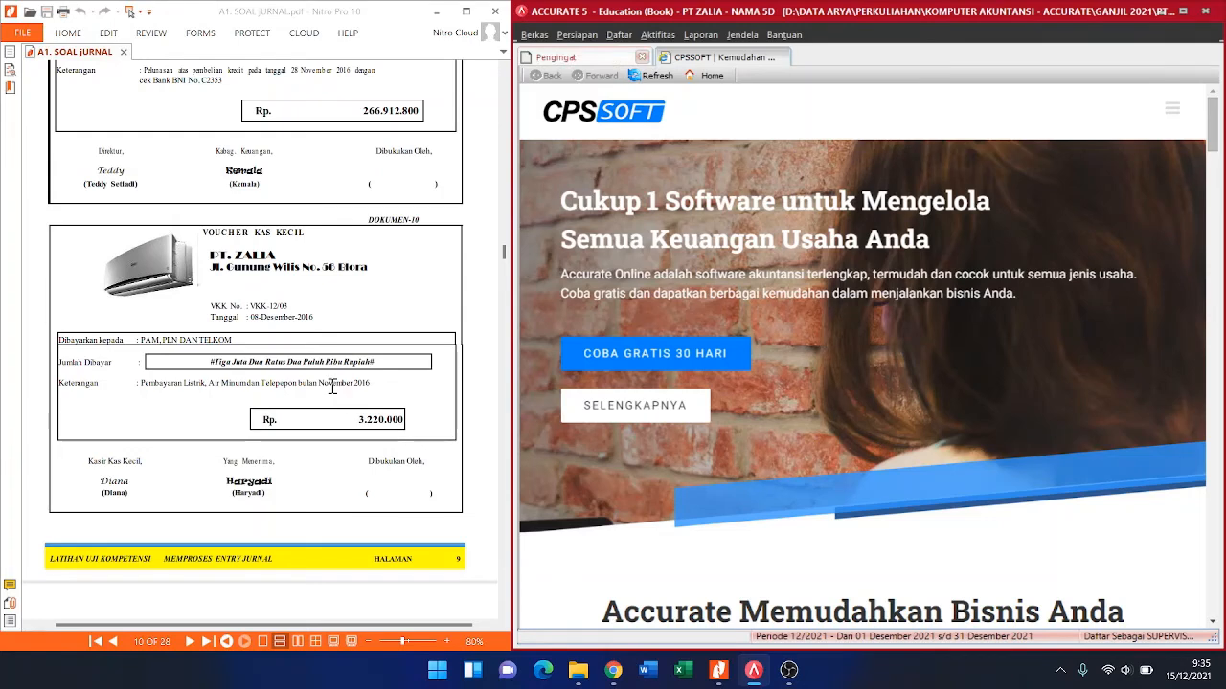
scroll(332, 386, "down", 7)
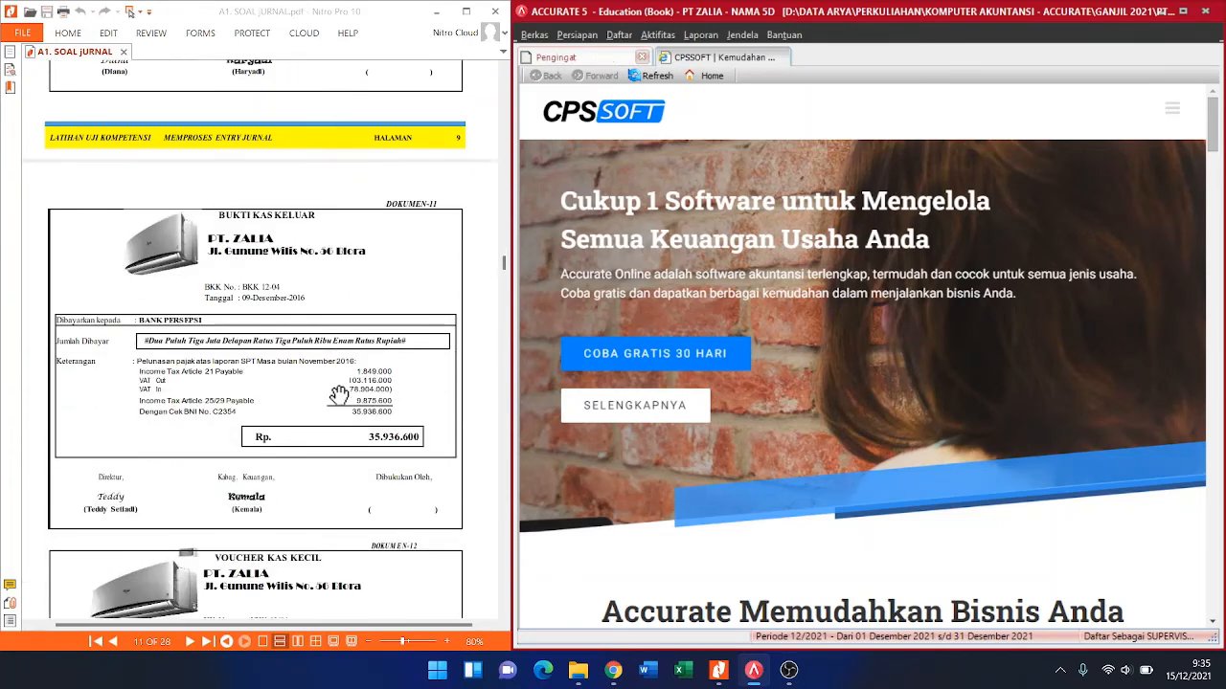
scroll(339, 394, "down", 1)
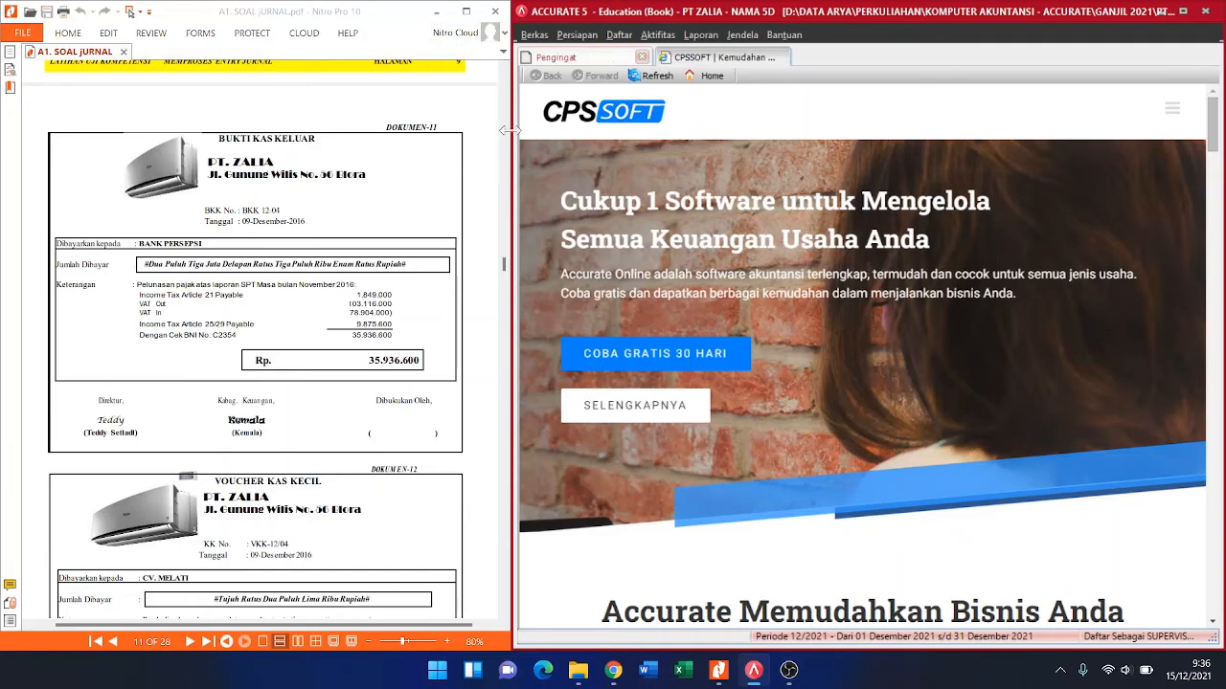
Step: Start a new Other Payment transaction paid from account 11100 Cash In Bank BNI
left_click(658, 34)
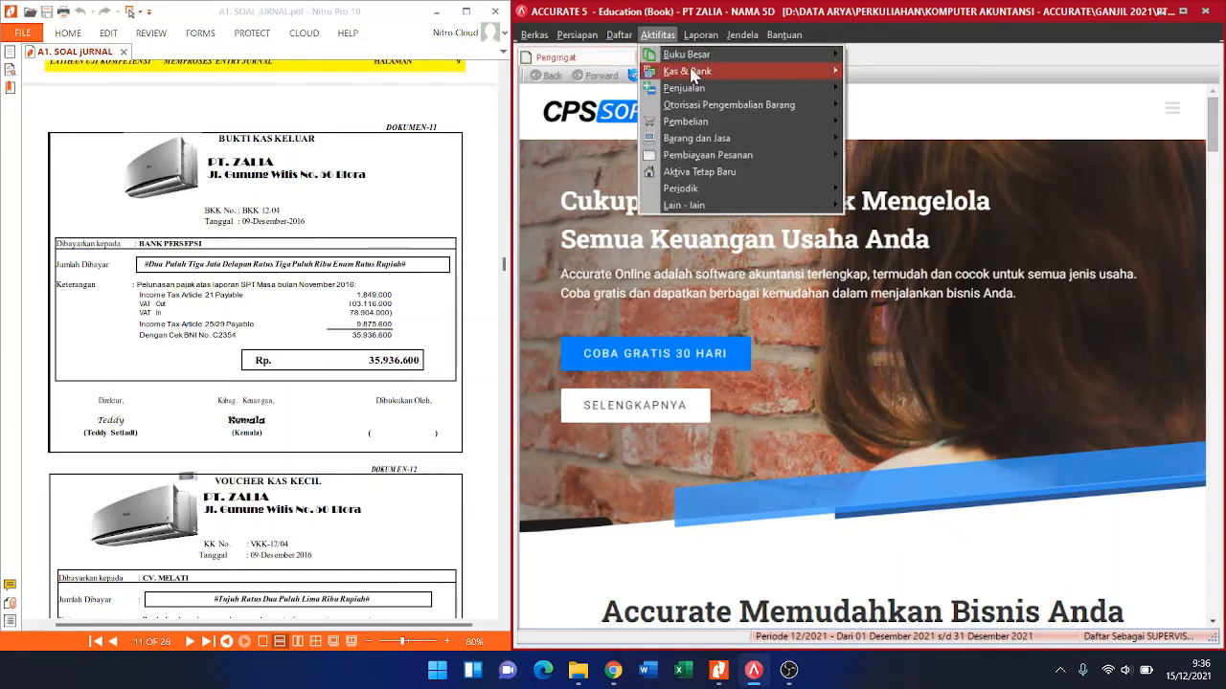
mouse_move(694, 76)
left_click(908, 77)
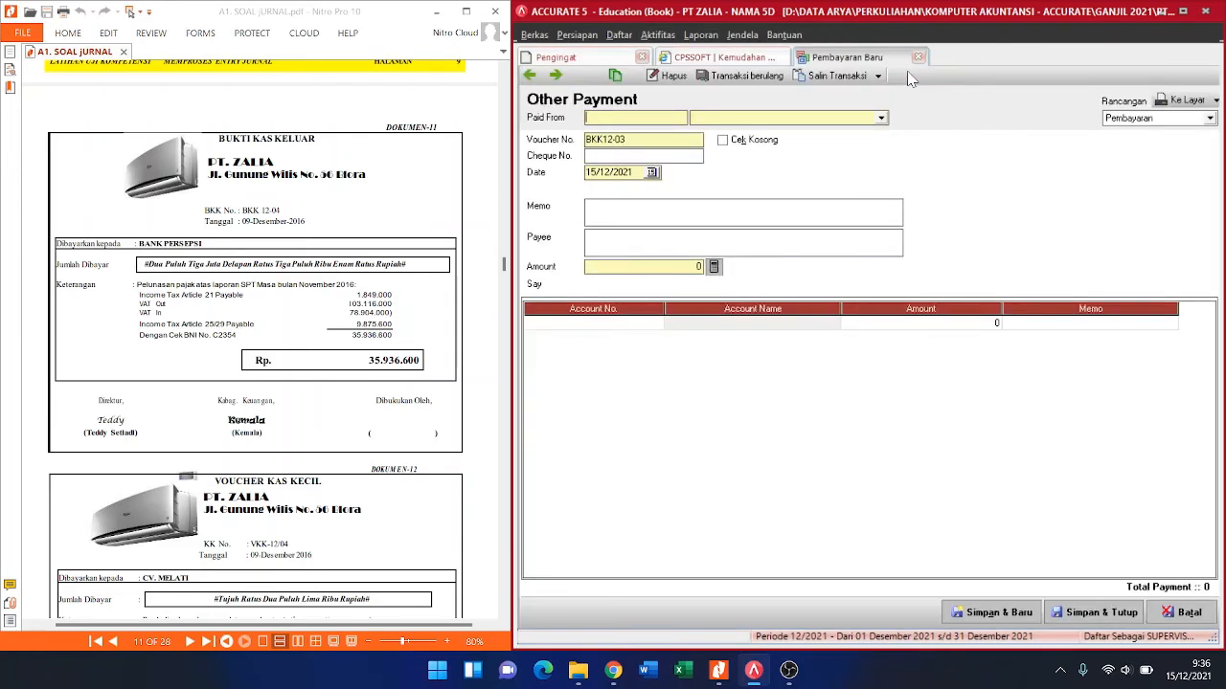
left_click(847, 118)
left_click(745, 142)
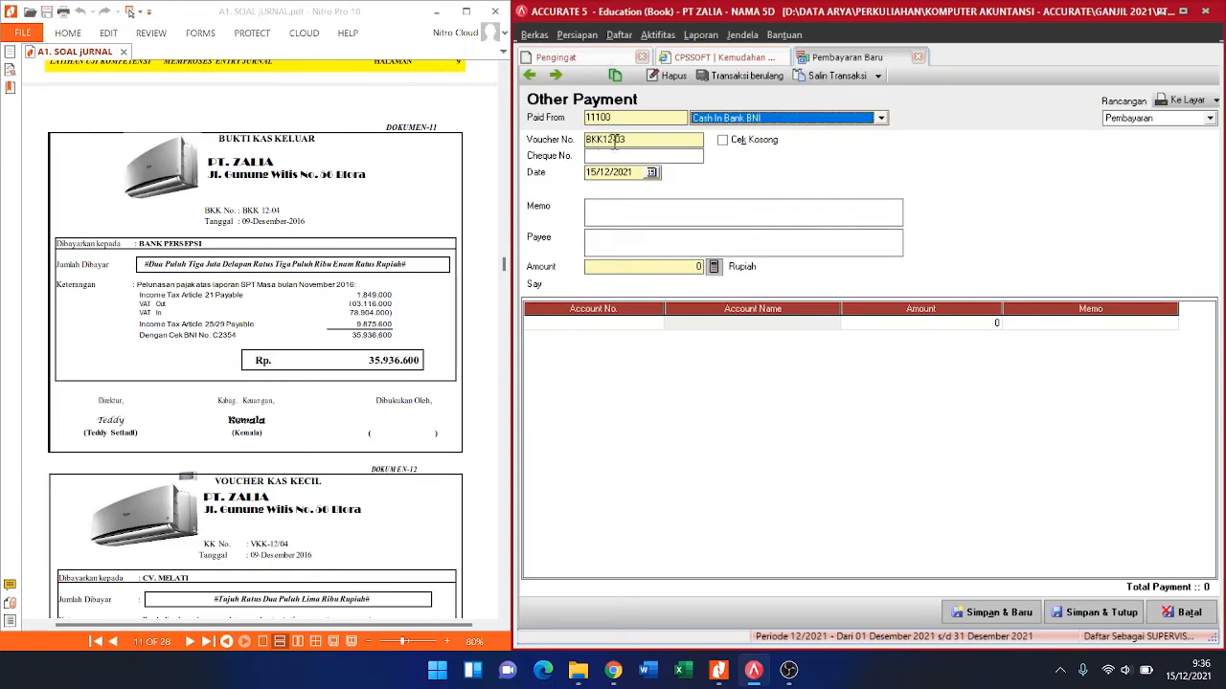
Step: Set the payment's voucher number to BKK12-04, the cheque number to C2354 and the date to 09/12/2016
left_click(644, 142)
key("BackSpace")
type("4")
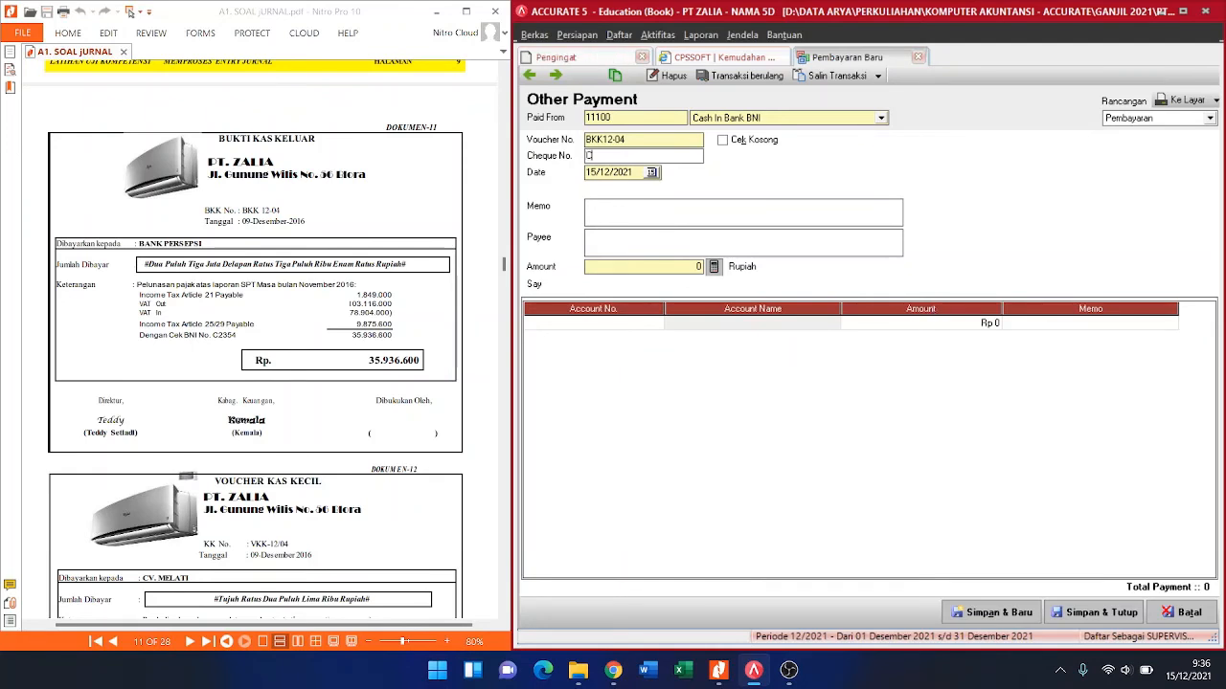
type("2354")
key("Tab")
key("BackSpace")
type("09/12/2016")
key("Tab")
Step: Enter the payment memo "PELUNASAN PAJAK LAPORAN SPT MASA BULAN NOV 2016"
type("PEK")
key("BackSpace")
key("BackSpace")
type("LUNASAN PAJAK ")
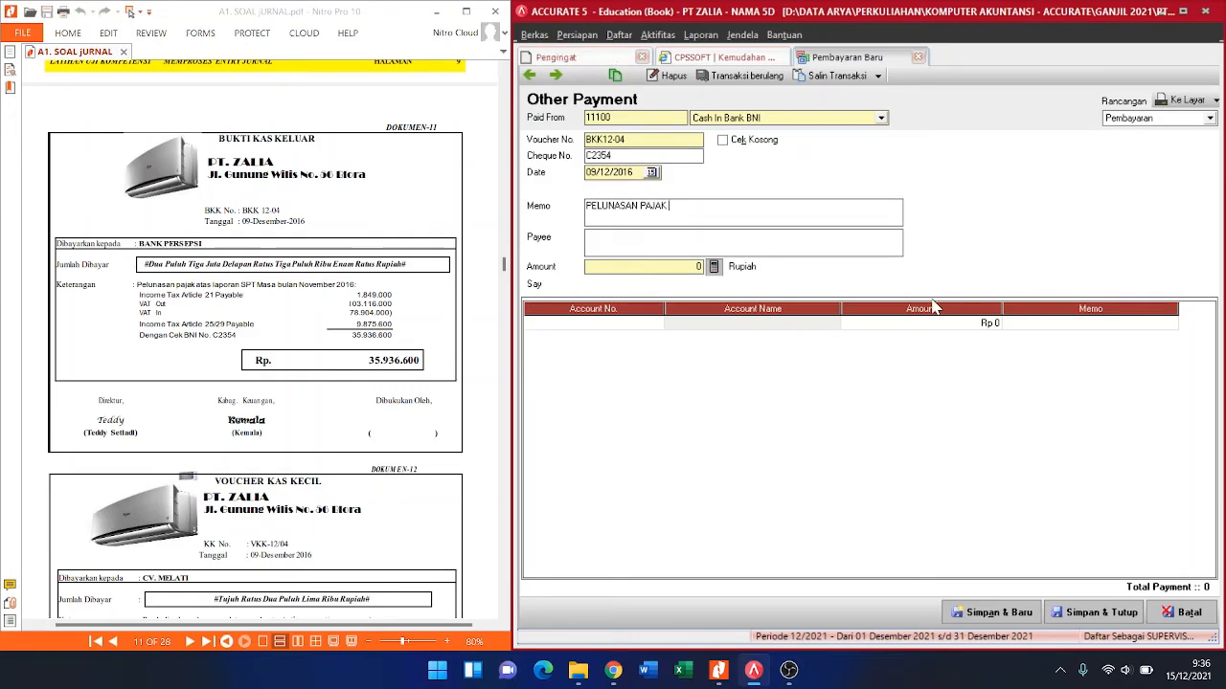
type("LAPORAN SPT MASA ")
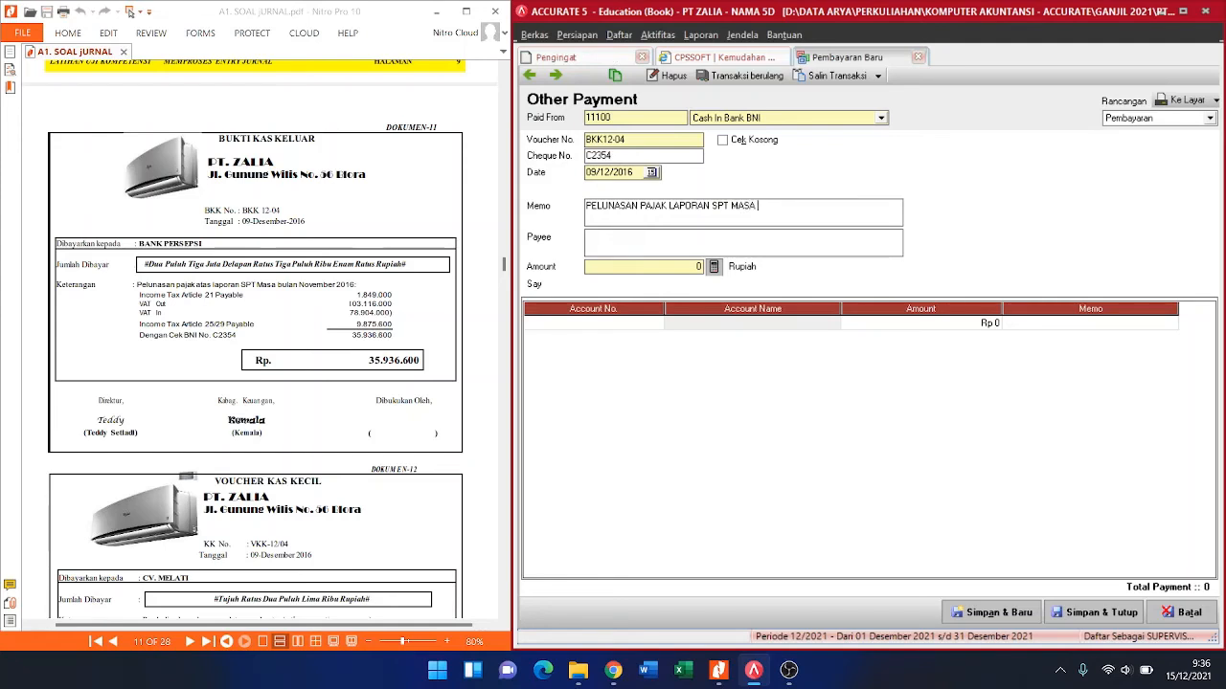
type("BULAN NOV")
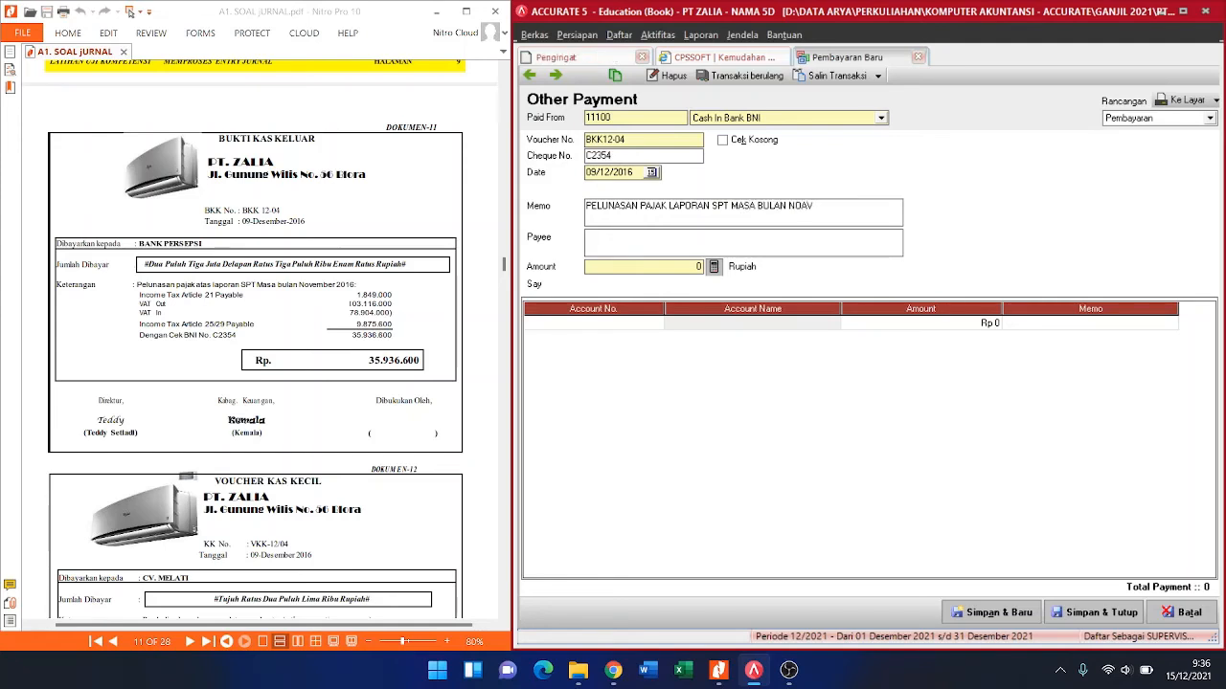
type(" 2016")
key("Tab")
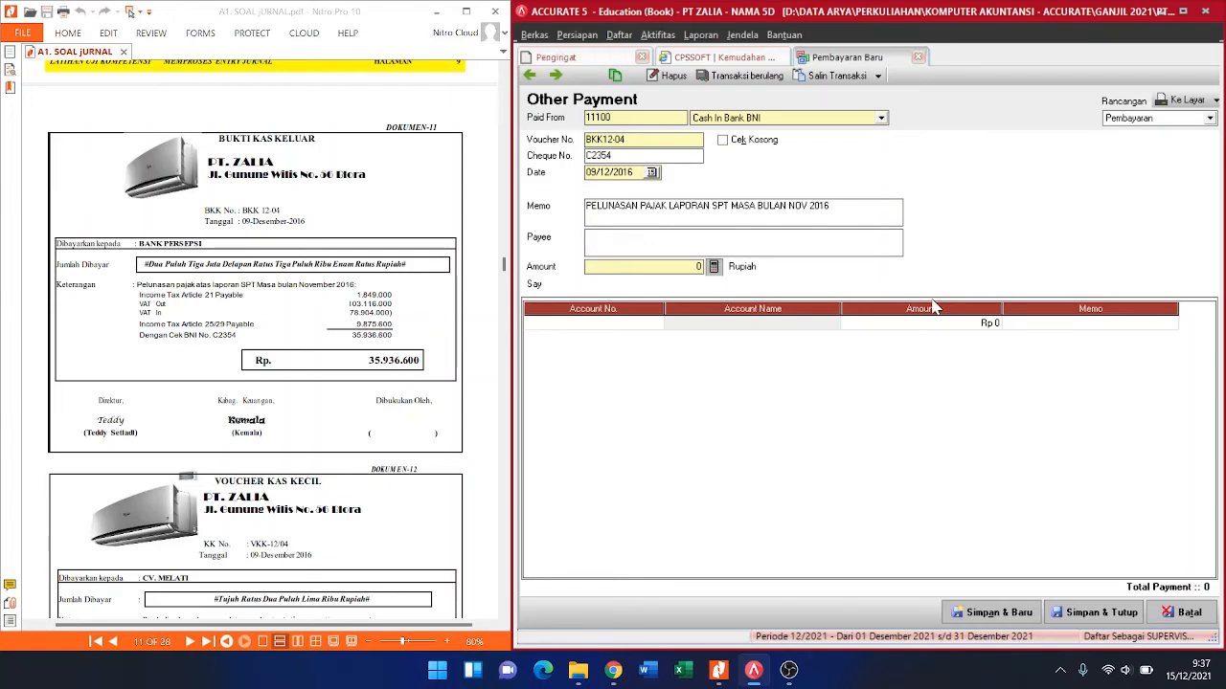
Step: Enter BANK PERSEPSI as the payee and set the payment amount to 35.936.600 Rupiah
type("BANK PERSEPSI")
key("Tab")
type("35")
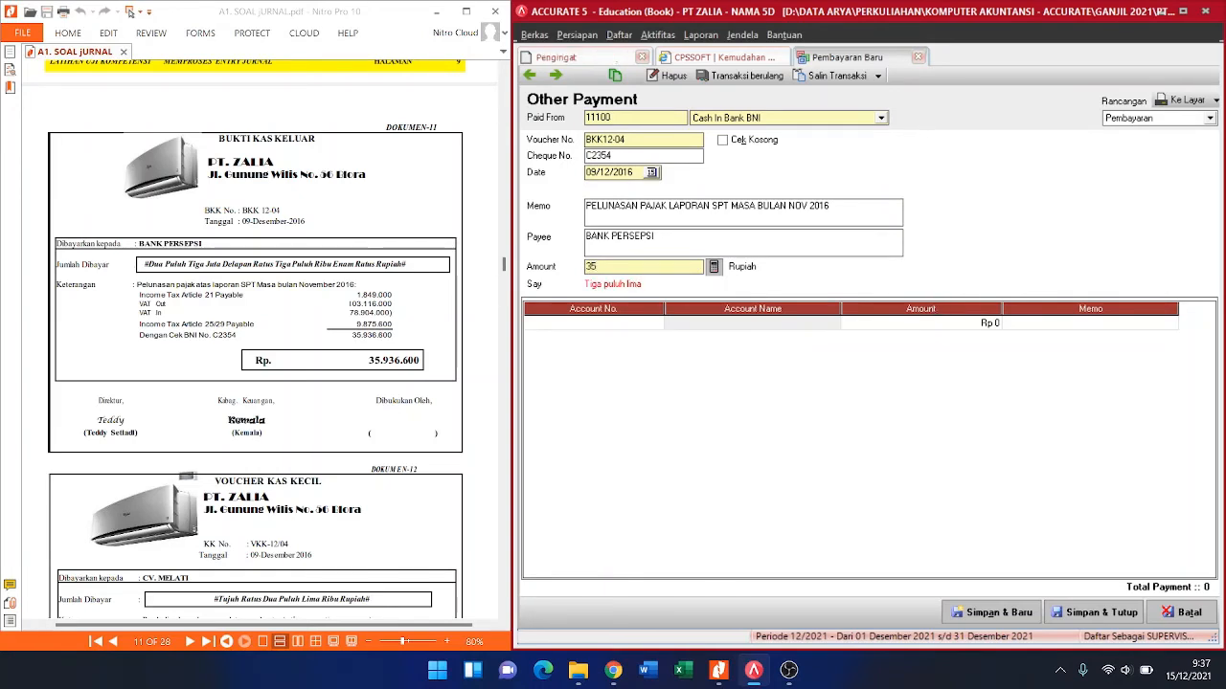
type("93")
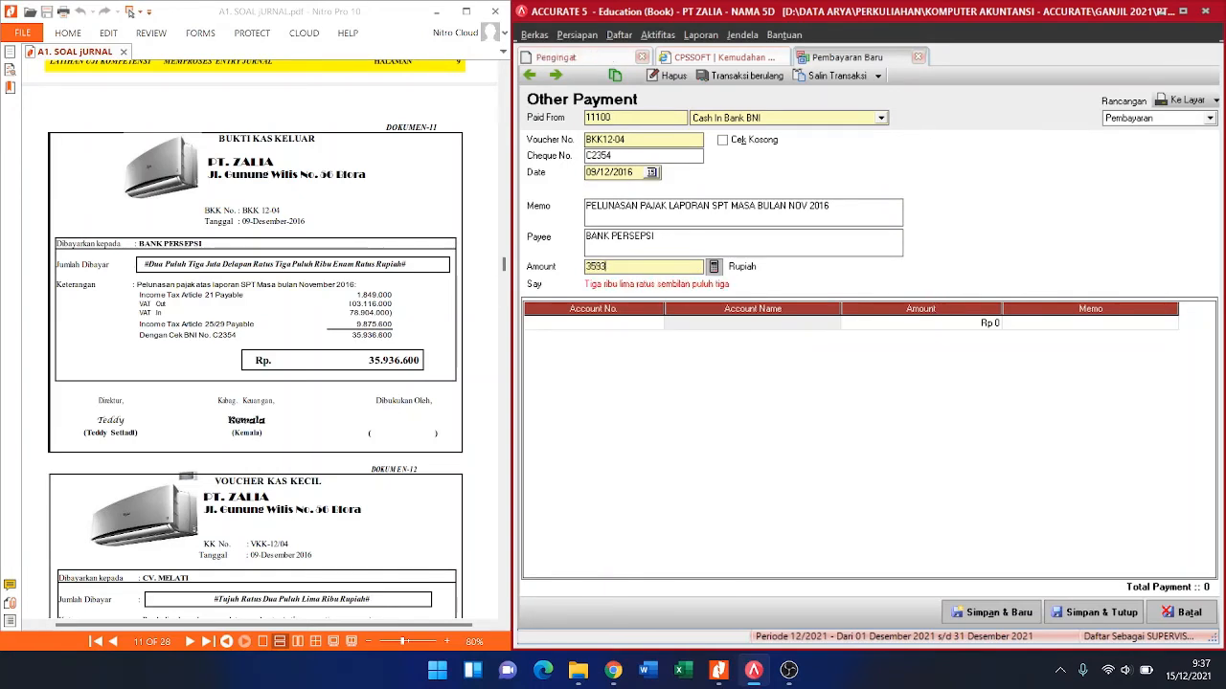
type("6000")
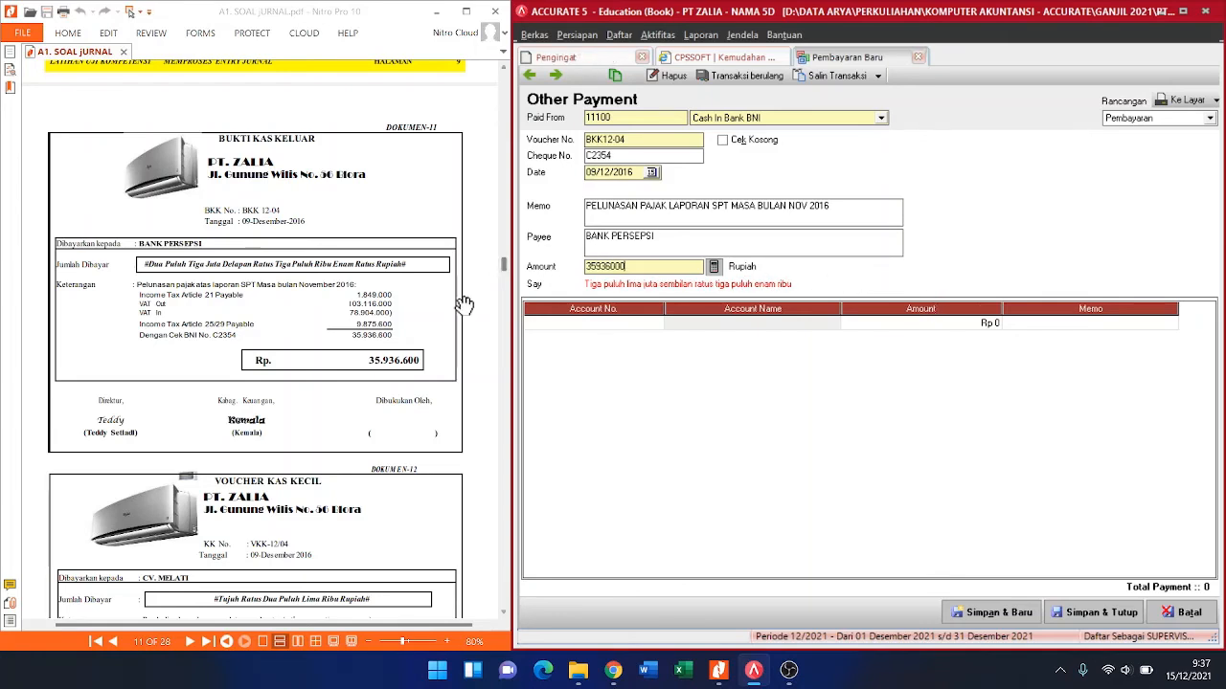
key("BackSpace")
key("BackSpace")
key("BackSpace")
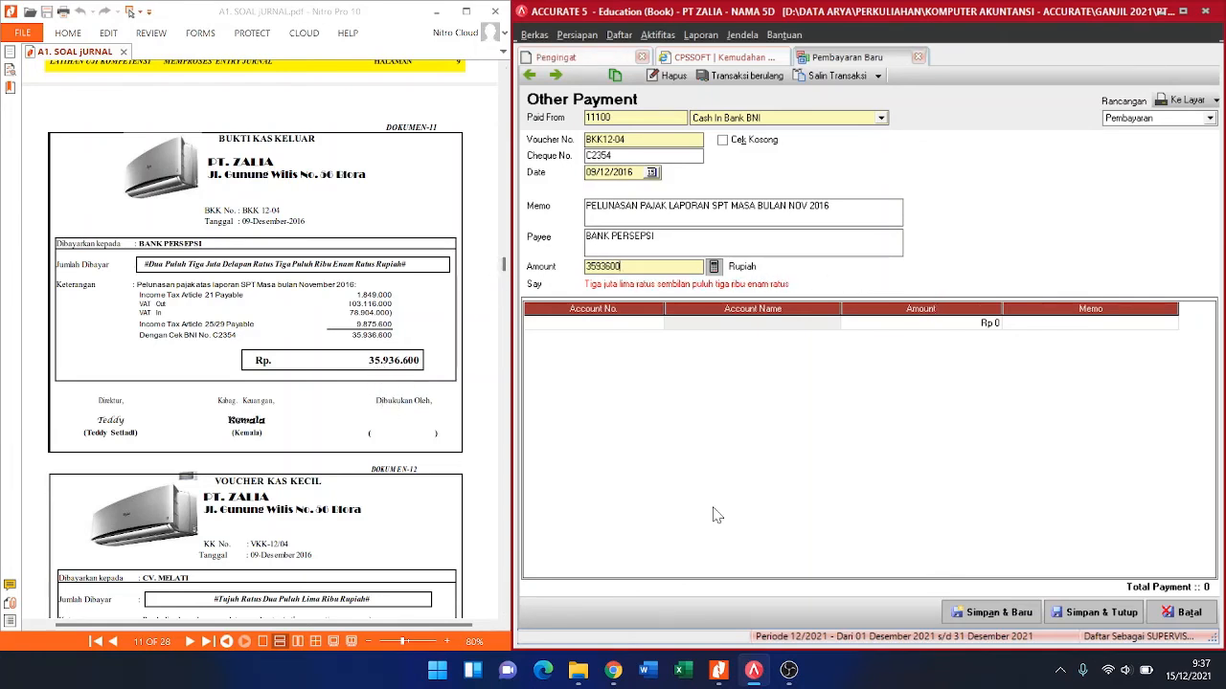
type("600")
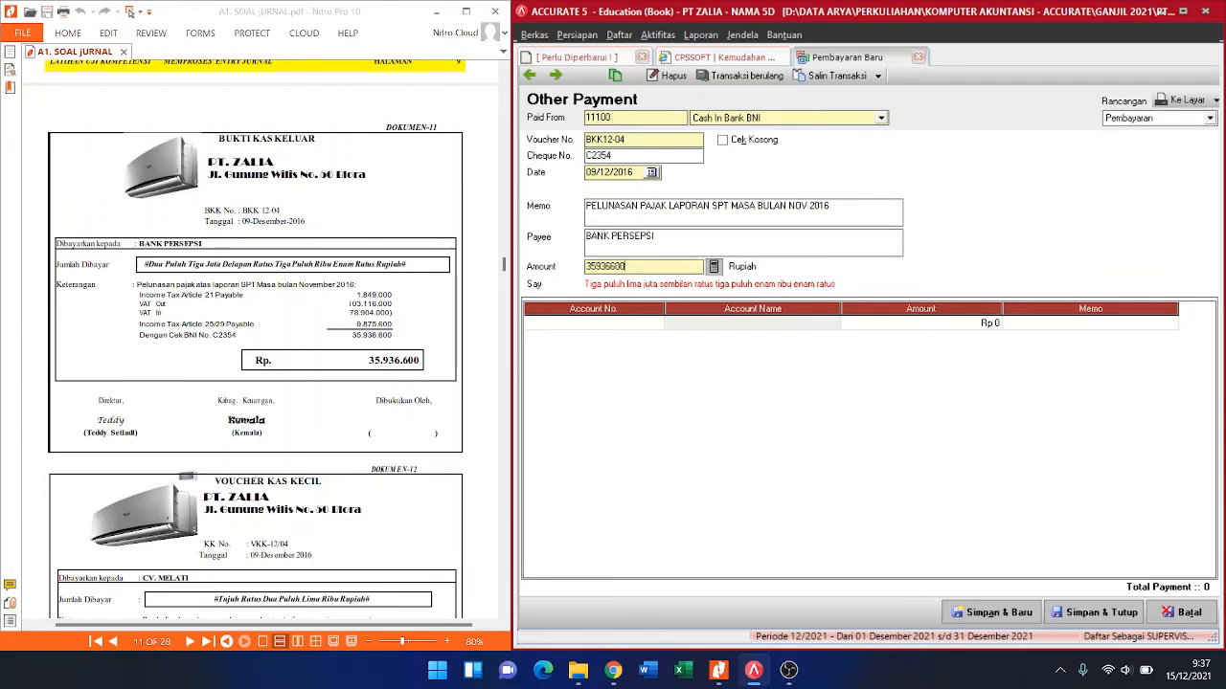
key("Tab")
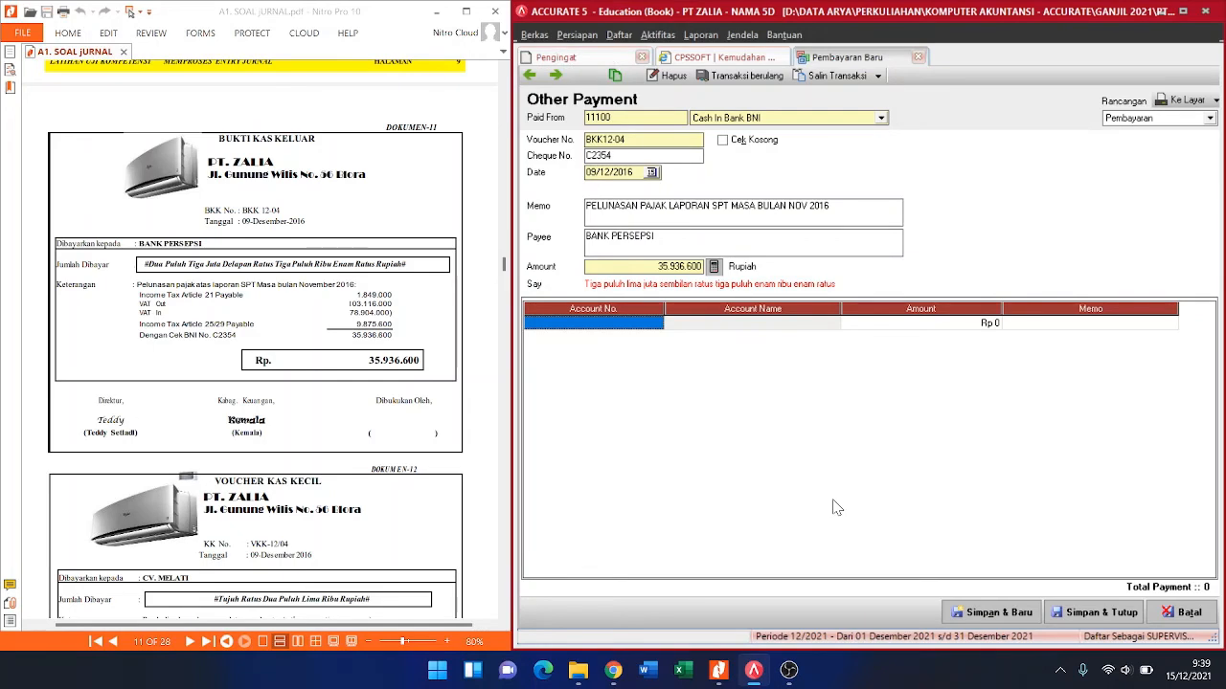
Step: Add account 21302 Income Taxes Payable (21) as the first payment line with an amount of 1.849.000
left_click(659, 327)
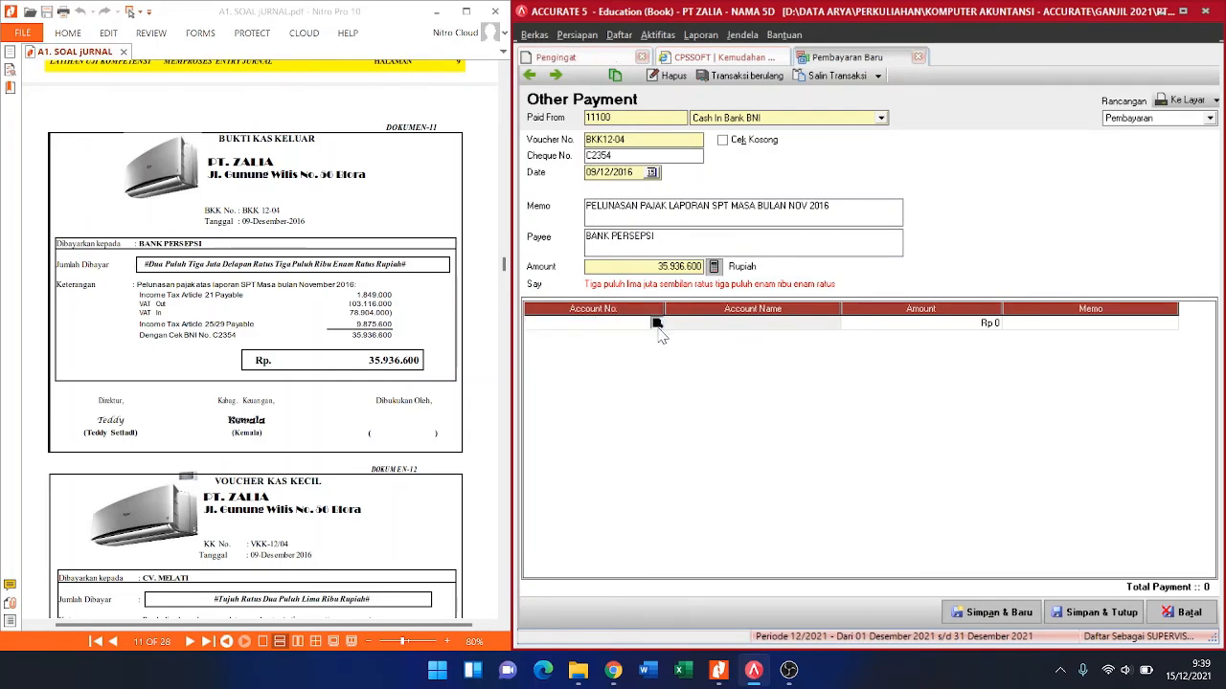
left_click(658, 324)
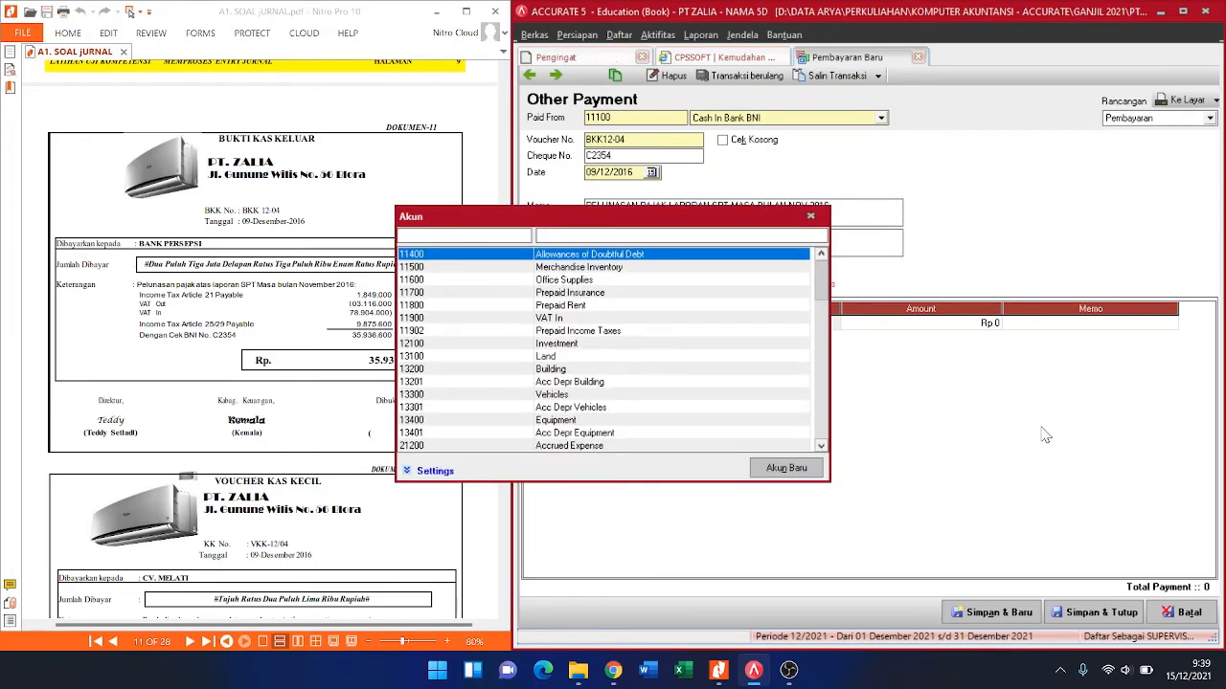
type("2")
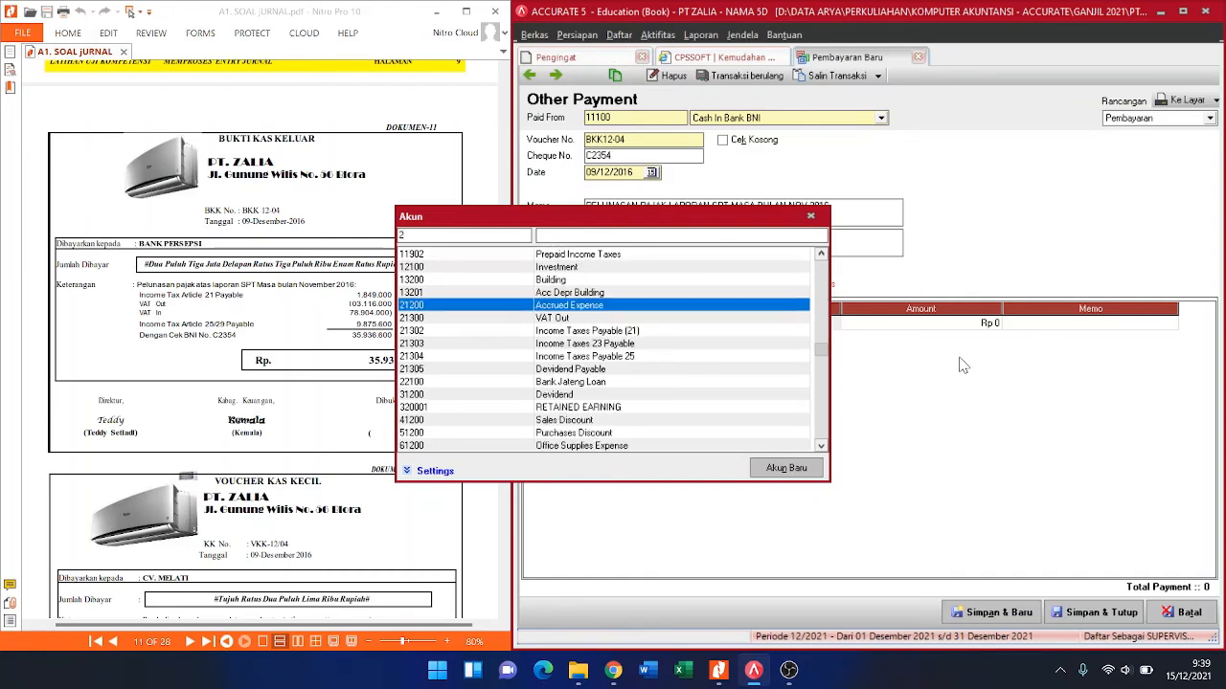
double_click(579, 331)
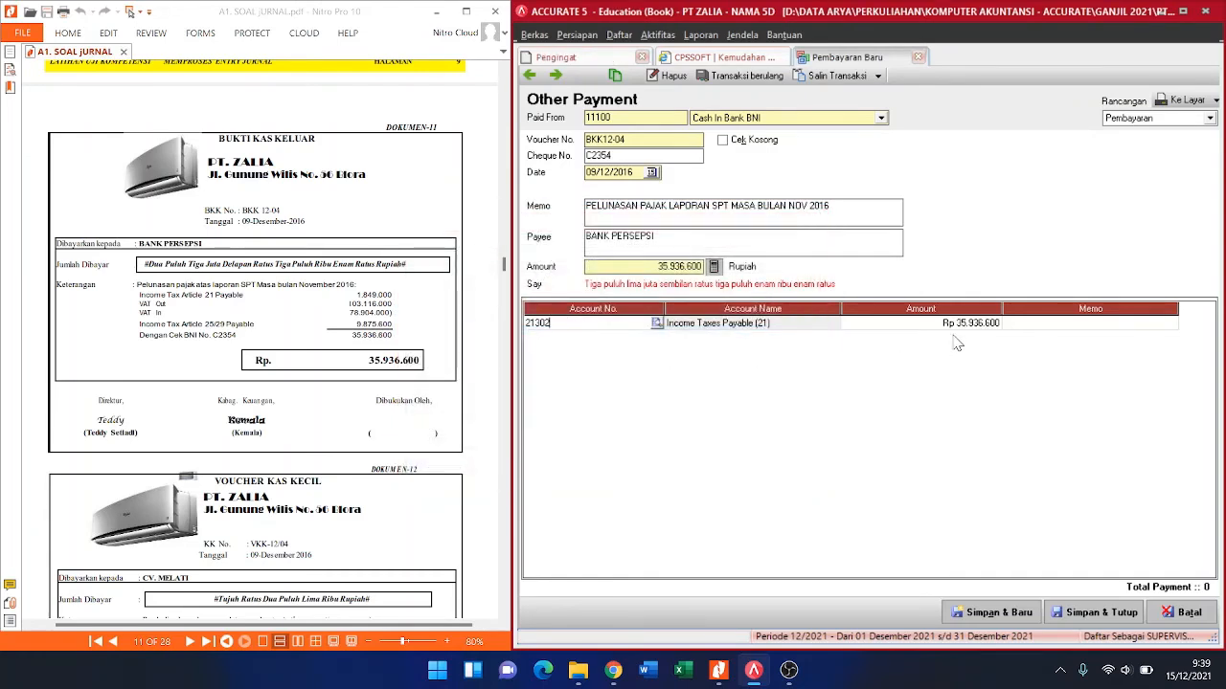
key("Tab")
key("Tab")
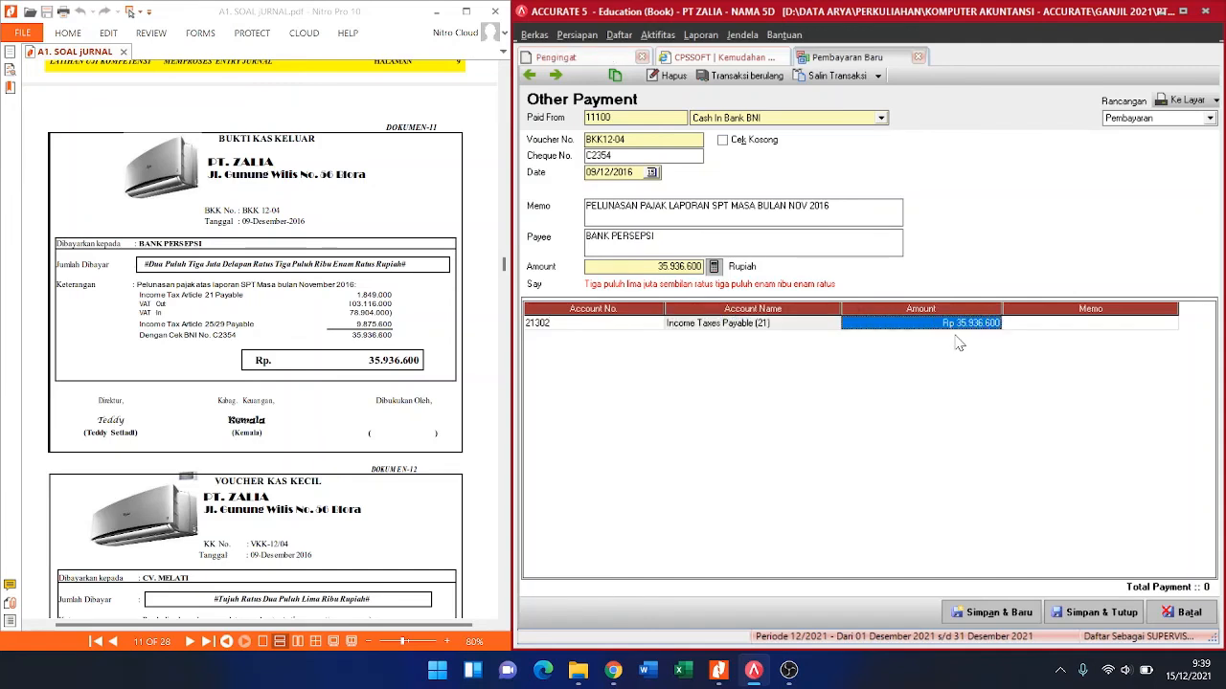
type("1.8")
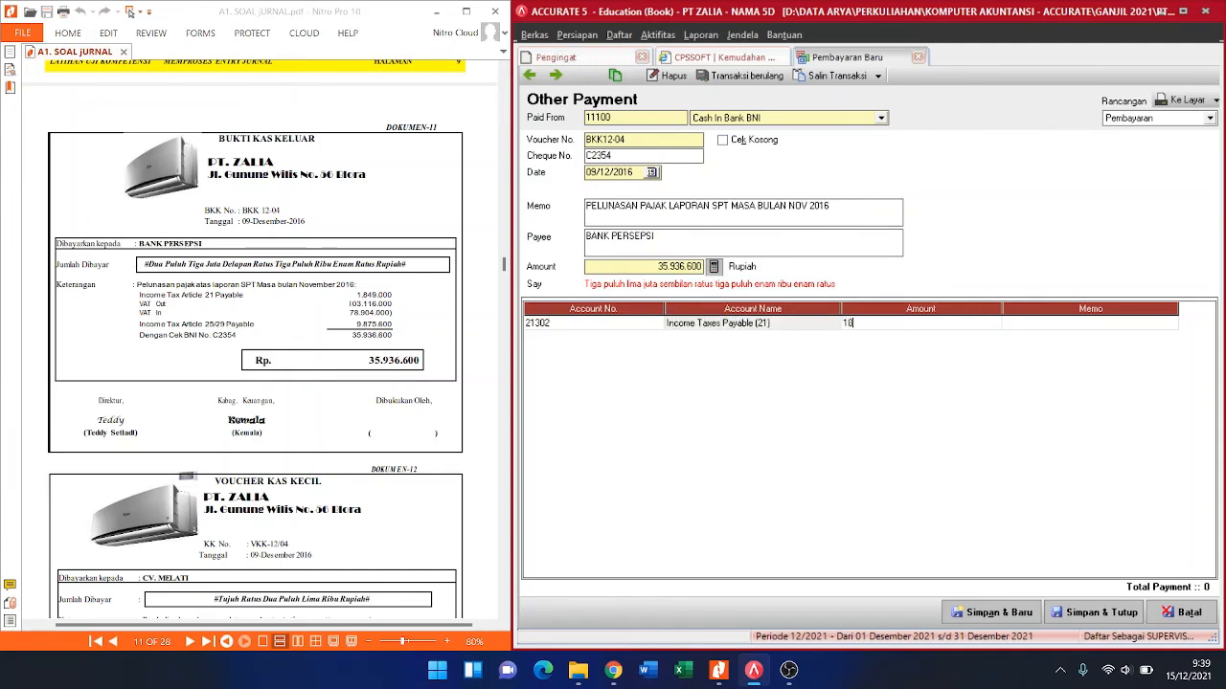
type("49.0")
type("000")
key("Tab")
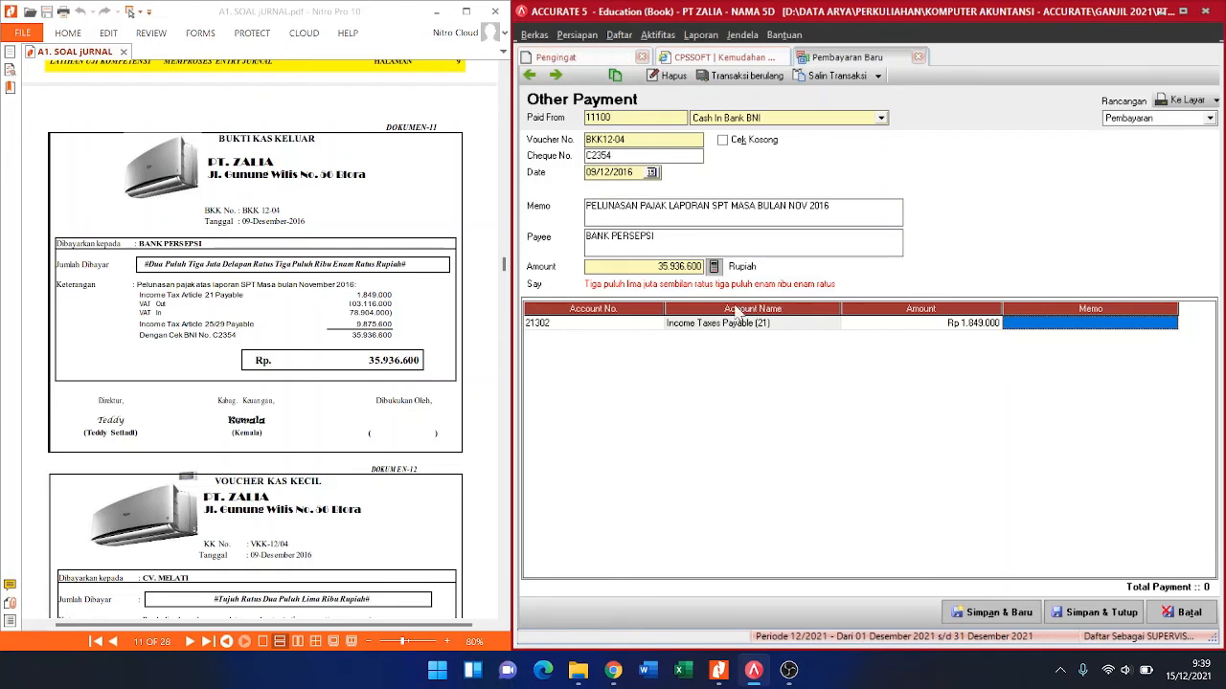
key("Tab")
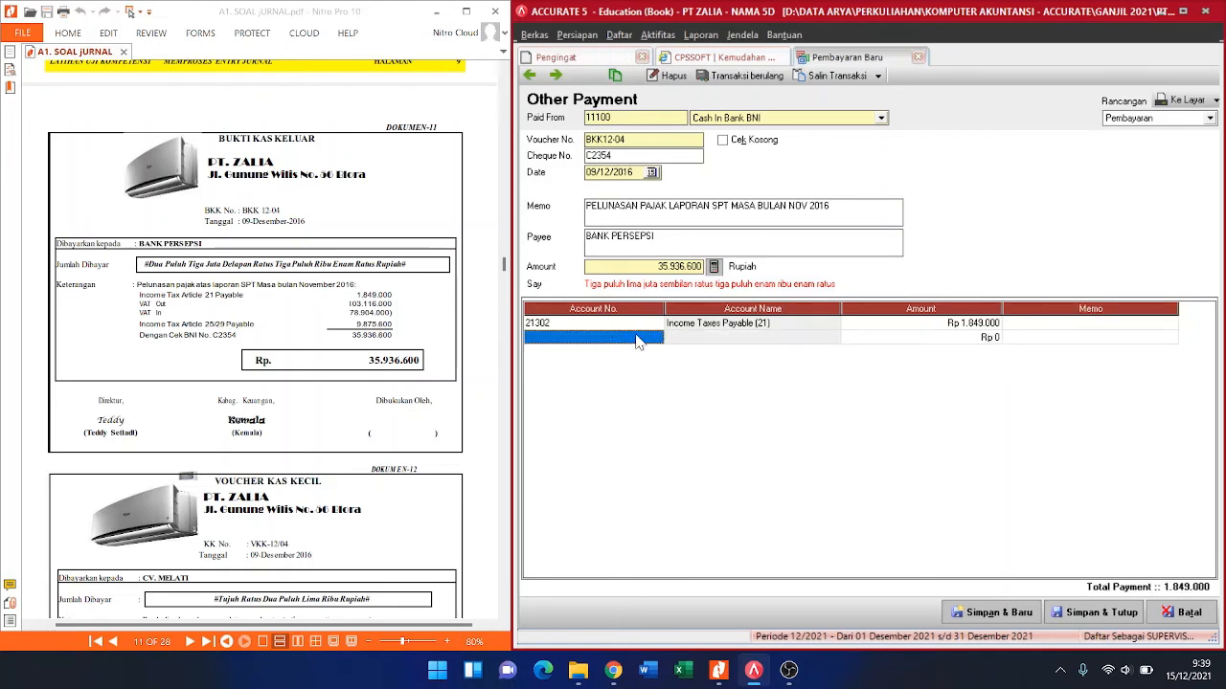
left_click(647, 339)
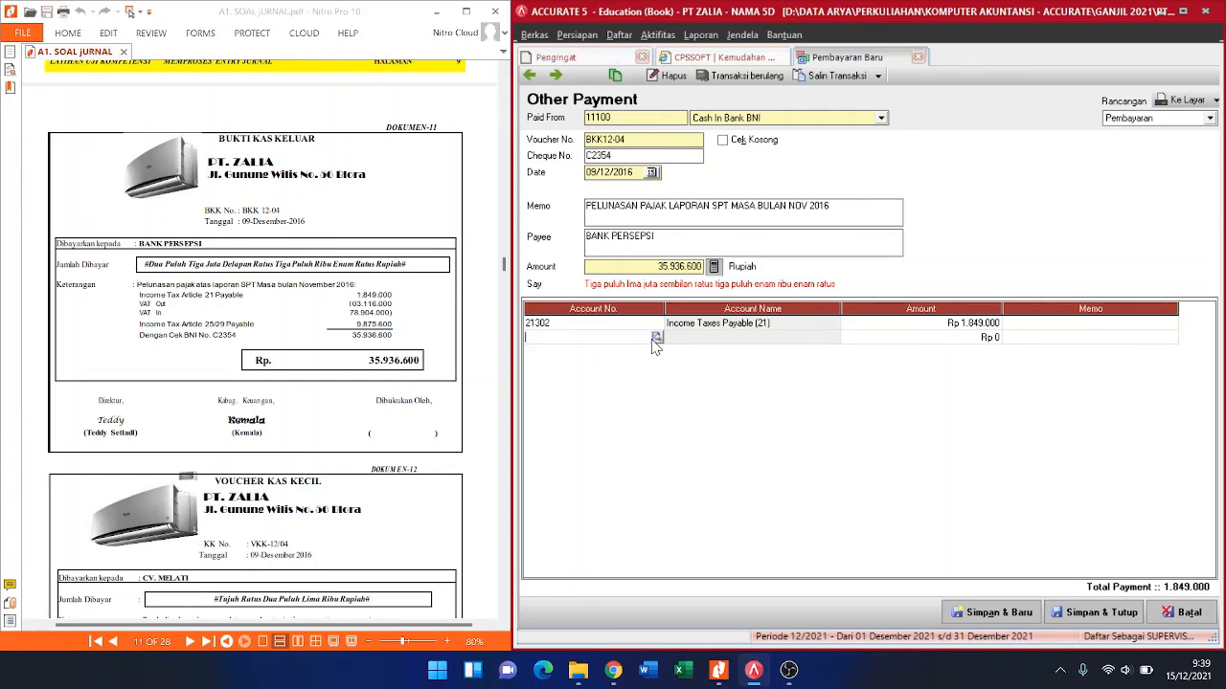
left_click(656, 337)
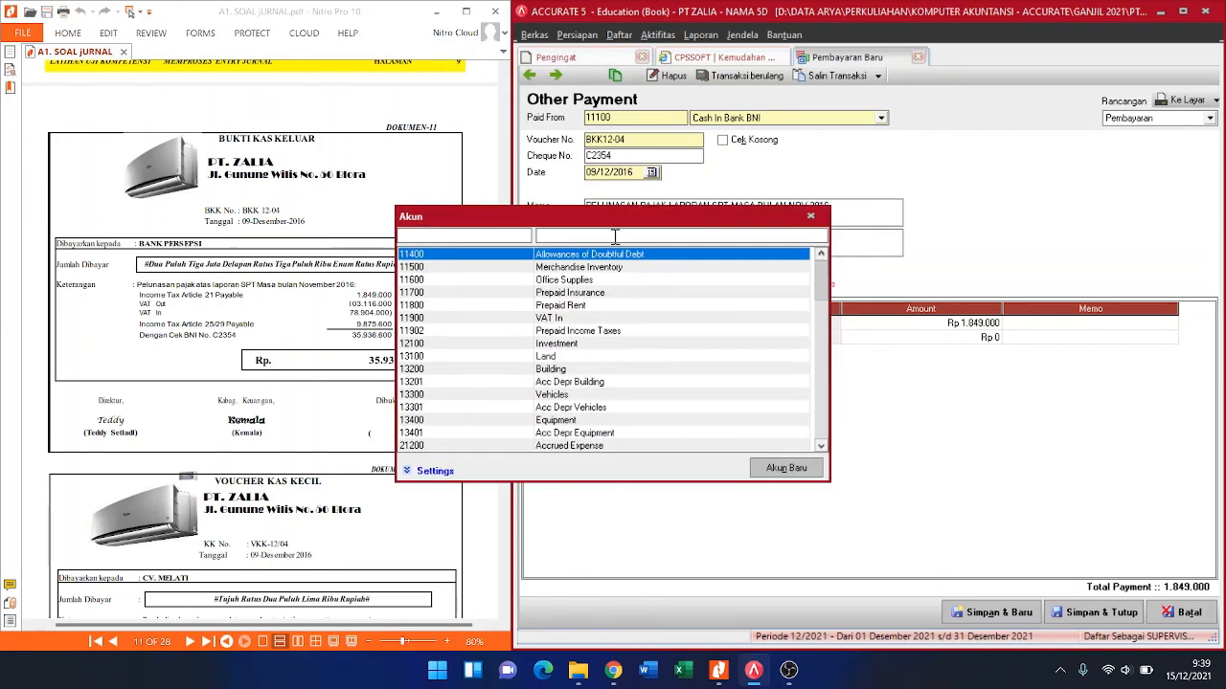
type("VA")
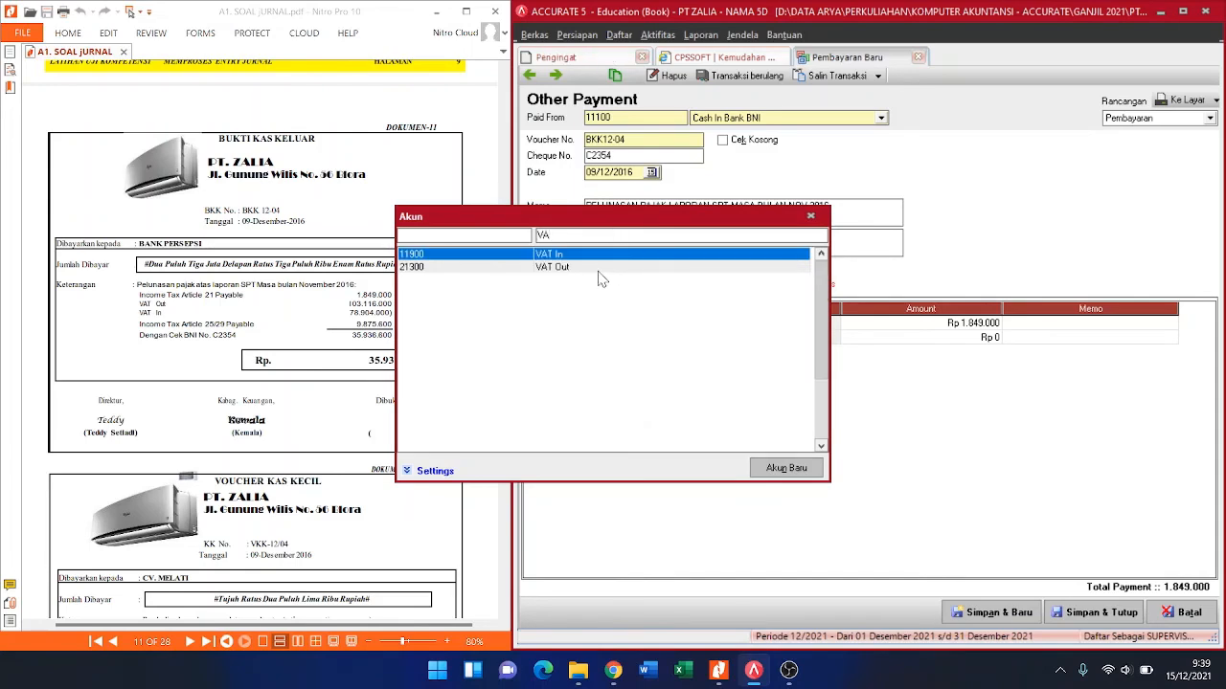
left_click(786, 467)
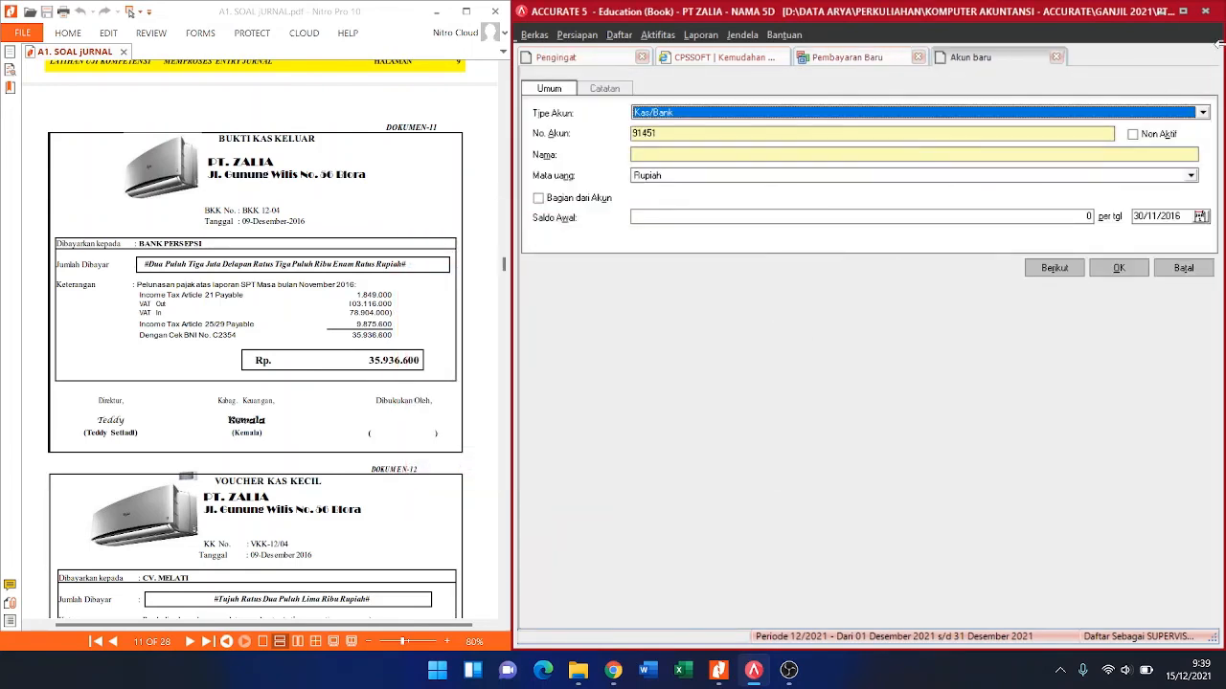
left_click(1183, 267)
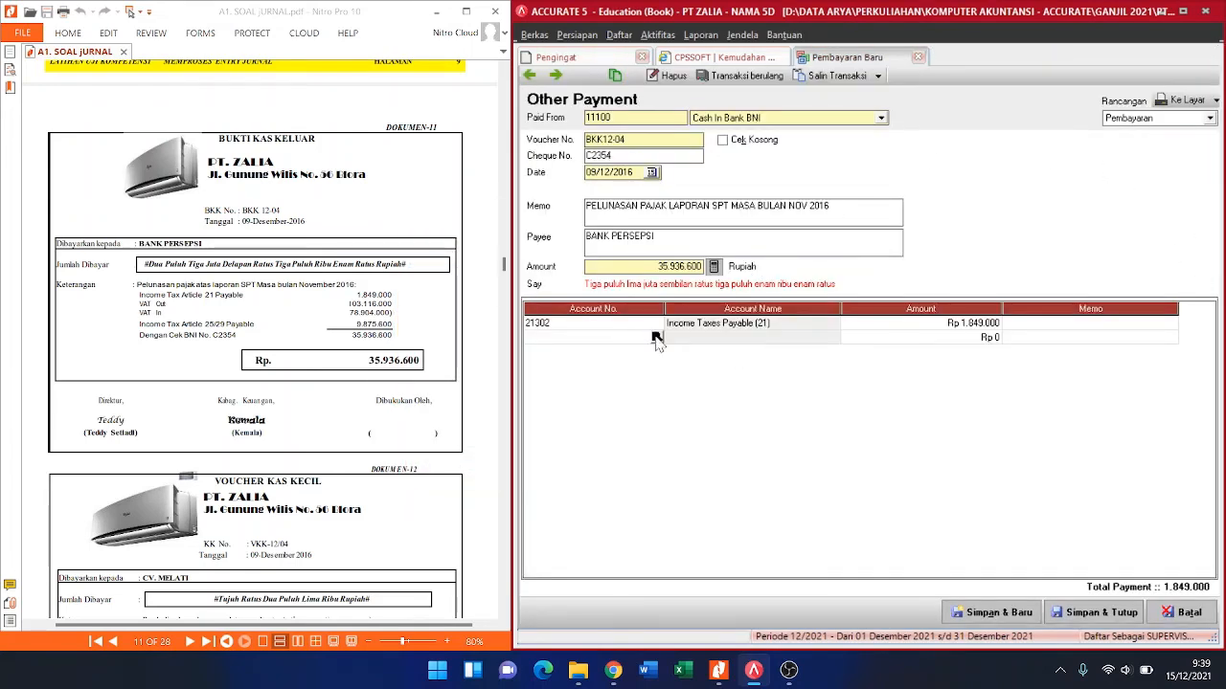
Step: Add account 21300 VAT Out as the second payment line with an amount of 103.116.000
left_click(657, 338)
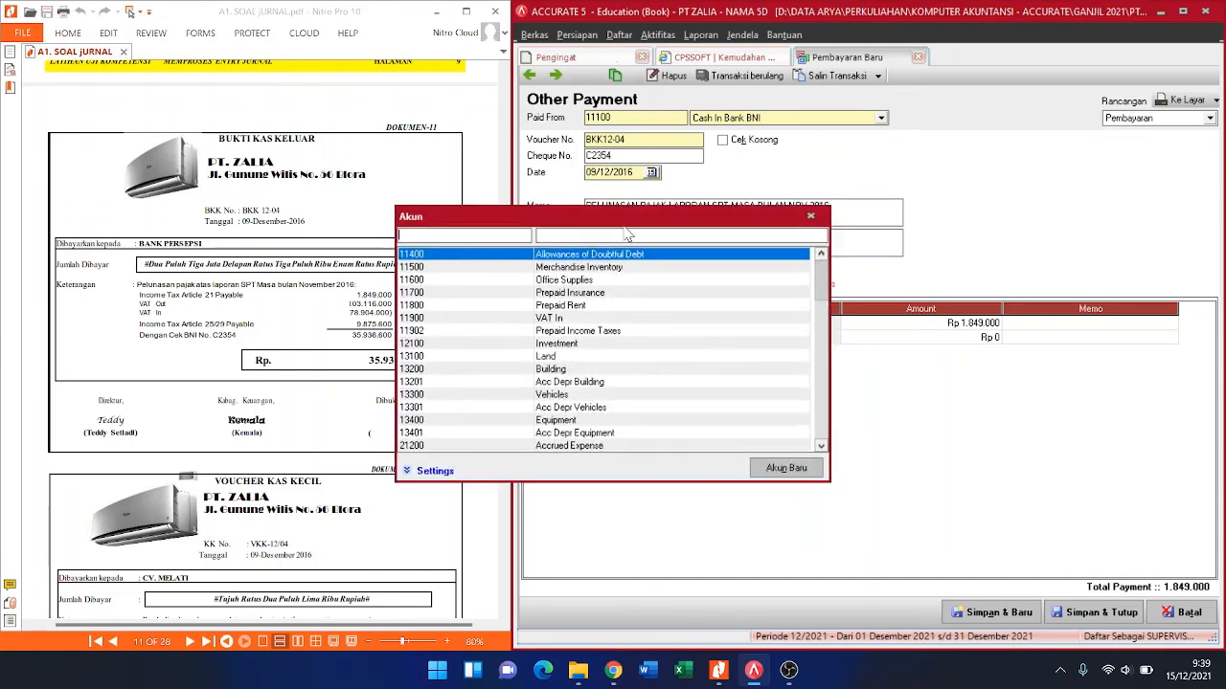
type("vat")
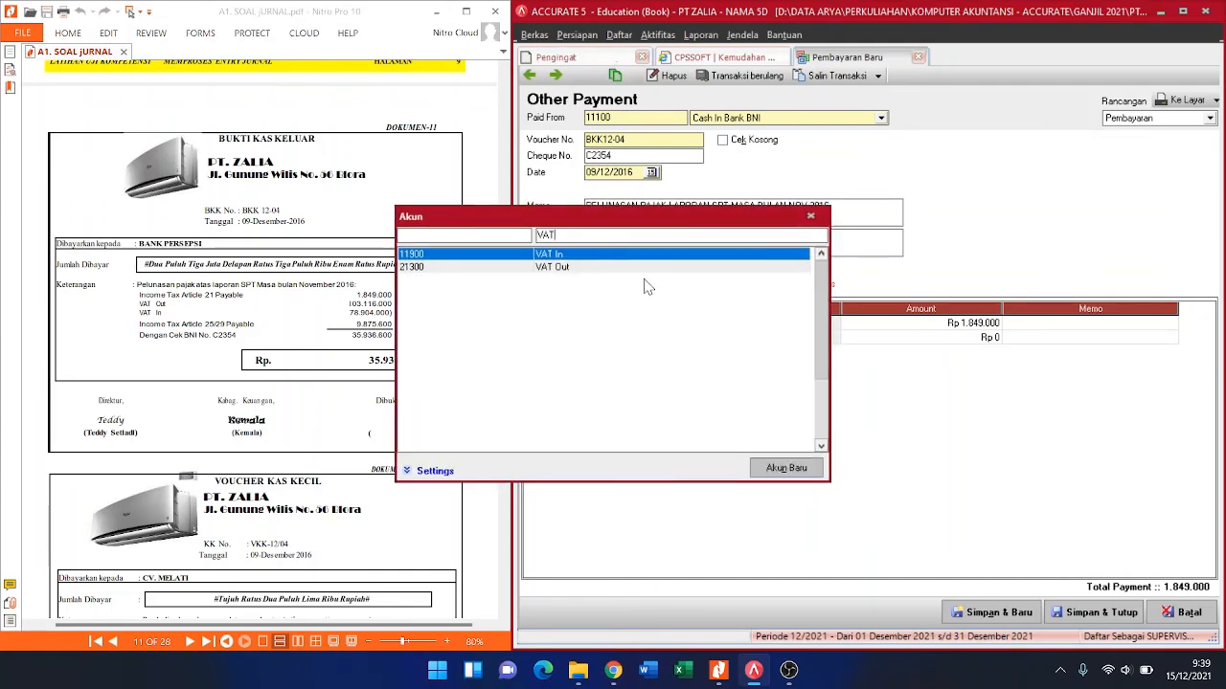
double_click(623, 268)
key("Tab")
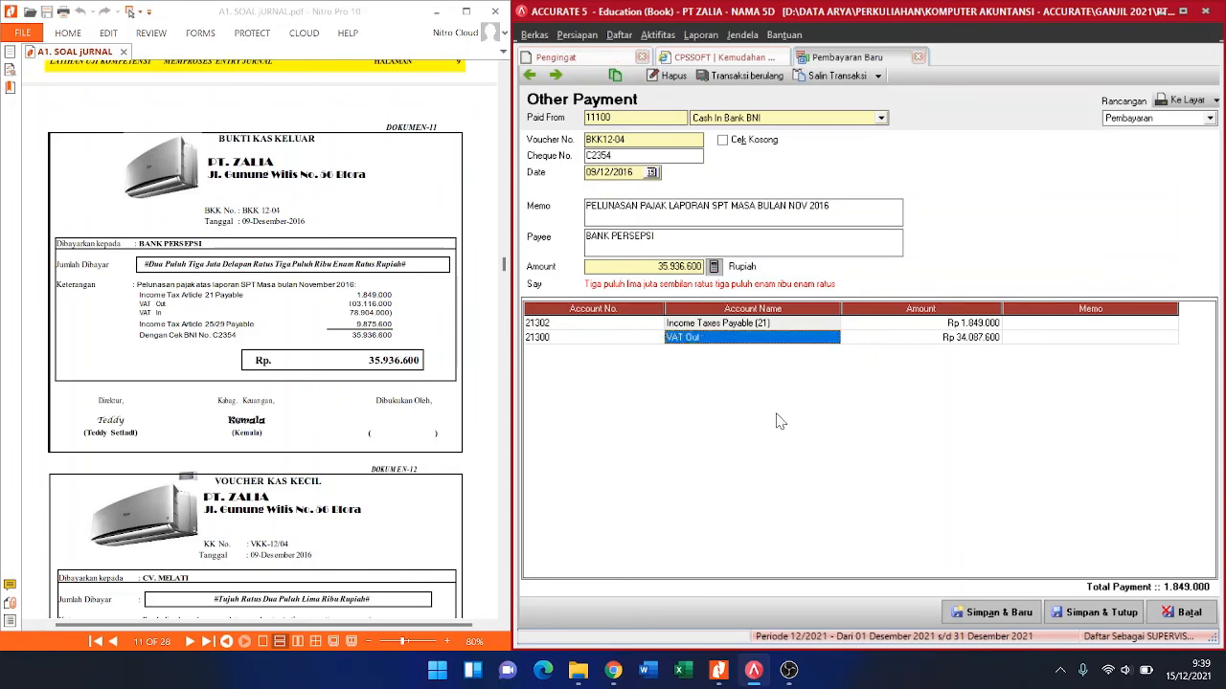
key("Tab")
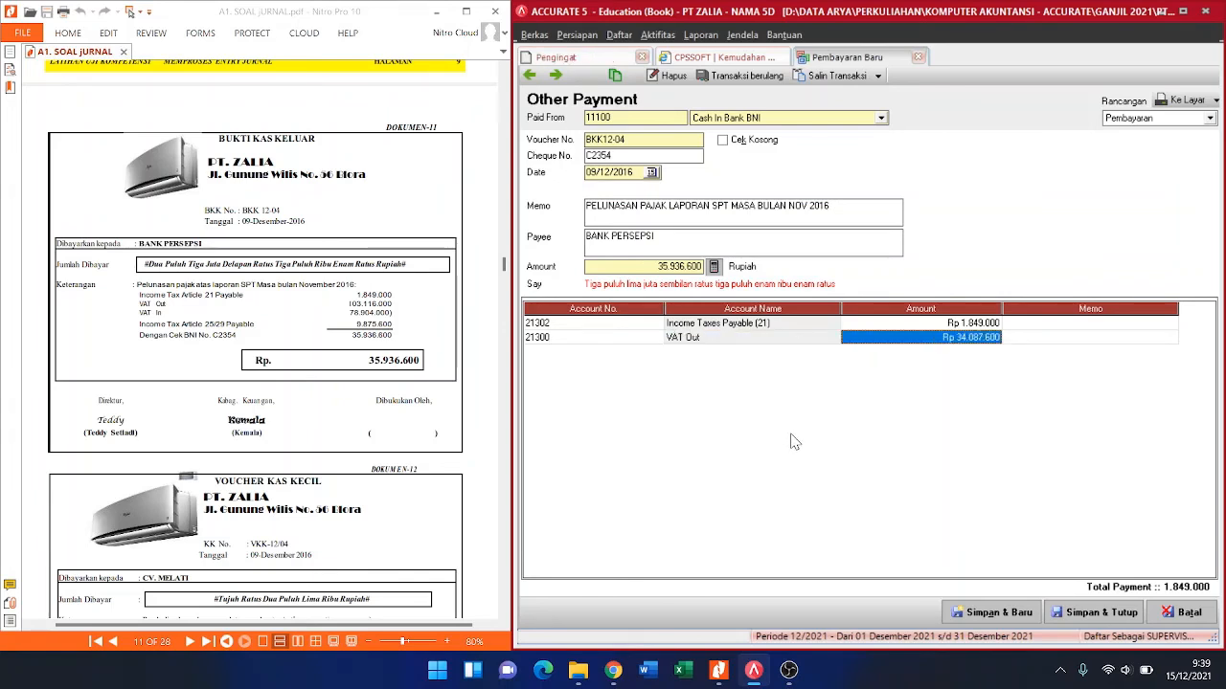
type("10")
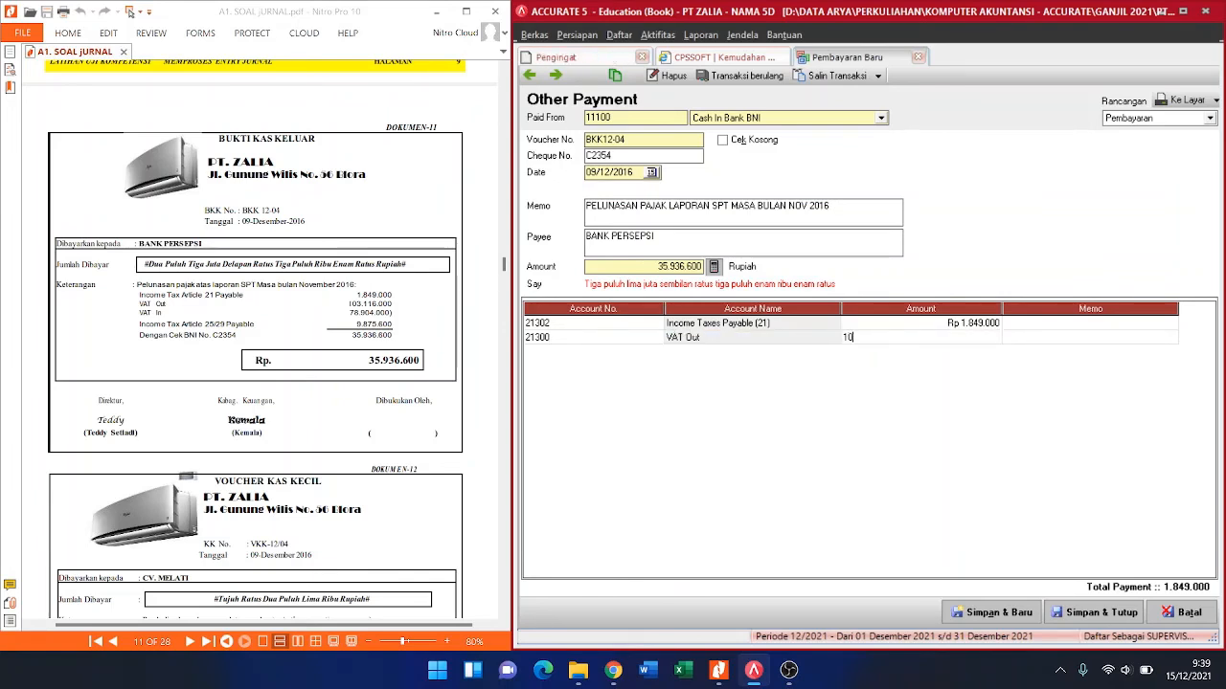
type("3115")
key("BackSpace")
type("6000")
key("Tab")
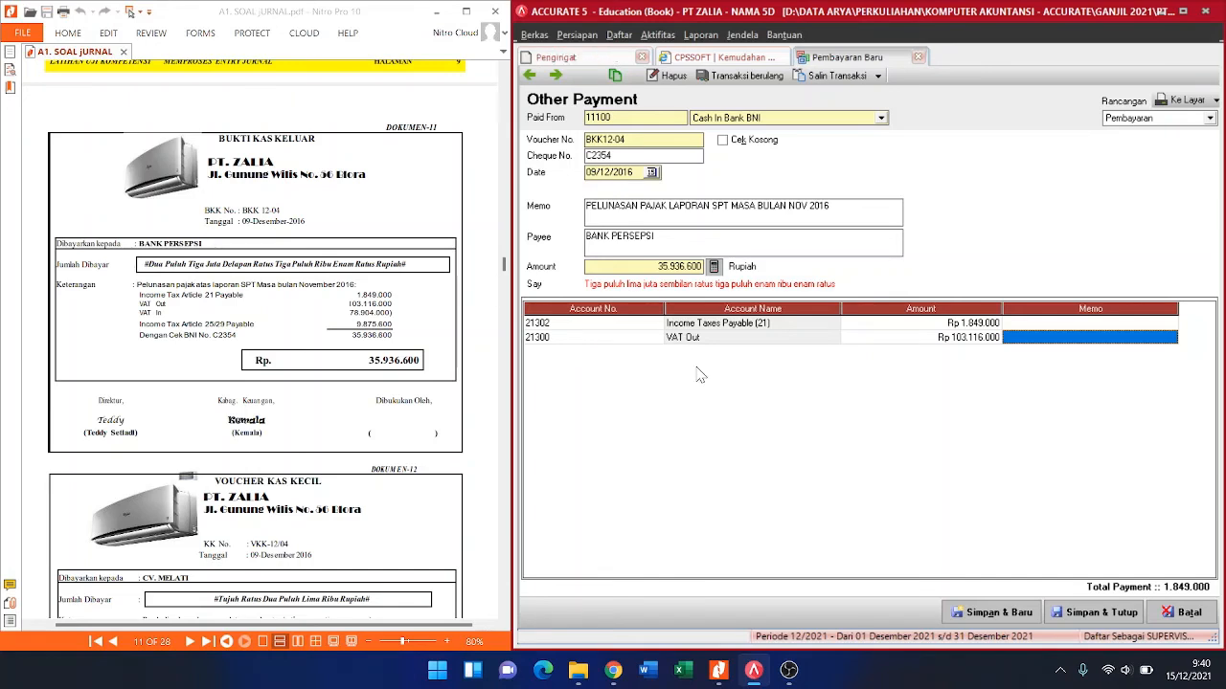
key("Tab")
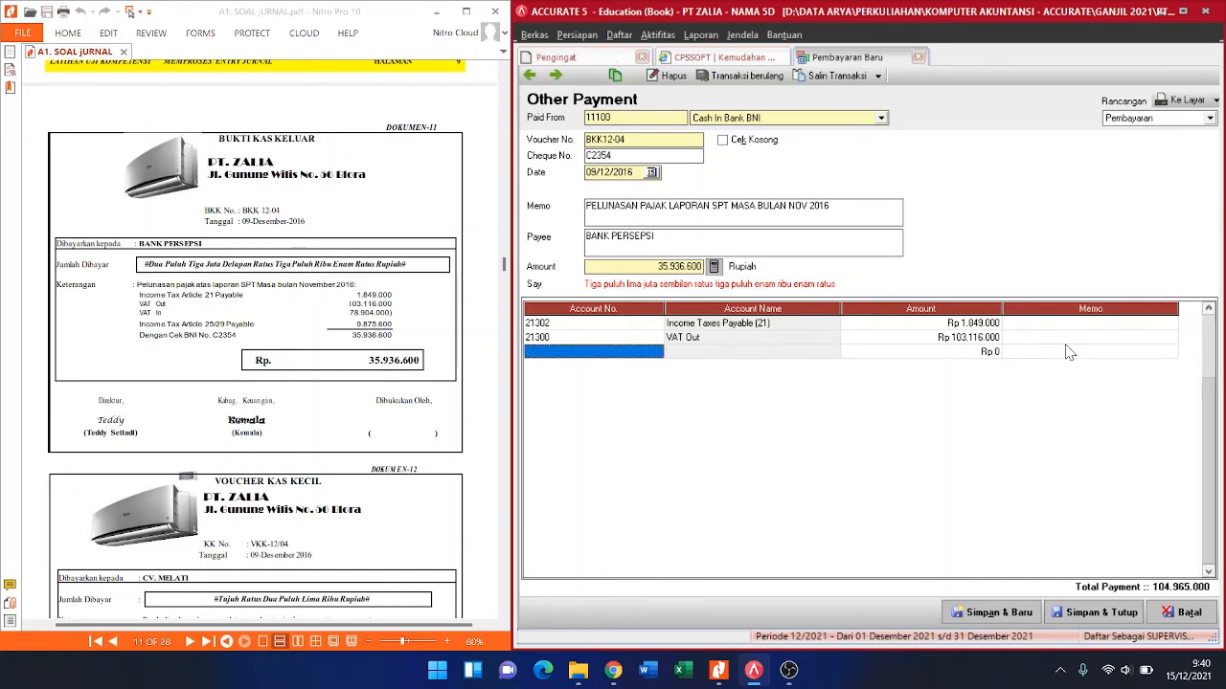
Step: Add account 11900 VAT In as the third payment line with a negative amount of -78.904.000
left_click(649, 352)
left_click(656, 352)
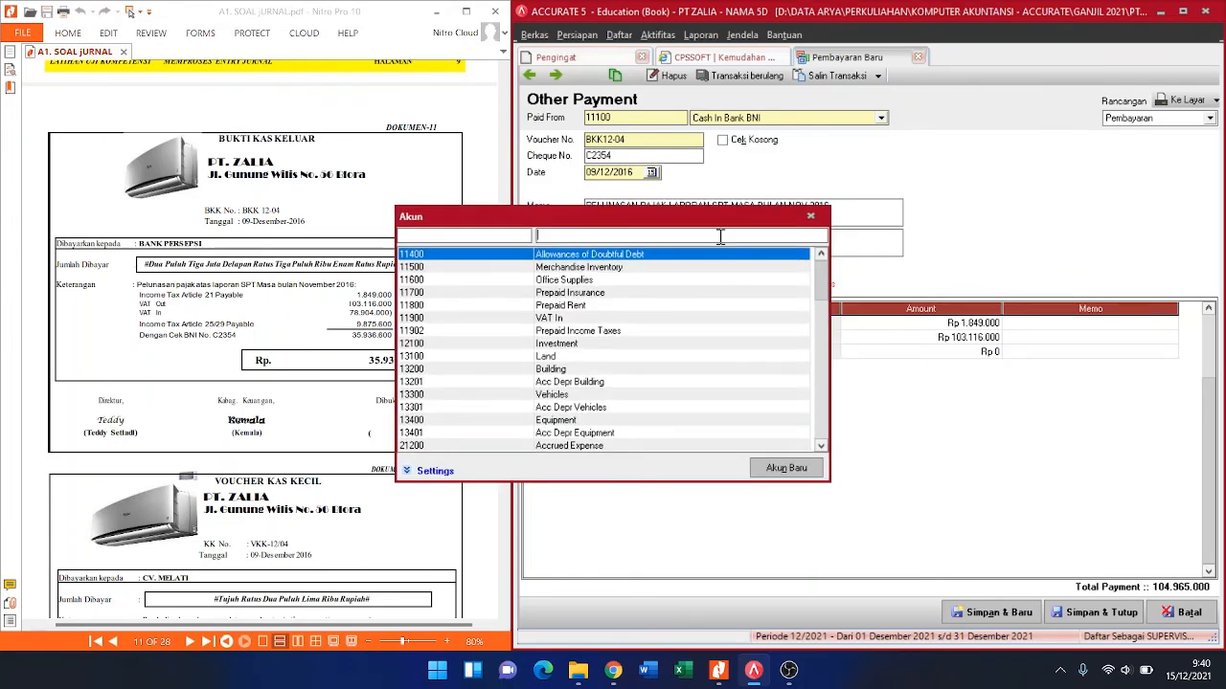
type("vat")
double_click(644, 255)
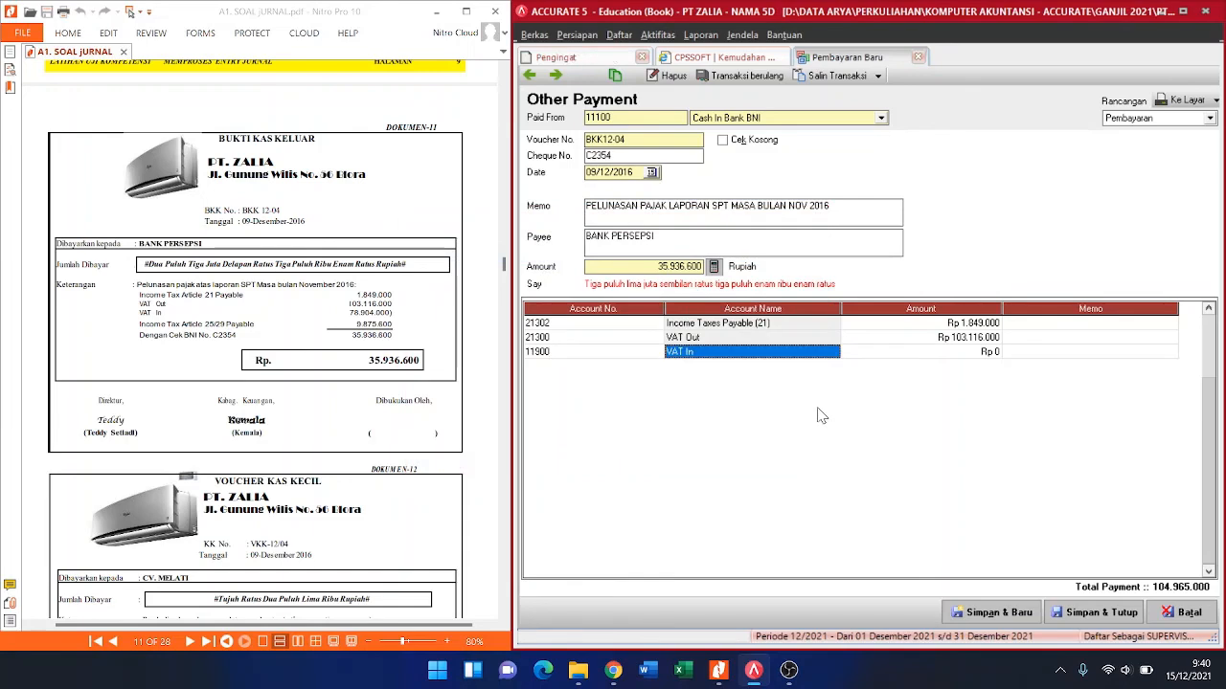
key("Tab")
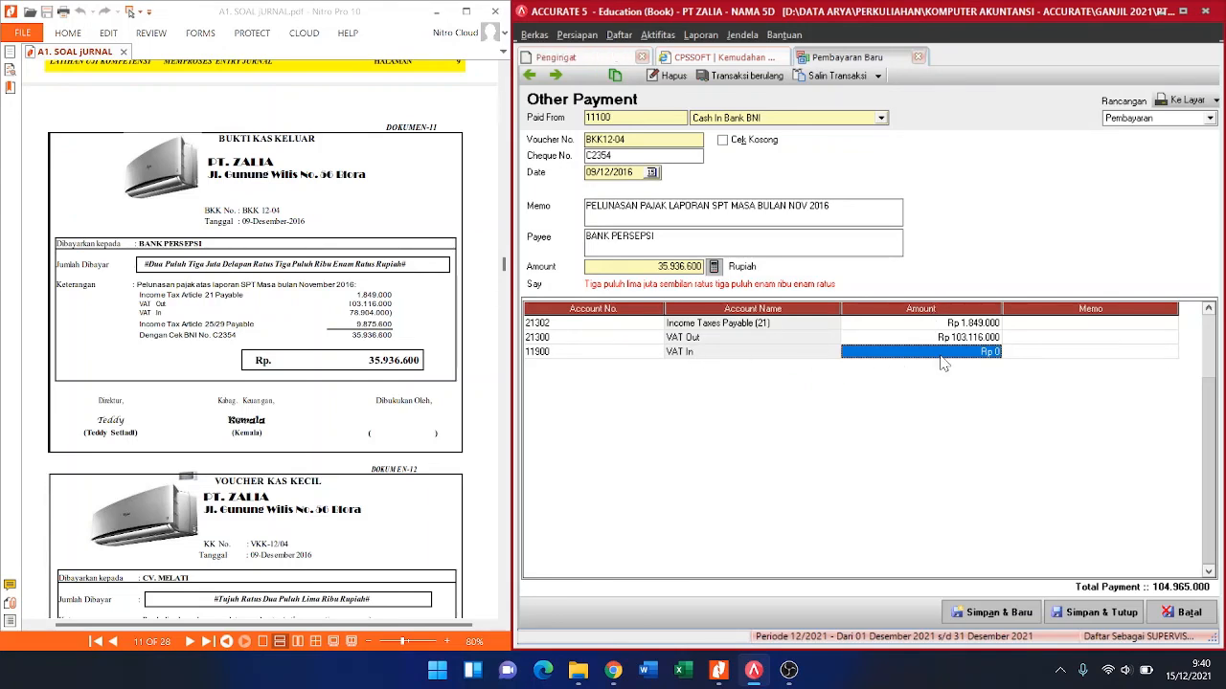
type("-78")
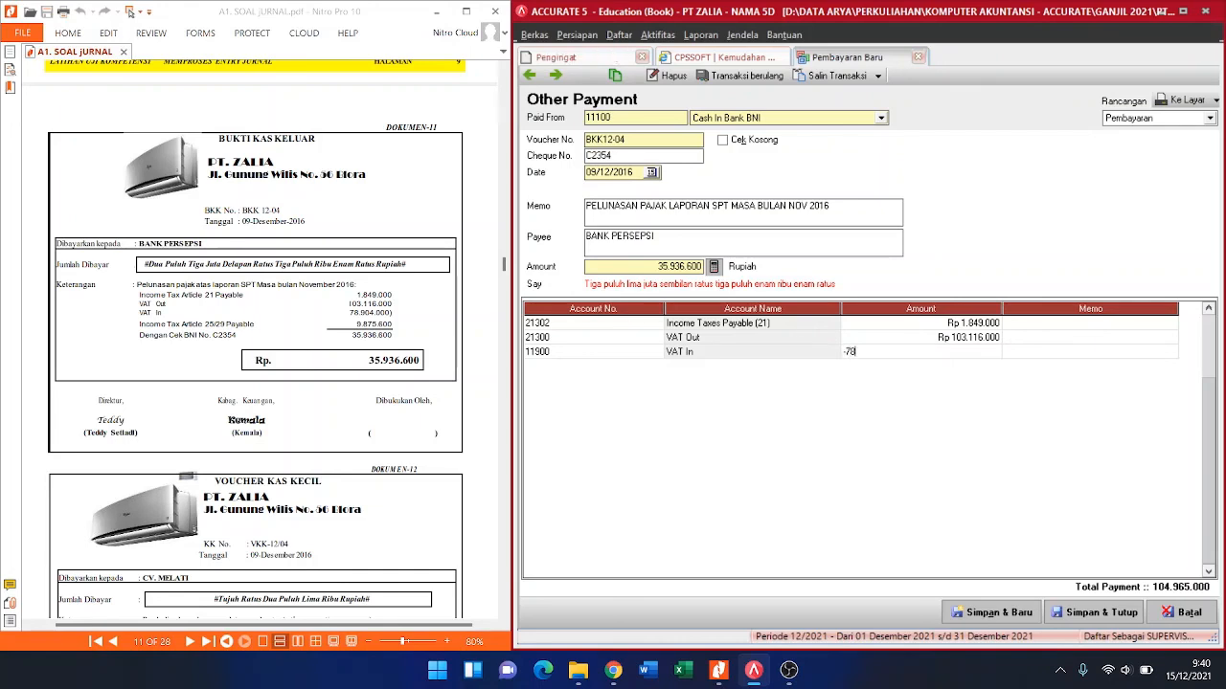
type("904000")
key("Tab")
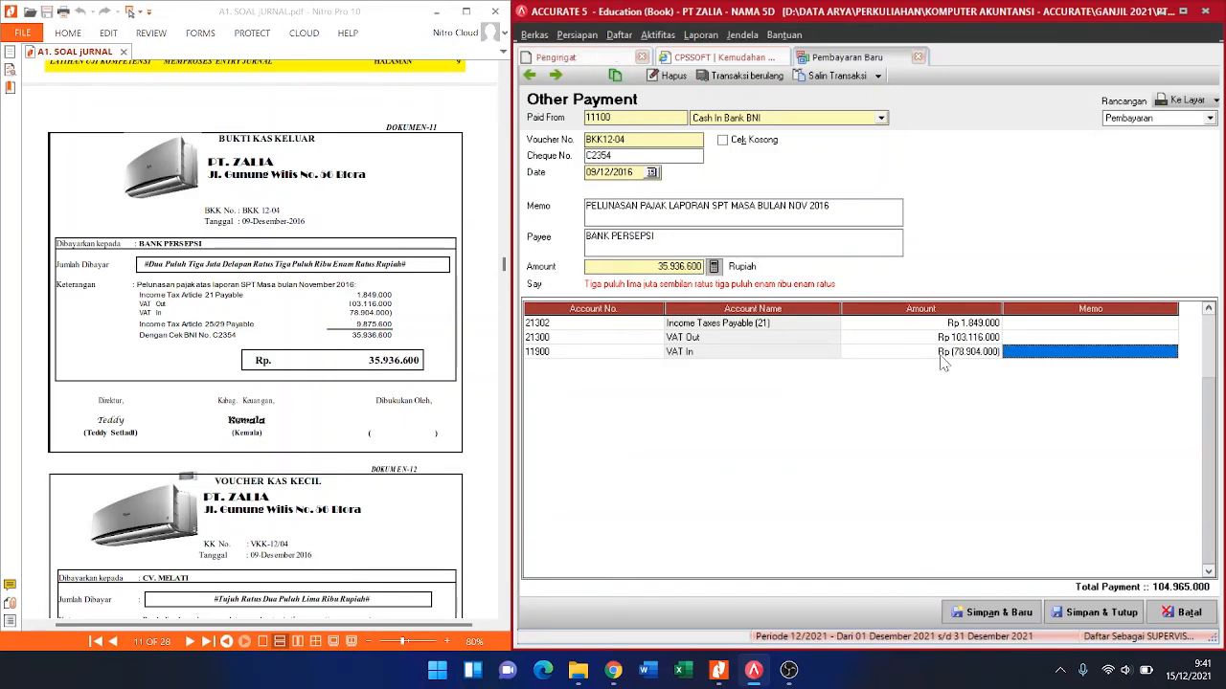
key("Tab")
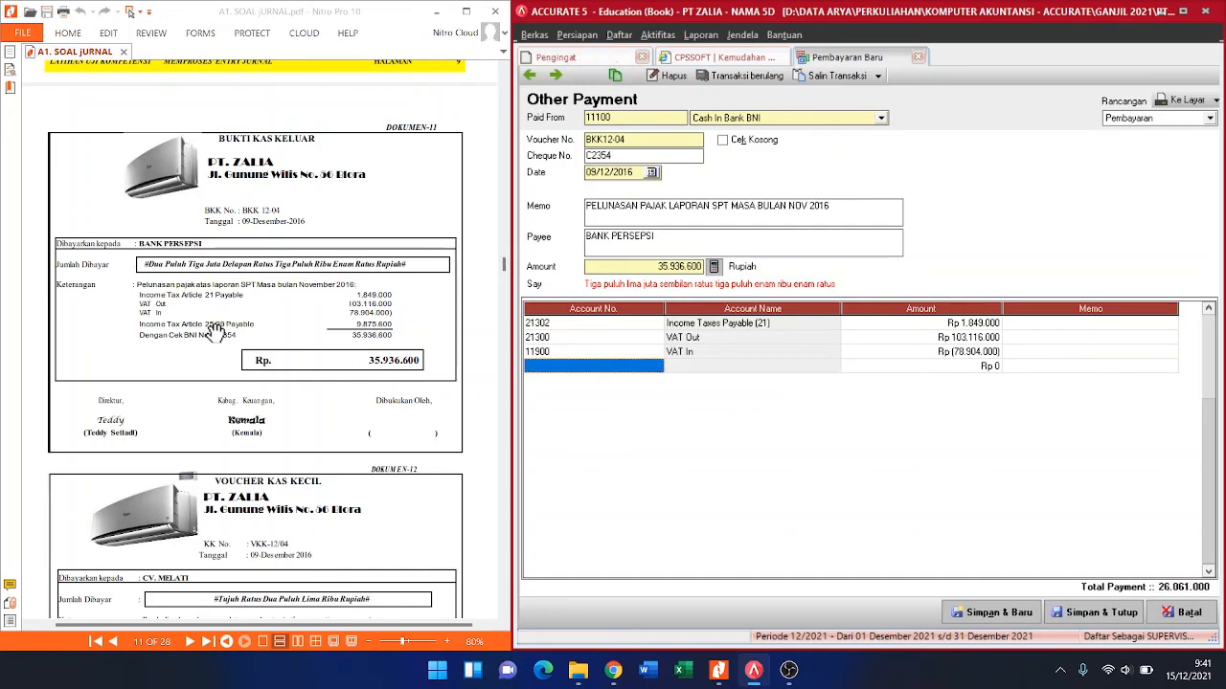
Step: Add account 21304 Income Taxes Payable 25 as the fourth payment line with an amount of 9.875.600
scroll(657, 362, "up", 2)
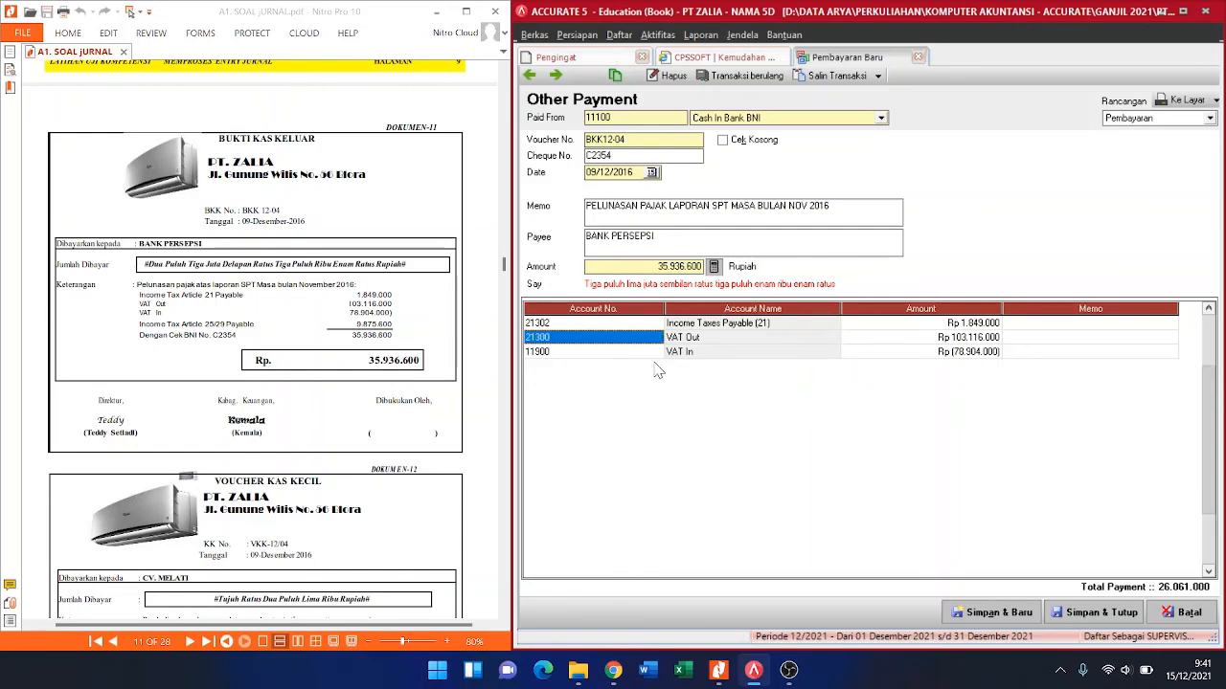
scroll(978, 375, "down", 2)
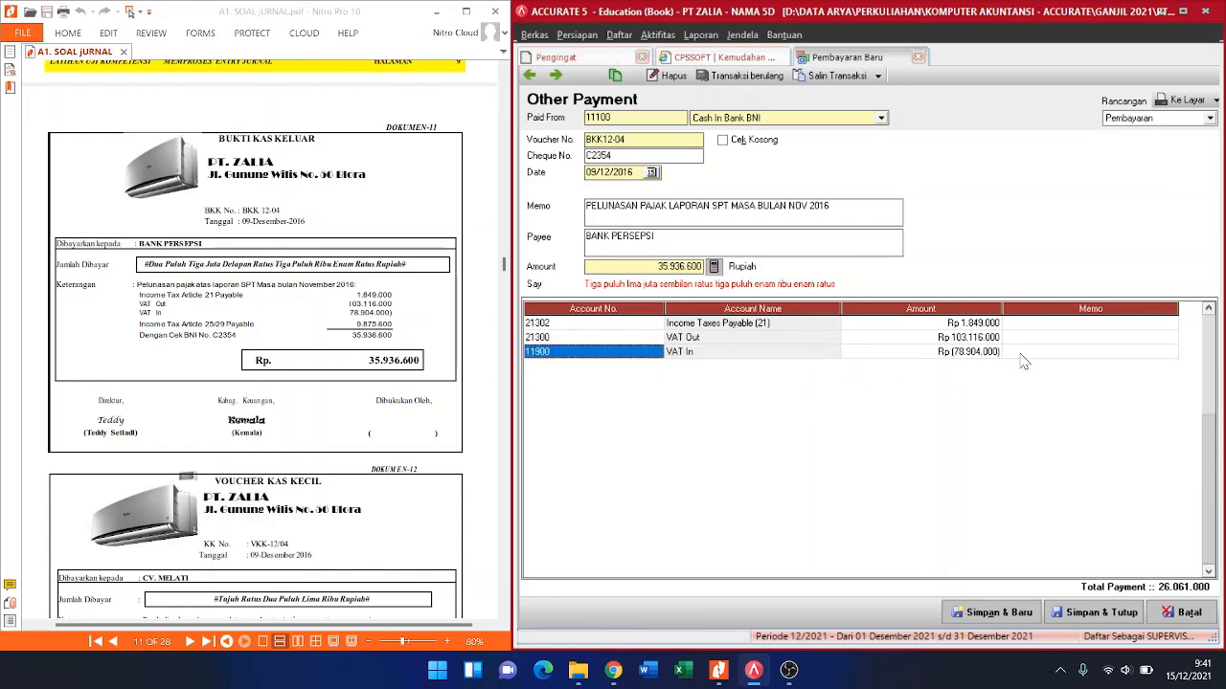
key("Return")
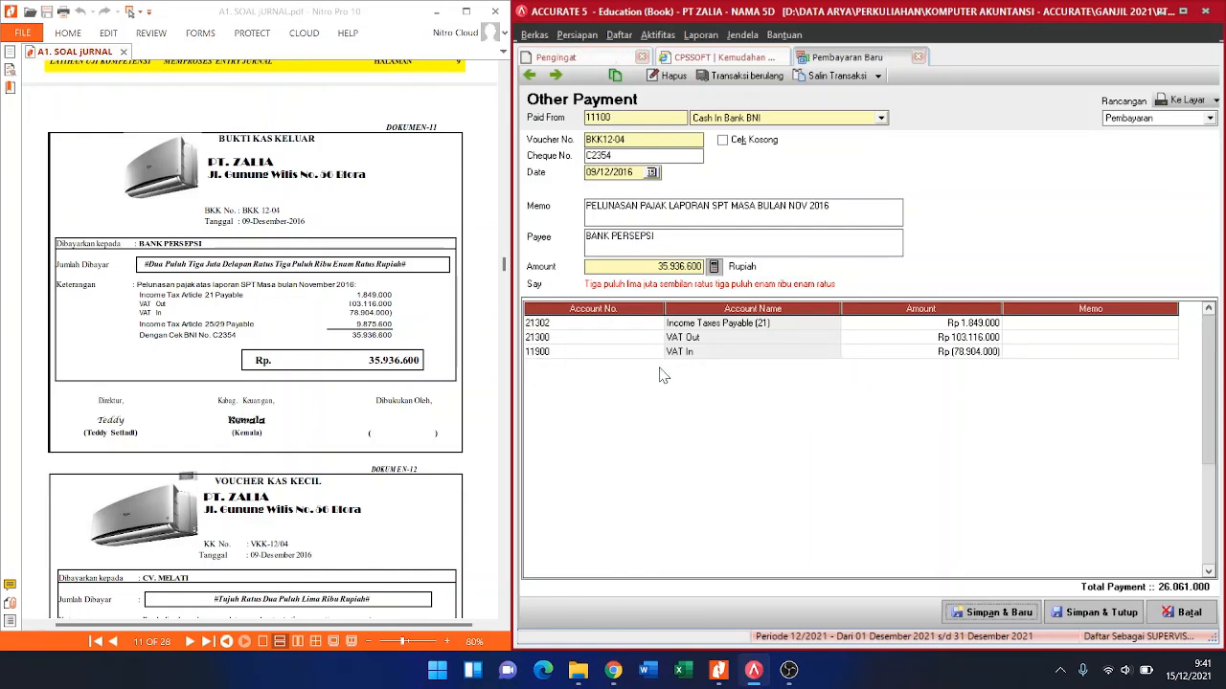
left_click(1023, 352)
key("Return")
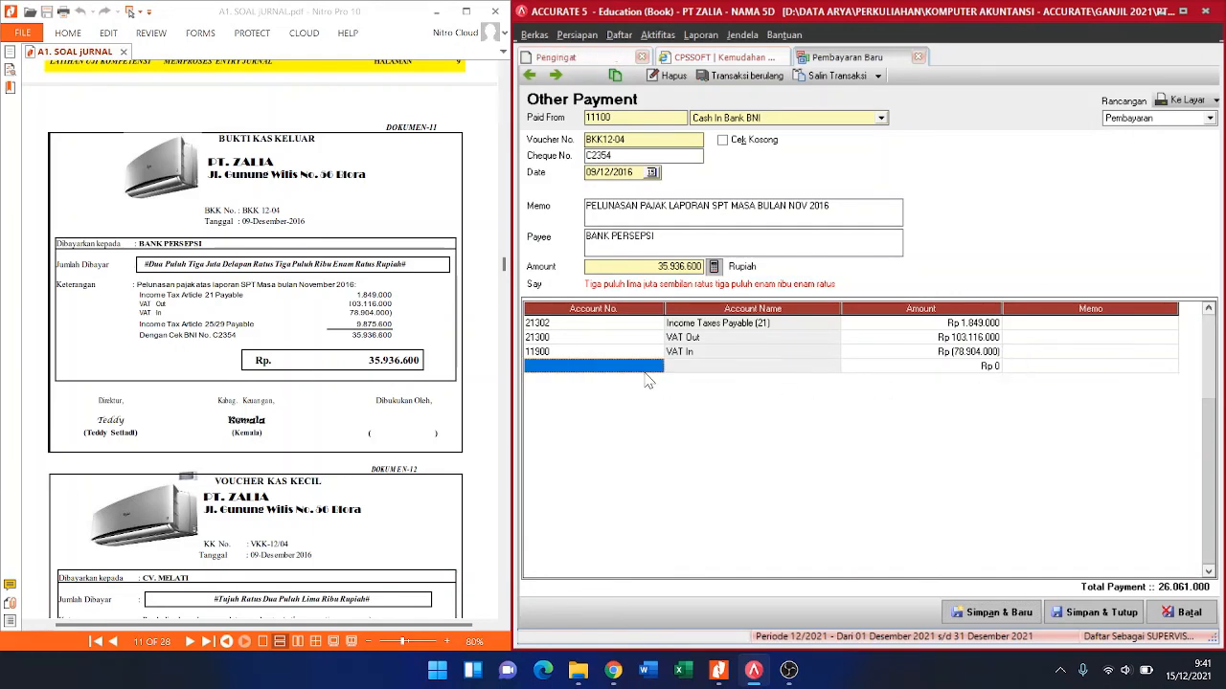
left_click(660, 367)
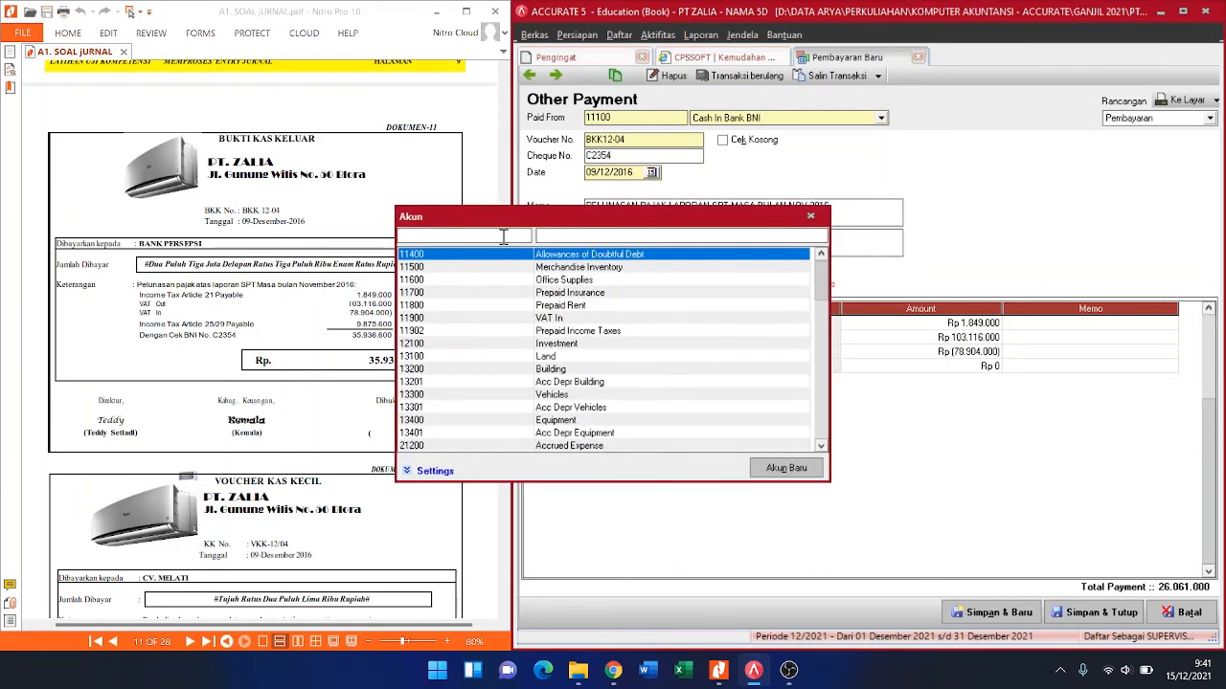
type("2")
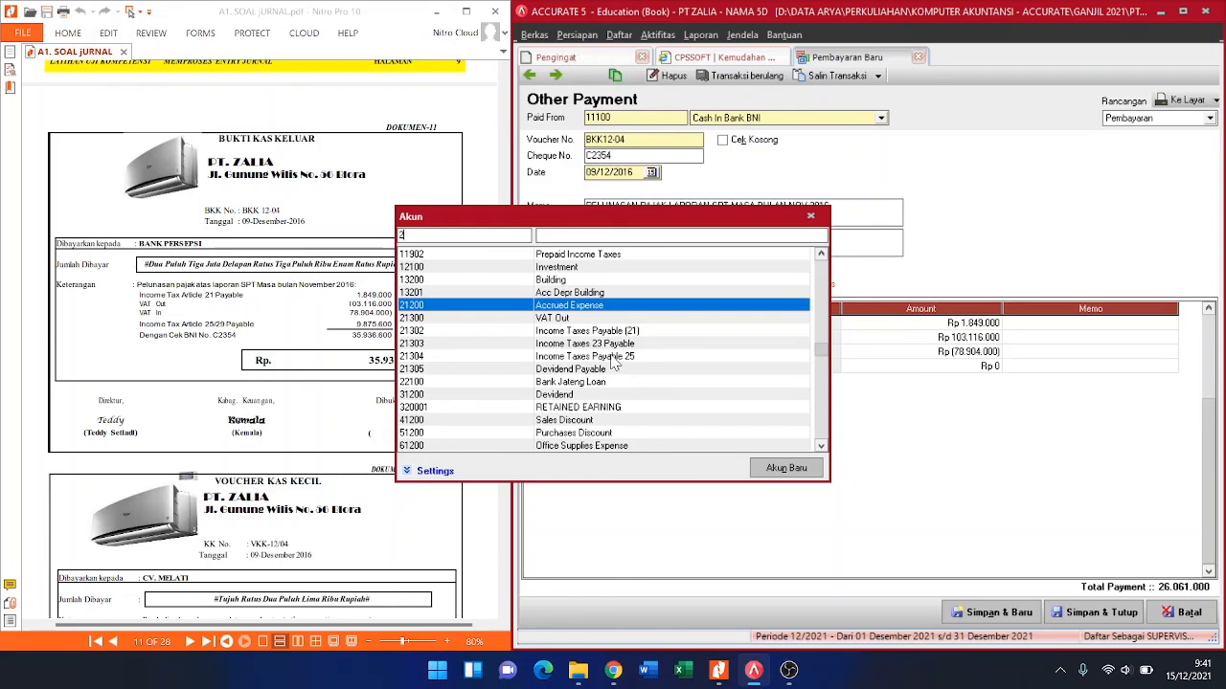
double_click(613, 356)
key("Return")
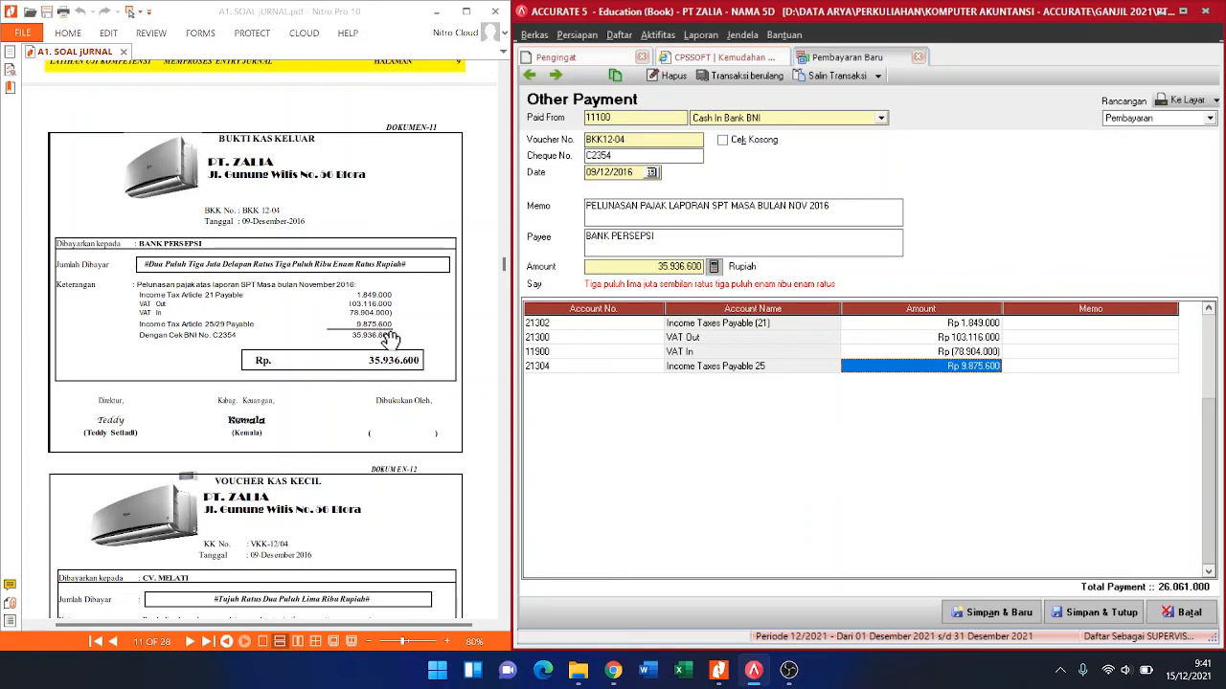
key("Return")
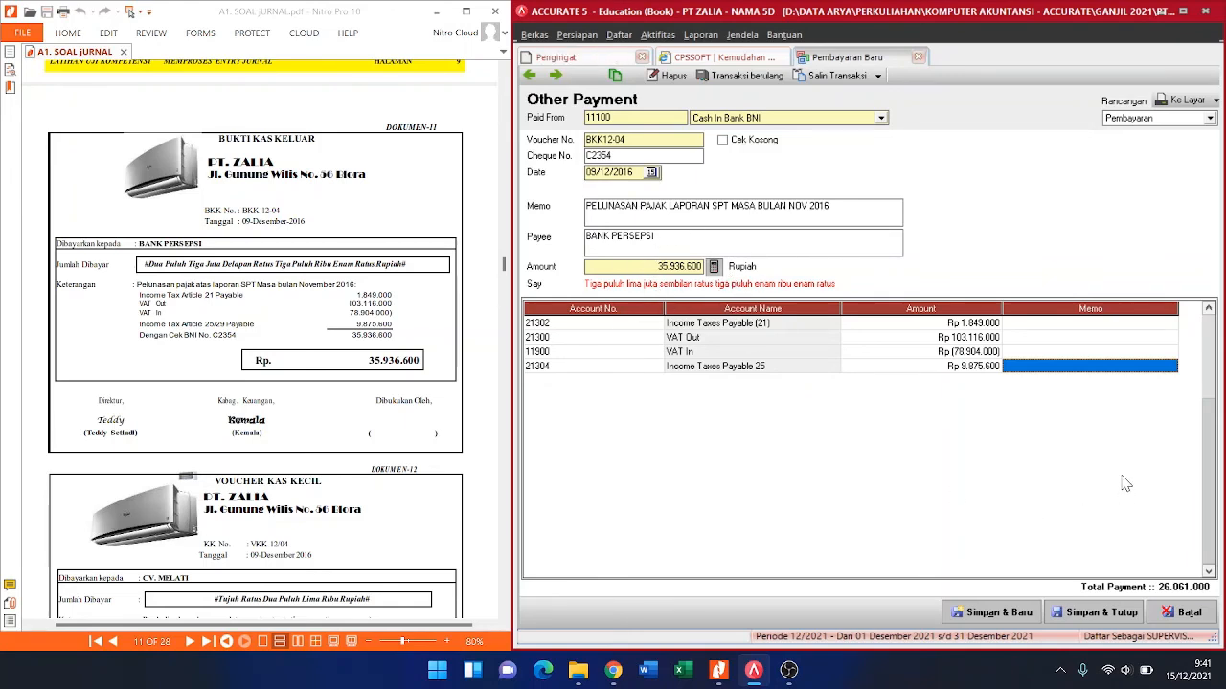
Step: Save and close the BKK12-04 payment, and bring up petty cash voucher VKK-12/04 in the source PDF
left_click(1088, 617)
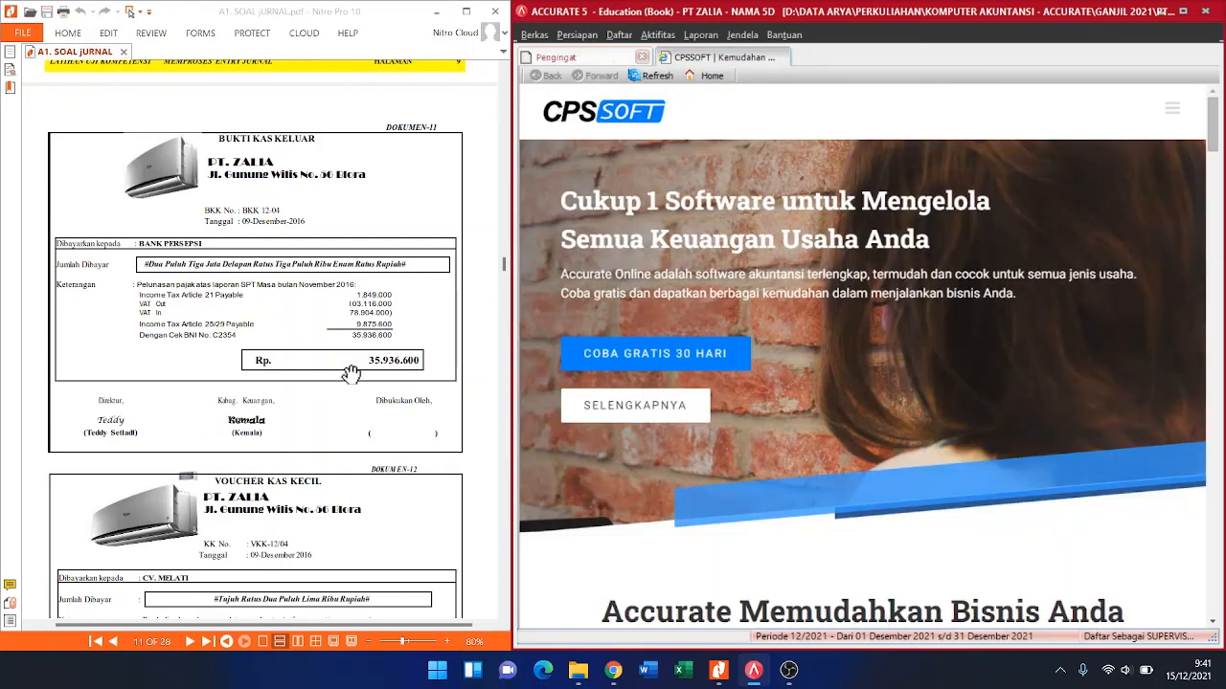
scroll(350, 373, "down", 5)
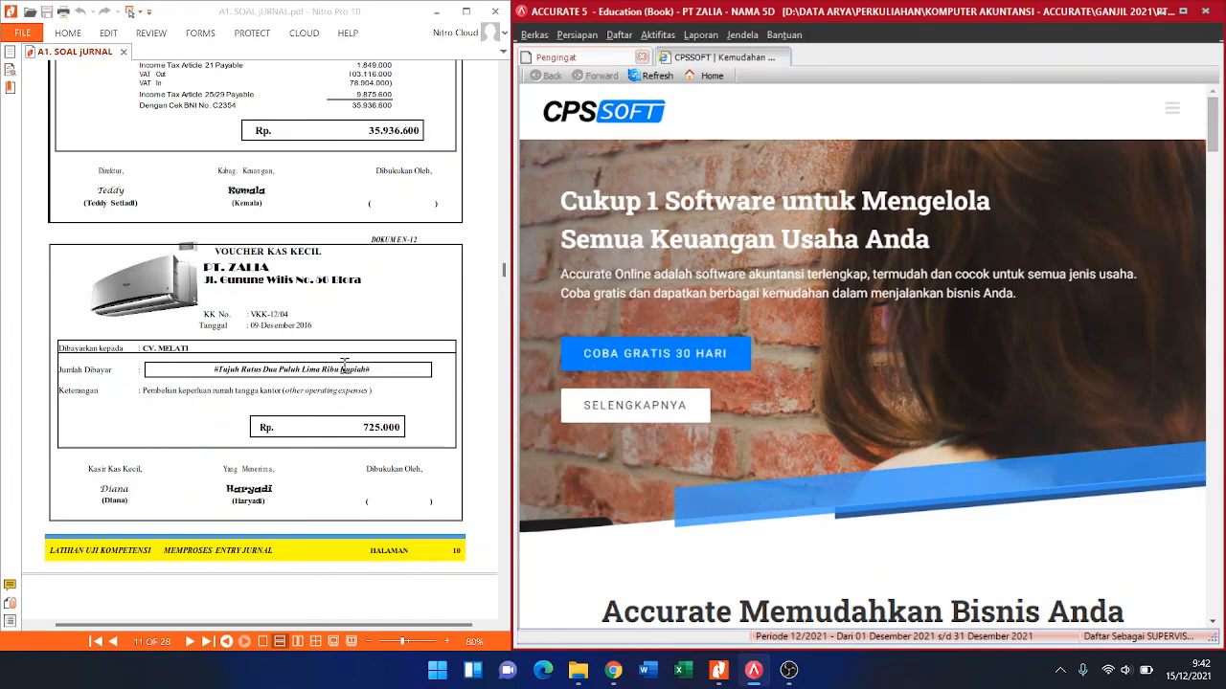